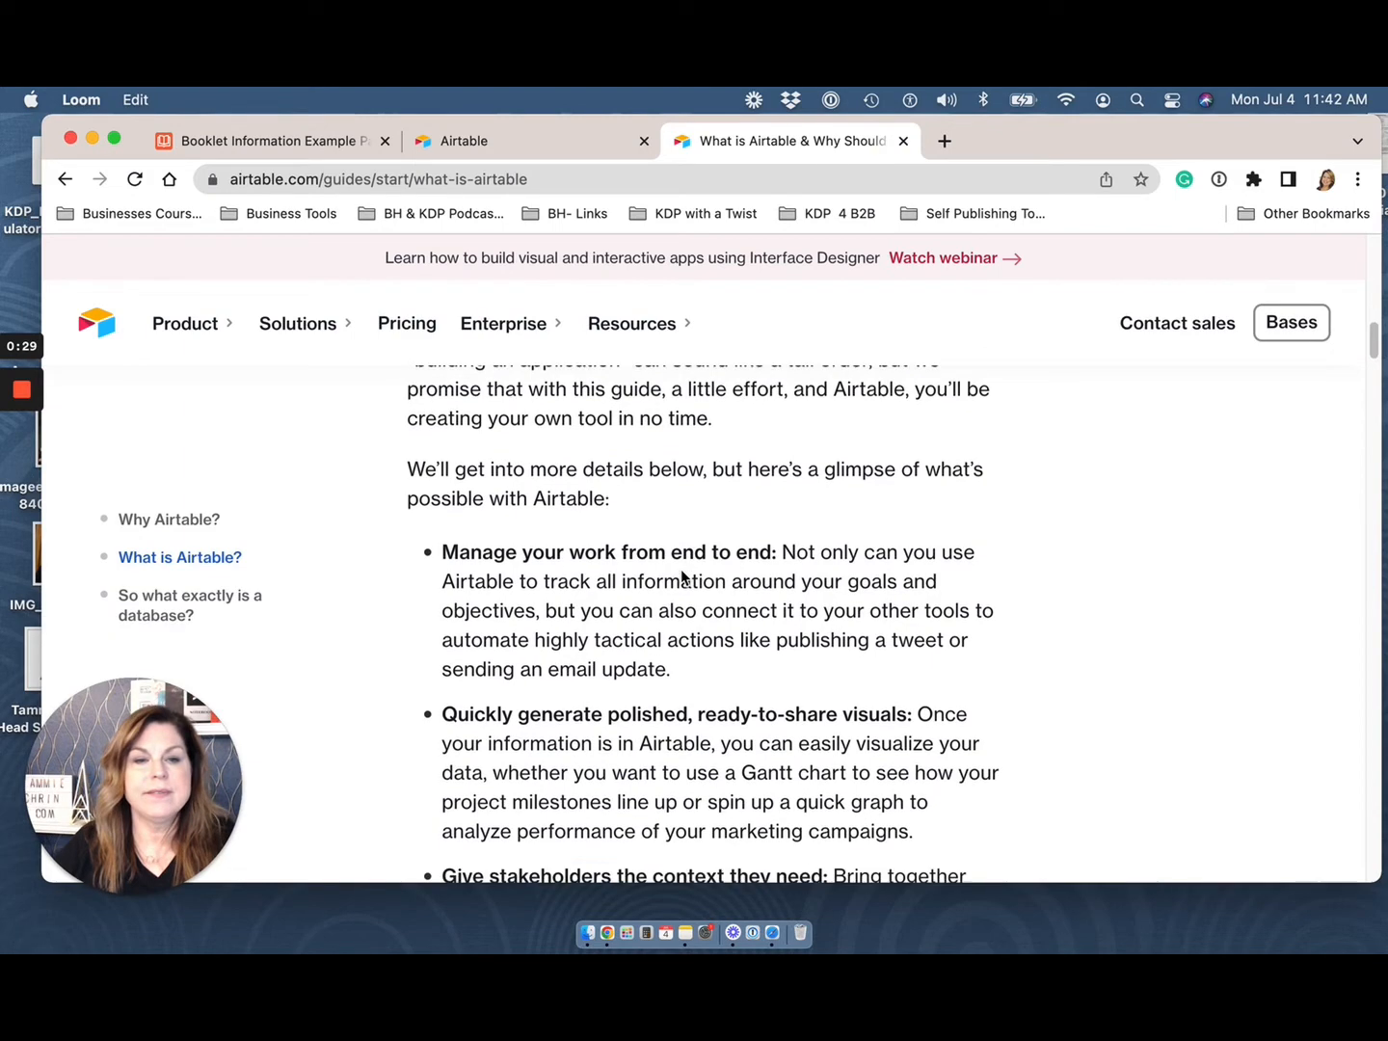
Step: Read the guide's list of what is possible with Airtable
{"action": "scroll", "coordinate": [683, 576], "scroll_direction": "down", "scroll_amount": 1}
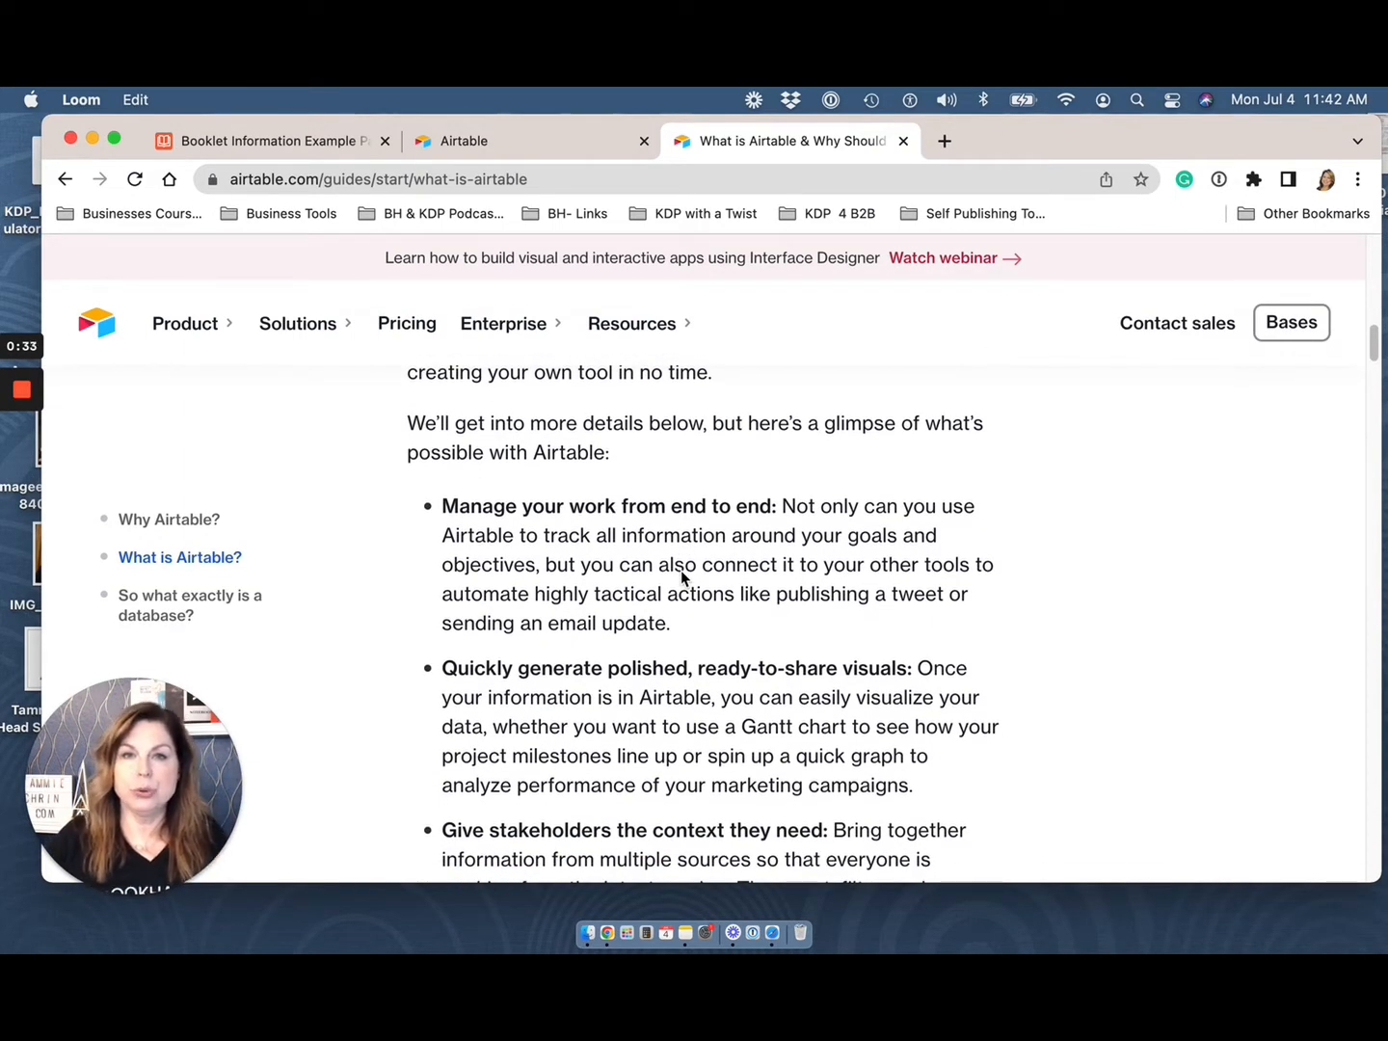
{"action": "scroll", "coordinate": [681, 575], "scroll_direction": "down", "scroll_amount": 3}
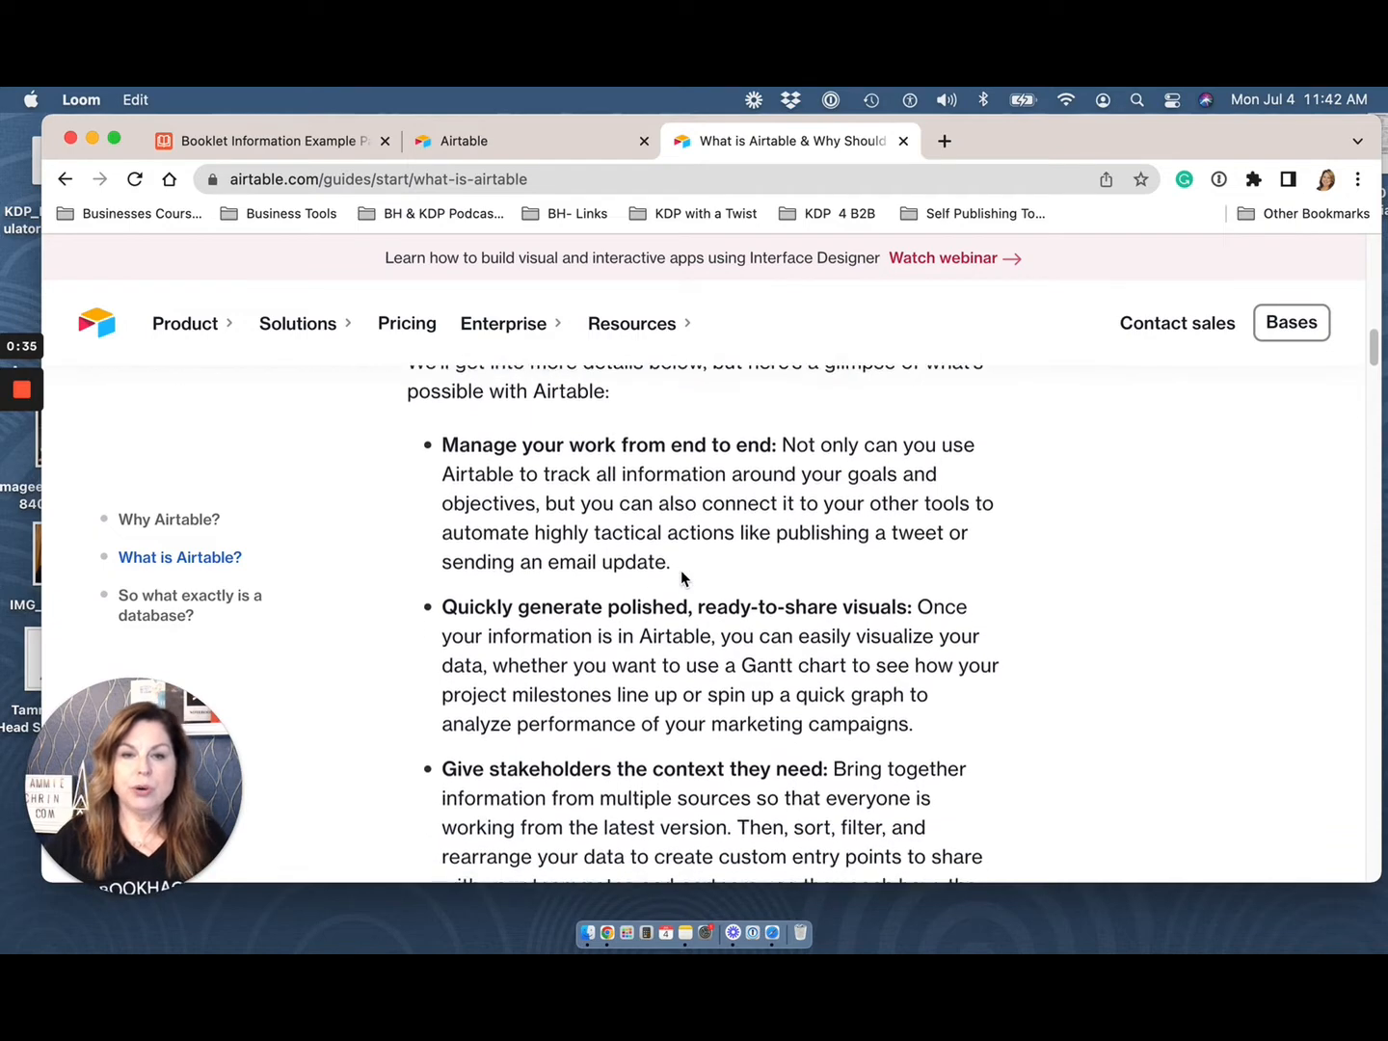
{"action": "scroll", "coordinate": [681, 577], "scroll_direction": "down", "scroll_amount": 1}
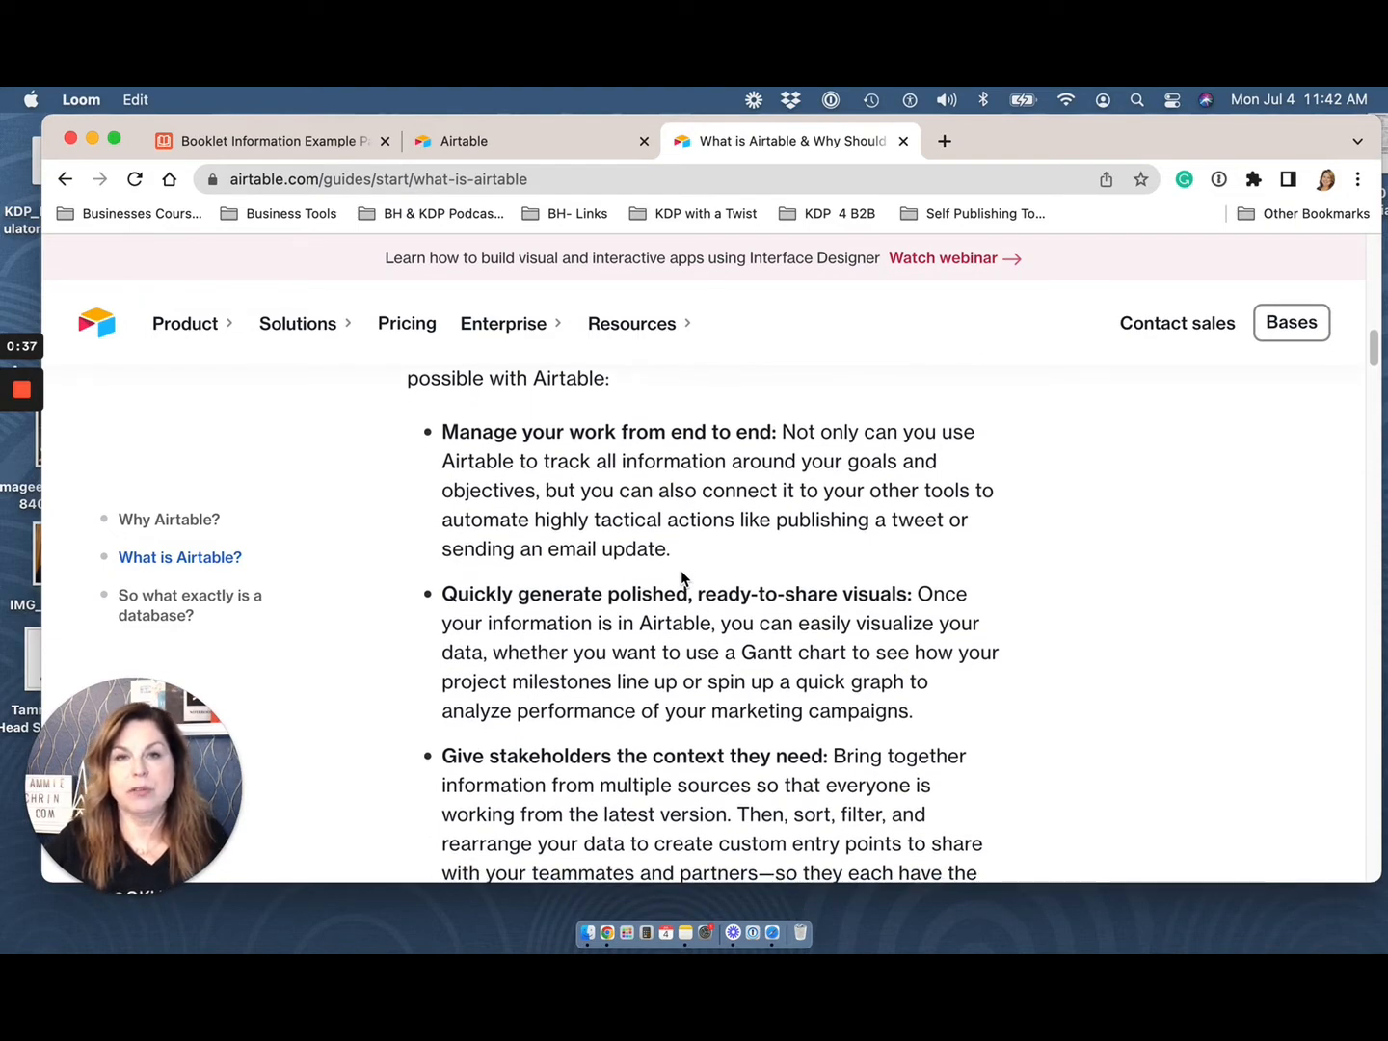
{"action": "scroll", "coordinate": [680, 575], "scroll_direction": "down", "scroll_amount": 1}
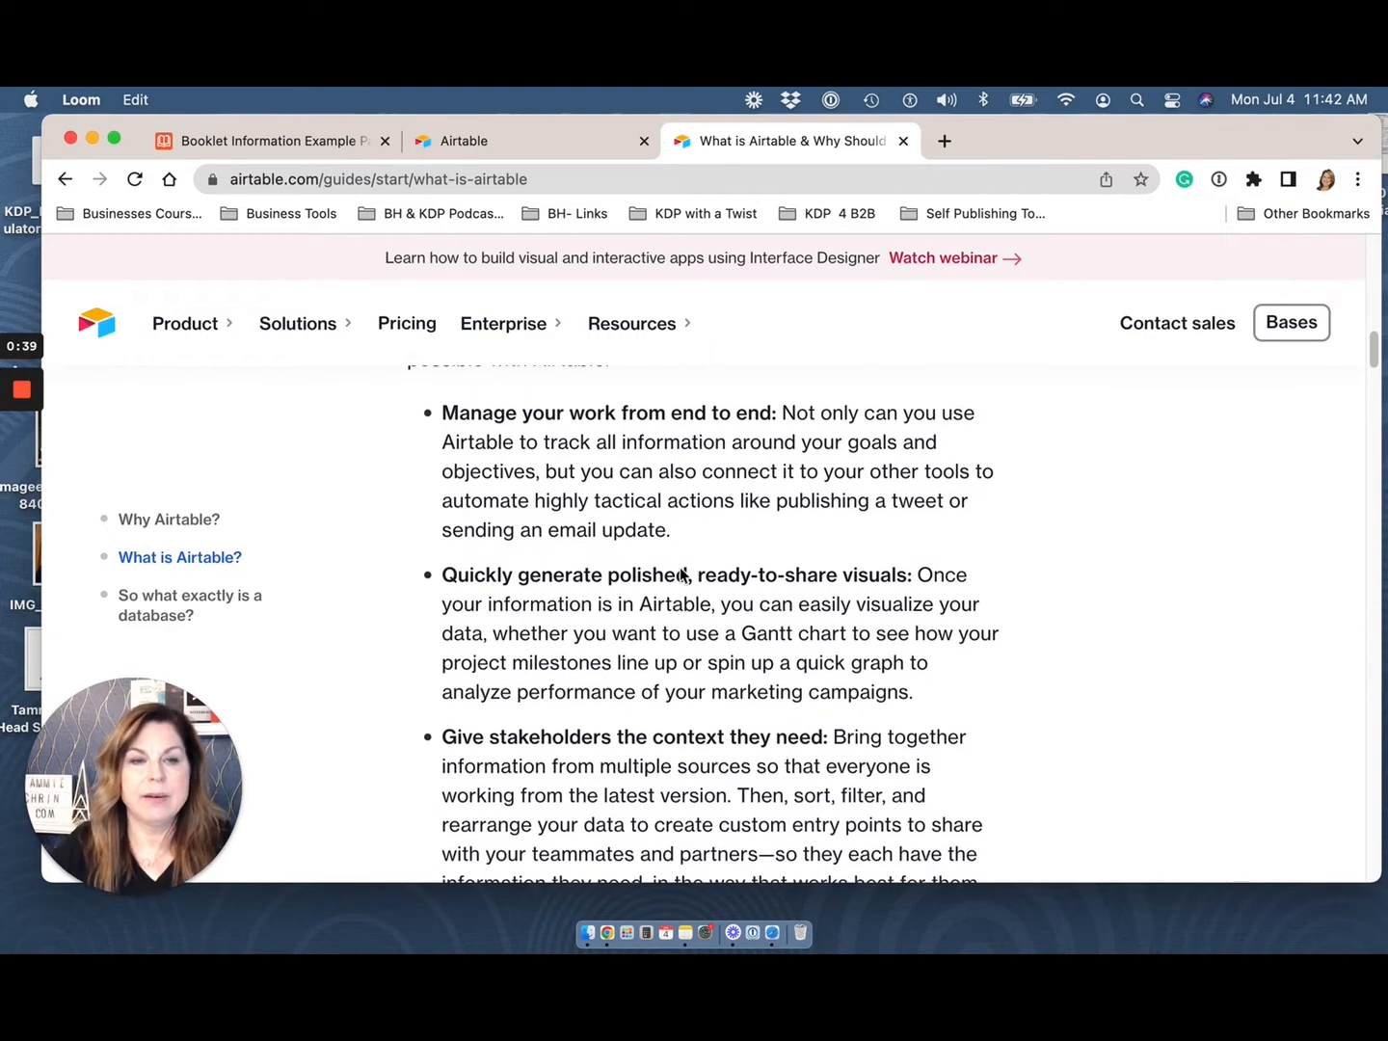
{"action": "scroll", "coordinate": [581, 590], "scroll_direction": "down", "scroll_amount": 5}
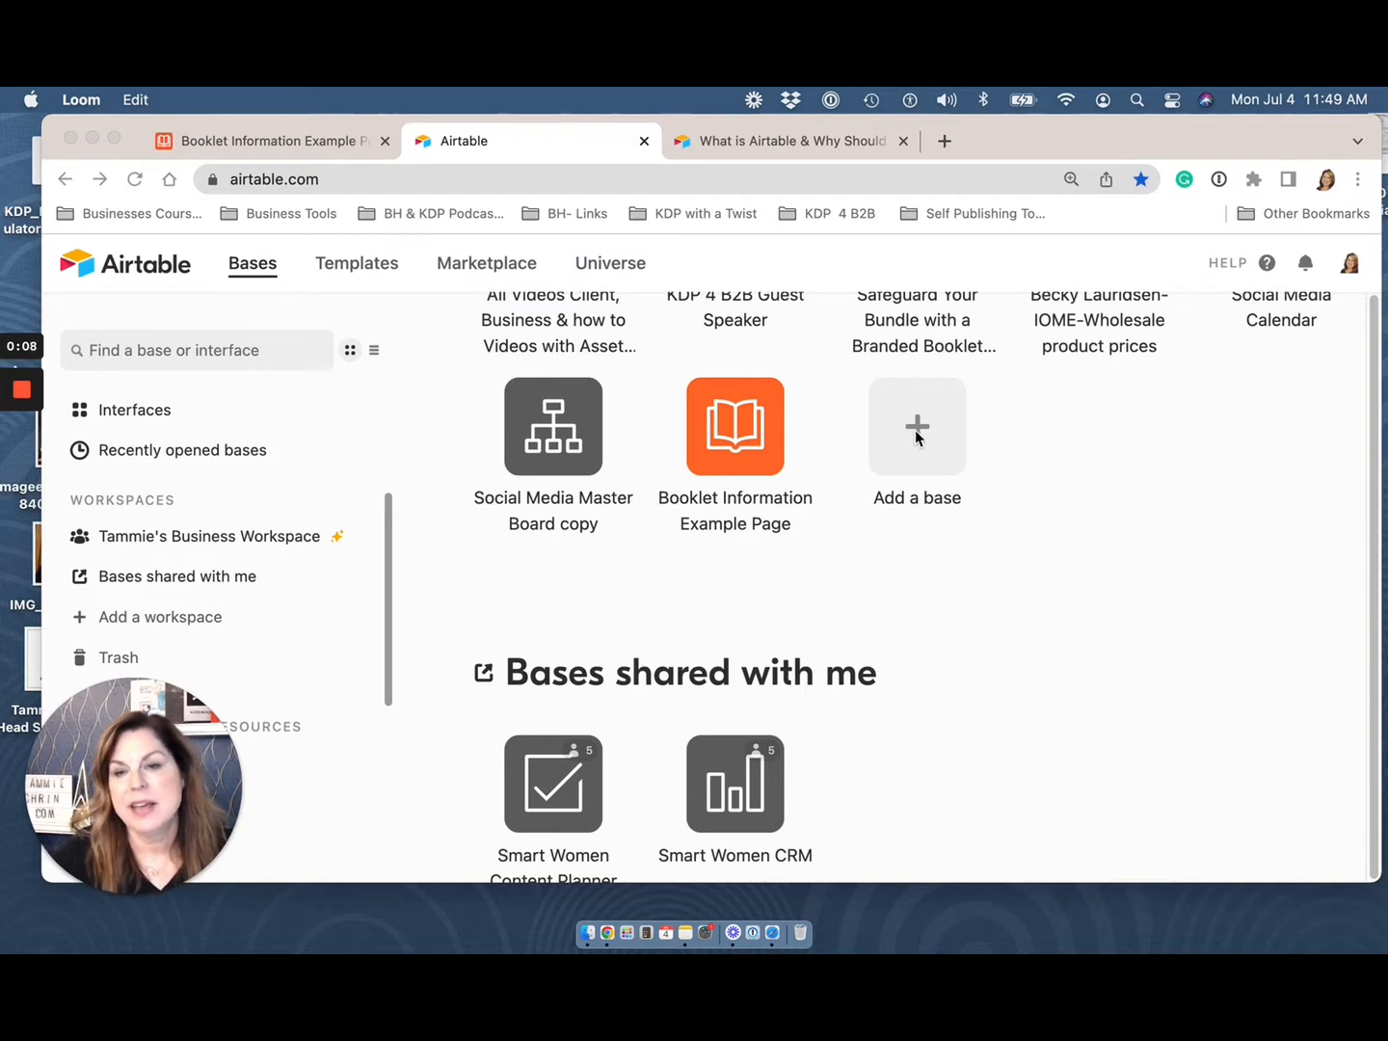
Step: Try teal as the colour of the Booklet Information Example Page base and switch it back to orange
{"action": "left_click", "coordinate": [765, 458]}
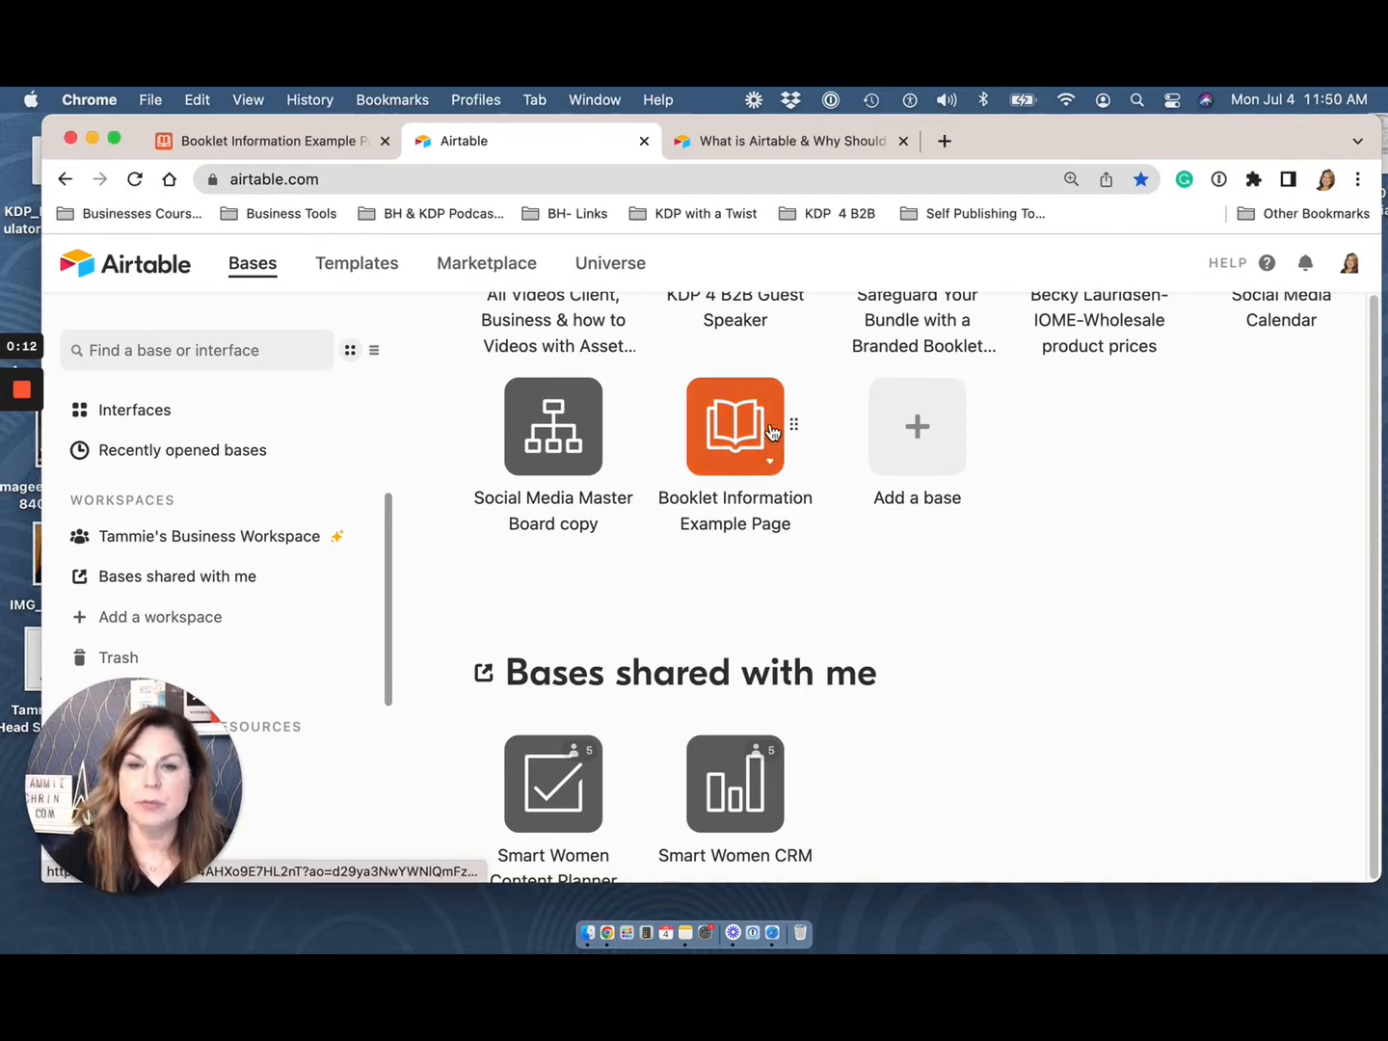
{"action": "left_click", "coordinate": [753, 434]}
{"action": "left_click_drag", "start_coordinate": [753, 434], "coordinate": [783, 444]}
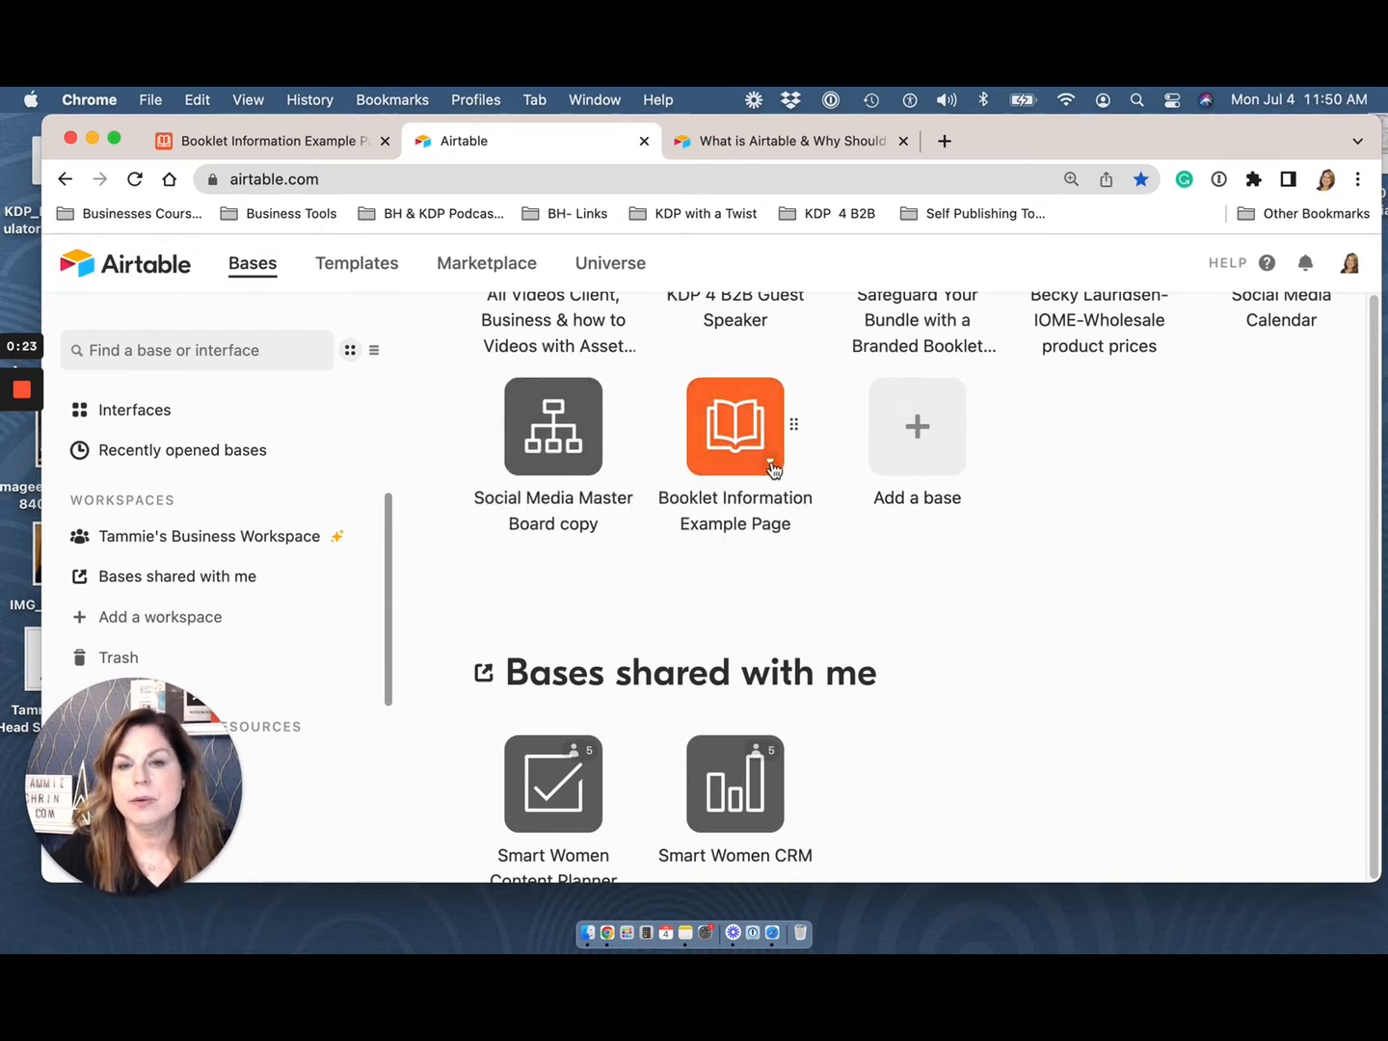
{"action": "left_click", "coordinate": [768, 464]}
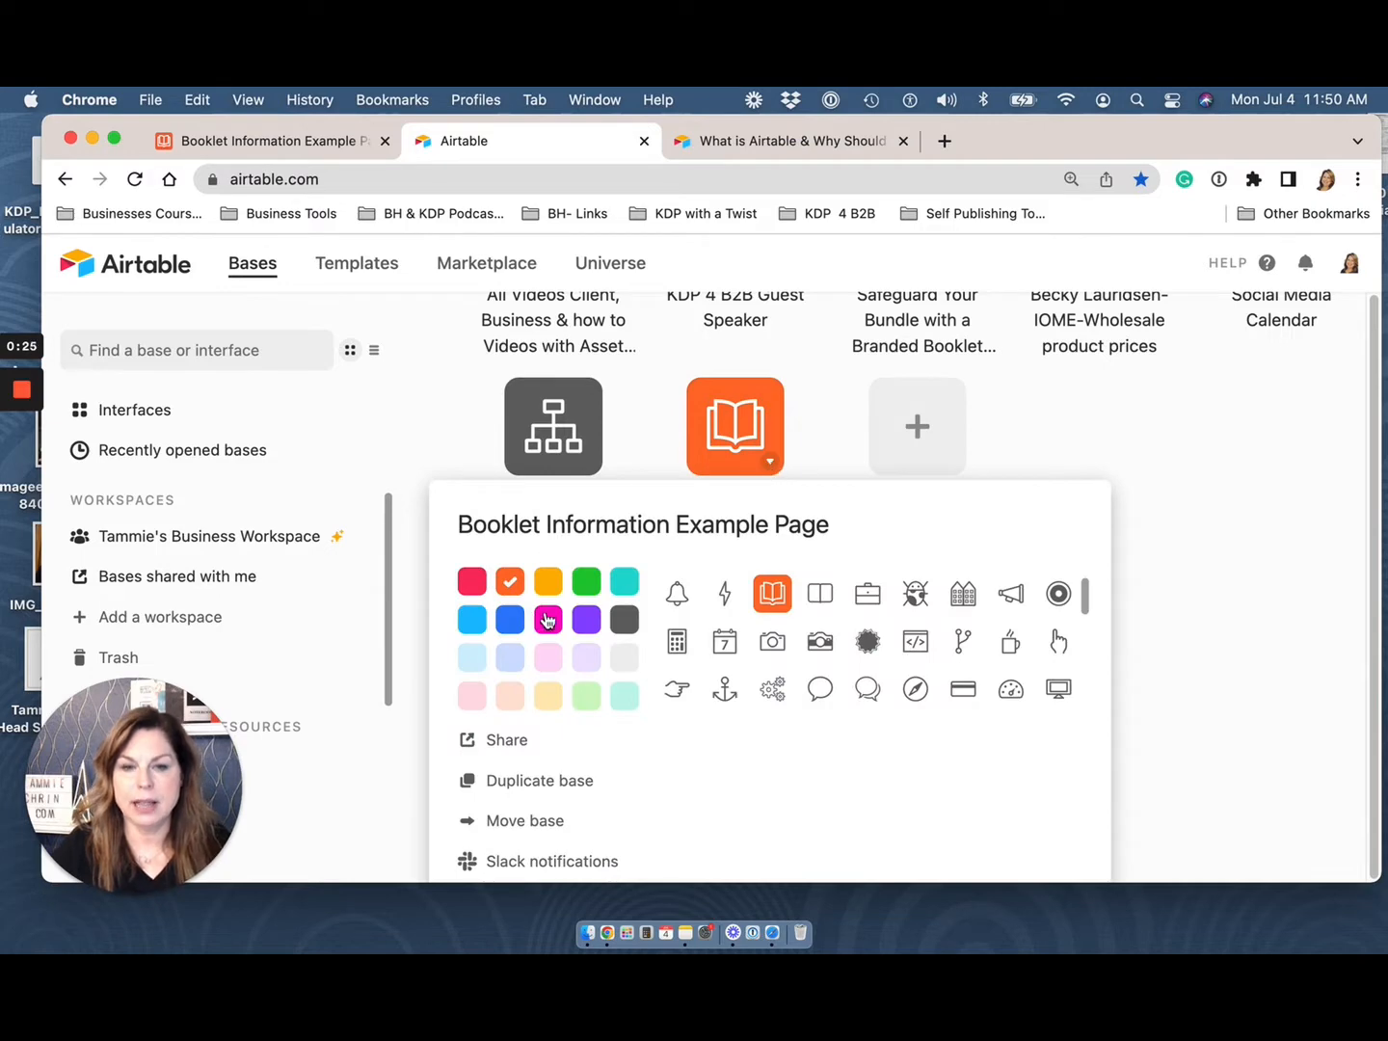
{"action": "left_click", "coordinate": [625, 581]}
{"action": "left_click", "coordinate": [506, 581]}
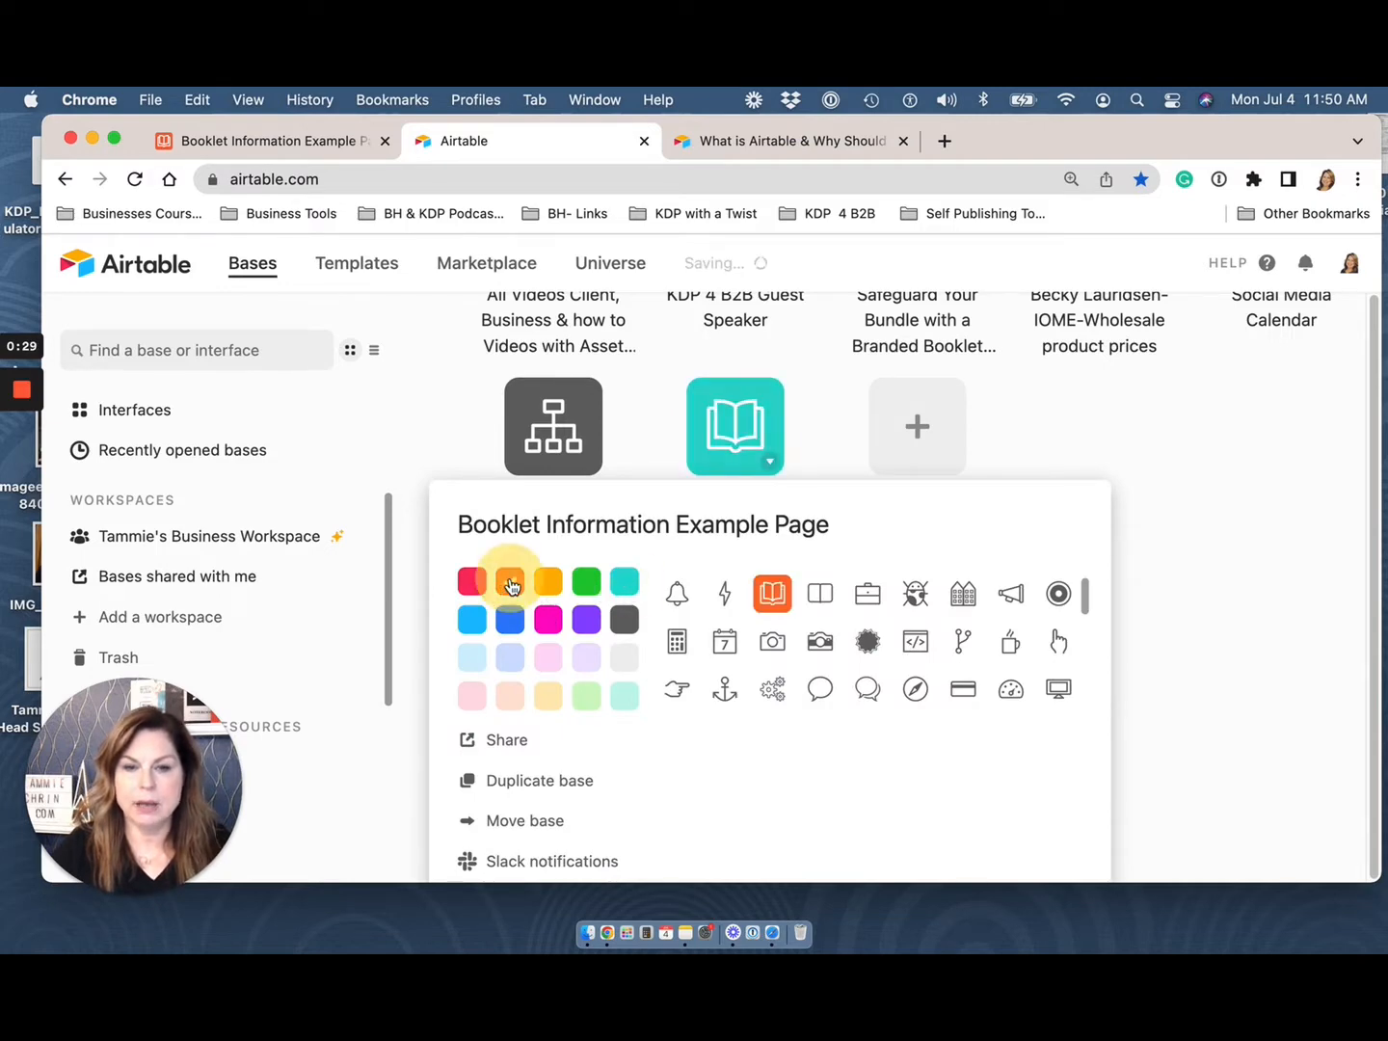
Step: Browse the icon choices for the Booklet Information Example Page base and close its appearance options
{"action": "scroll", "coordinate": [772, 622], "scroll_direction": "down", "scroll_amount": 1}
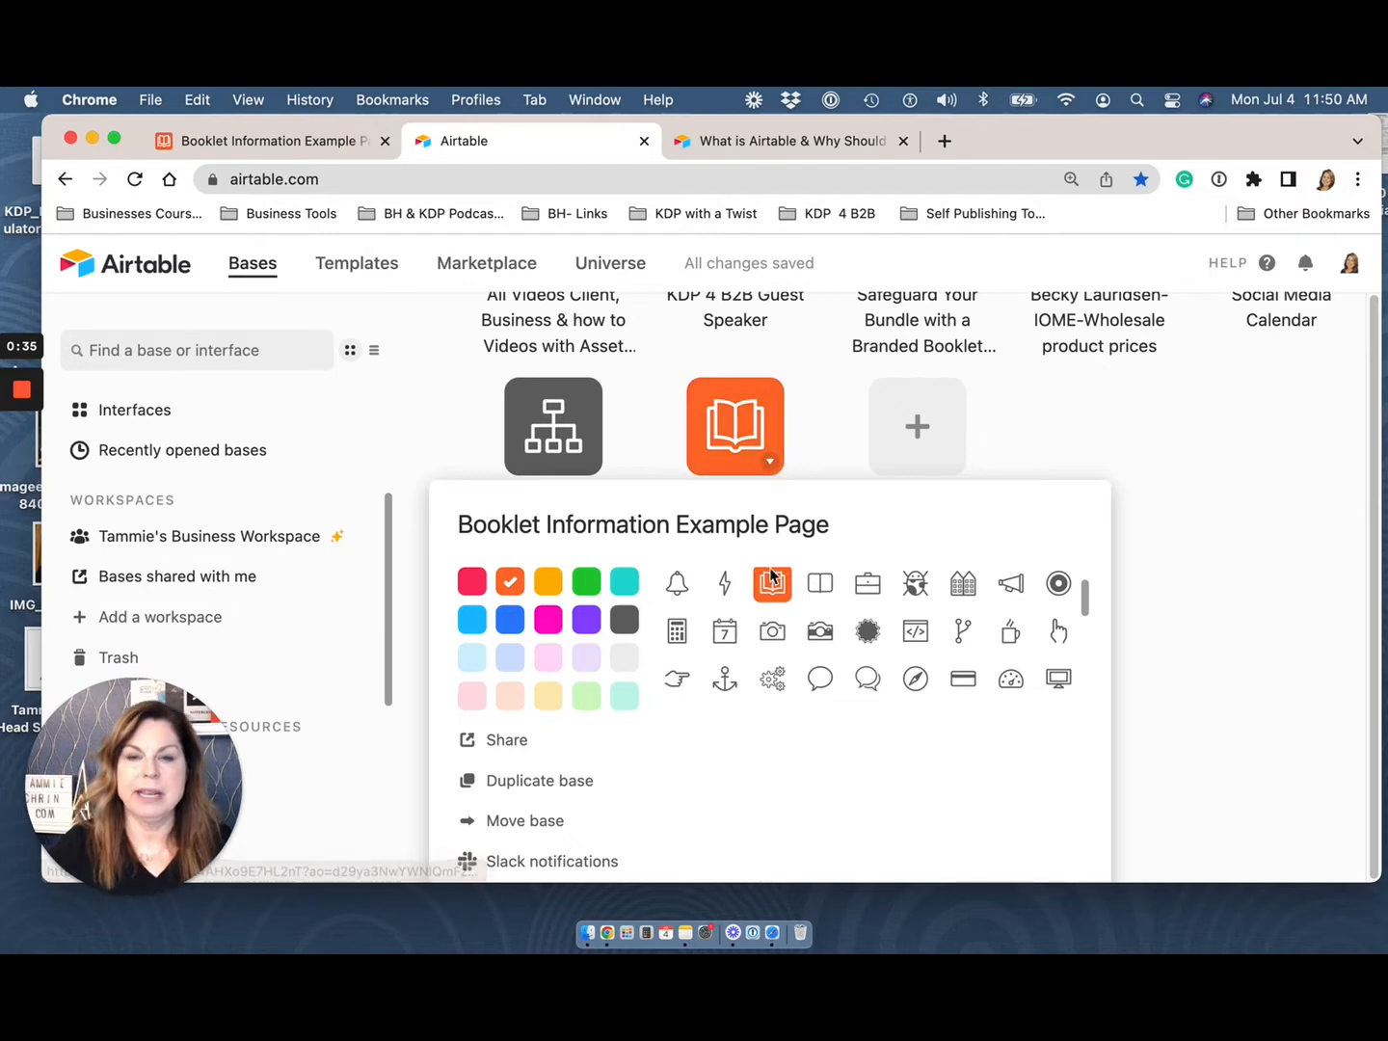
{"action": "scroll", "coordinate": [815, 610], "scroll_direction": "down", "scroll_amount": 1}
{"action": "scroll", "coordinate": [815, 610], "scroll_direction": "down", "scroll_amount": 1}
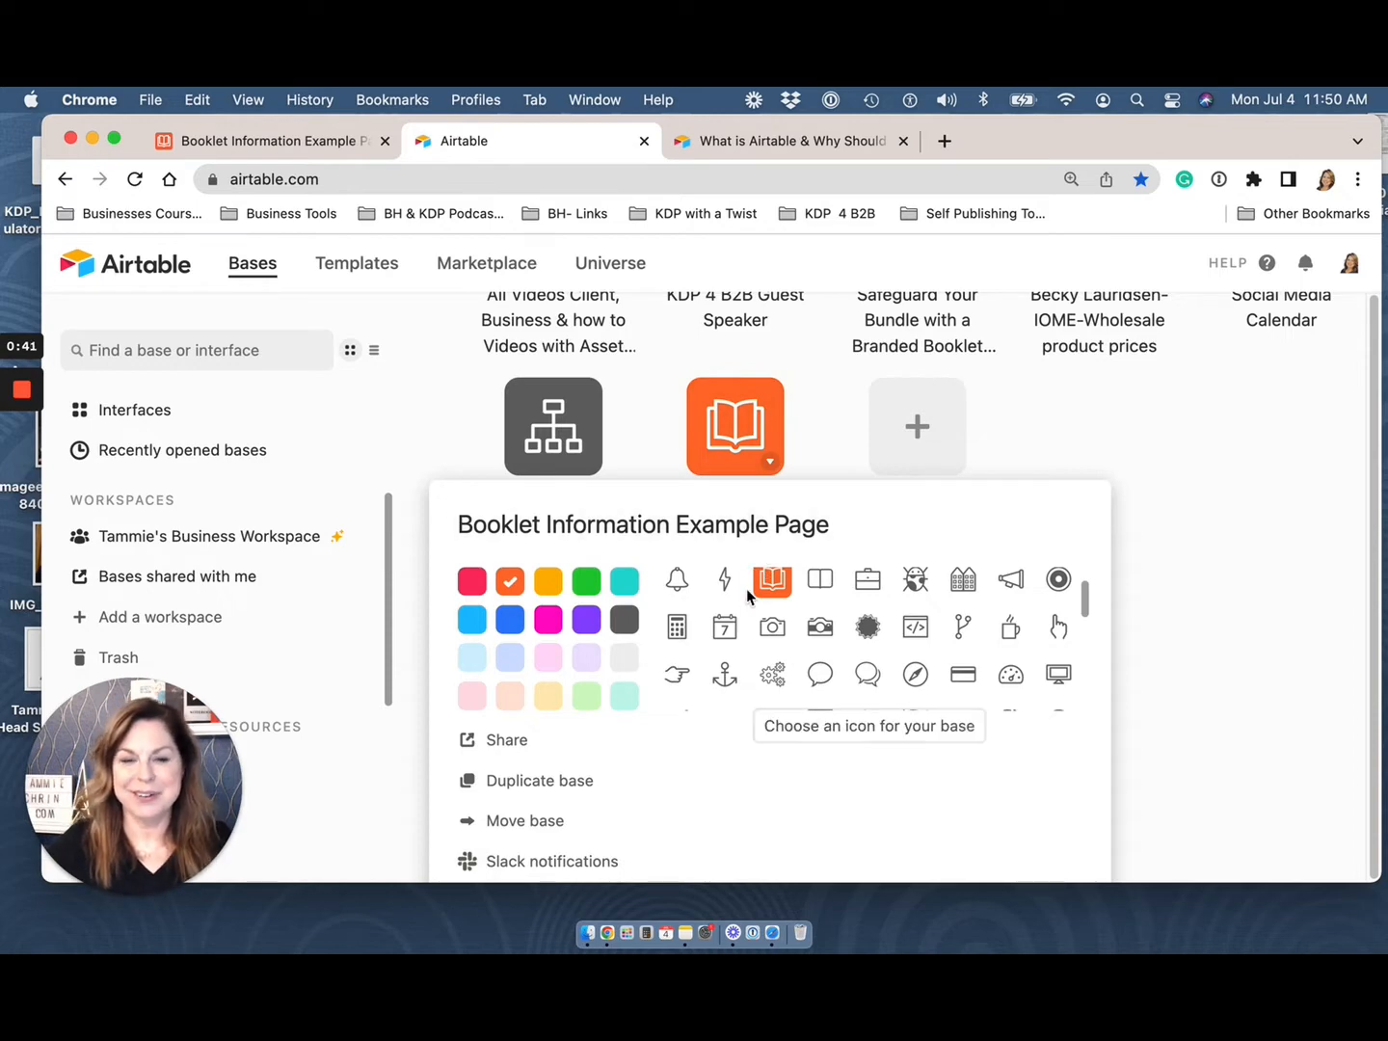
{"action": "left_click", "coordinate": [830, 440]}
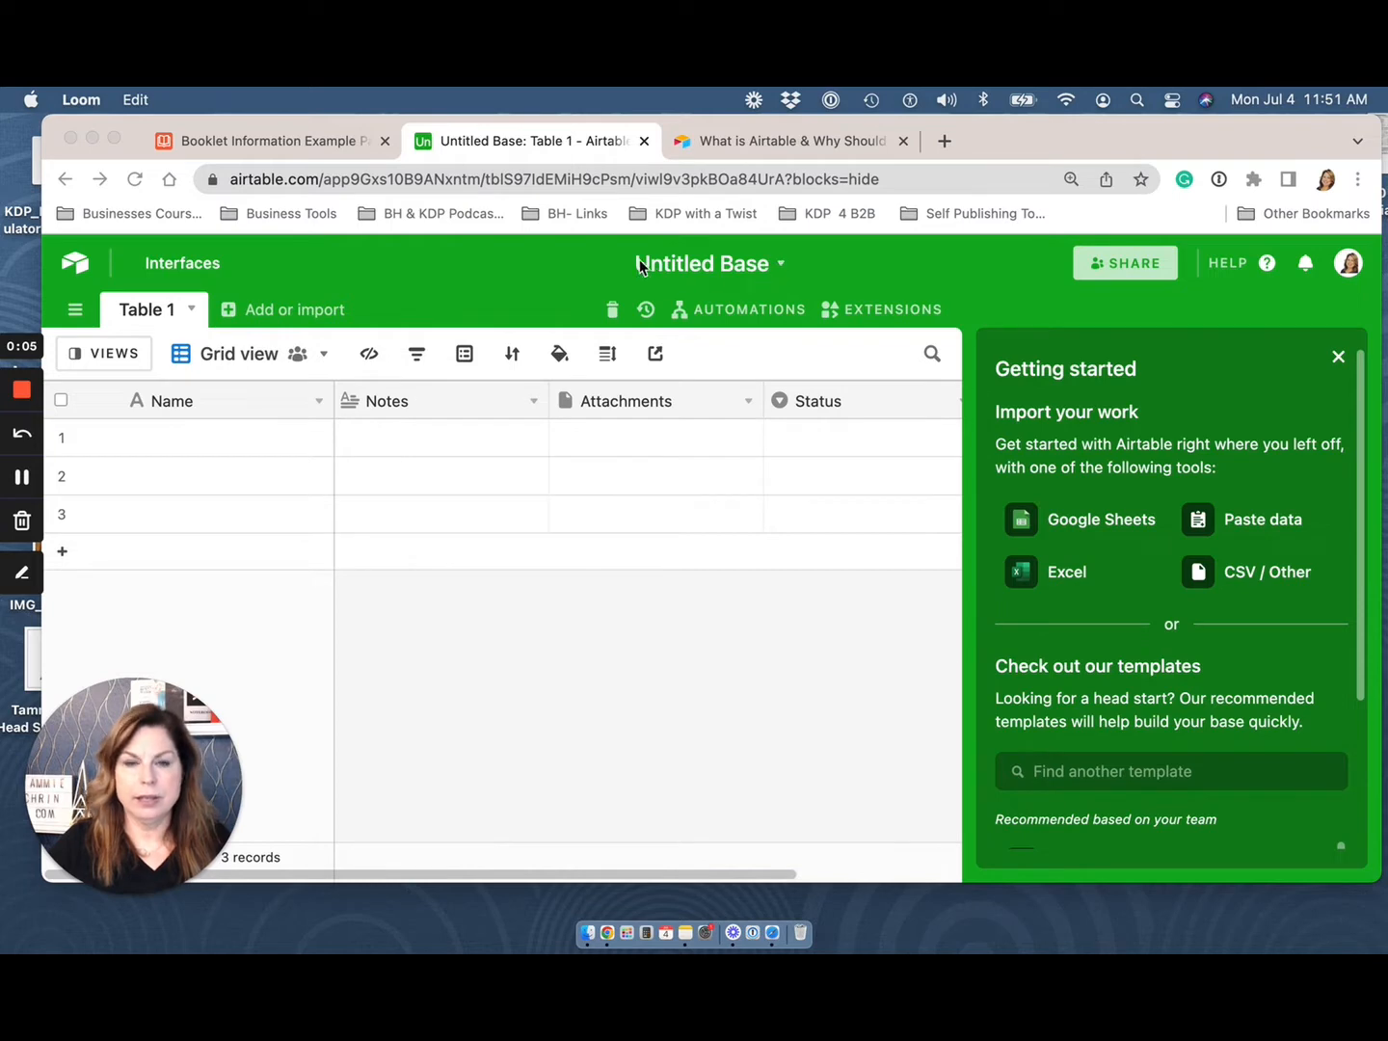
Step: Rename the untitled base as Books
{"action": "left_click", "coordinate": [784, 264]}
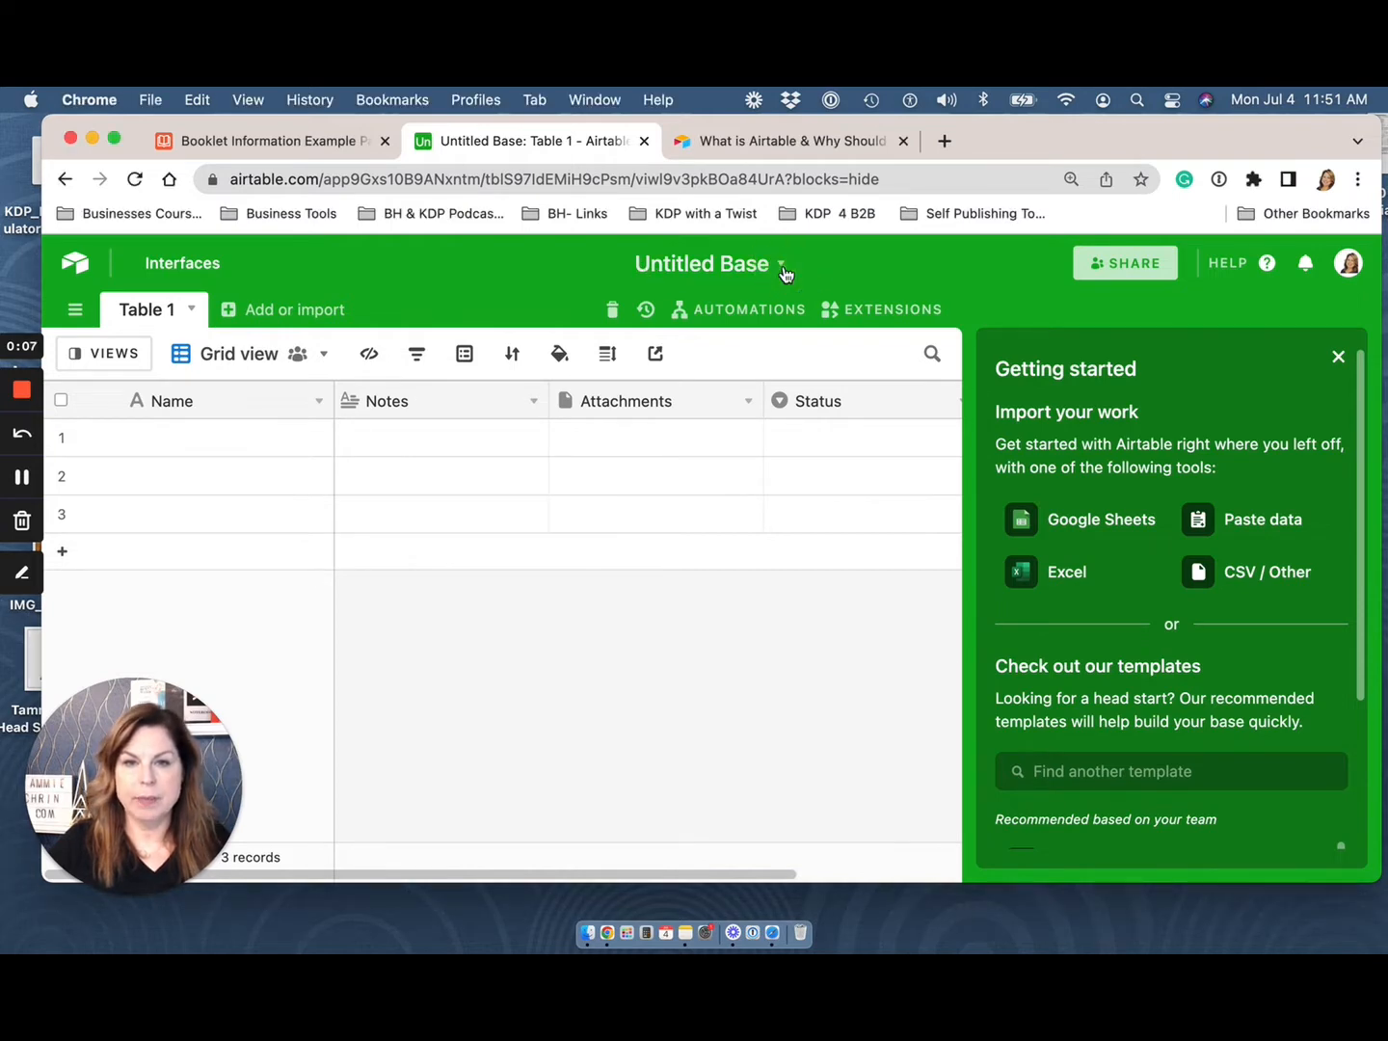
{"action": "left_click", "coordinate": [784, 271]}
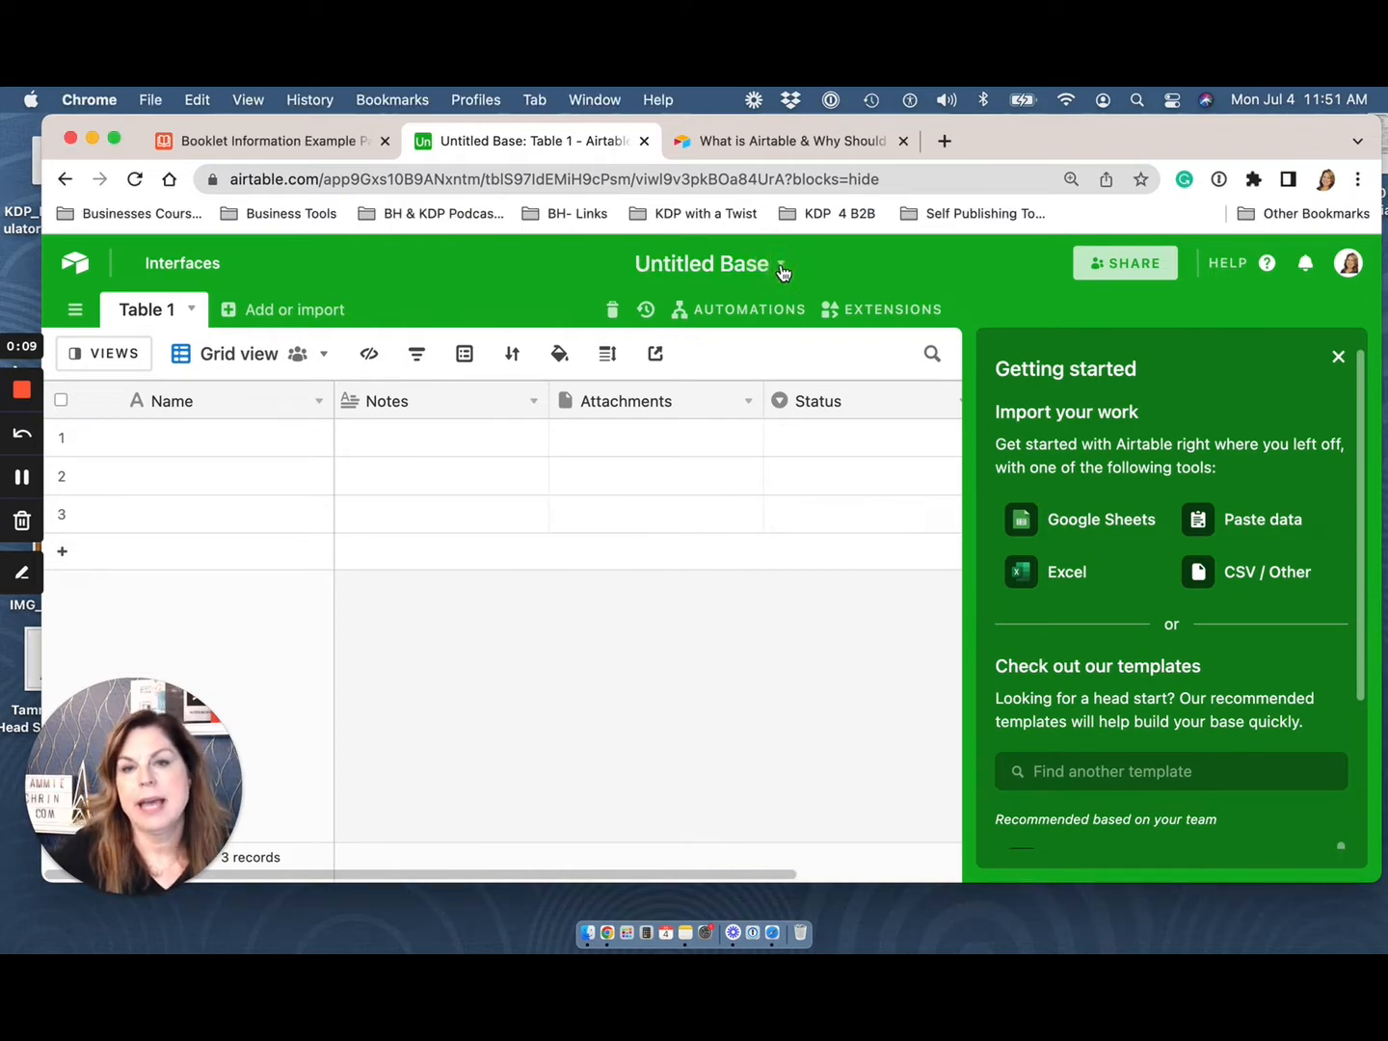
{"action": "left_click", "coordinate": [784, 270]}
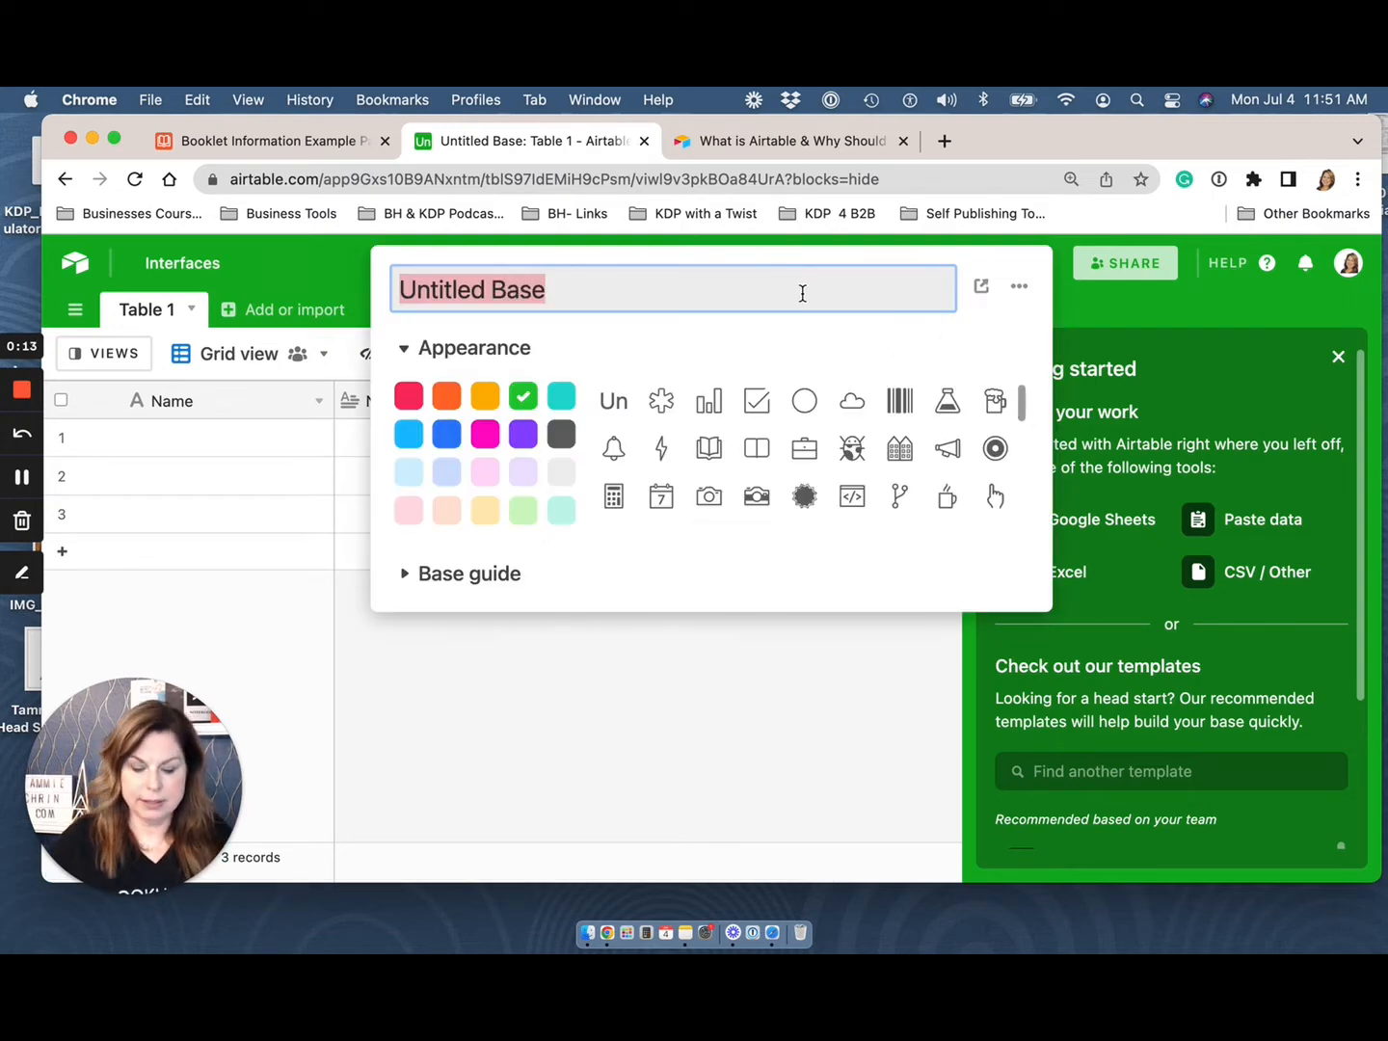
{"action": "type", "text": "Books"}
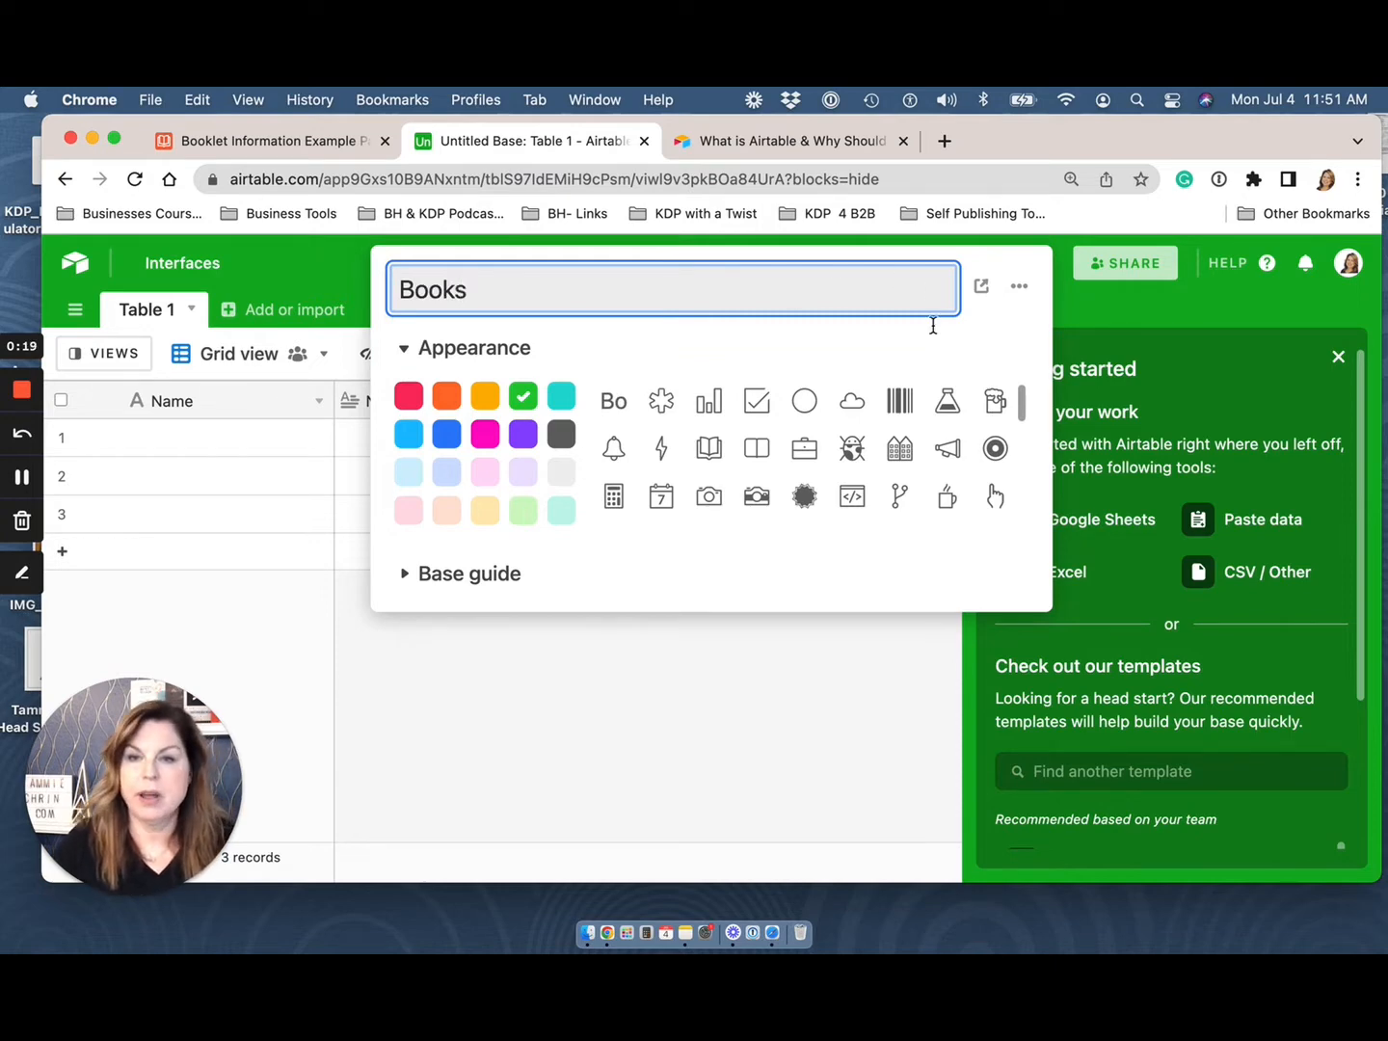
Step: Give the Books base a purple colour and the simple two-page outline icon, trying several other icons first
{"action": "left_click", "coordinate": [523, 436]}
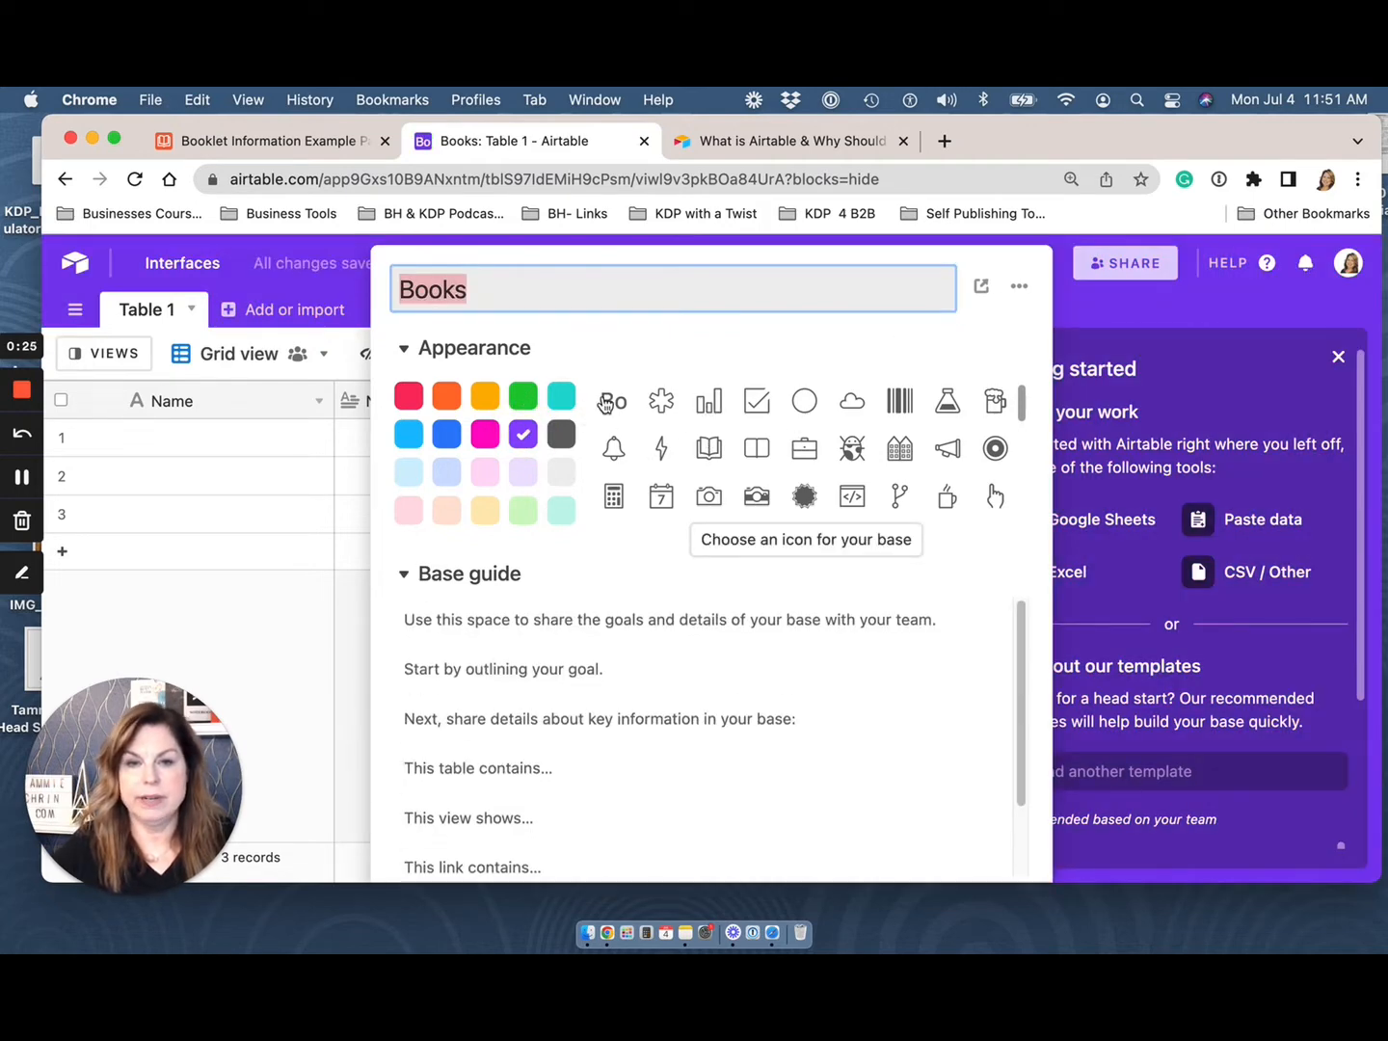
{"action": "left_click", "coordinate": [663, 449]}
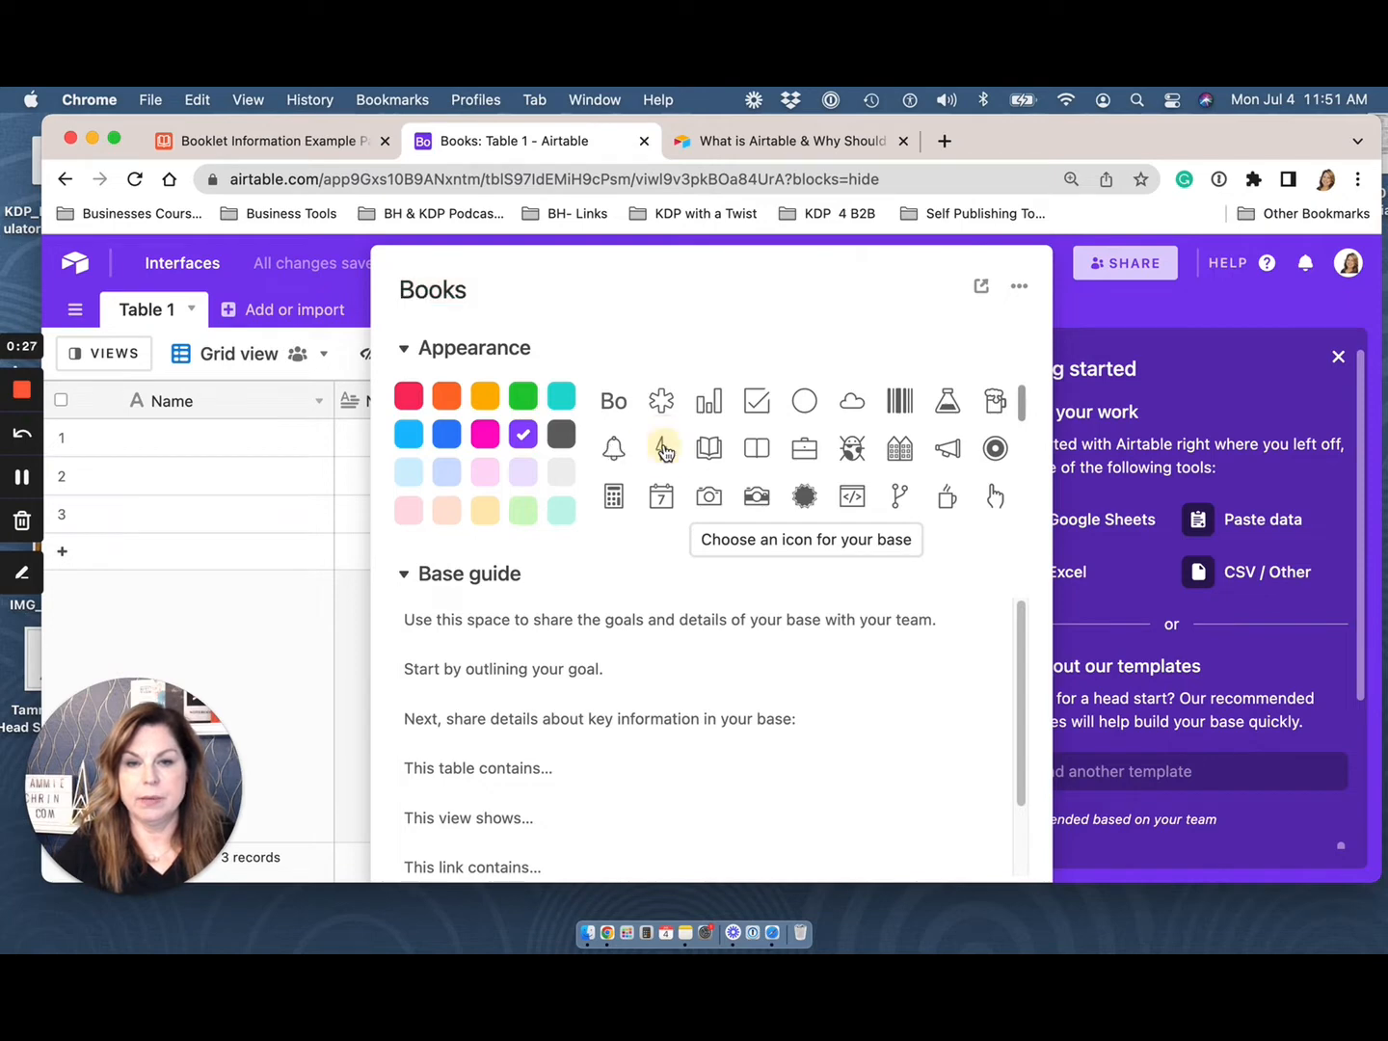
{"action": "left_click", "coordinate": [798, 455]}
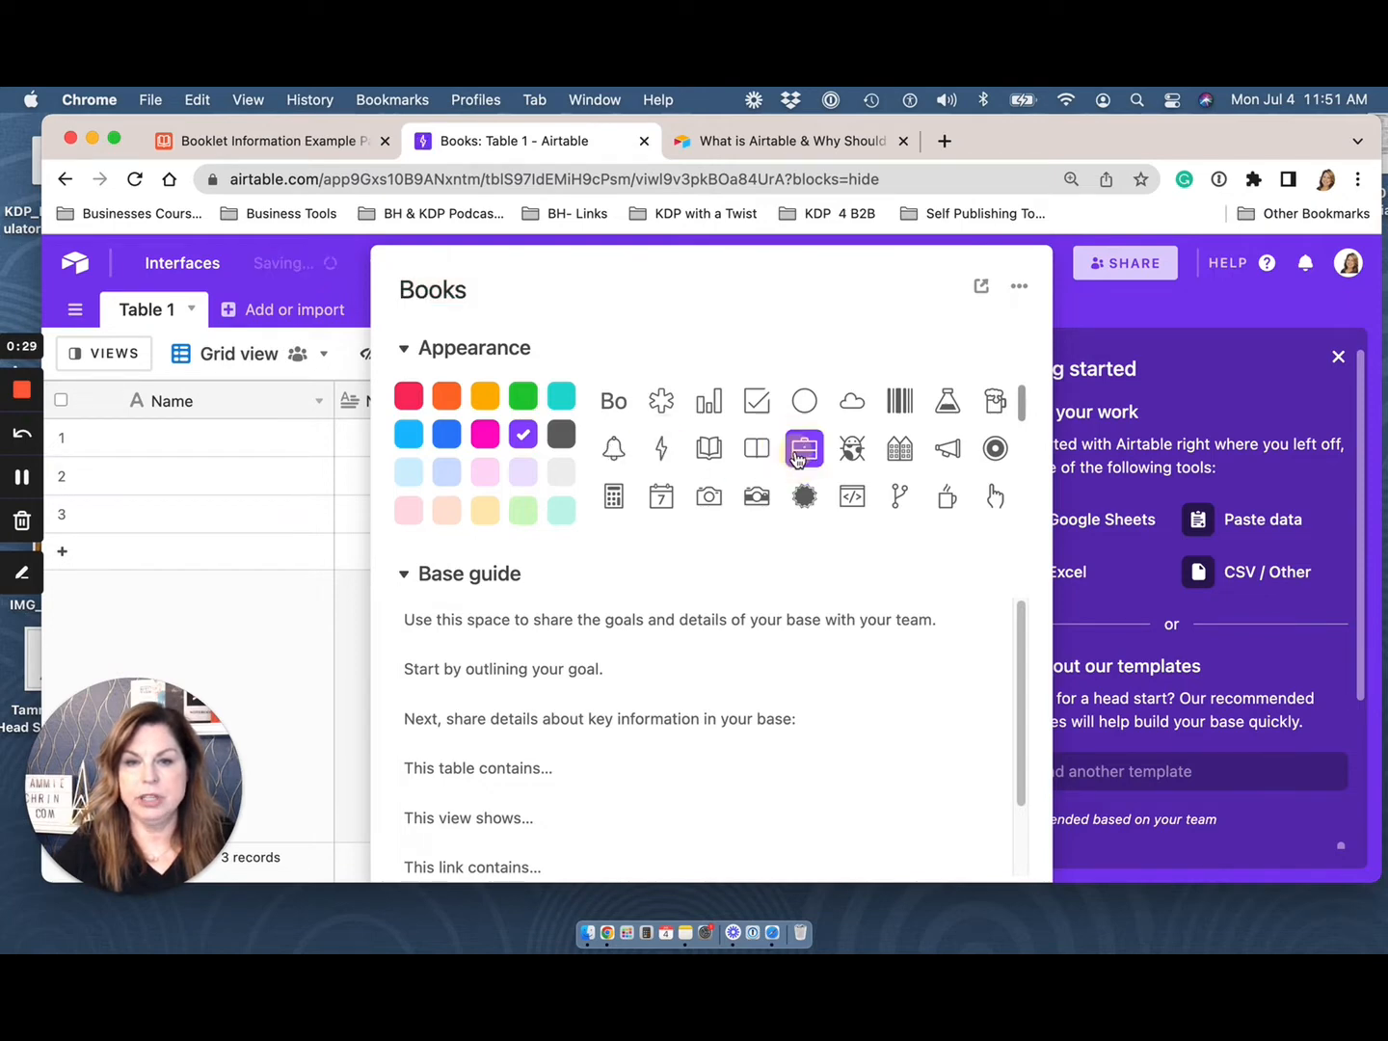
{"action": "left_click", "coordinate": [709, 451]}
{"action": "left_click", "coordinate": [756, 451]}
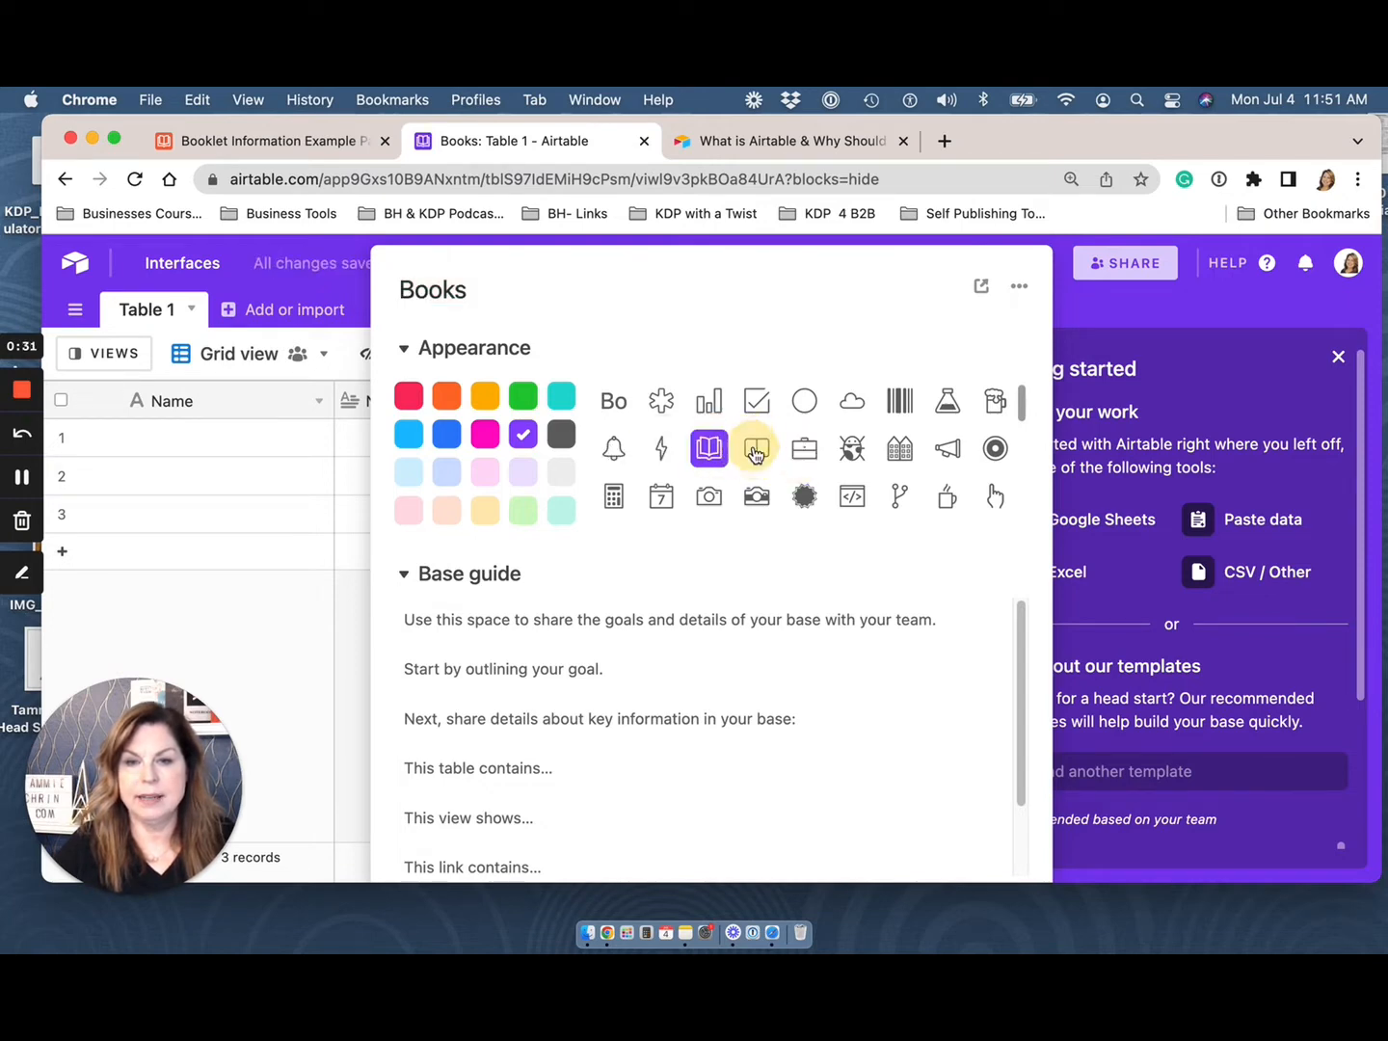
{"action": "left_click", "coordinate": [1162, 318]}
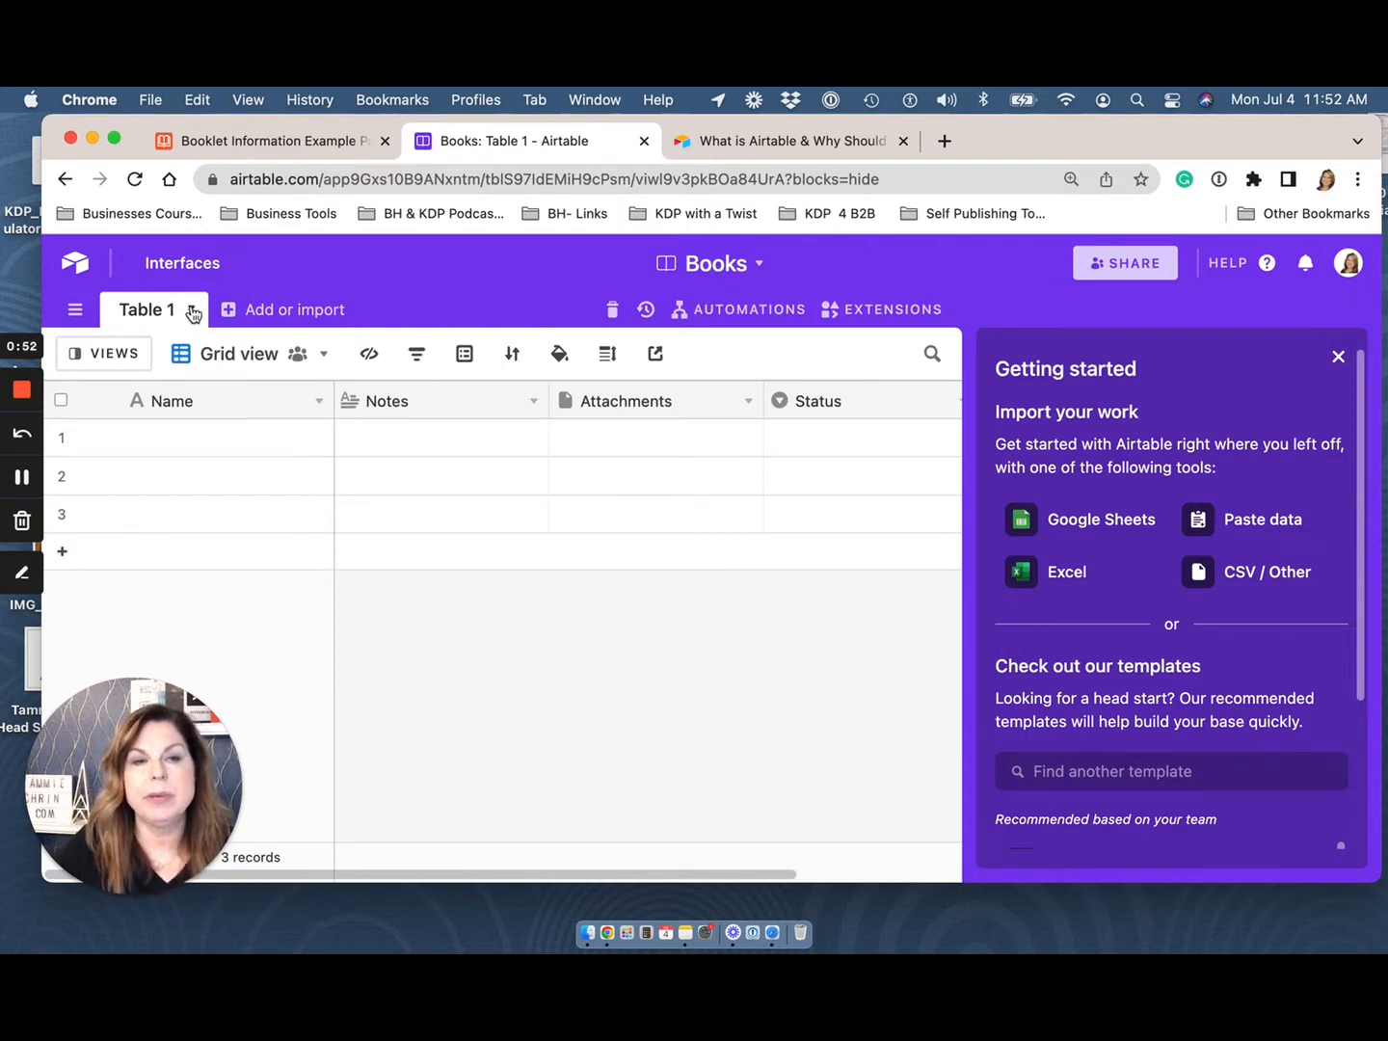
Step: Look over the options for Table 1, including the sources for importing data
{"action": "left_click", "coordinate": [192, 310]}
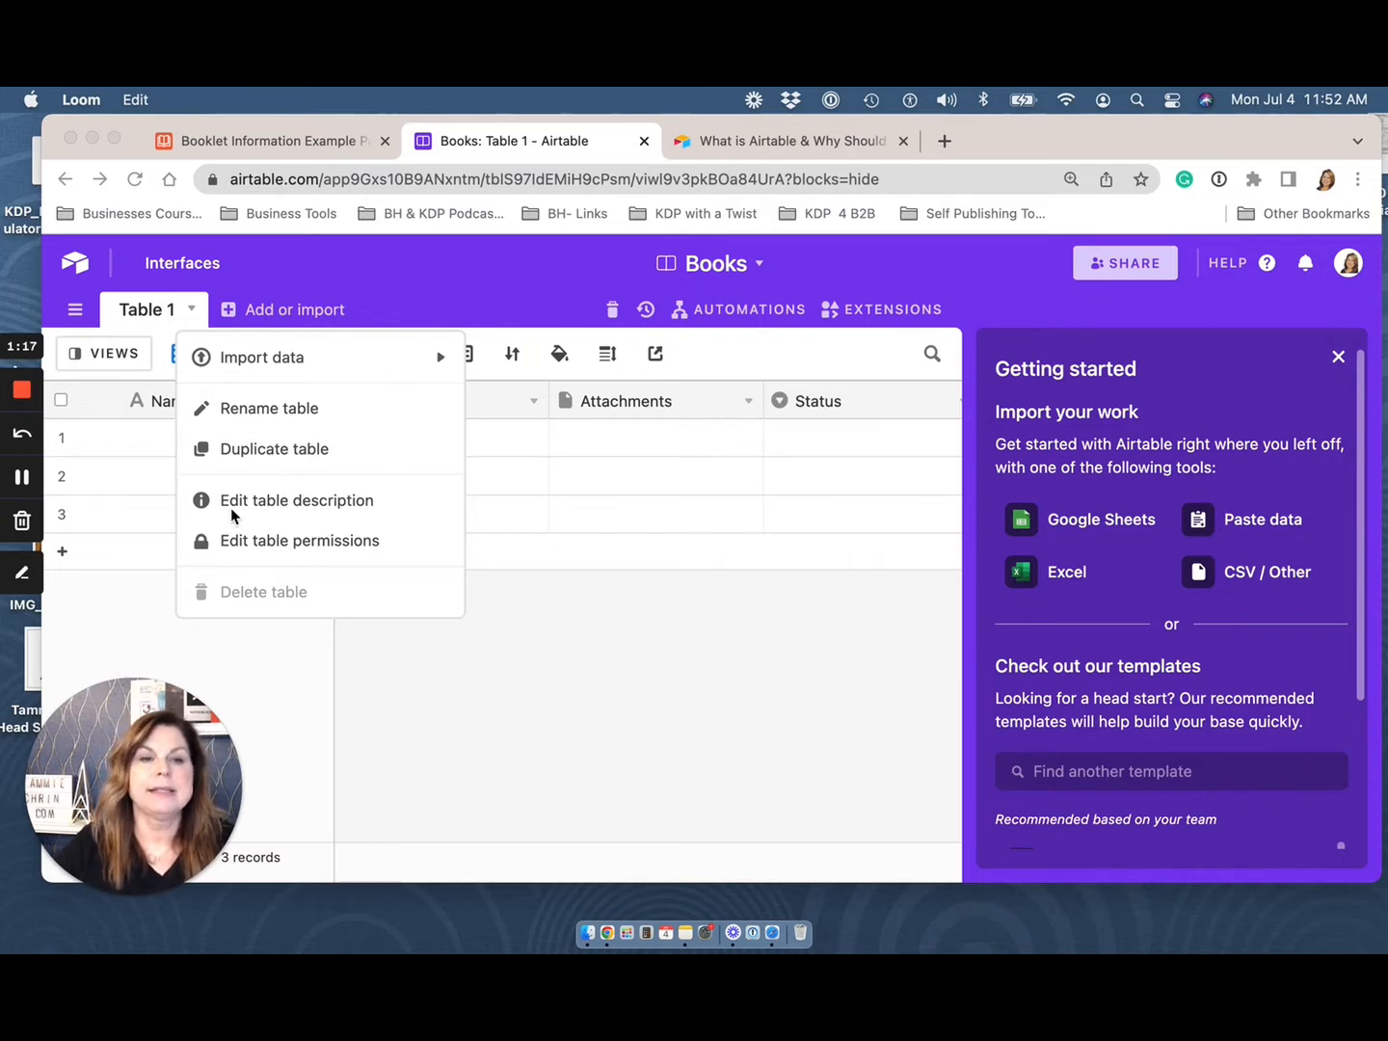
{"action": "left_click", "coordinate": [231, 321]}
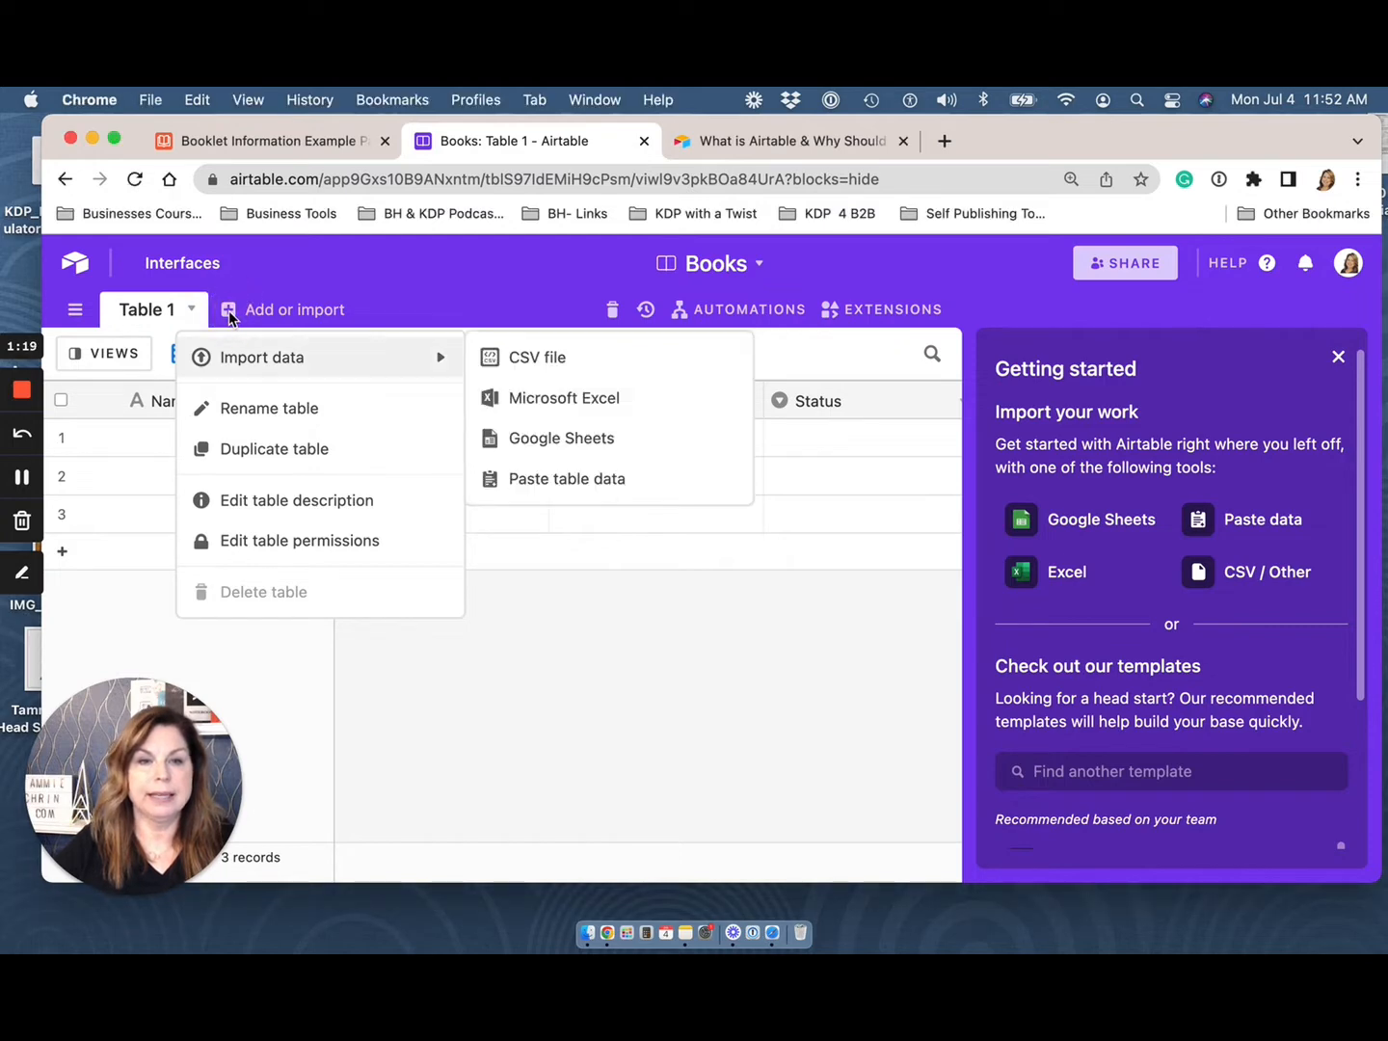
{"action": "mouse_move", "coordinate": [459, 363]}
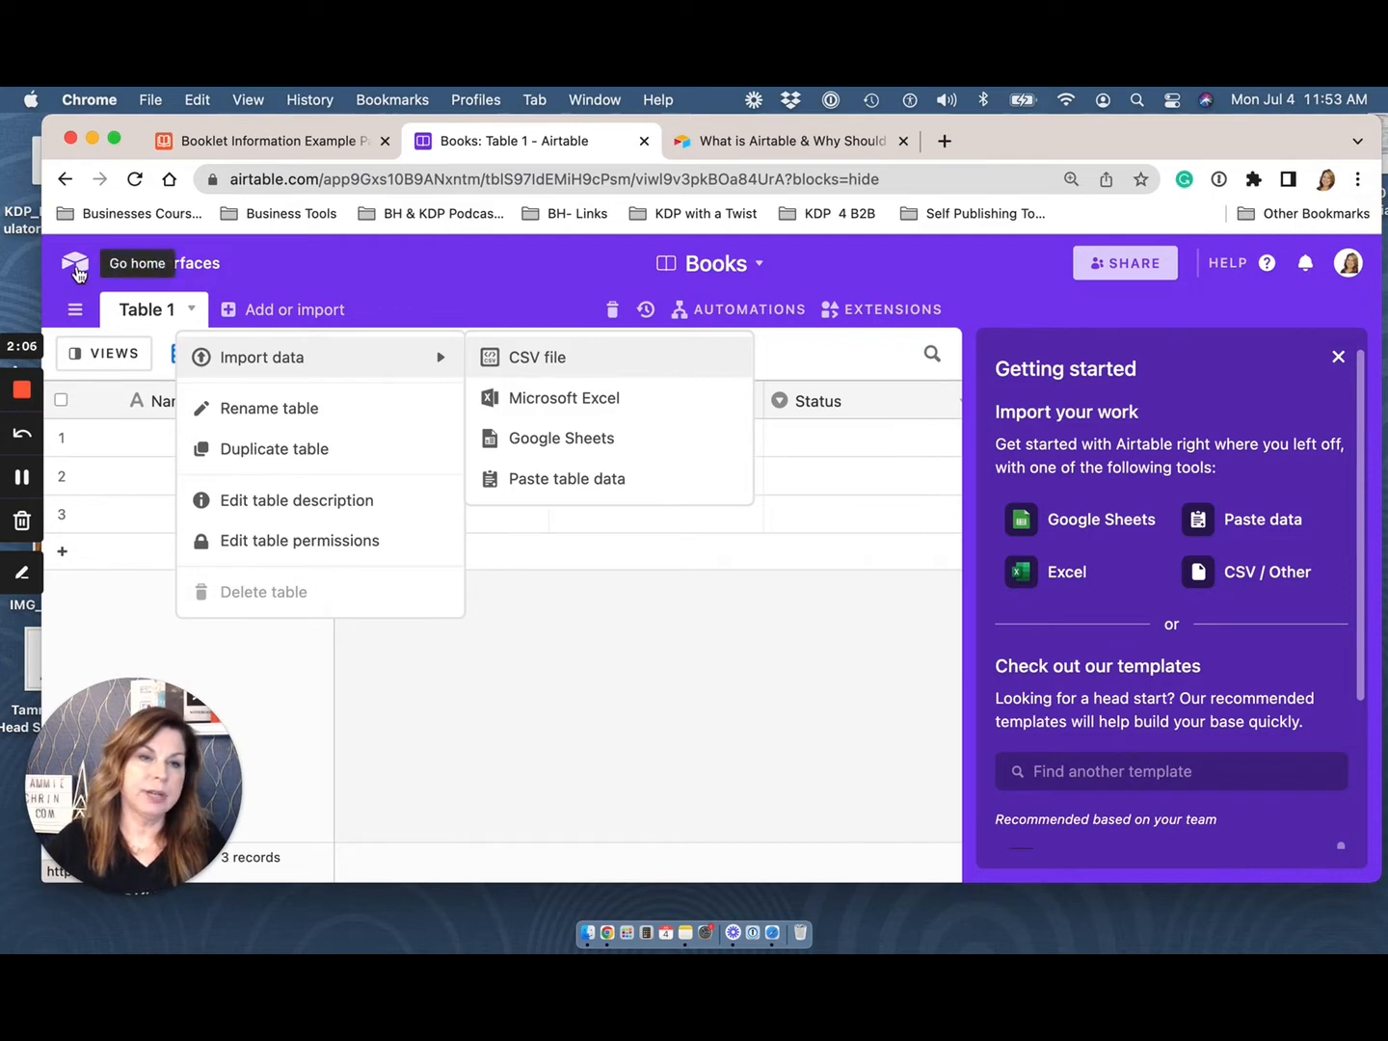
Step: Return to the bases overview, switch to the open Booklet Information Example Page base and review the fields of its clients table
{"action": "left_click", "coordinate": [78, 273]}
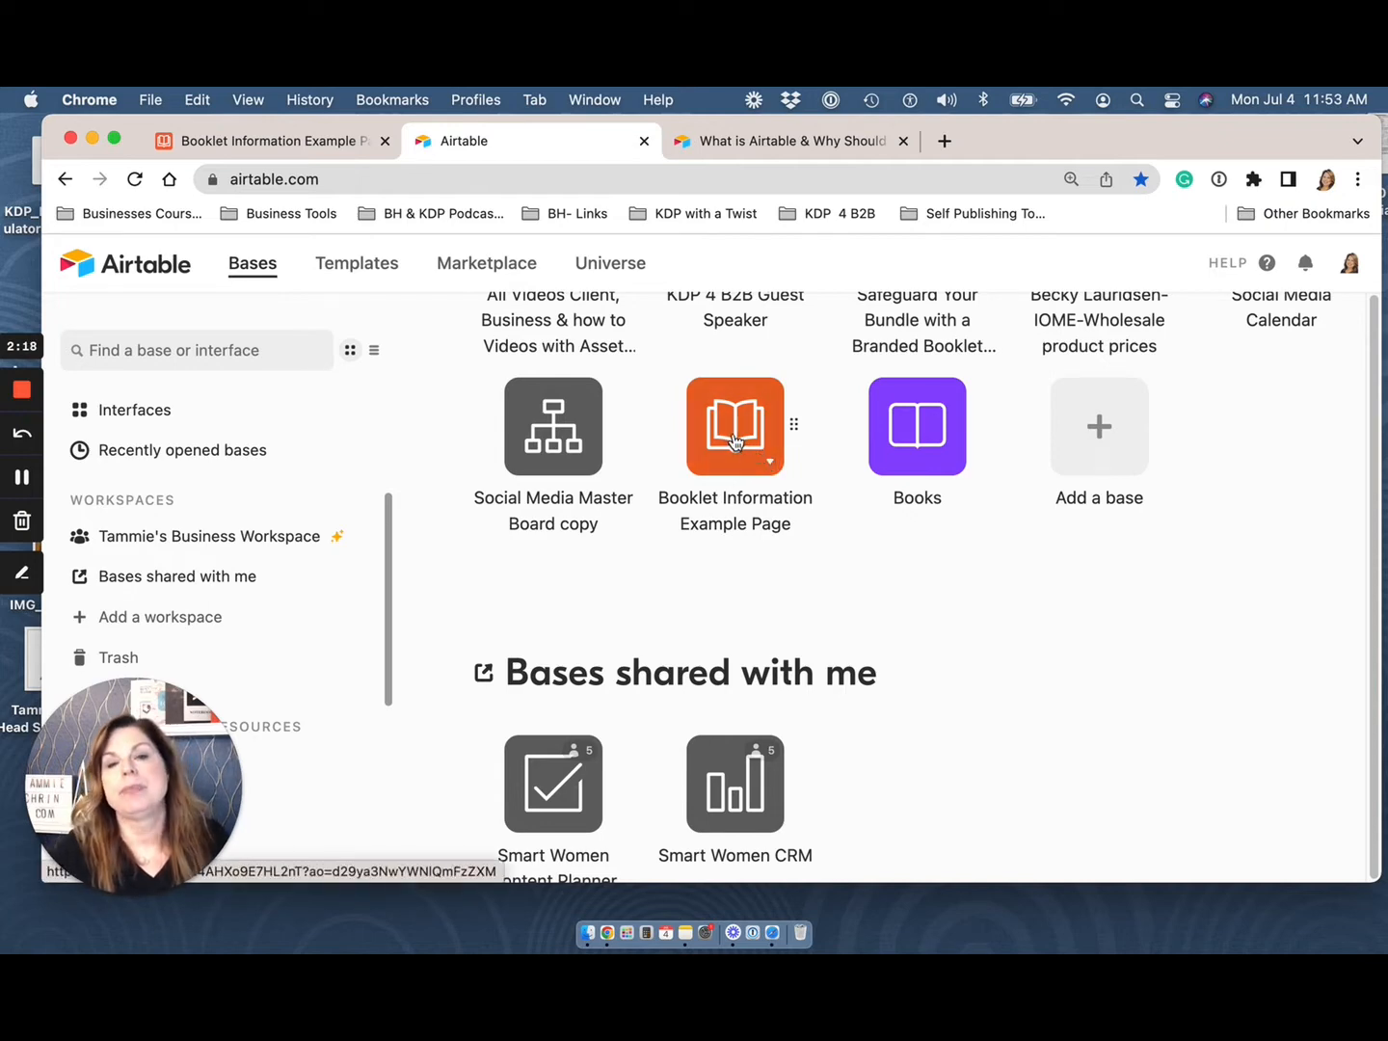
{"action": "left_click", "coordinate": [275, 143]}
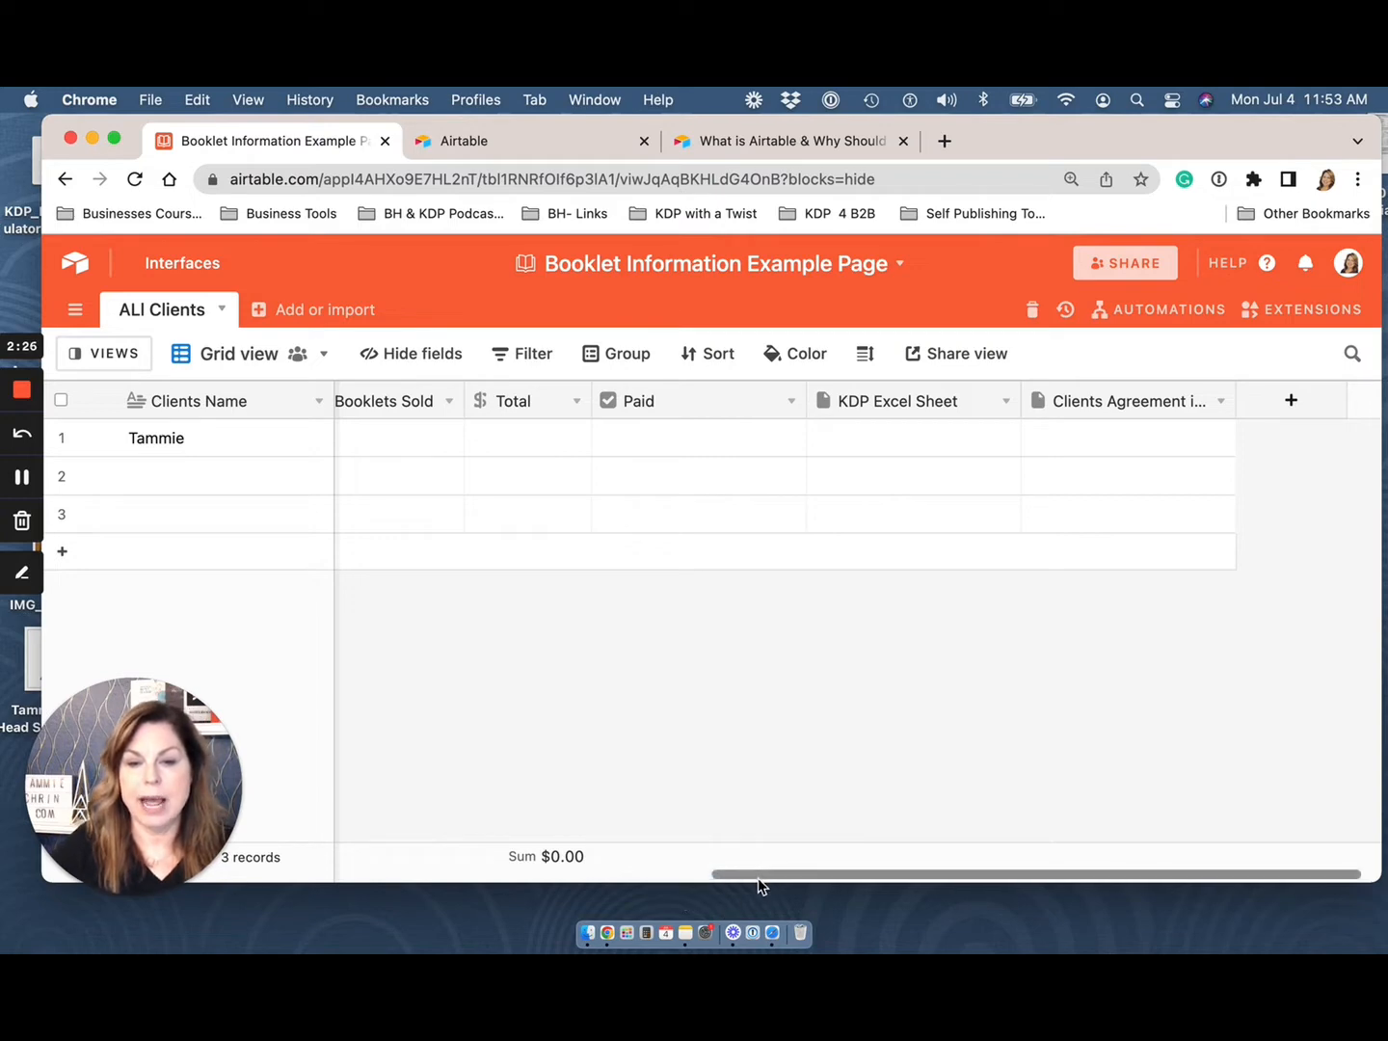
{"action": "left_click_drag", "start_coordinate": [759, 878], "coordinate": [643, 882]}
{"action": "scroll", "coordinate": [492, 872], "scroll_direction": "left", "scroll_amount": 10}
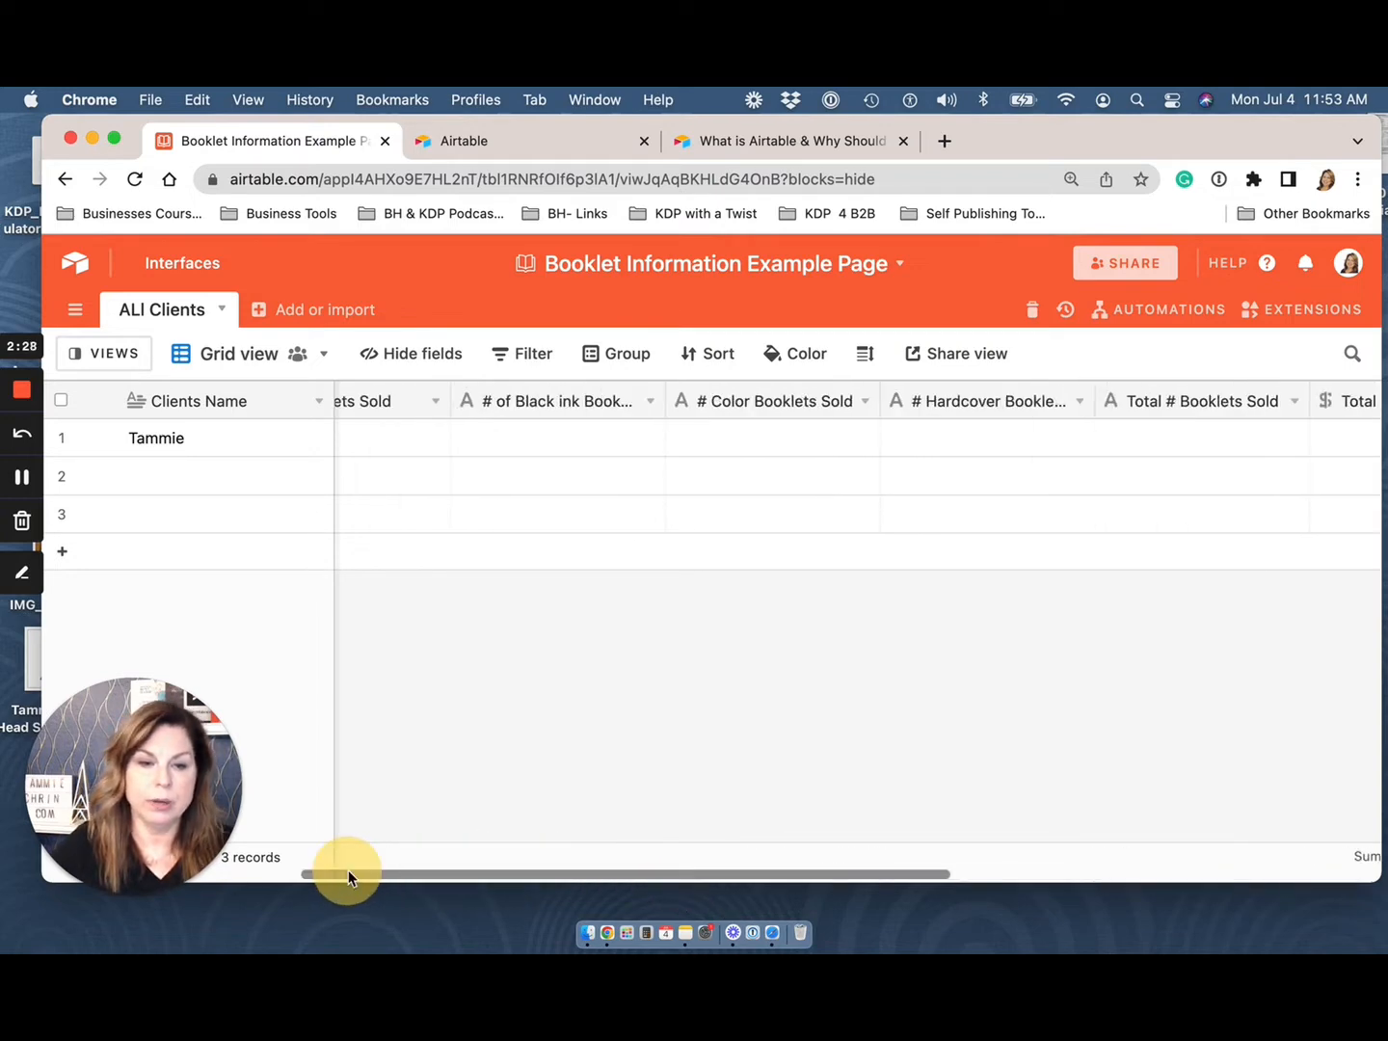
{"action": "scroll", "coordinate": [236, 872], "scroll_direction": "left", "scroll_amount": 5}
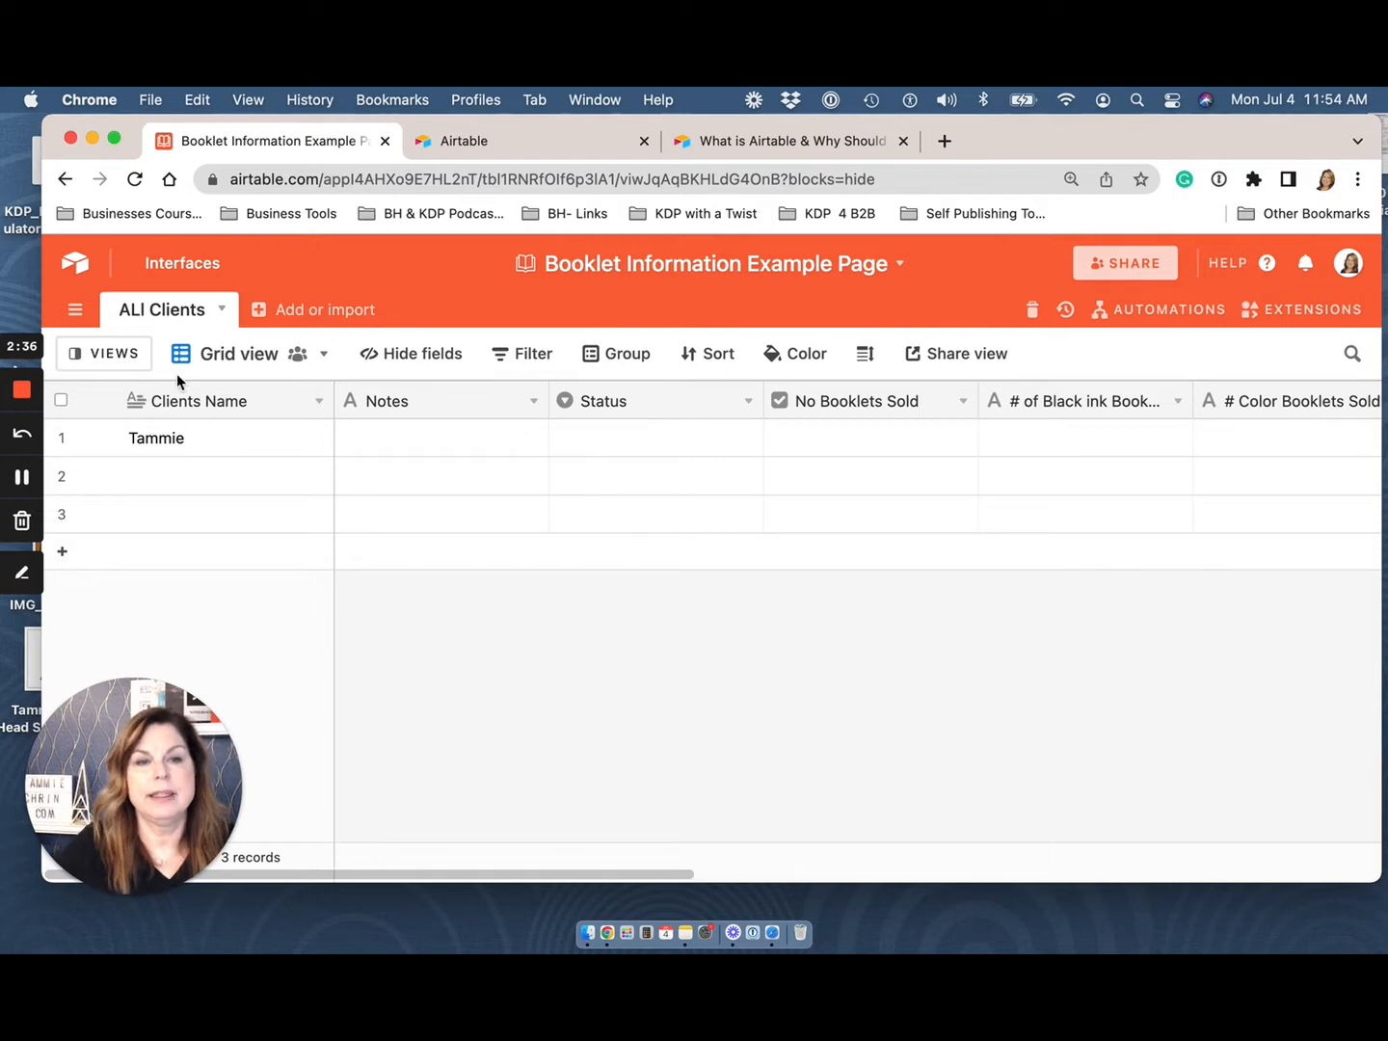
Step: Look over the table options for the clients table and close them
{"action": "left_click", "coordinate": [223, 312]}
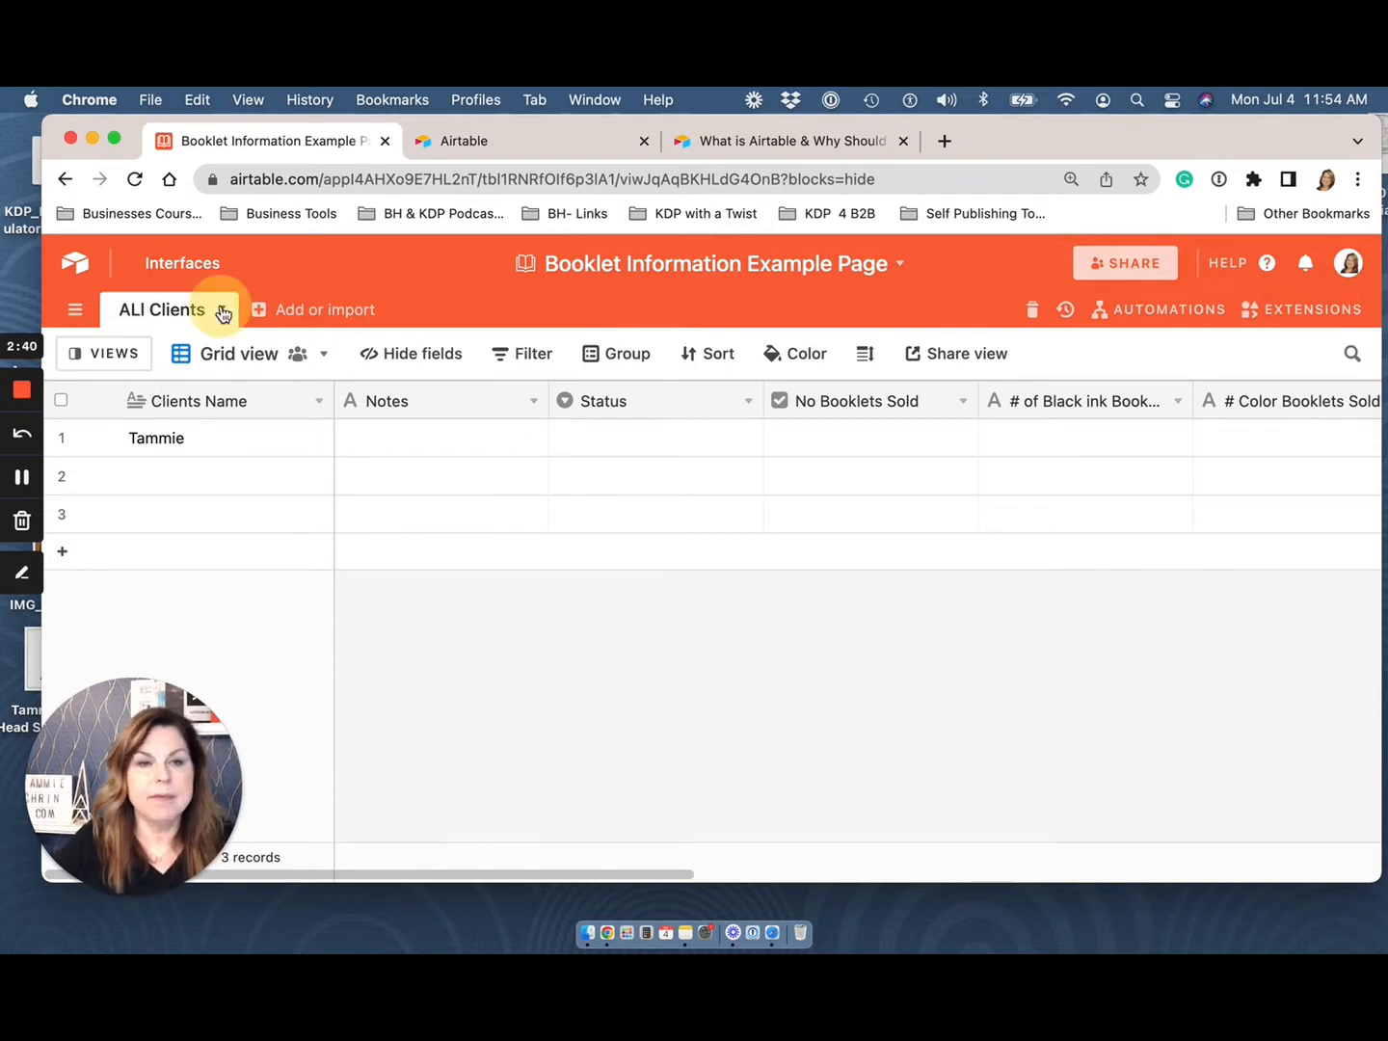
{"action": "left_click", "coordinate": [140, 324]}
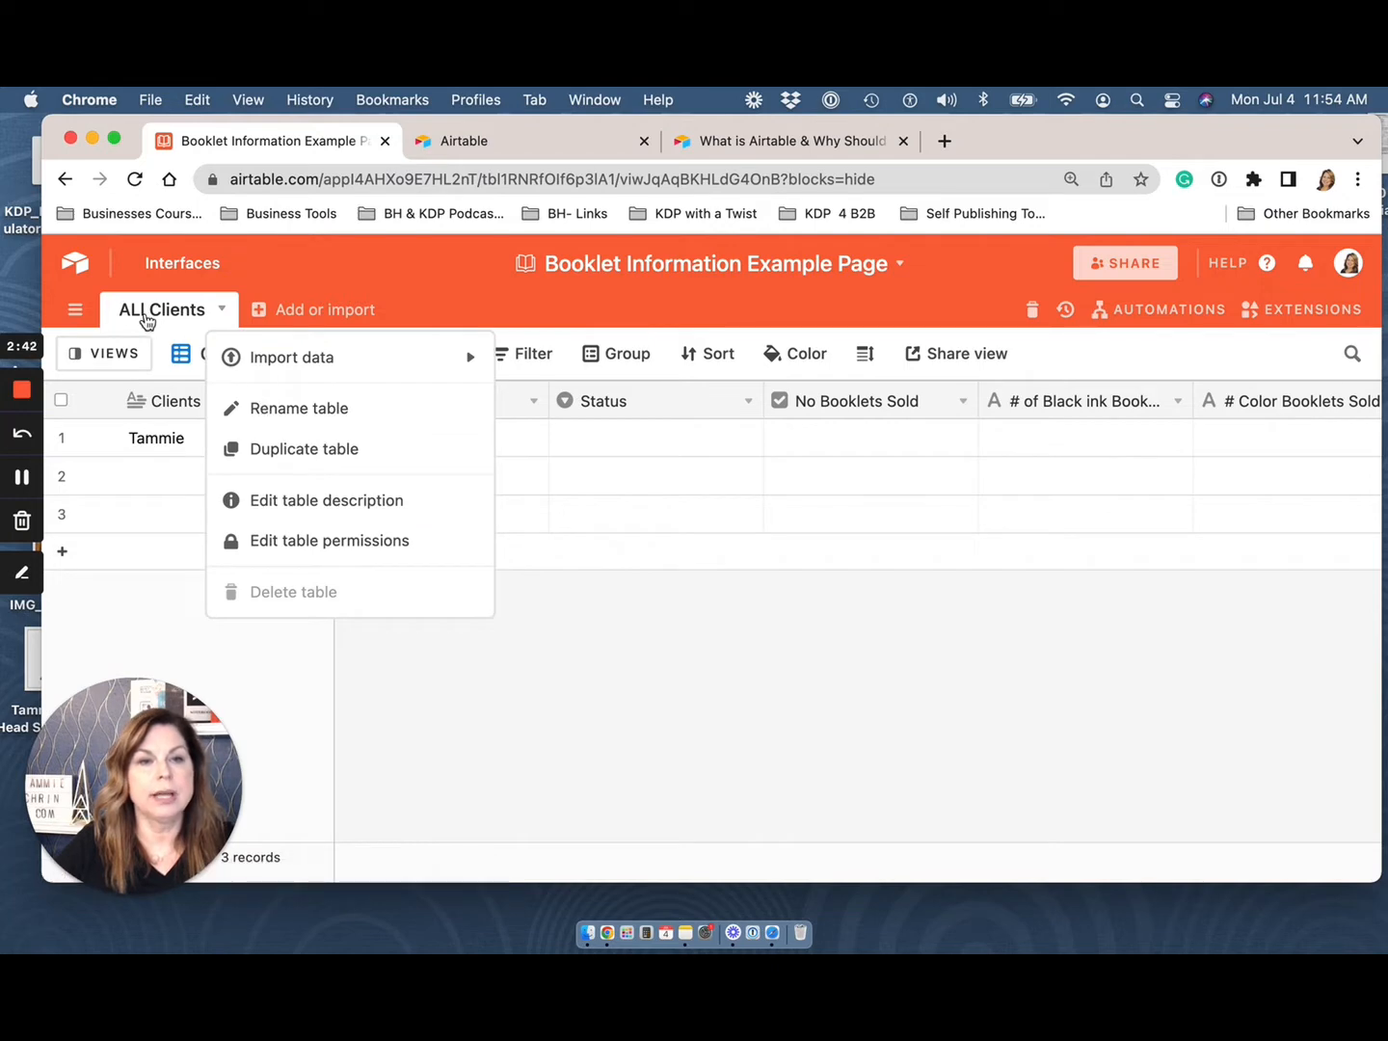
{"action": "left_click", "coordinate": [338, 275]}
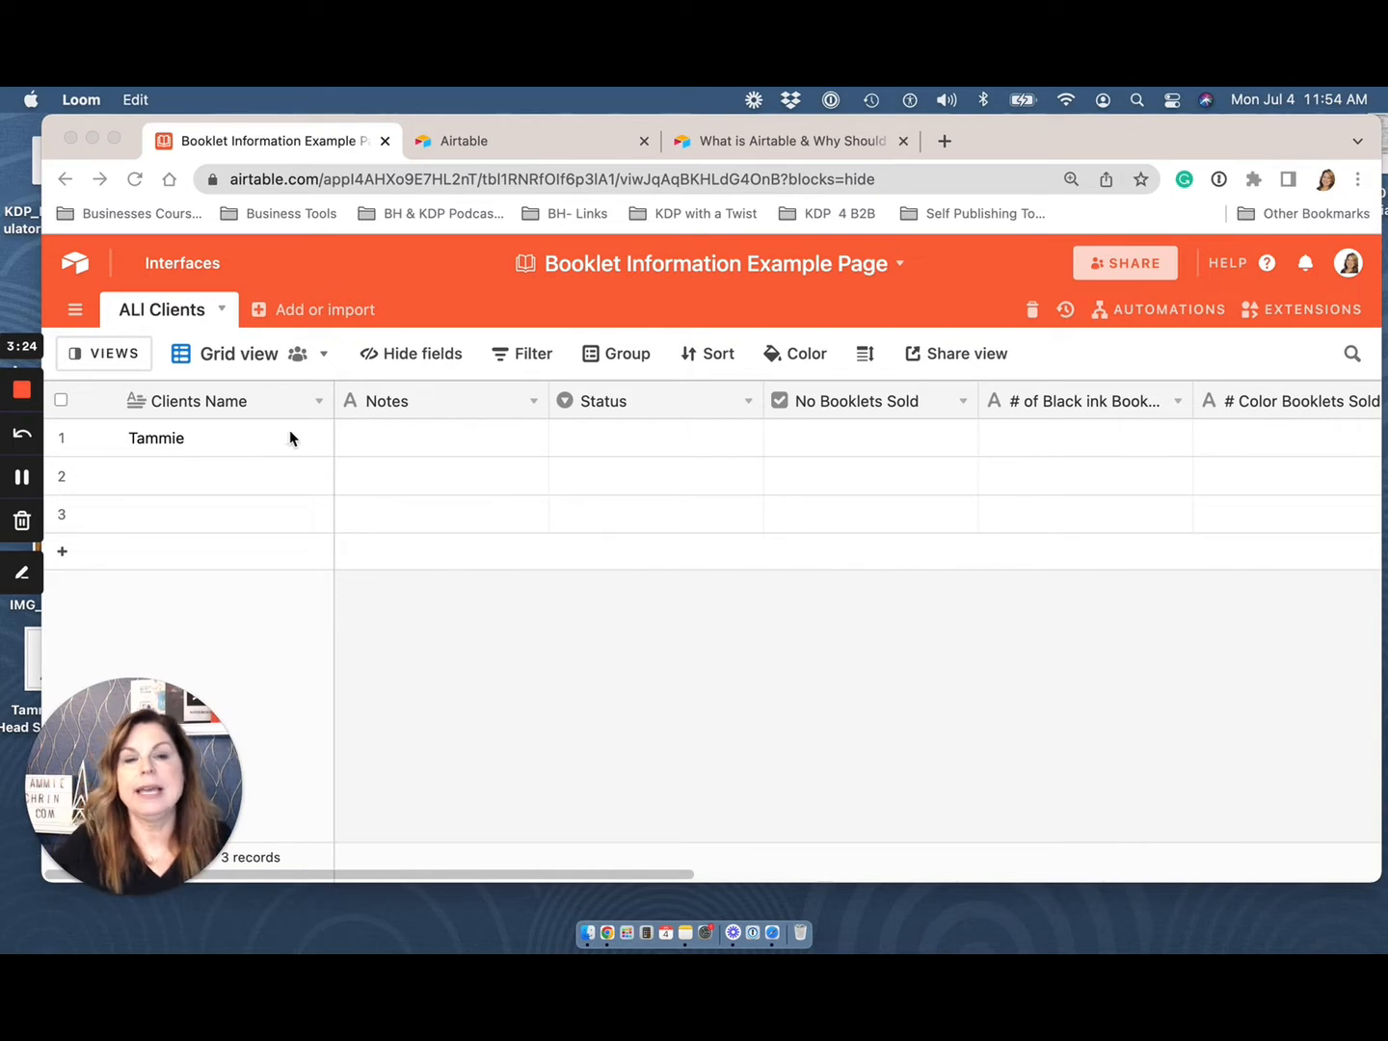
Step: Look over the field options for Notes and view the booklet sales fields of the clients table
{"action": "left_click", "coordinate": [533, 407]}
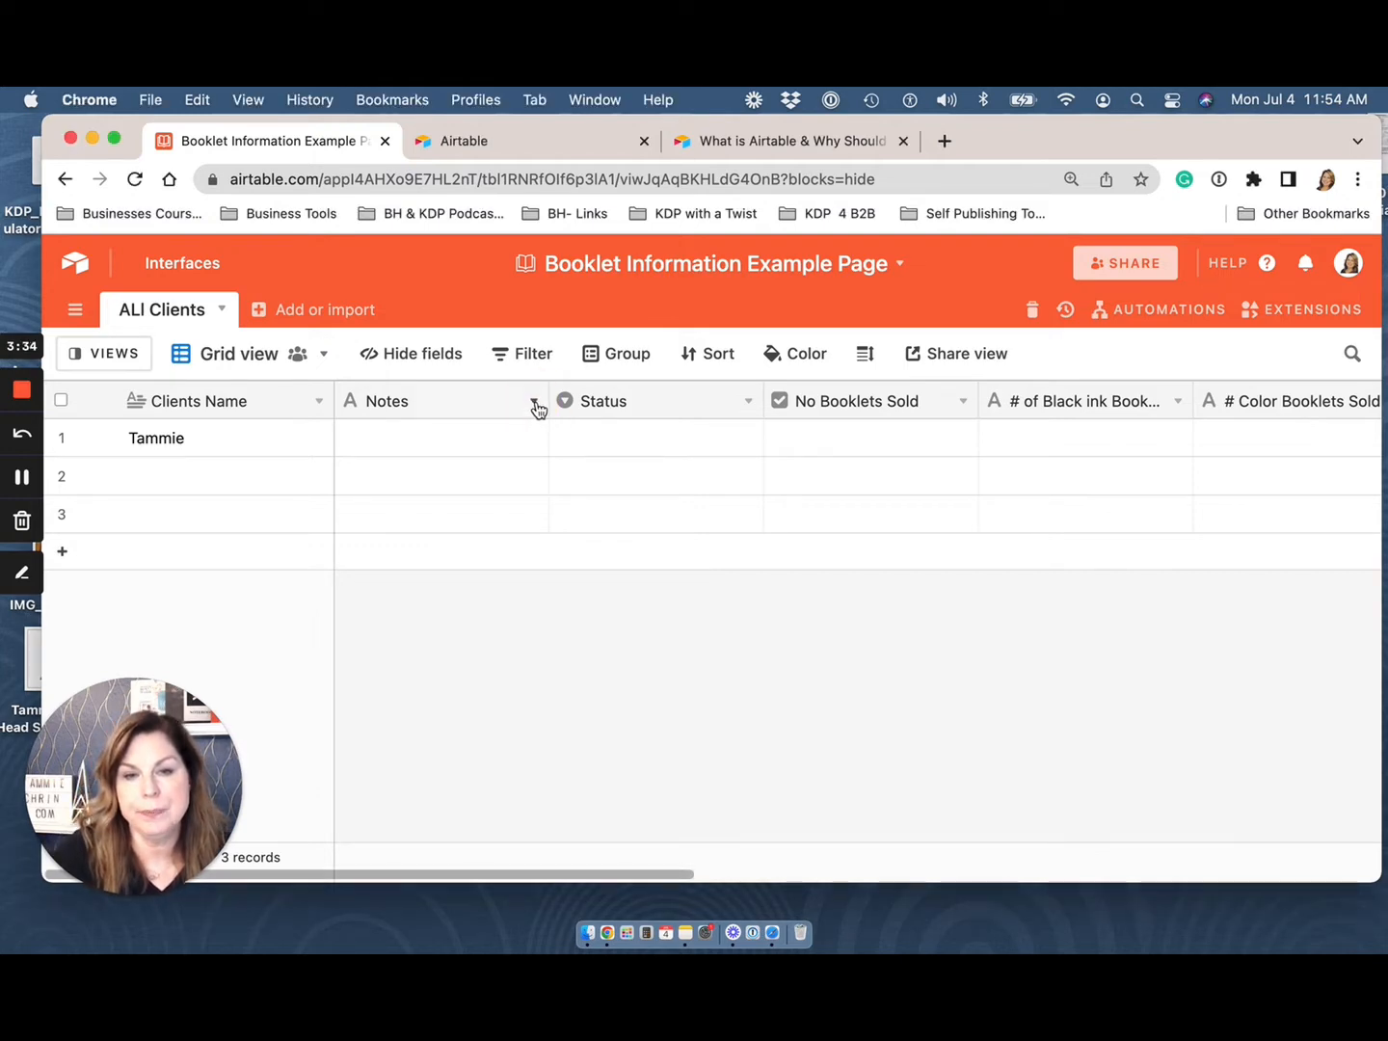
{"action": "left_click", "coordinate": [536, 405]}
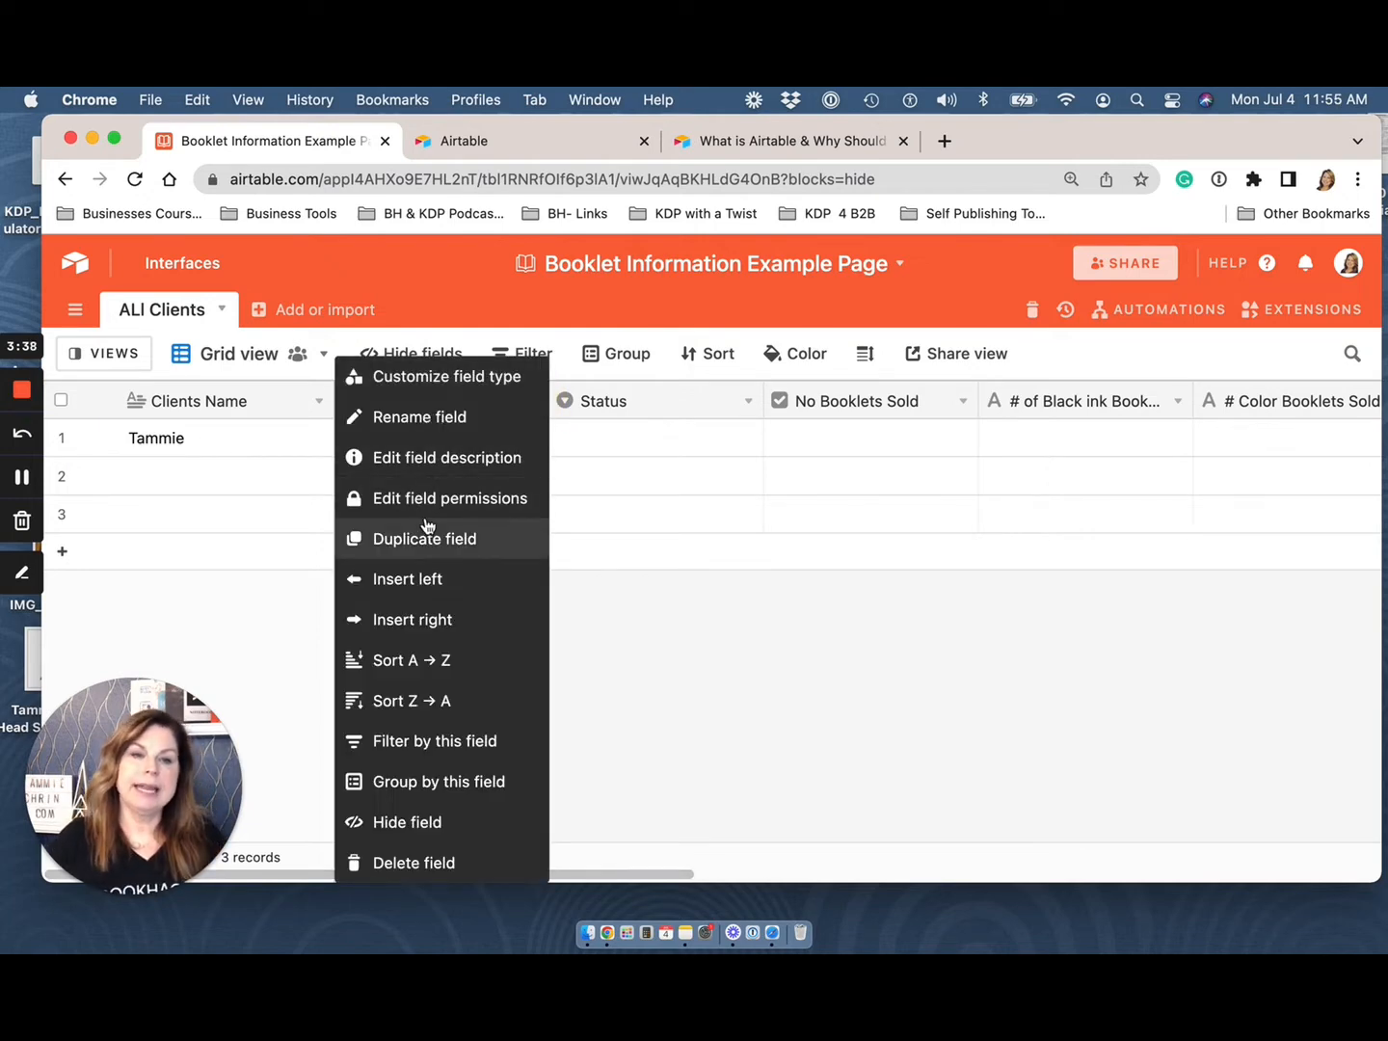
{"action": "left_click", "coordinate": [766, 603]}
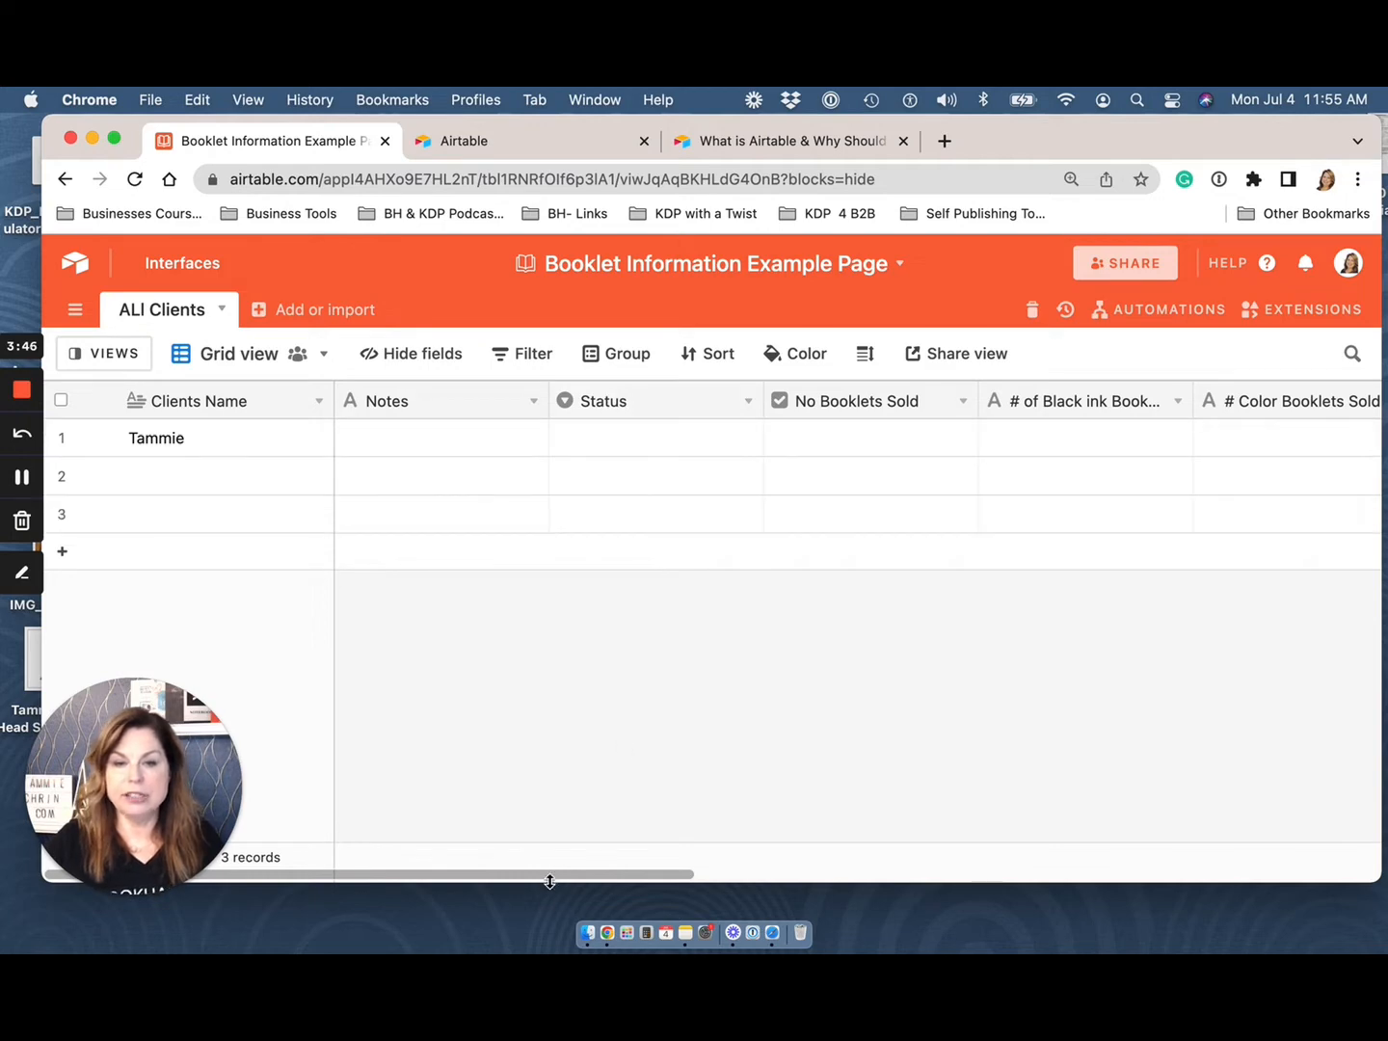
{"action": "left_click_drag", "start_coordinate": [582, 879], "coordinate": [666, 883]}
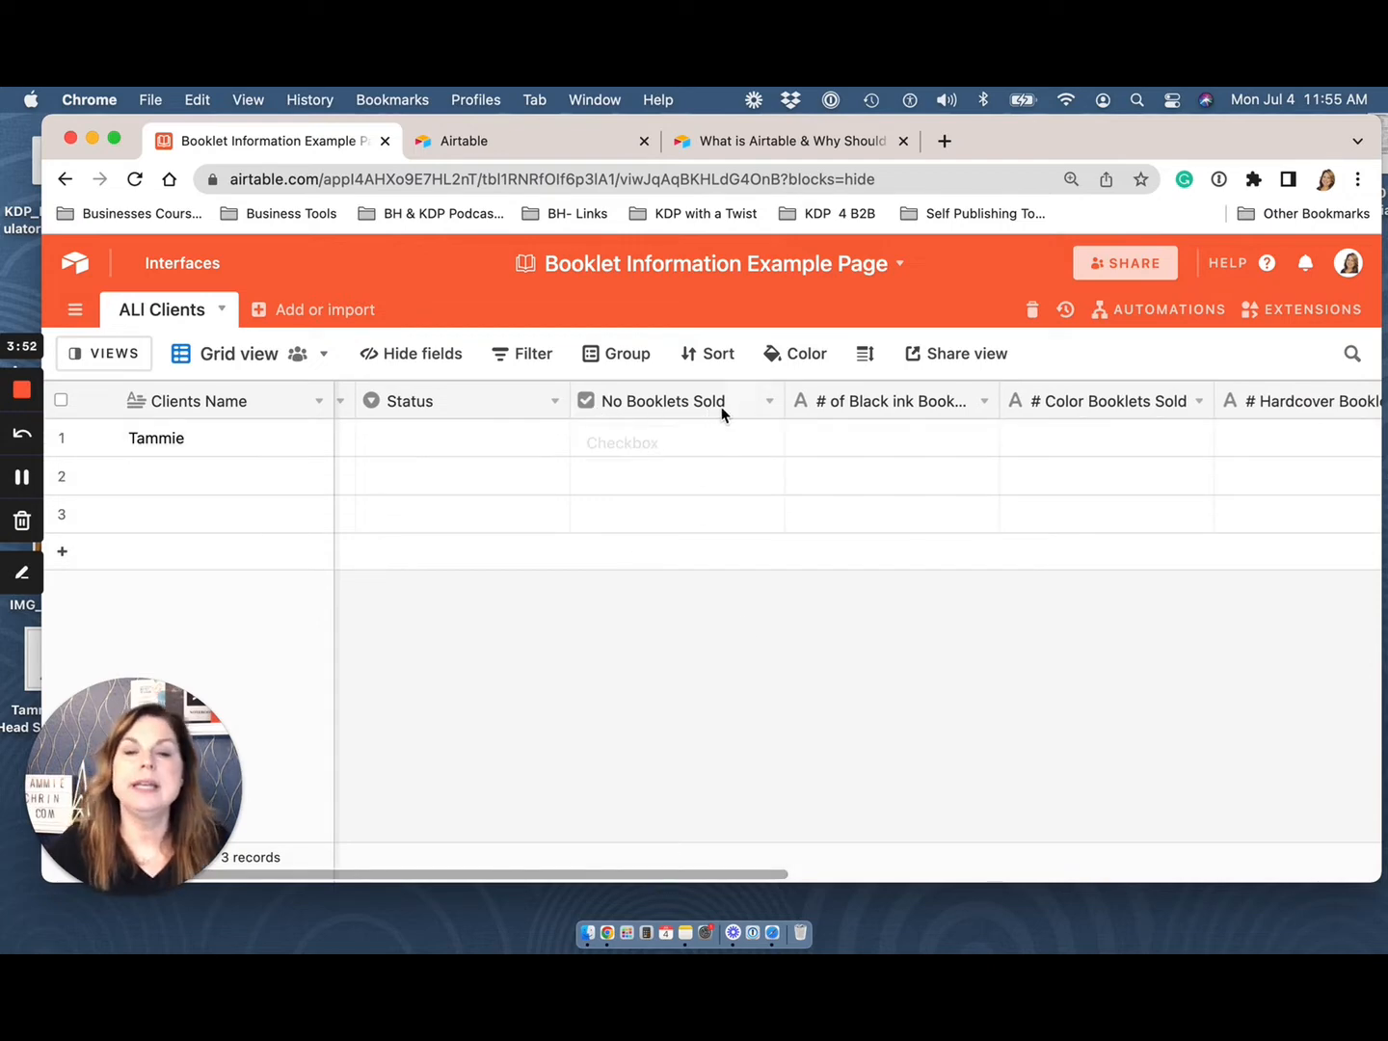
Step: Open the customization settings of the "# of Black ink Books Sold" field and bring up its available field types
{"action": "left_click", "coordinate": [772, 403]}
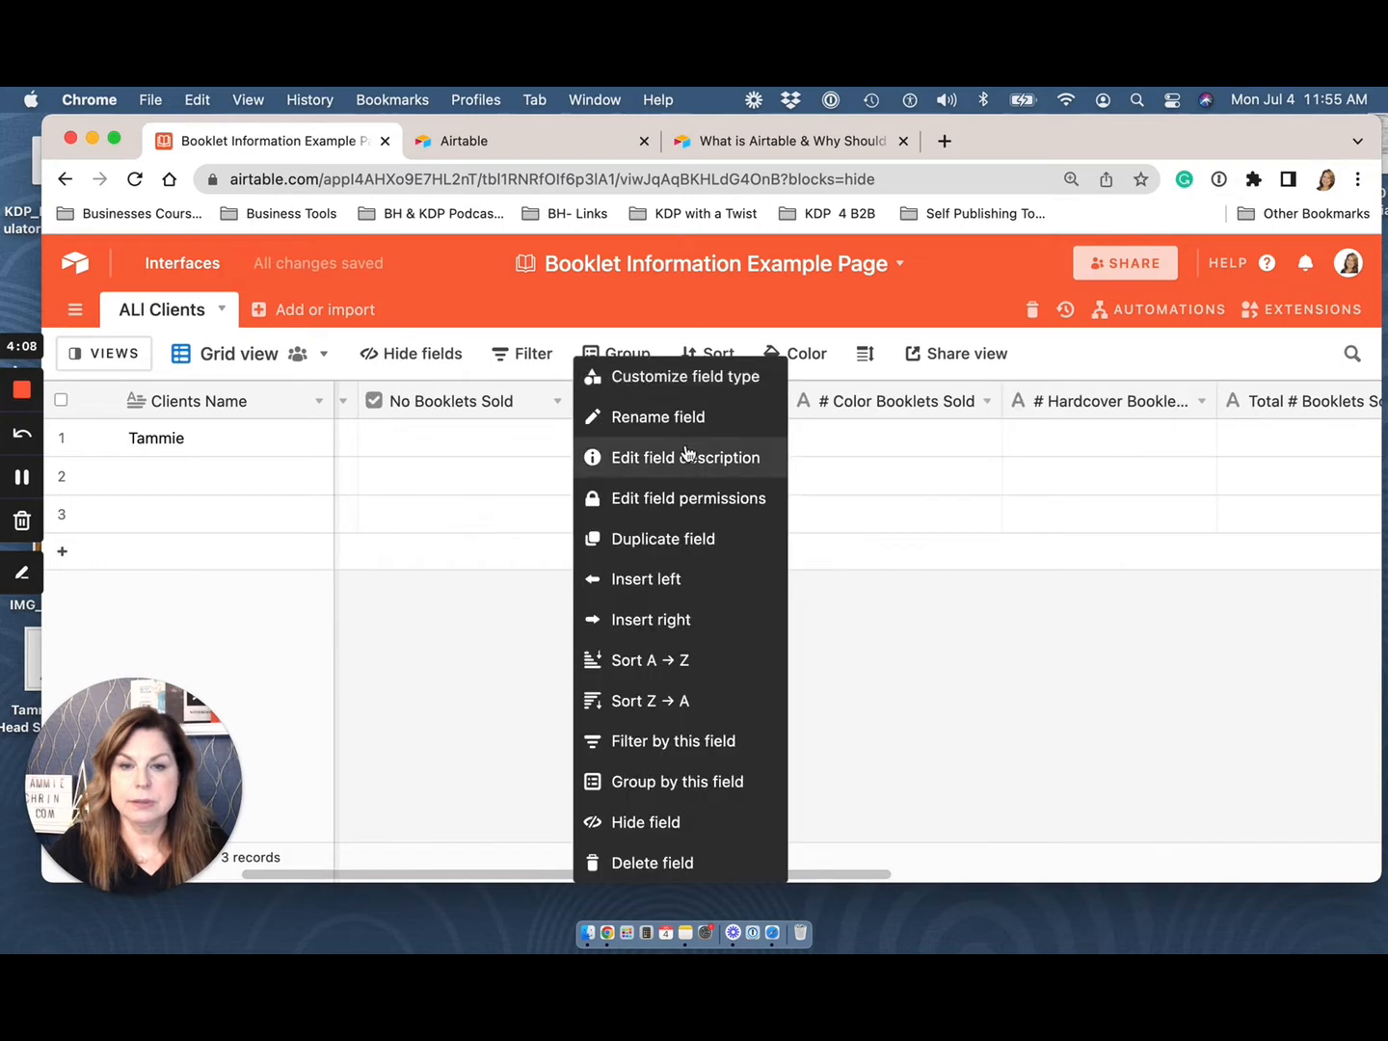
{"action": "left_click", "coordinate": [680, 379]}
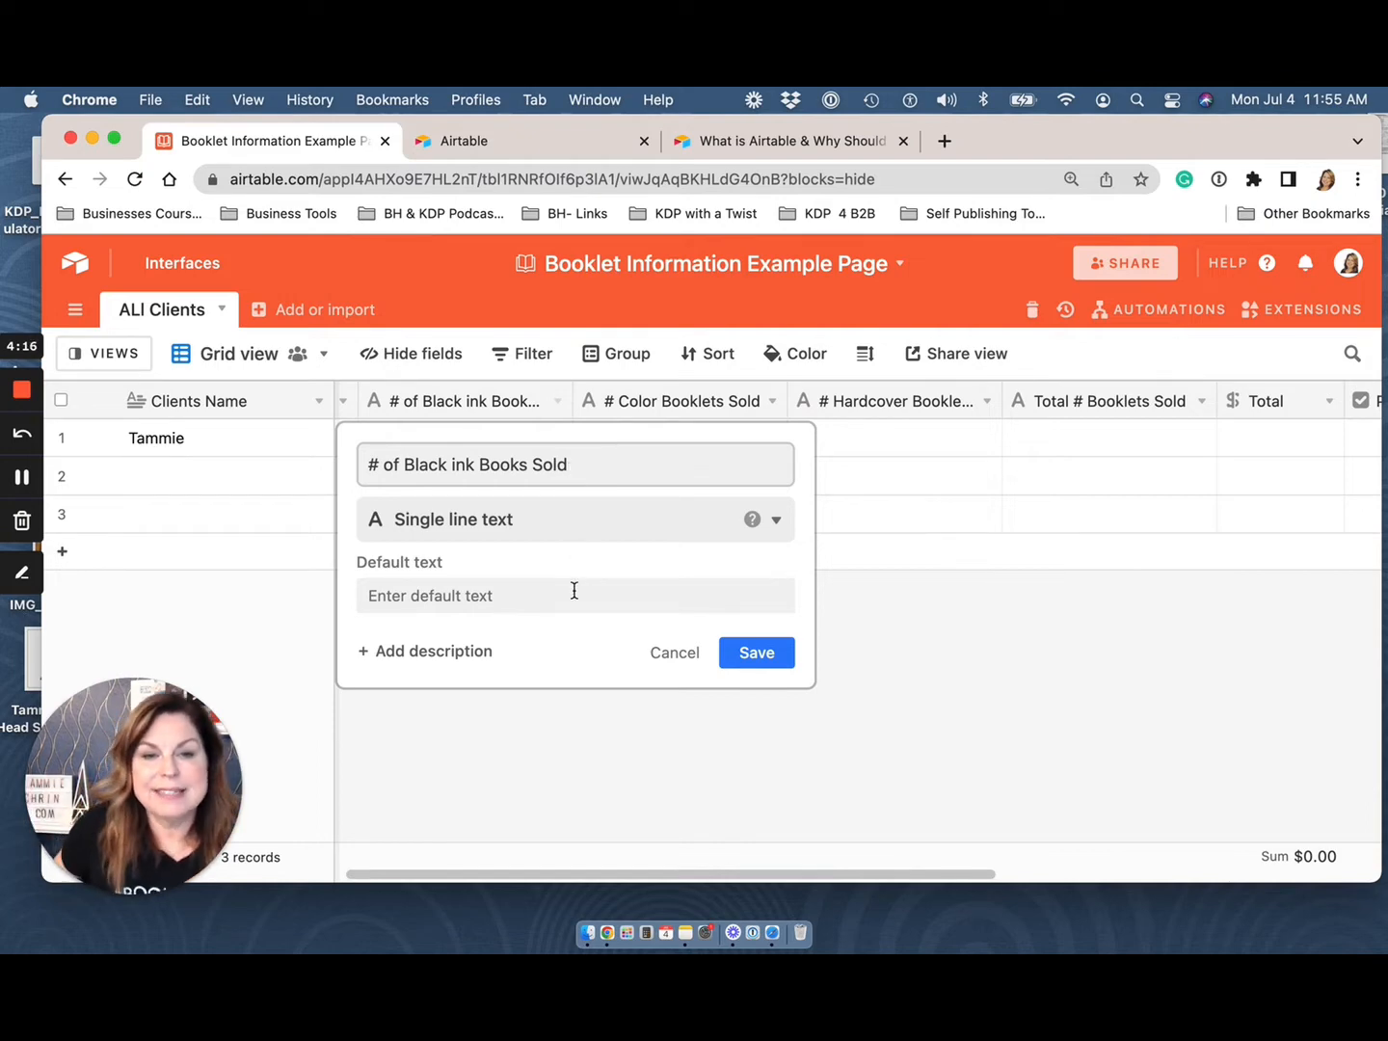
{"action": "left_click", "coordinate": [595, 466]}
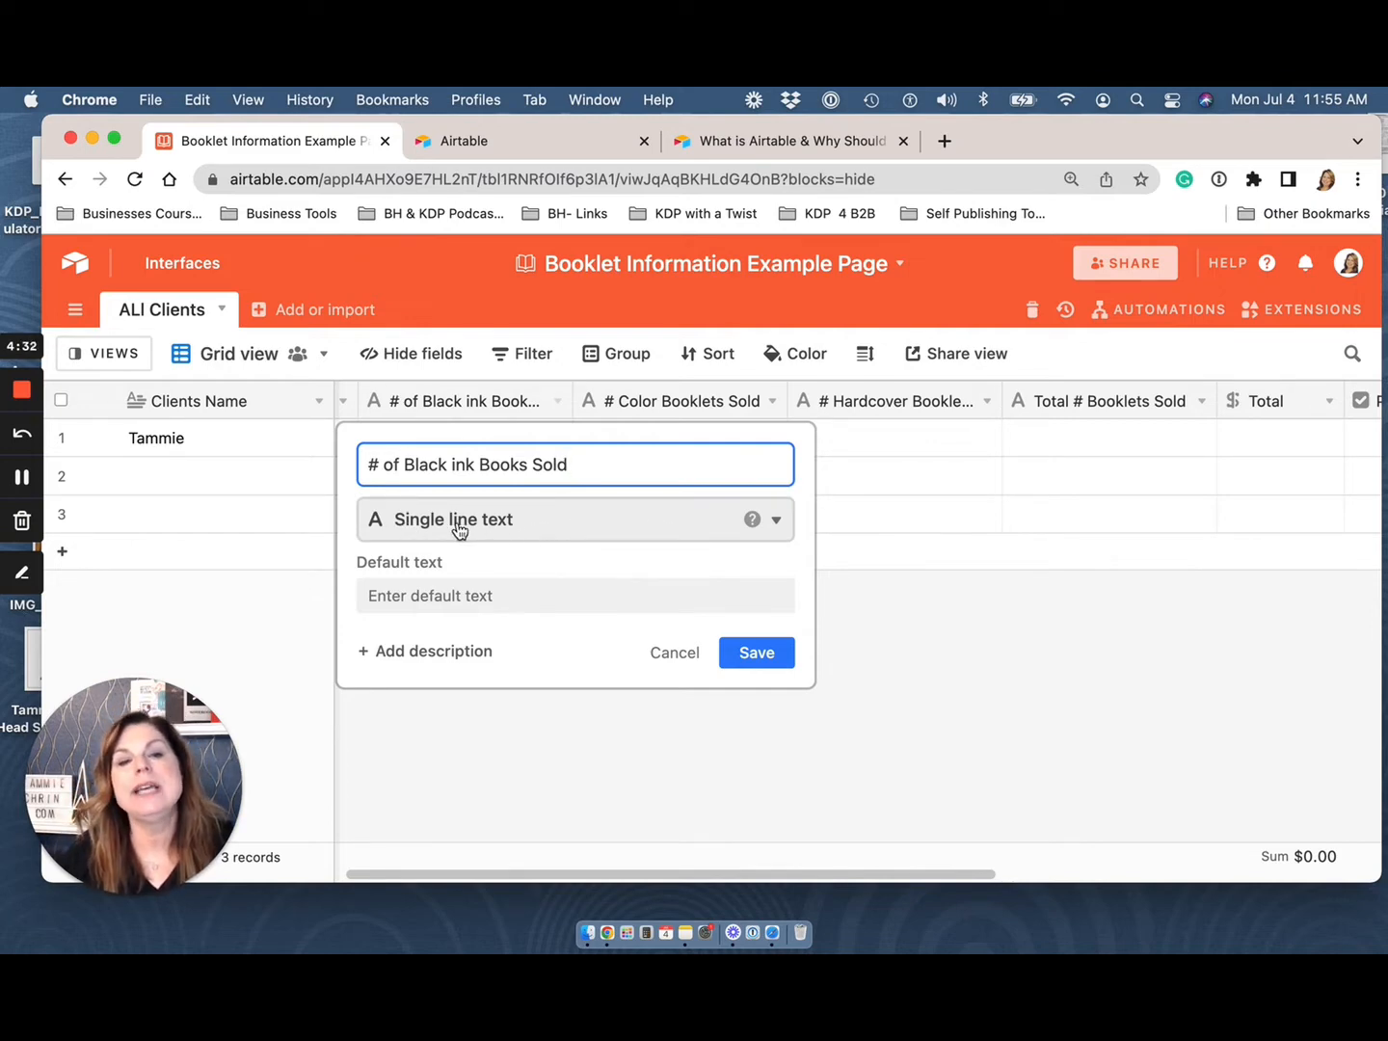
{"action": "left_click", "coordinate": [777, 523]}
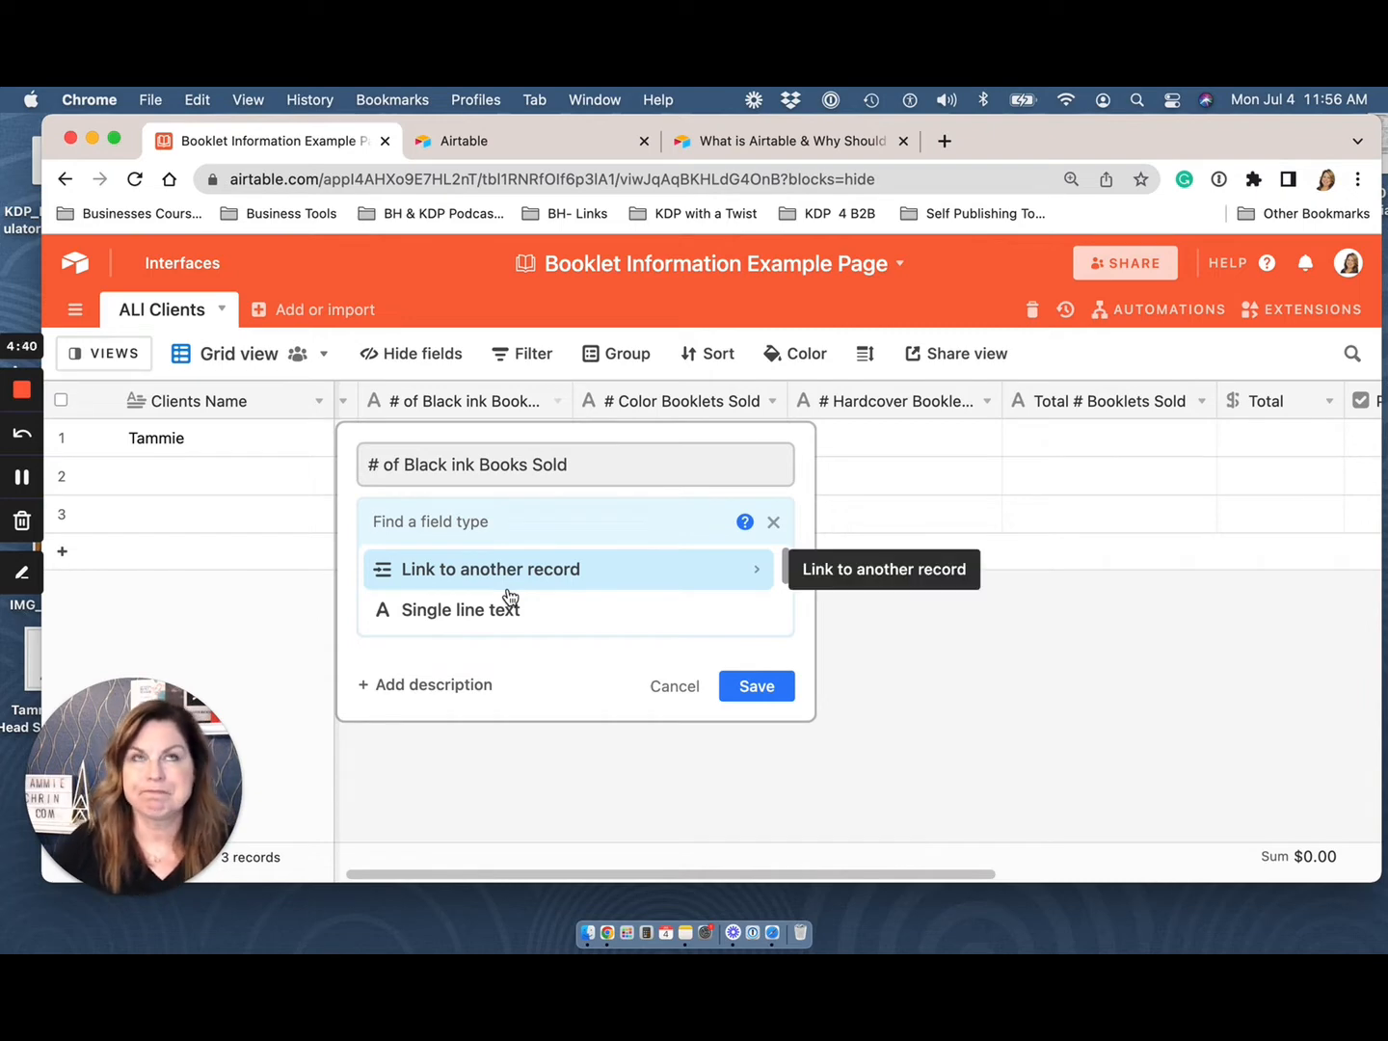
Step: Examine the link, Single line text, Long text and Attachment types available for the "# of Black ink Books Sold" field
{"action": "scroll", "coordinate": [511, 596], "scroll_direction": "down", "scroll_amount": 1}
{"action": "scroll", "coordinate": [511, 596], "scroll_direction": "down", "scroll_amount": 1}
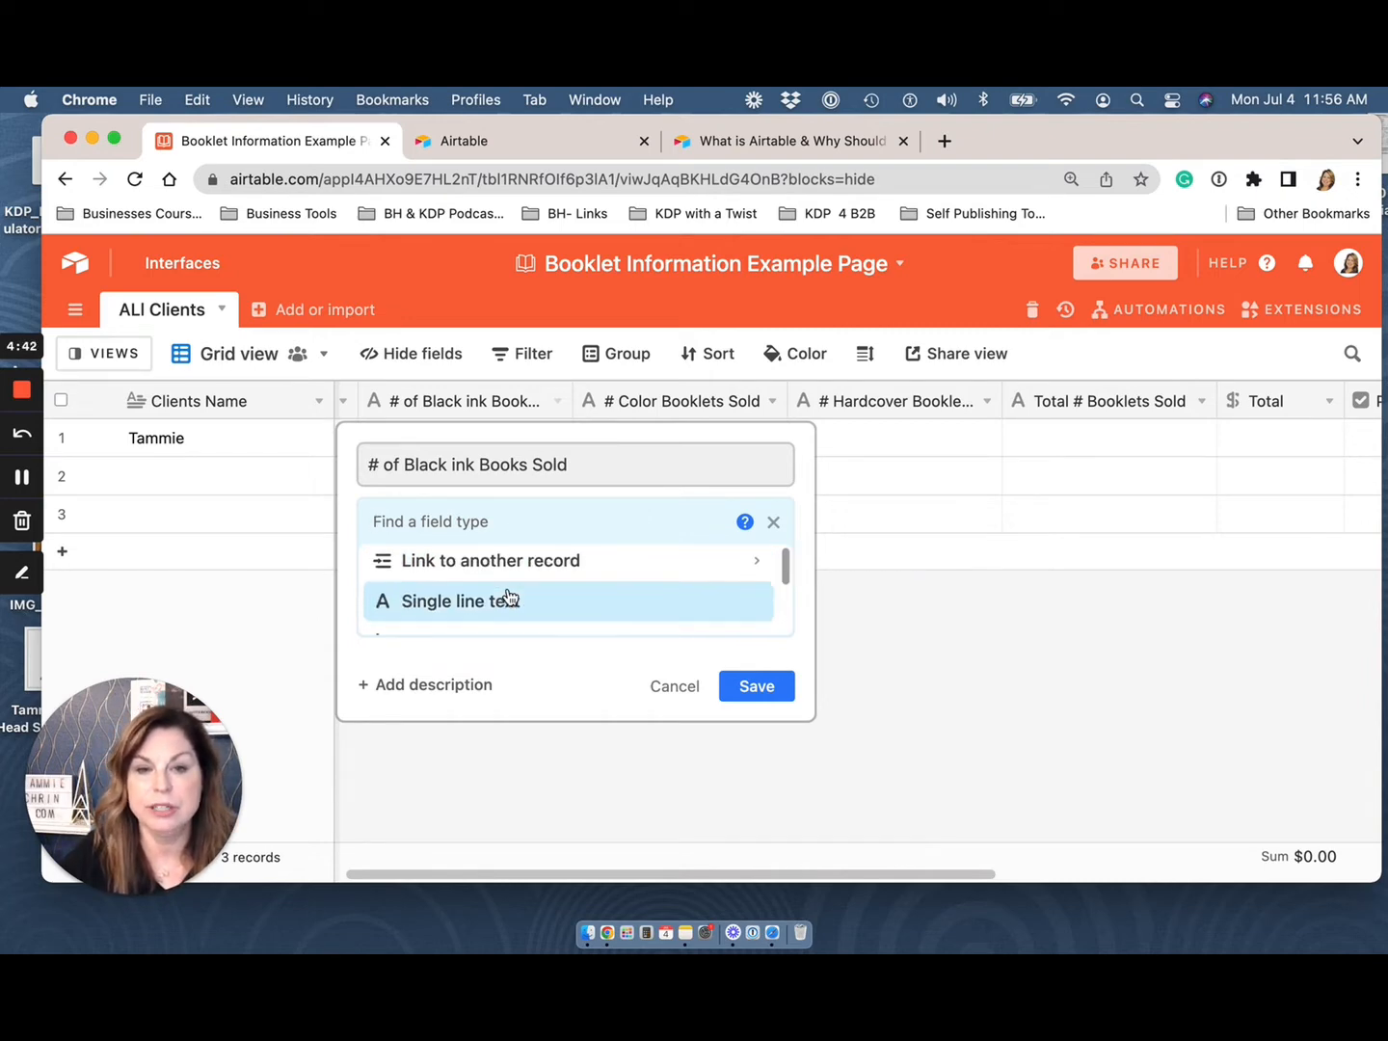
{"action": "scroll", "coordinate": [509, 595], "scroll_direction": "down", "scroll_amount": 1}
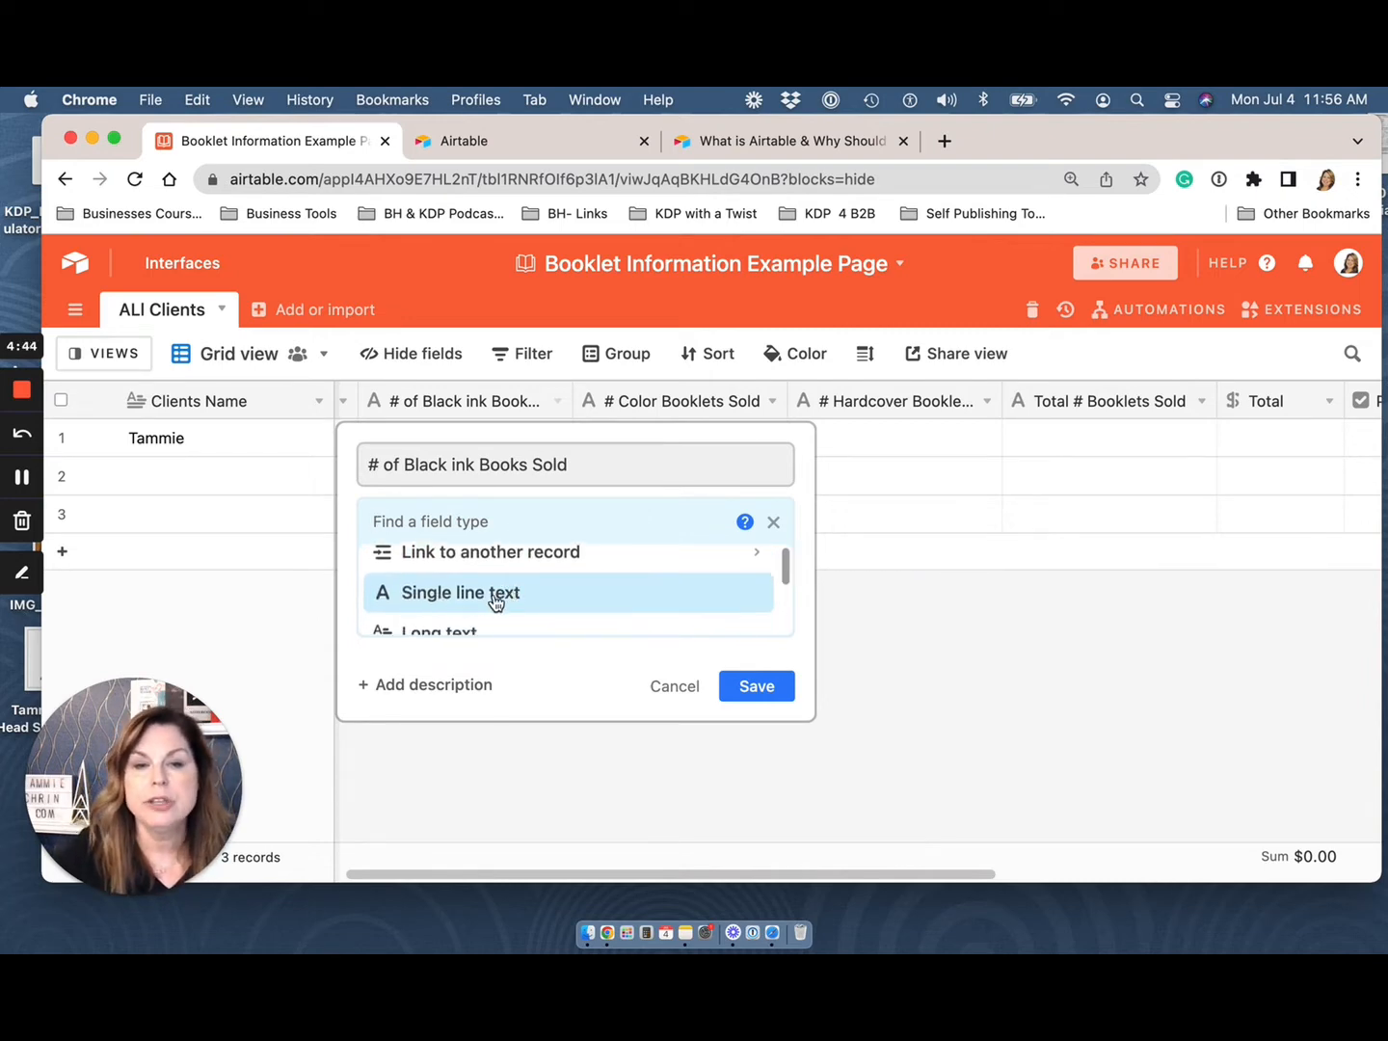
{"action": "scroll", "coordinate": [496, 600], "scroll_direction": "down", "scroll_amount": 3}
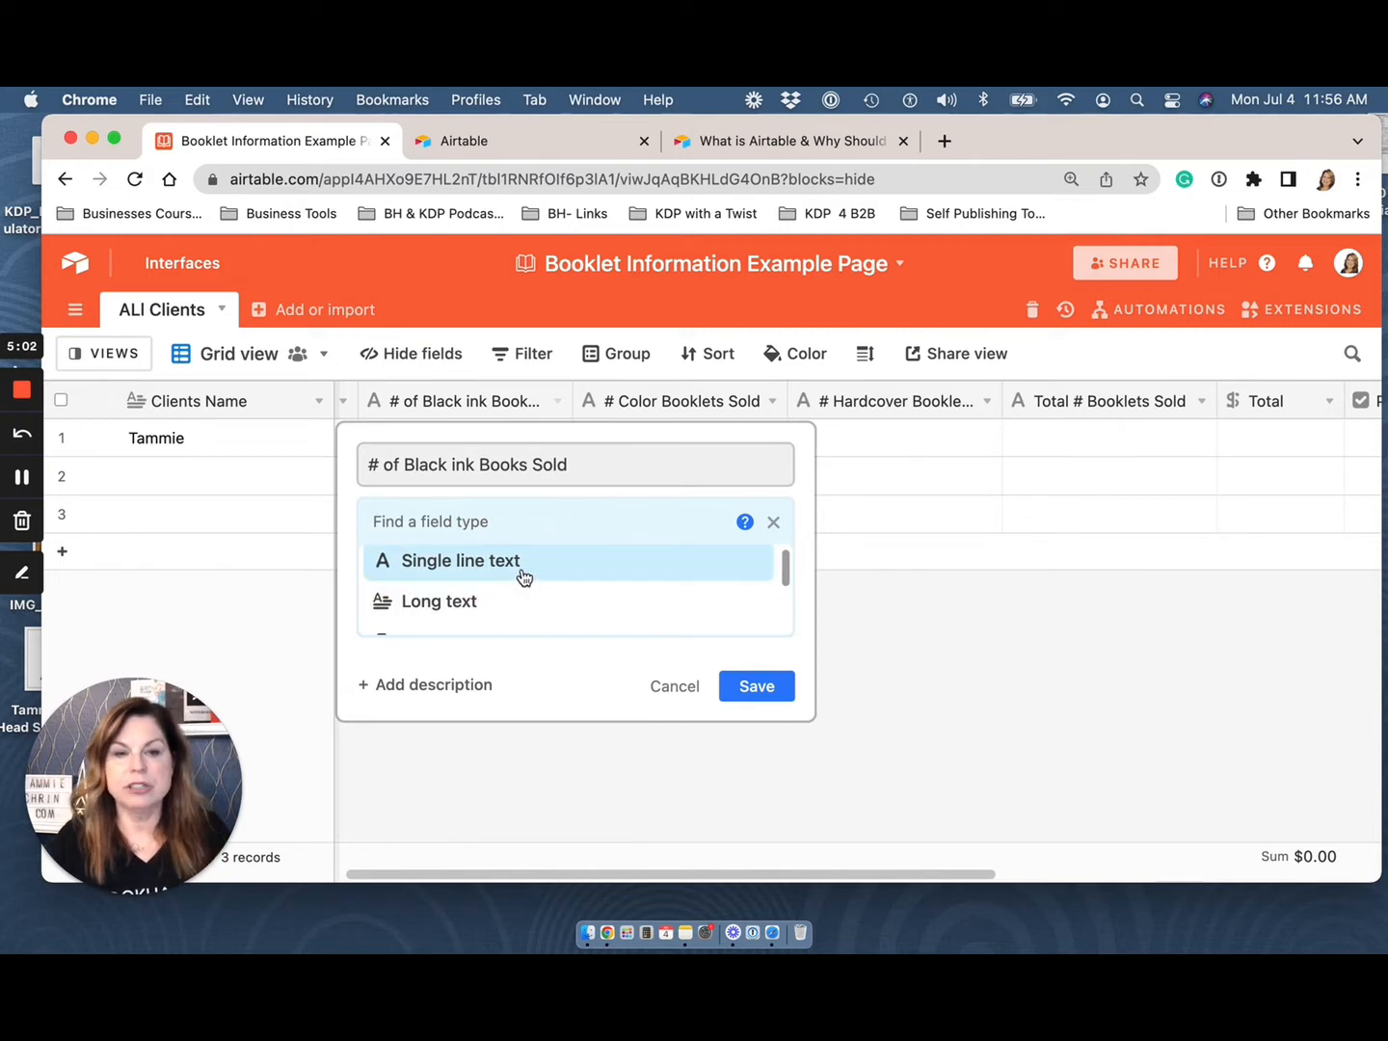
{"action": "scroll", "coordinate": [521, 577], "scroll_direction": "down", "scroll_amount": 2}
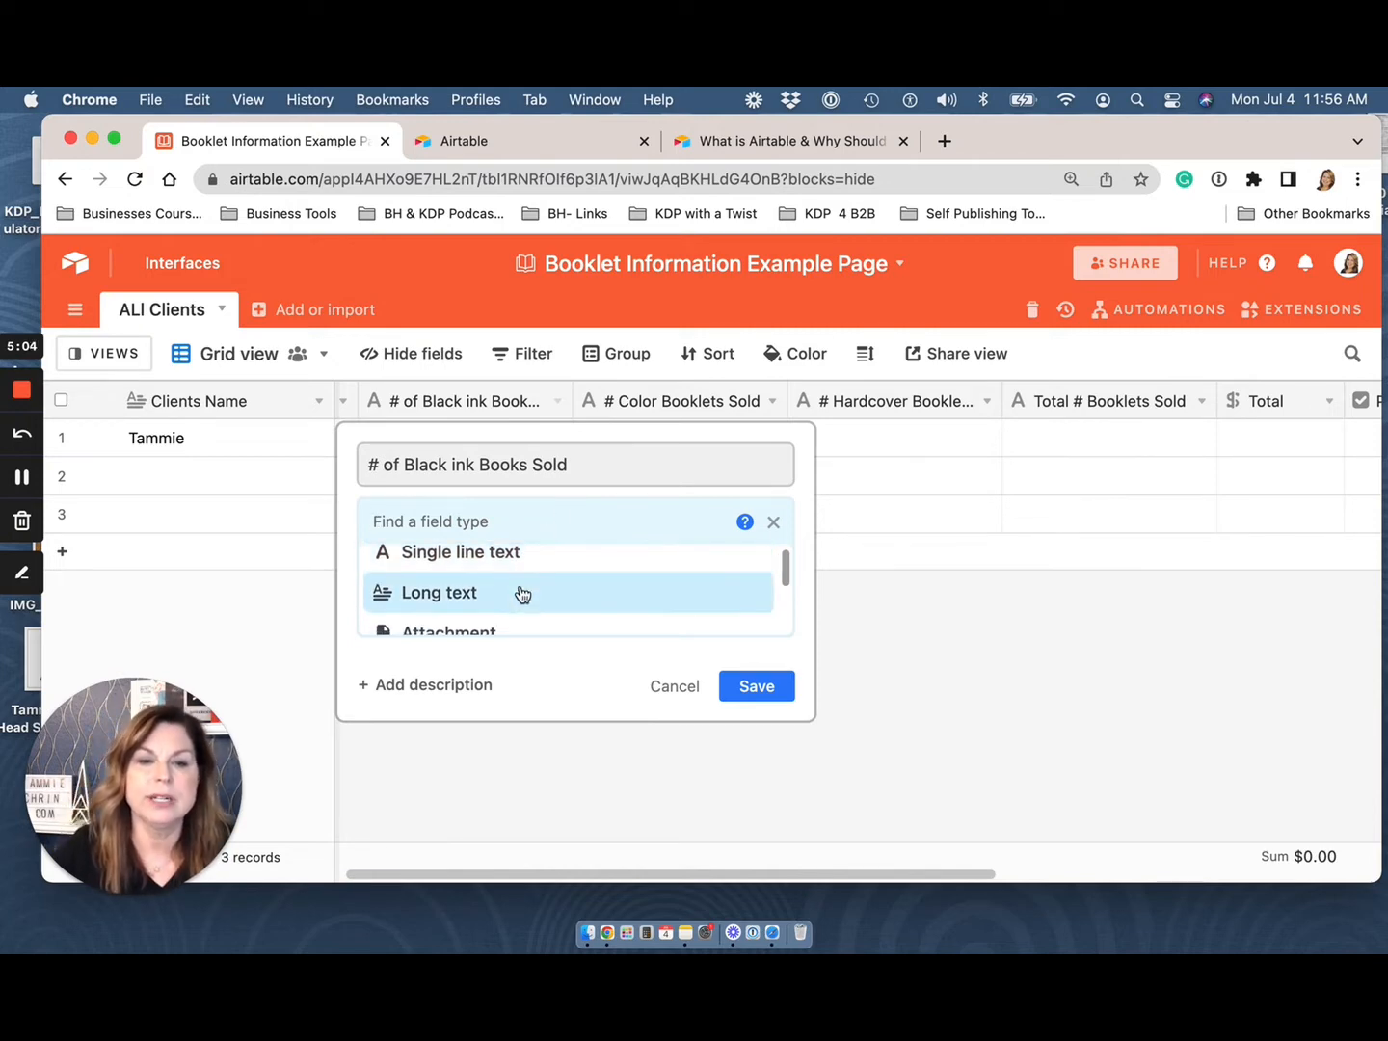
{"action": "scroll", "coordinate": [505, 614], "scroll_direction": "down", "scroll_amount": 1}
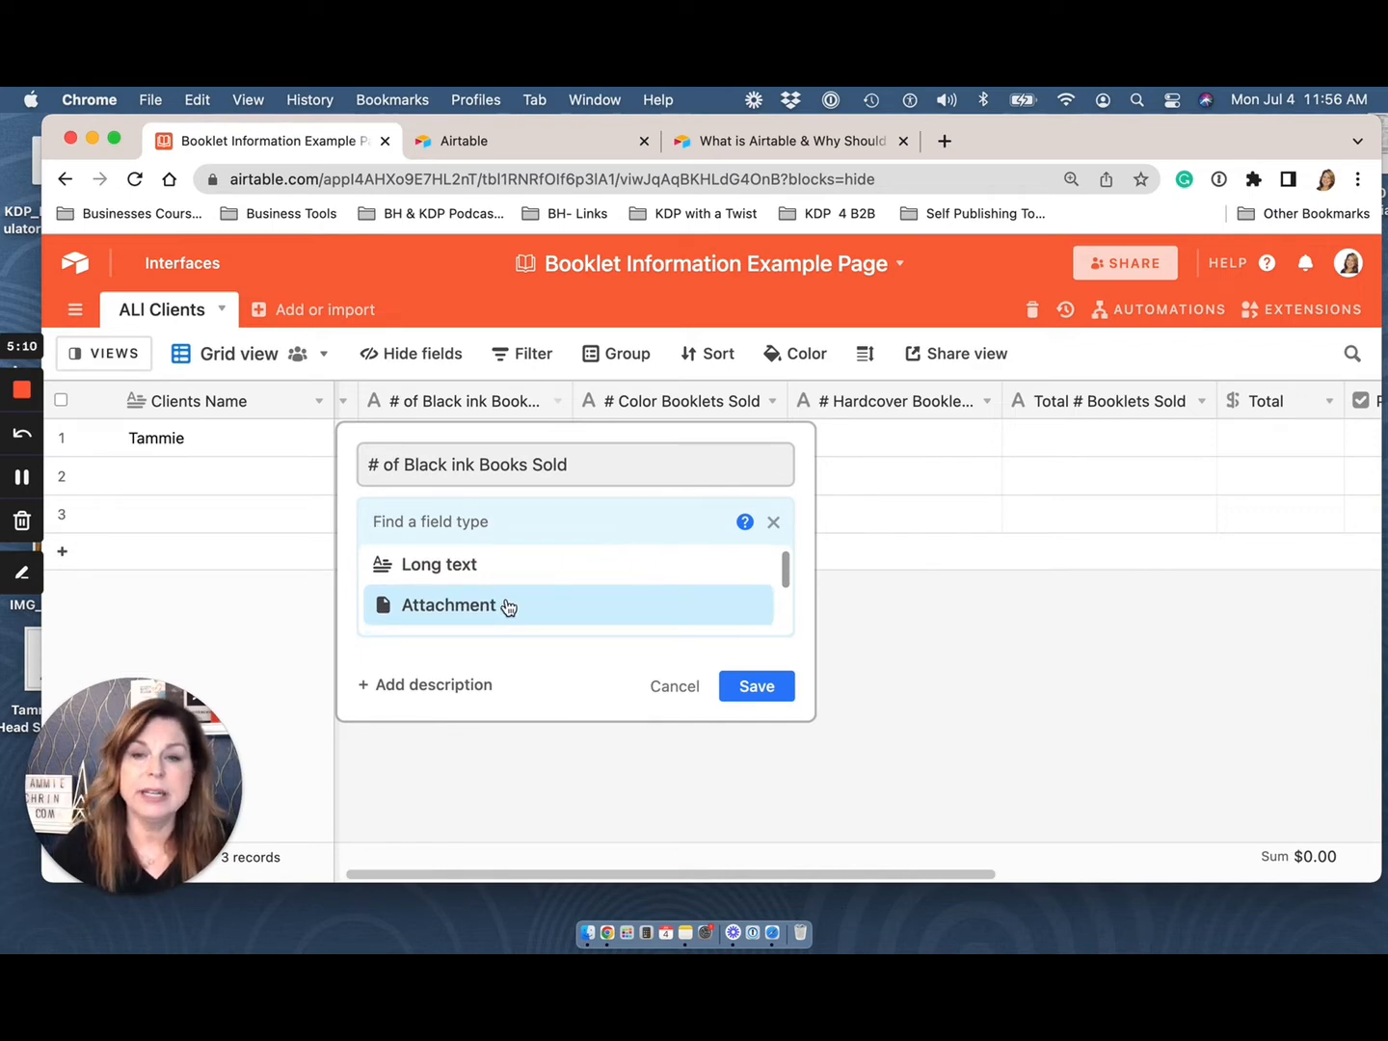
{"action": "mouse_move", "coordinate": [508, 607]}
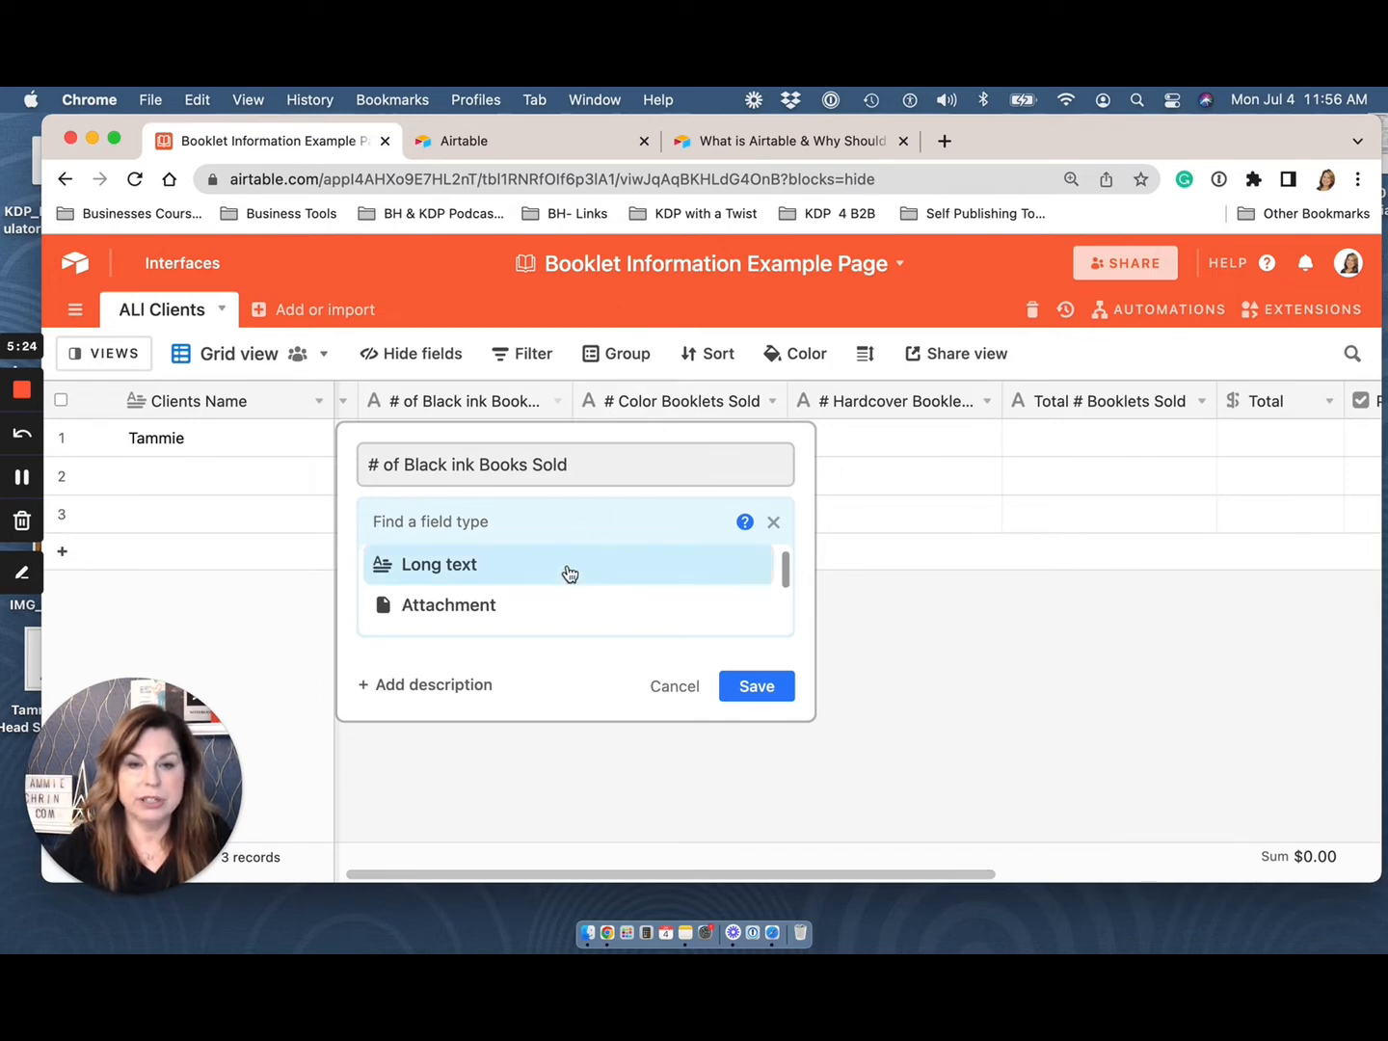
Step: Look over the Checkbox, Multiple select, Single select and Collaborator field types
{"action": "scroll", "coordinate": [564, 574], "scroll_direction": "down", "scroll_amount": 1}
{"action": "scroll", "coordinate": [564, 578], "scroll_direction": "down", "scroll_amount": 1}
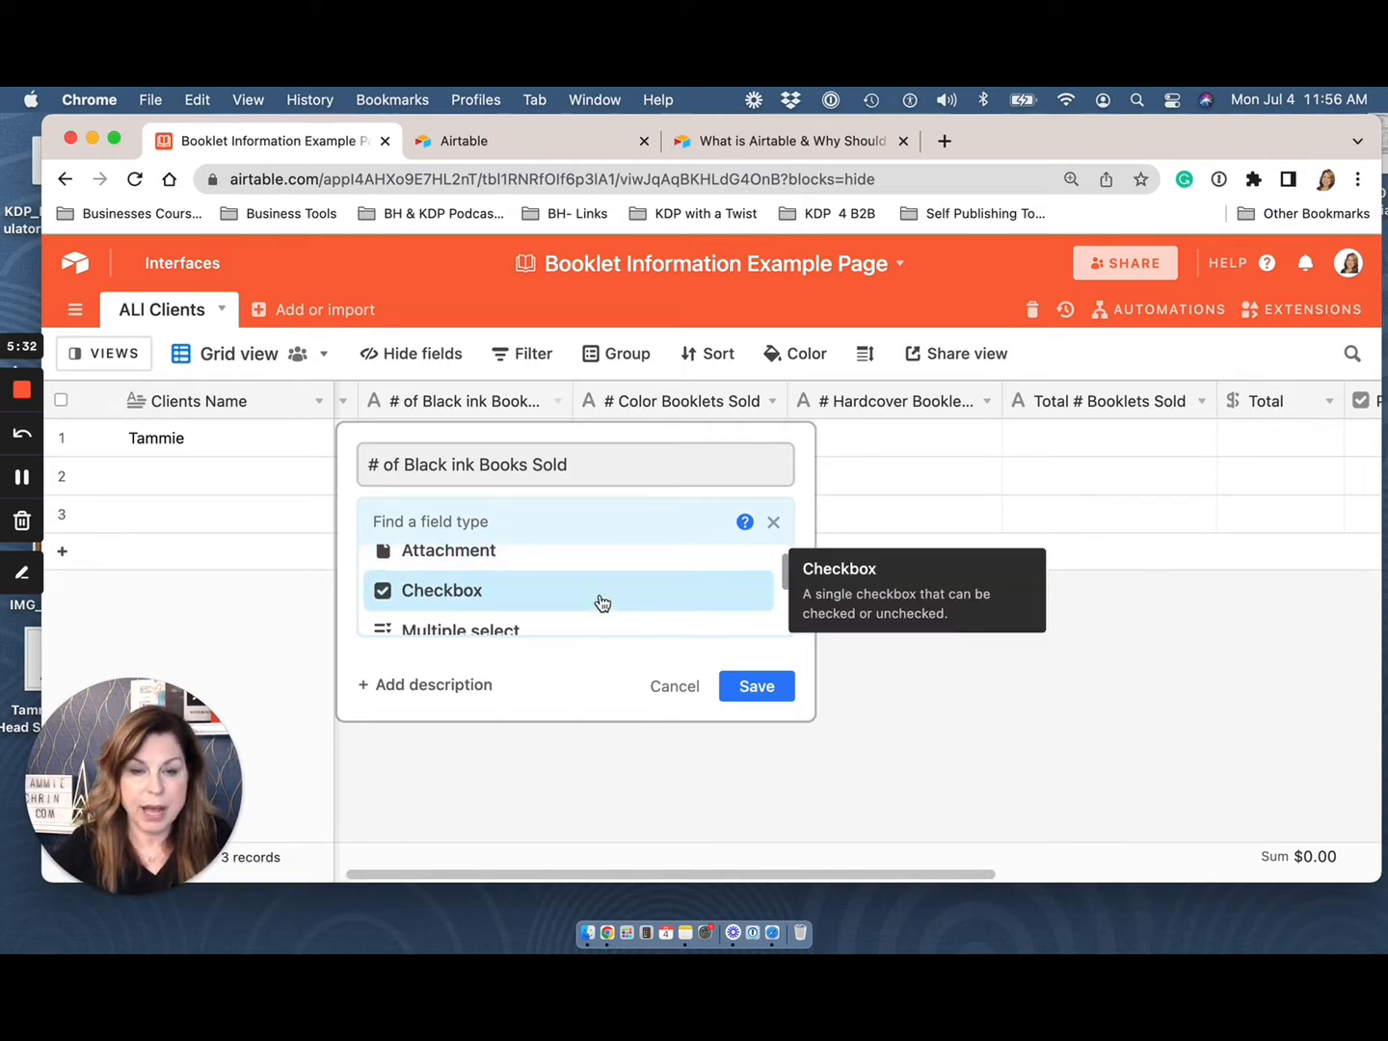
{"action": "scroll", "coordinate": [596, 611], "scroll_direction": "down", "scroll_amount": 1}
{"action": "scroll", "coordinate": [590, 618], "scroll_direction": "down", "scroll_amount": 1}
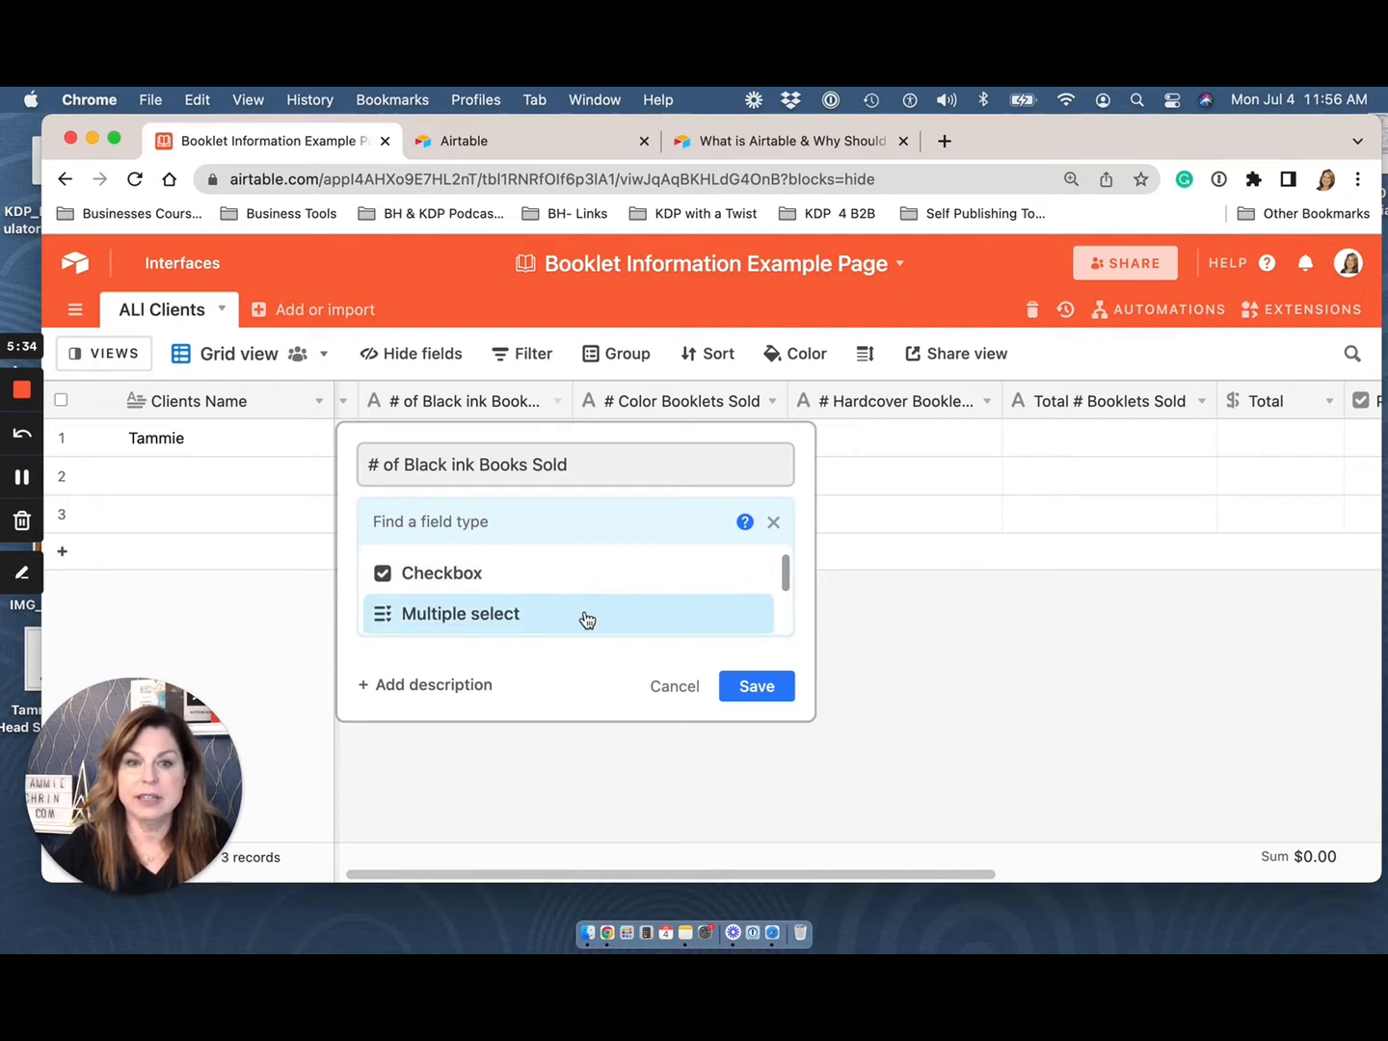
{"action": "scroll", "coordinate": [588, 618], "scroll_direction": "down", "scroll_amount": 2}
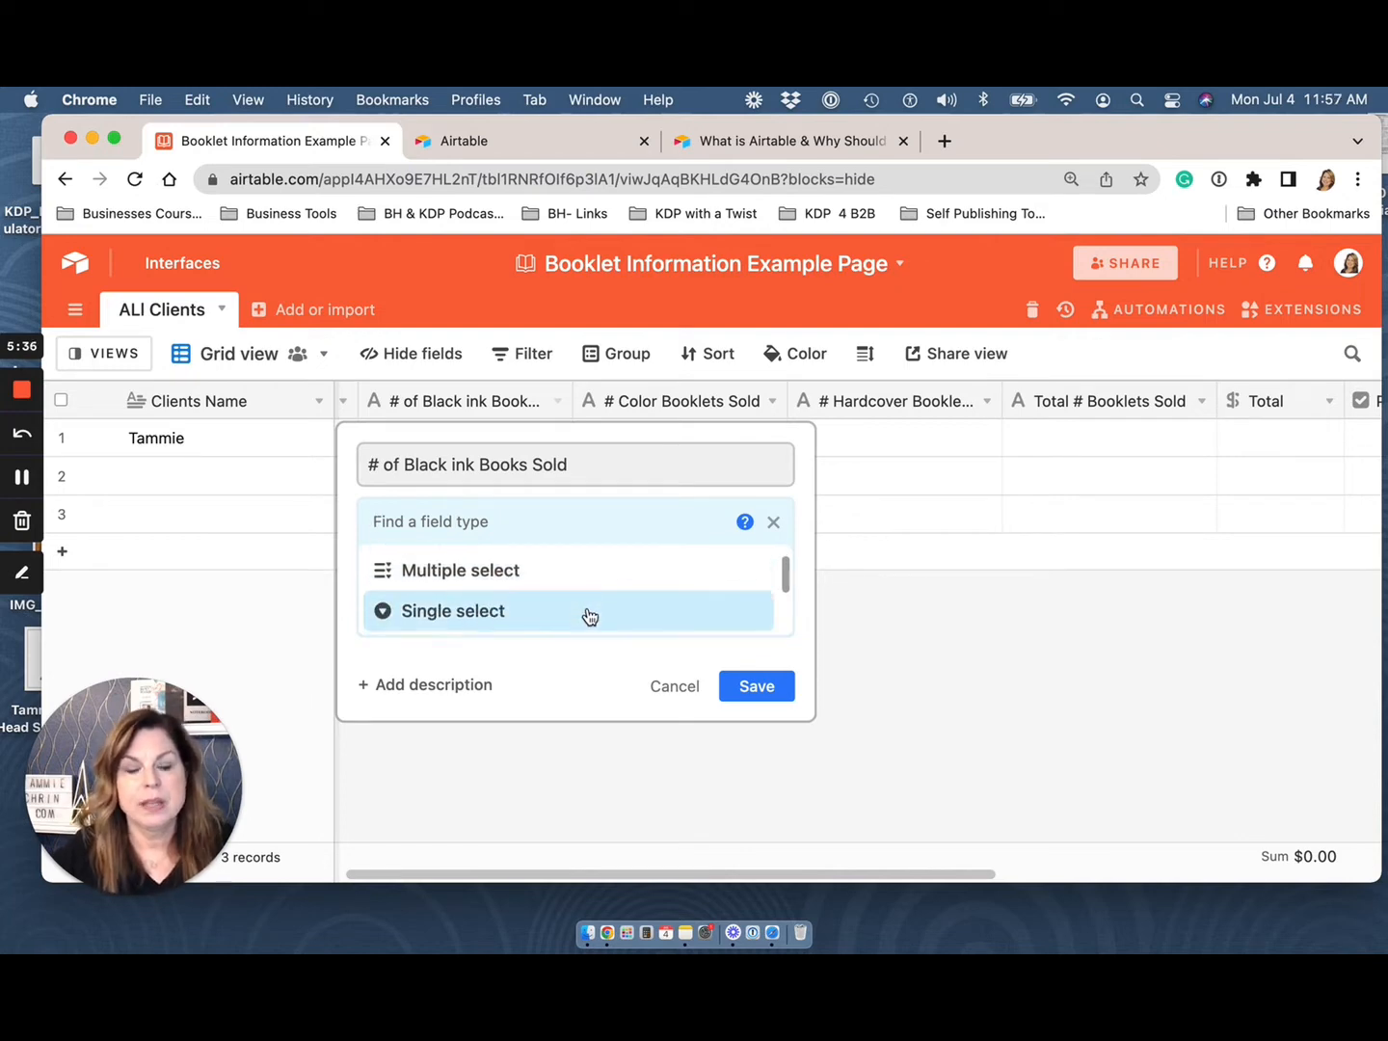
{"action": "scroll", "coordinate": [587, 614], "scroll_direction": "down", "scroll_amount": 2}
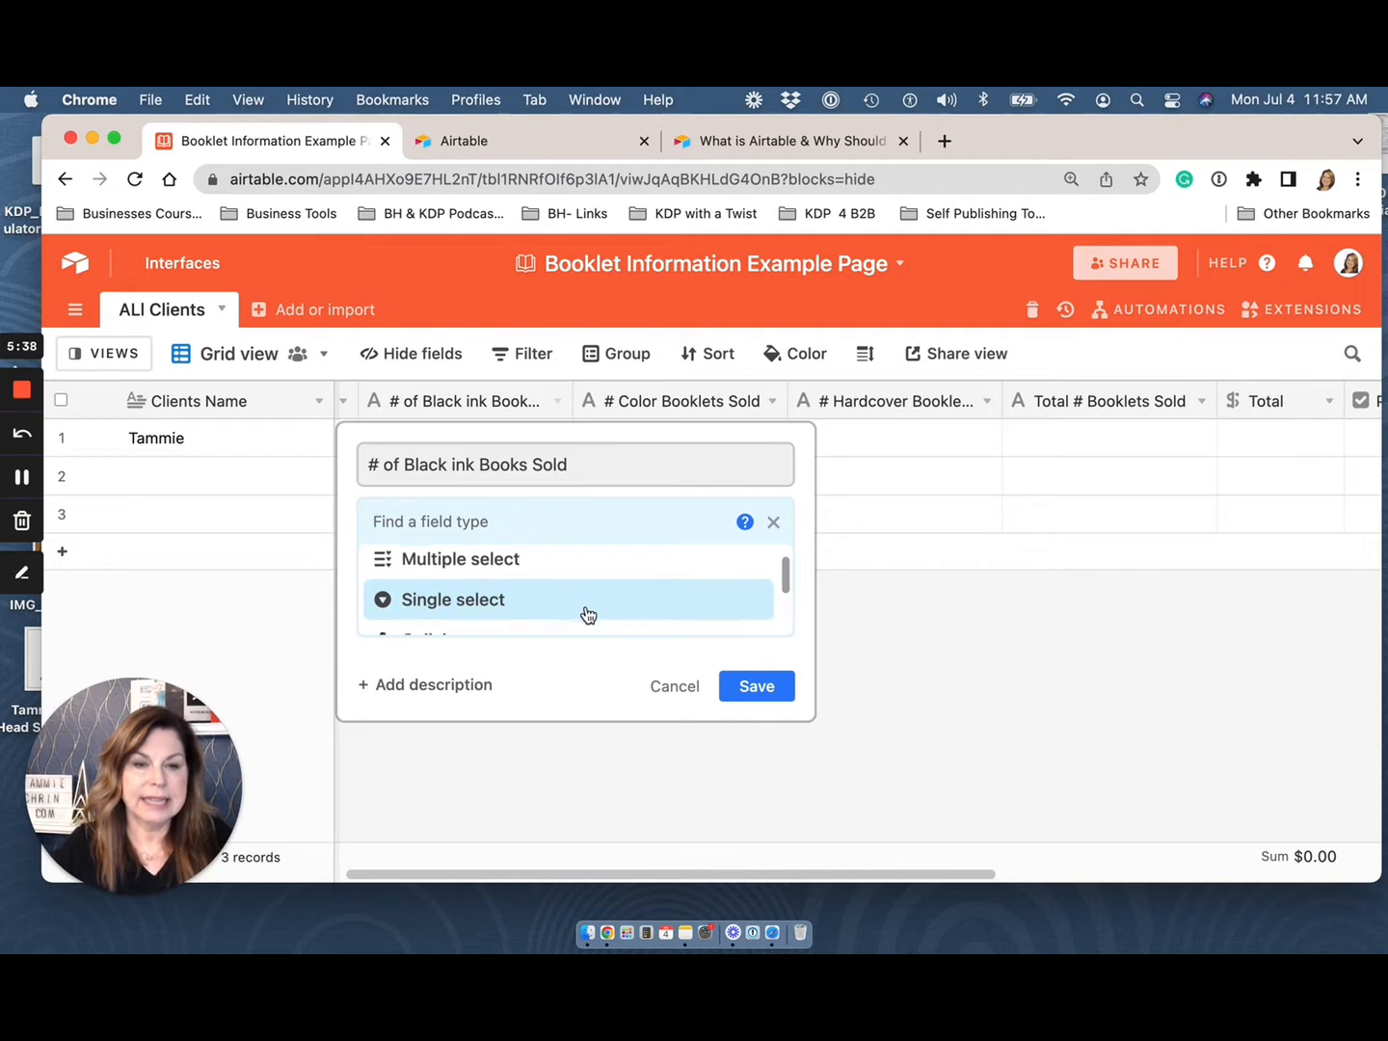
{"action": "scroll", "coordinate": [588, 614], "scroll_direction": "down", "scroll_amount": 1}
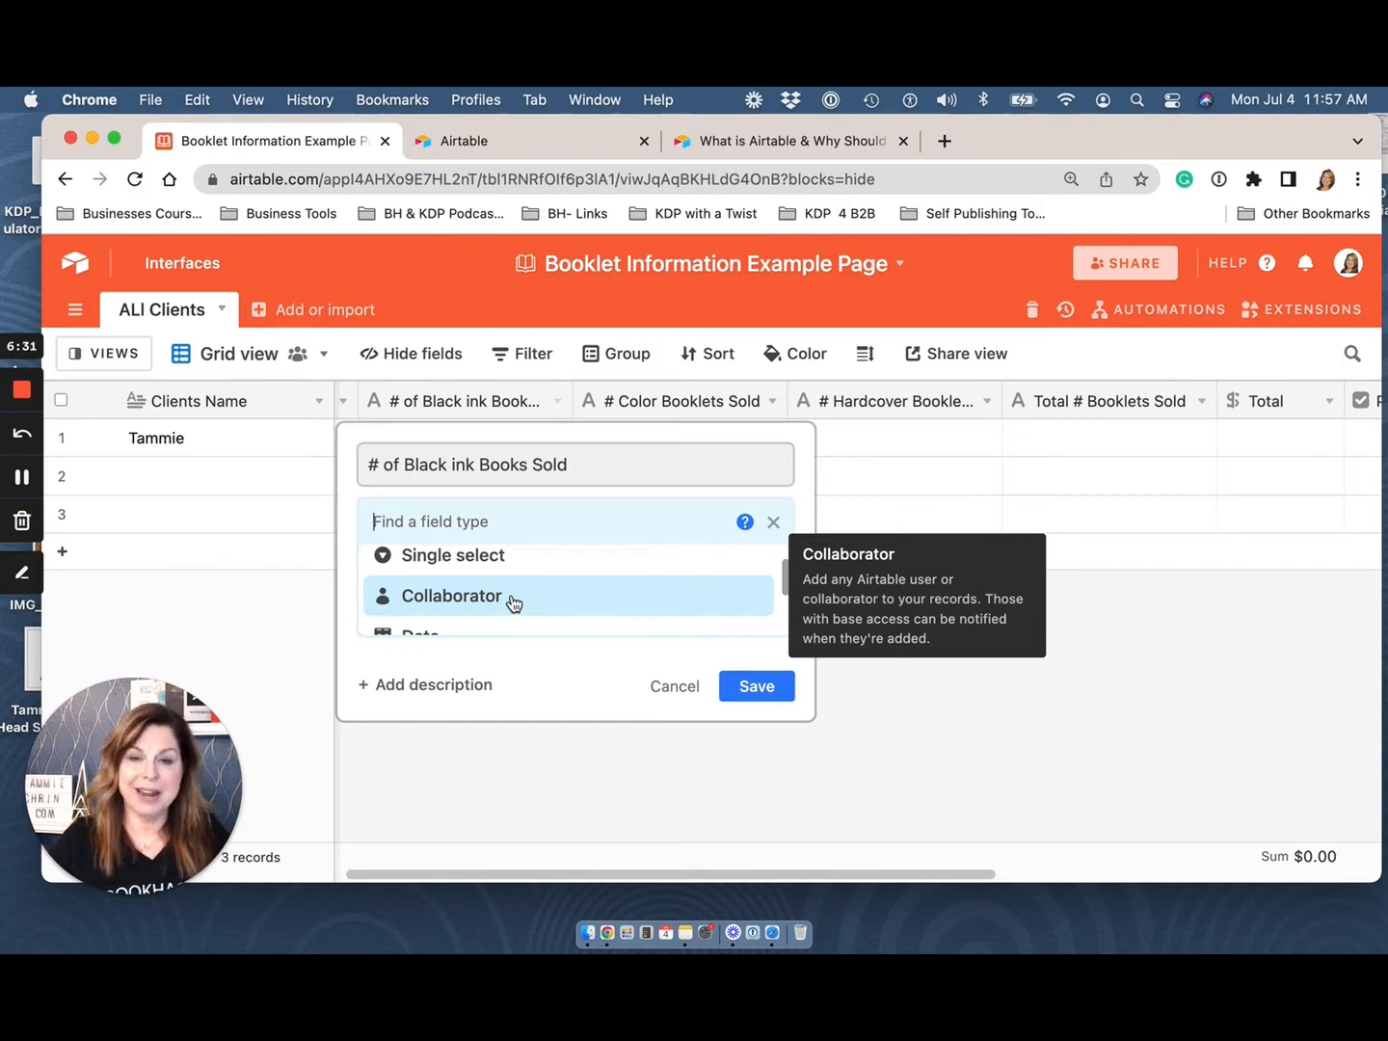
Step: Review the Date, Phone number, Email and URL types among the available field types
{"action": "scroll", "coordinate": [512, 602], "scroll_direction": "down", "scroll_amount": 1}
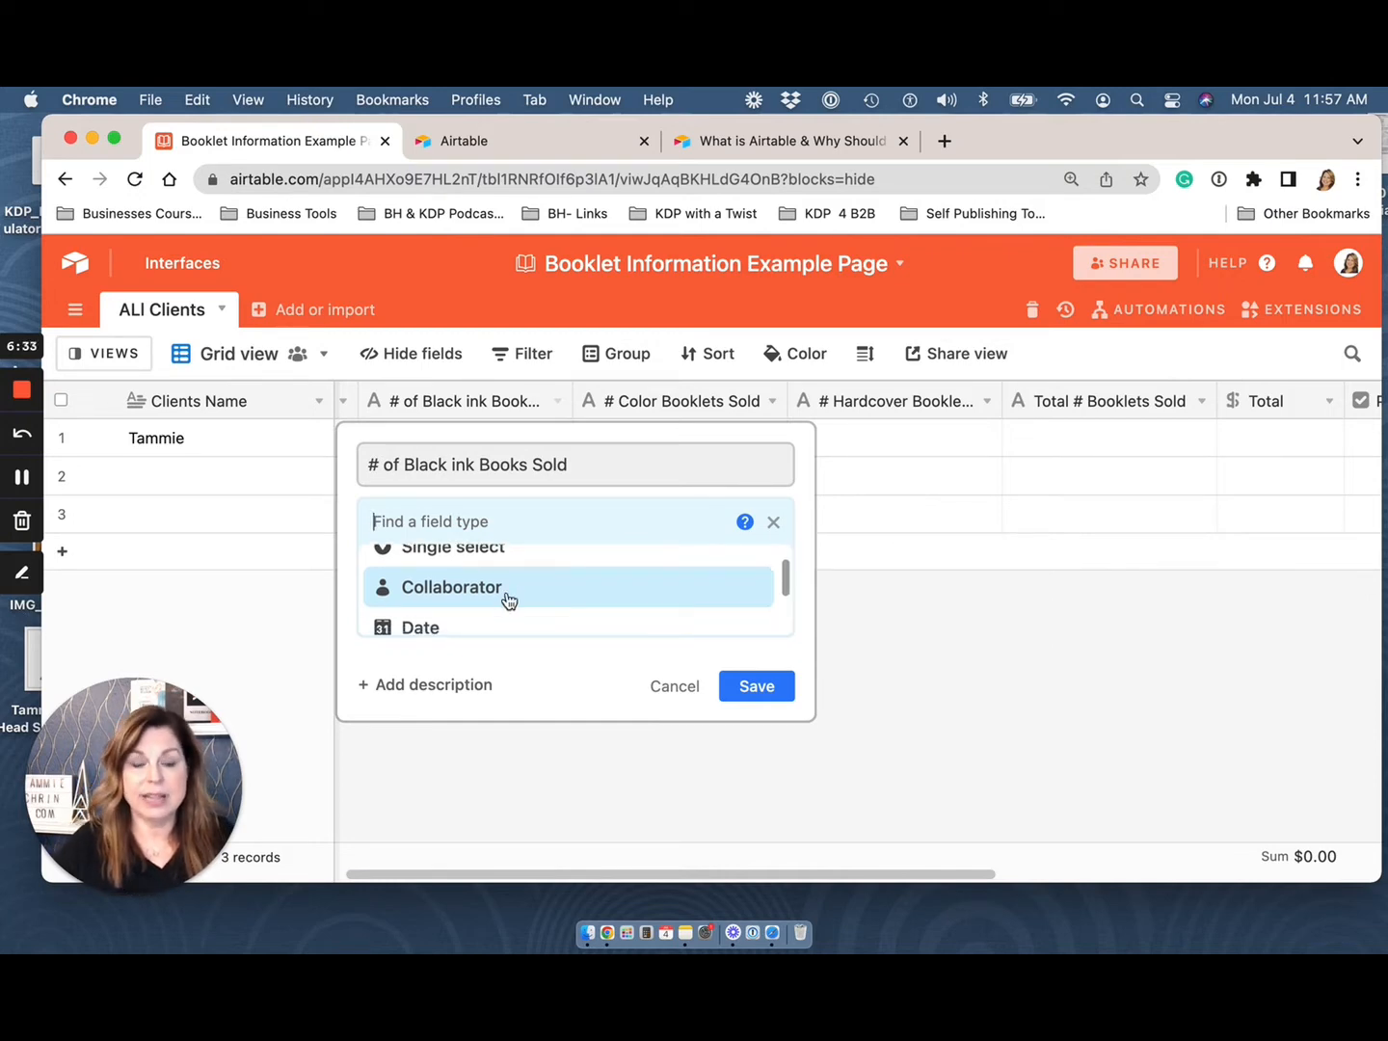
{"action": "scroll", "coordinate": [509, 600], "scroll_direction": "down", "scroll_amount": 1}
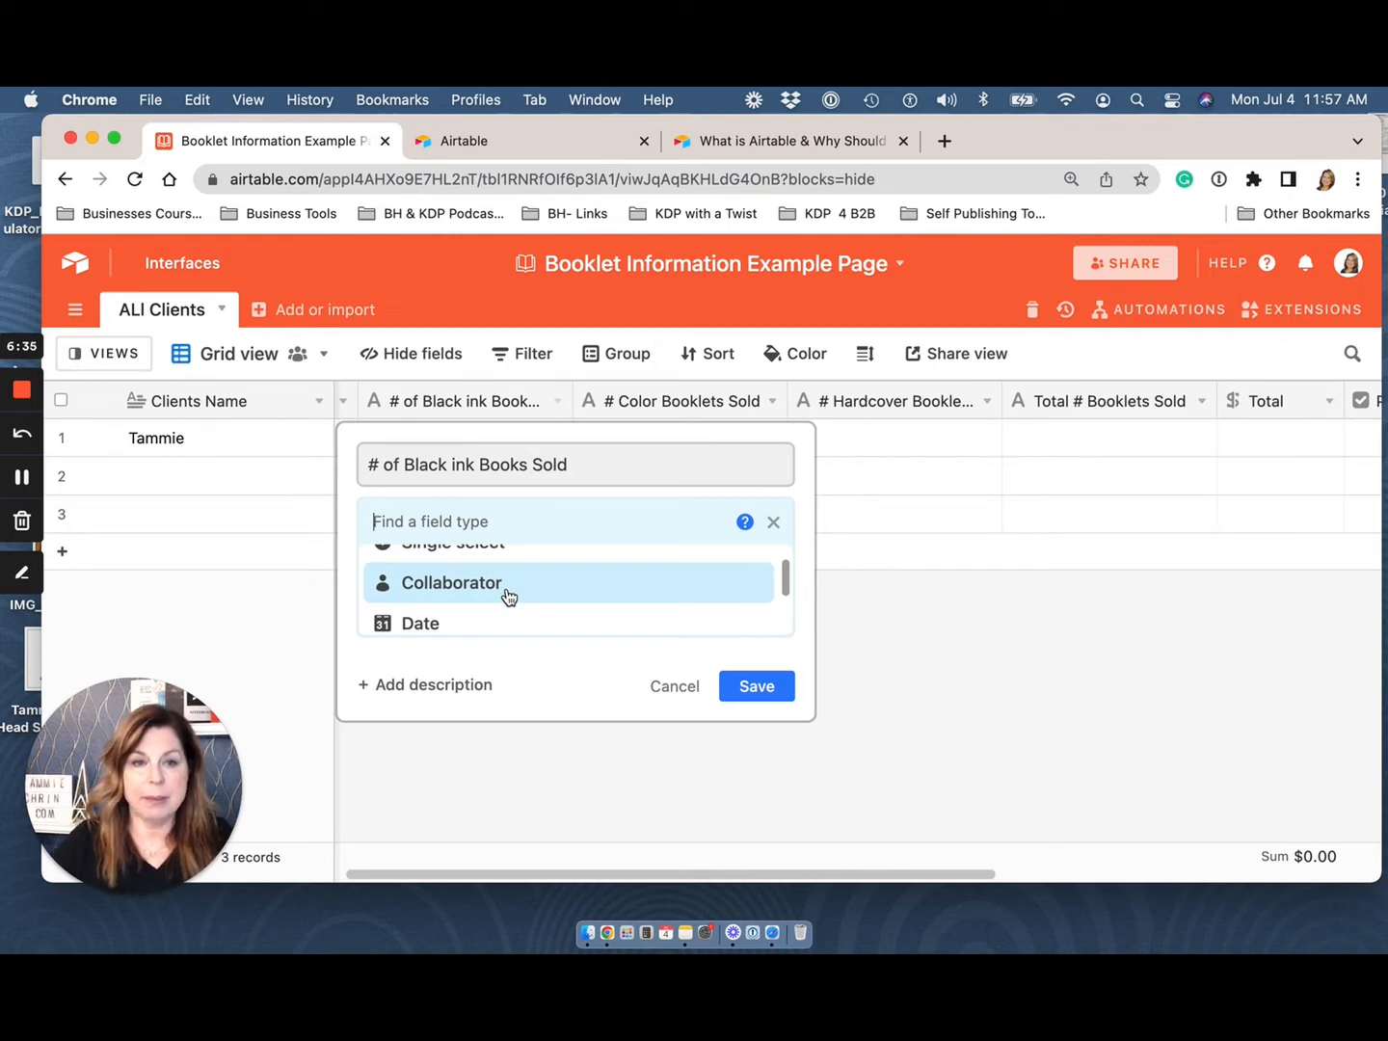
{"action": "scroll", "coordinate": [509, 595], "scroll_direction": "down", "scroll_amount": 1}
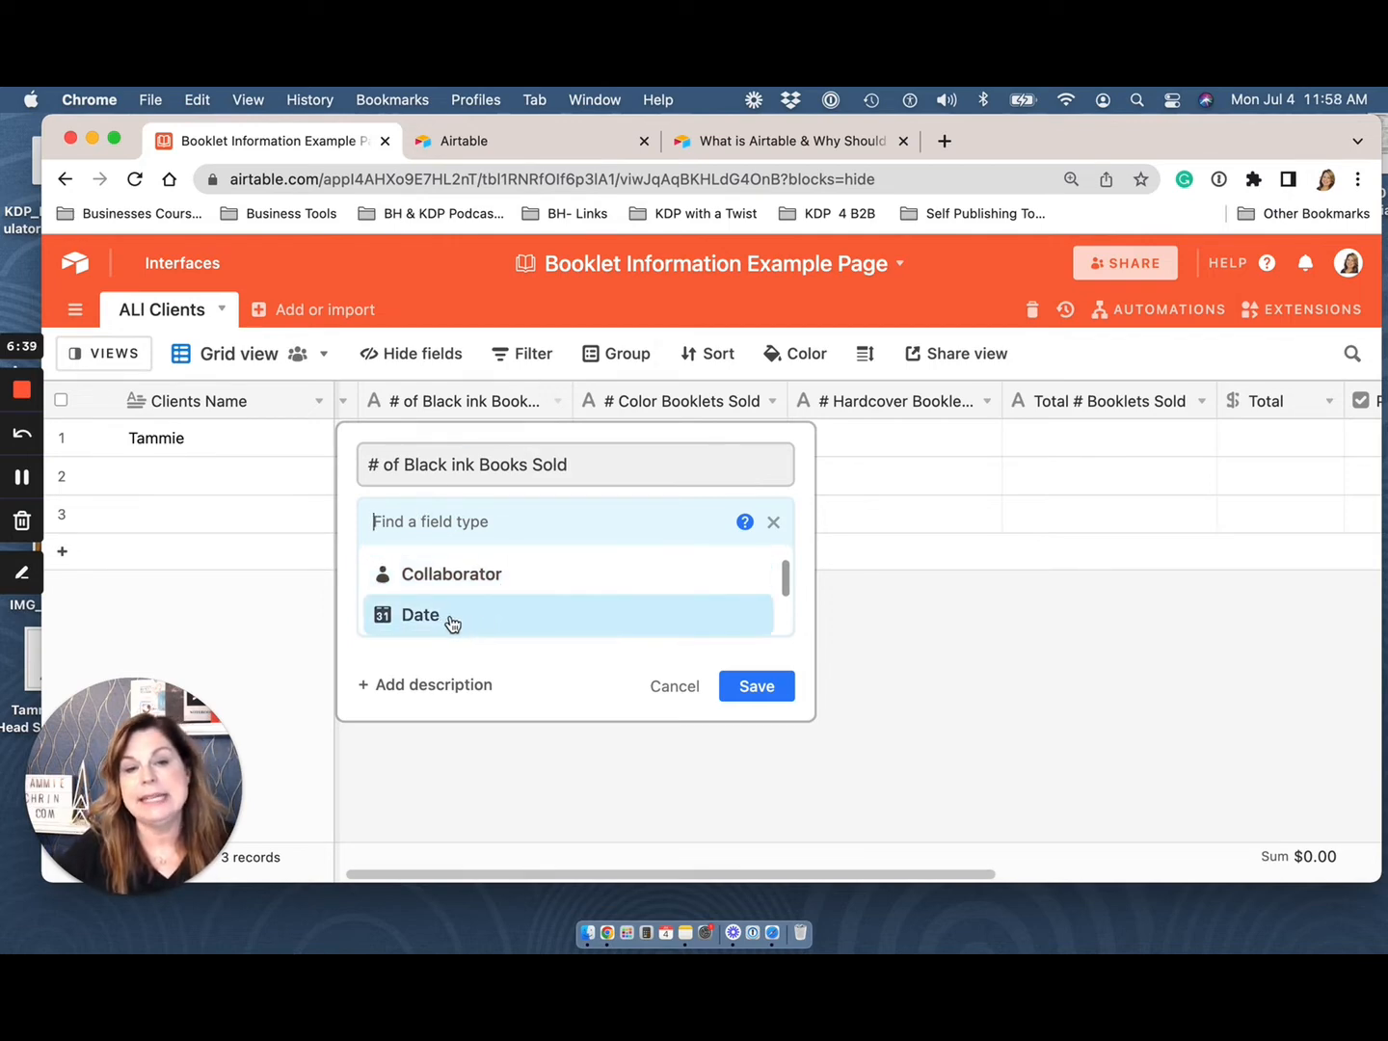
{"action": "scroll", "coordinate": [449, 622], "scroll_direction": "down", "scroll_amount": 1}
{"action": "scroll", "coordinate": [452, 625], "scroll_direction": "down", "scroll_amount": 1}
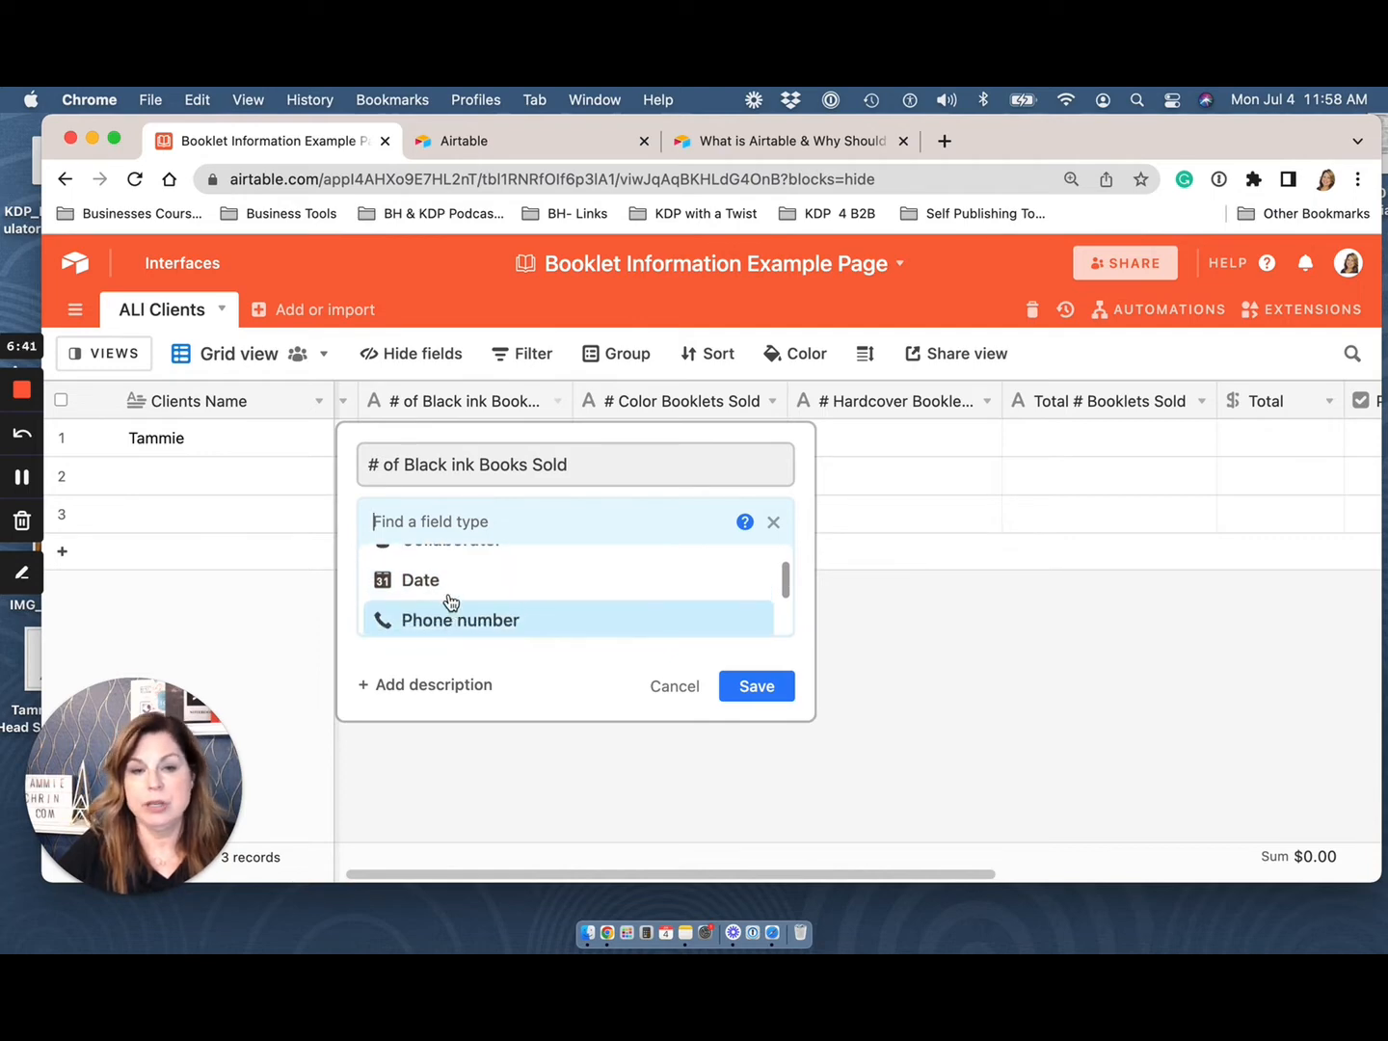
{"action": "scroll", "coordinate": [456, 596], "scroll_direction": "down", "scroll_amount": 1}
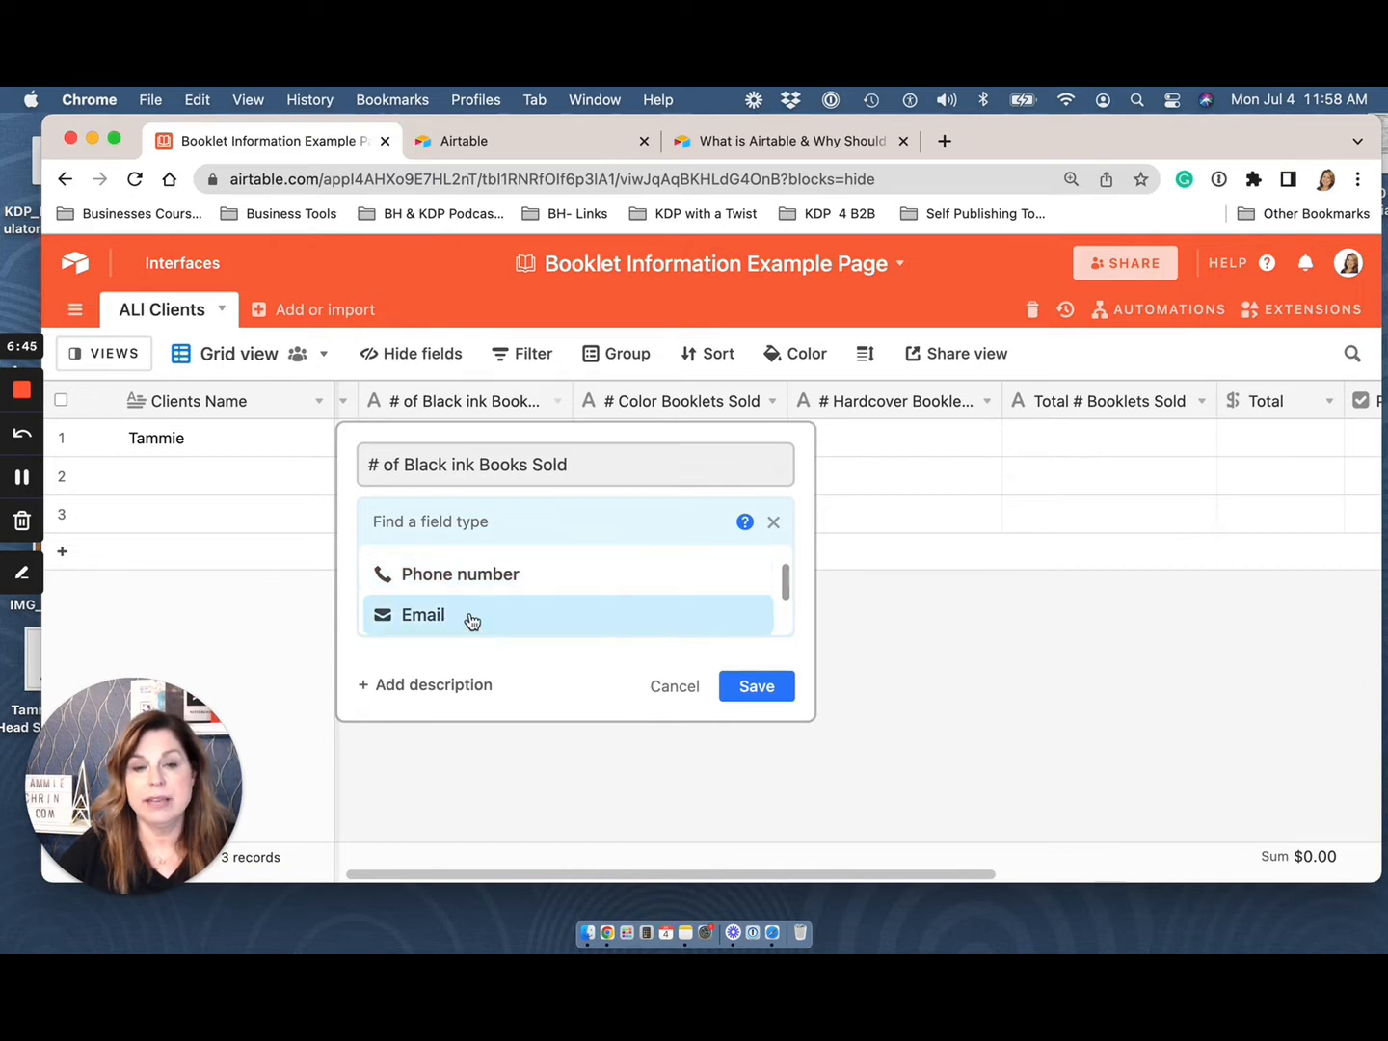
{"action": "scroll", "coordinate": [463, 585], "scroll_direction": "down", "scroll_amount": 1}
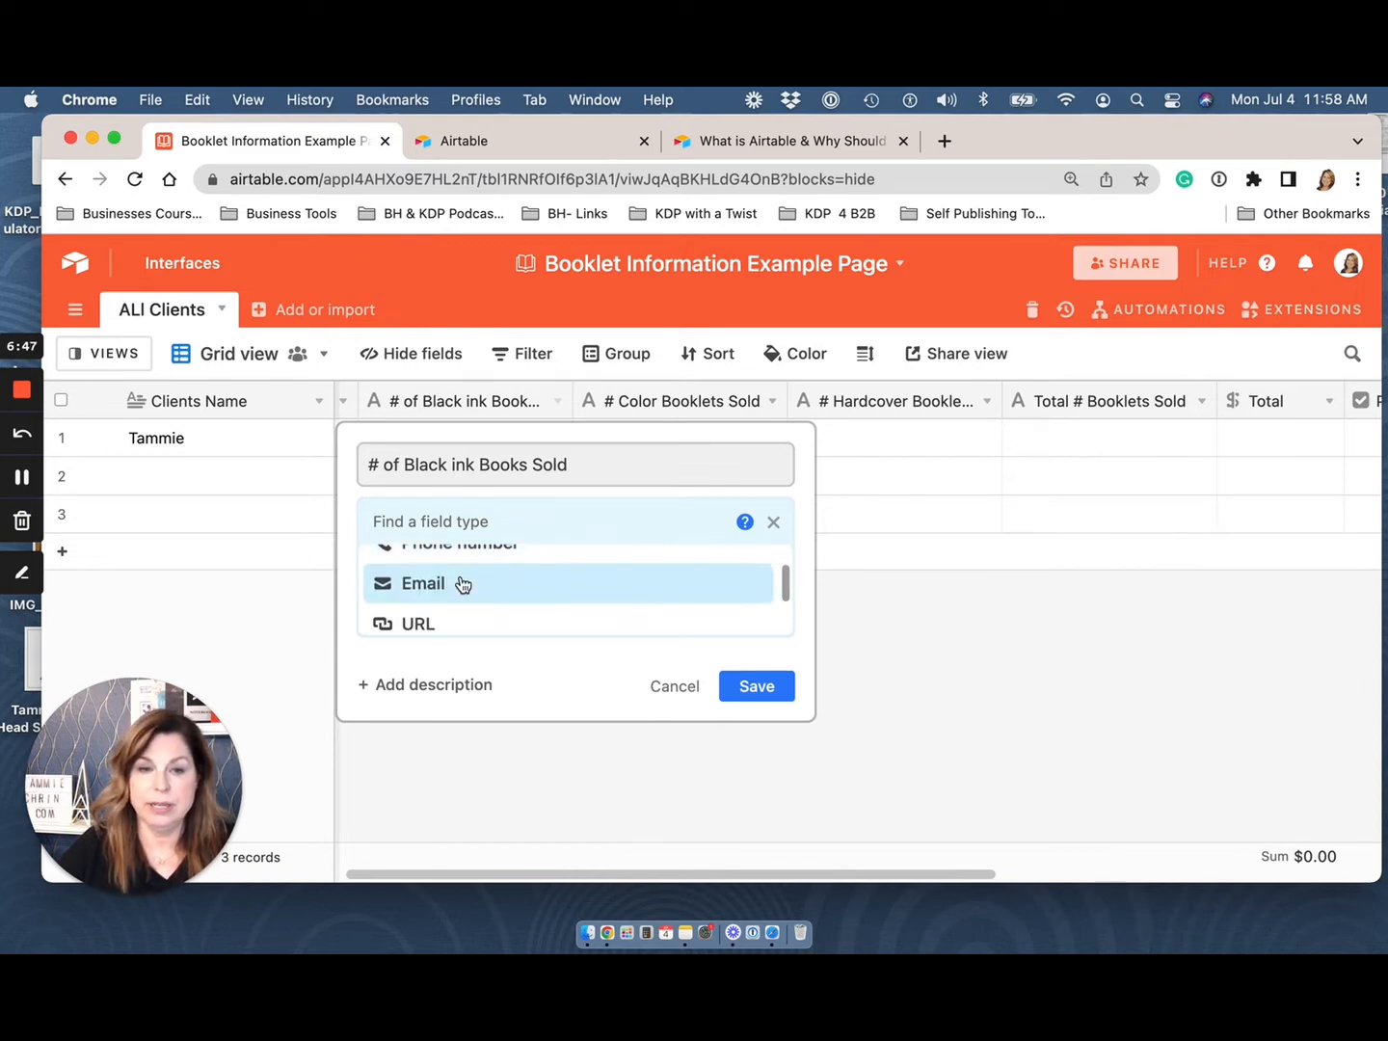
{"action": "scroll", "coordinate": [465, 604], "scroll_direction": "down", "scroll_amount": 1}
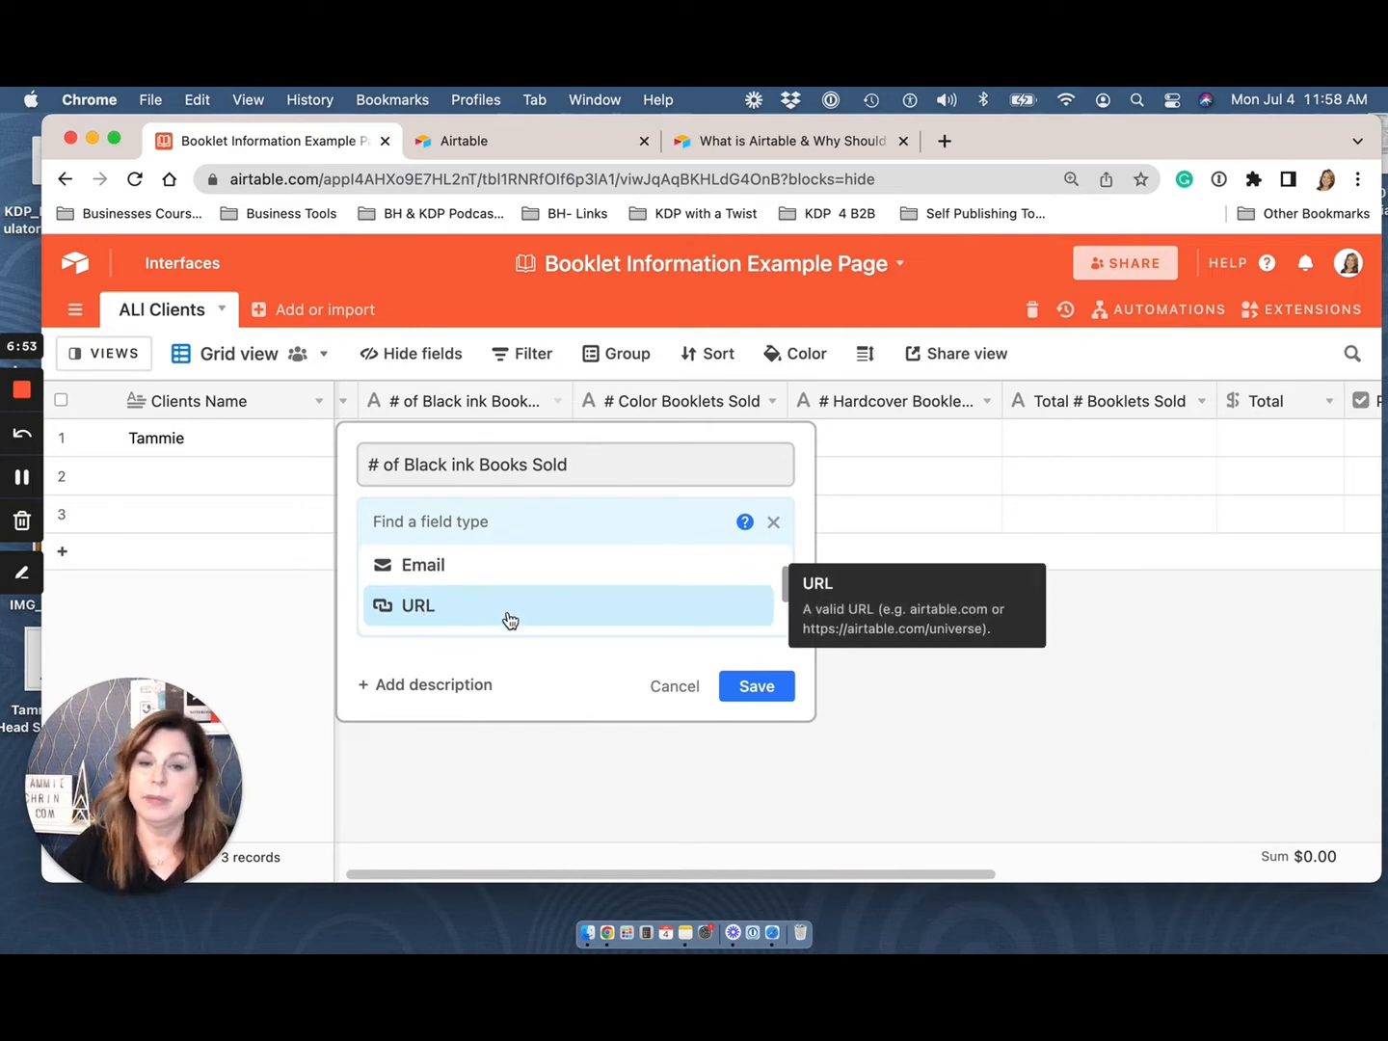
Step: Look through the numeric field types, including Number, Currency, Percent and Duration, as far as the Formula type
{"action": "scroll", "coordinate": [510, 620], "scroll_direction": "down", "scroll_amount": 1}
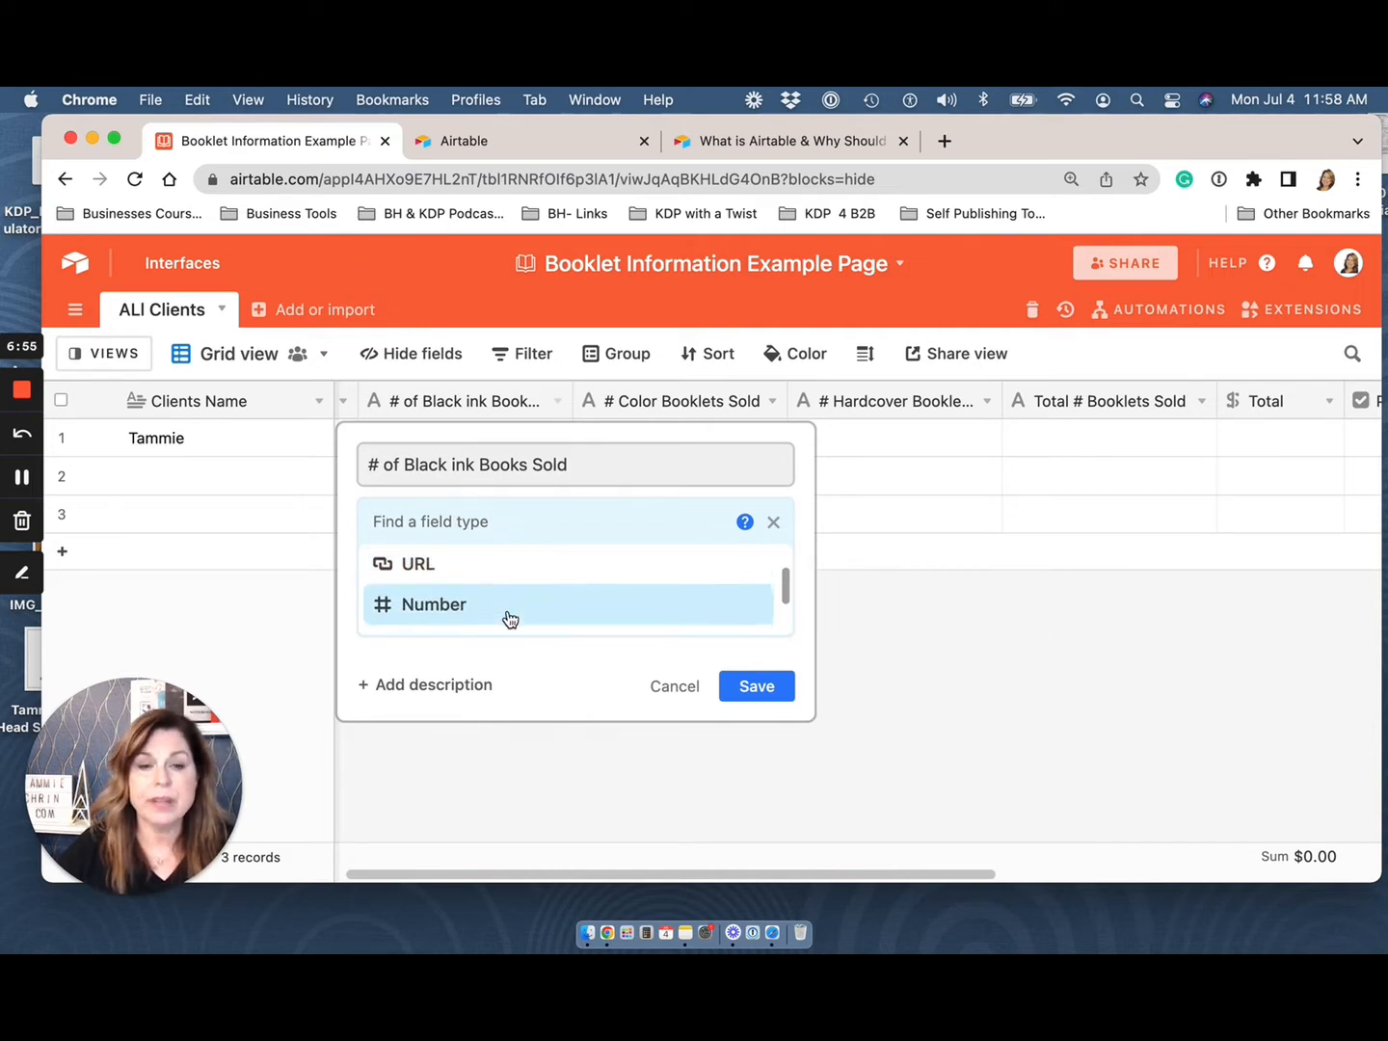
{"action": "scroll", "coordinate": [508, 611], "scroll_direction": "down", "scroll_amount": 1}
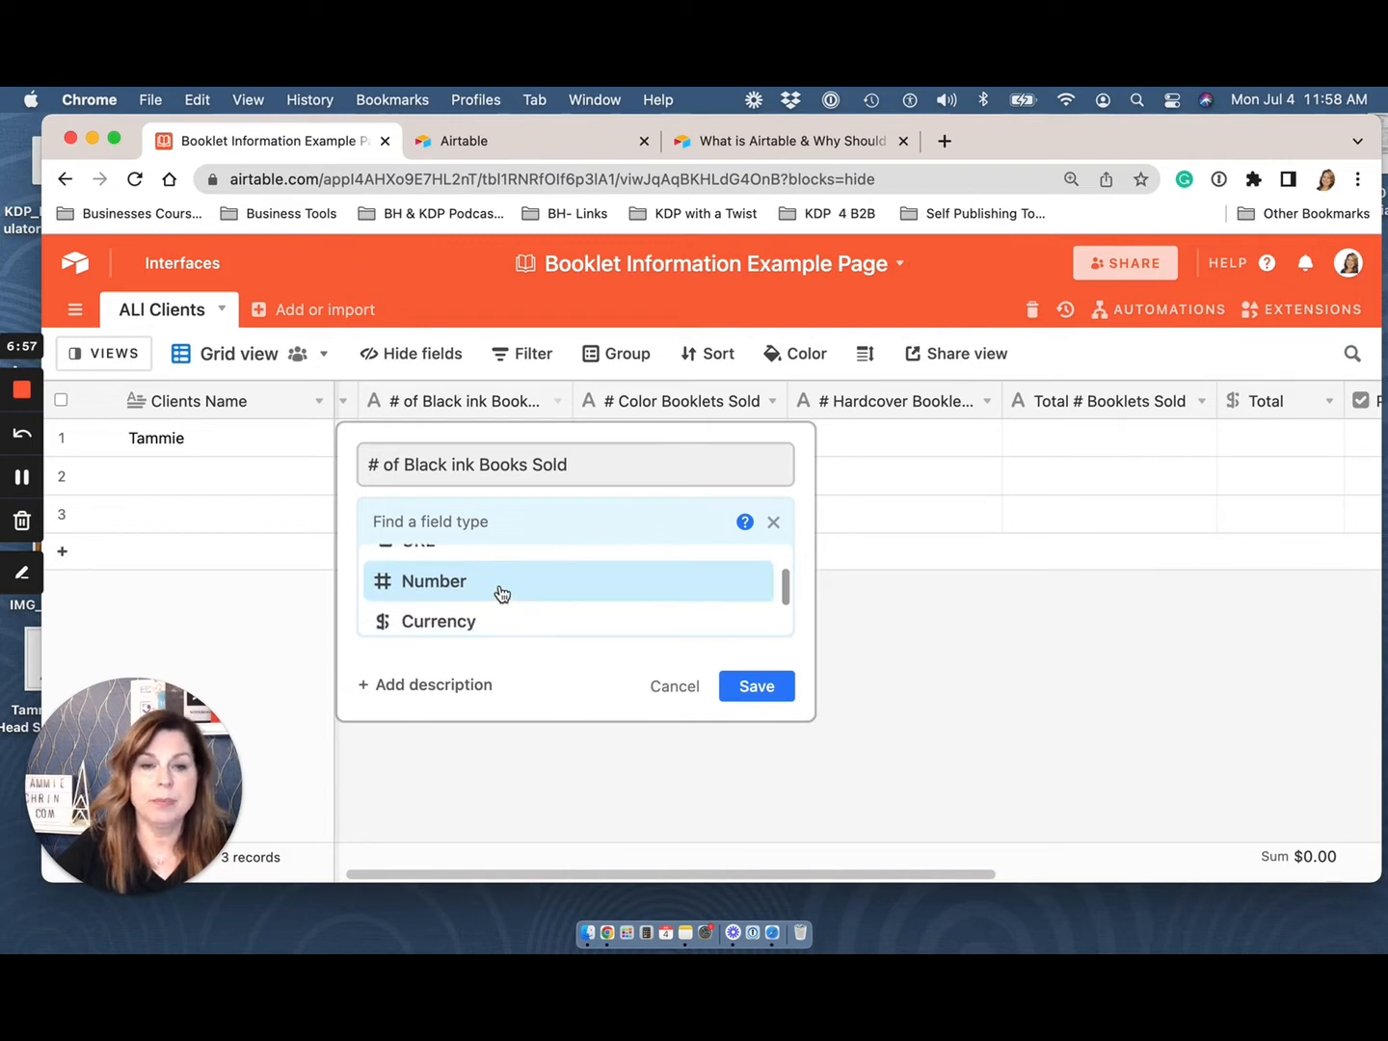
{"action": "scroll", "coordinate": [502, 592], "scroll_direction": "down", "scroll_amount": 2}
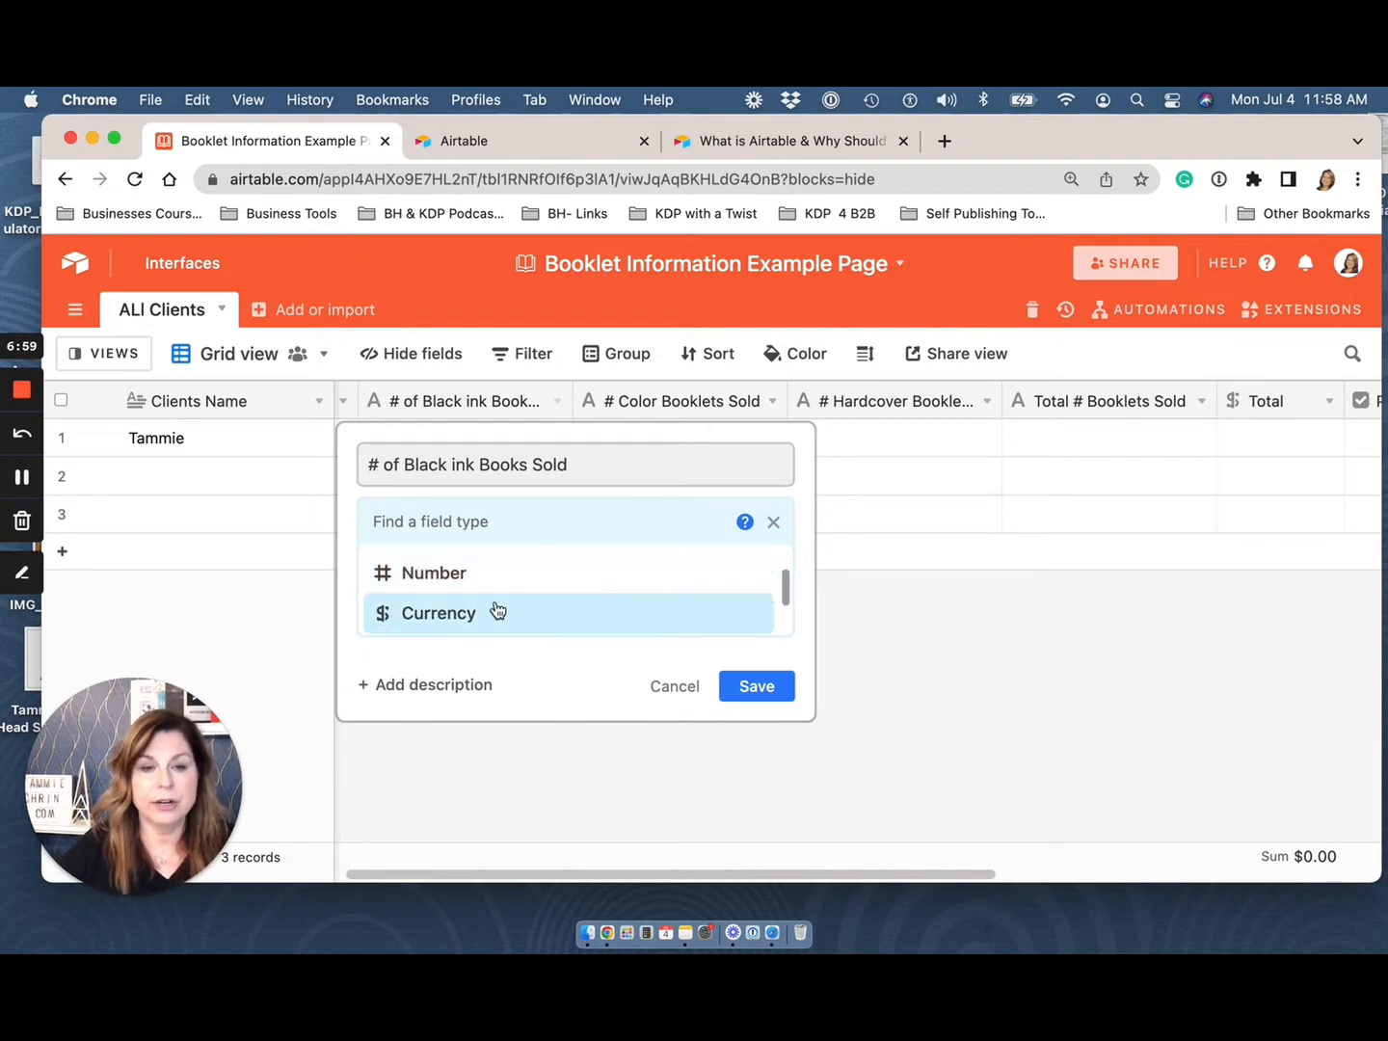
{"action": "scroll", "coordinate": [497, 610], "scroll_direction": "down", "scroll_amount": 3}
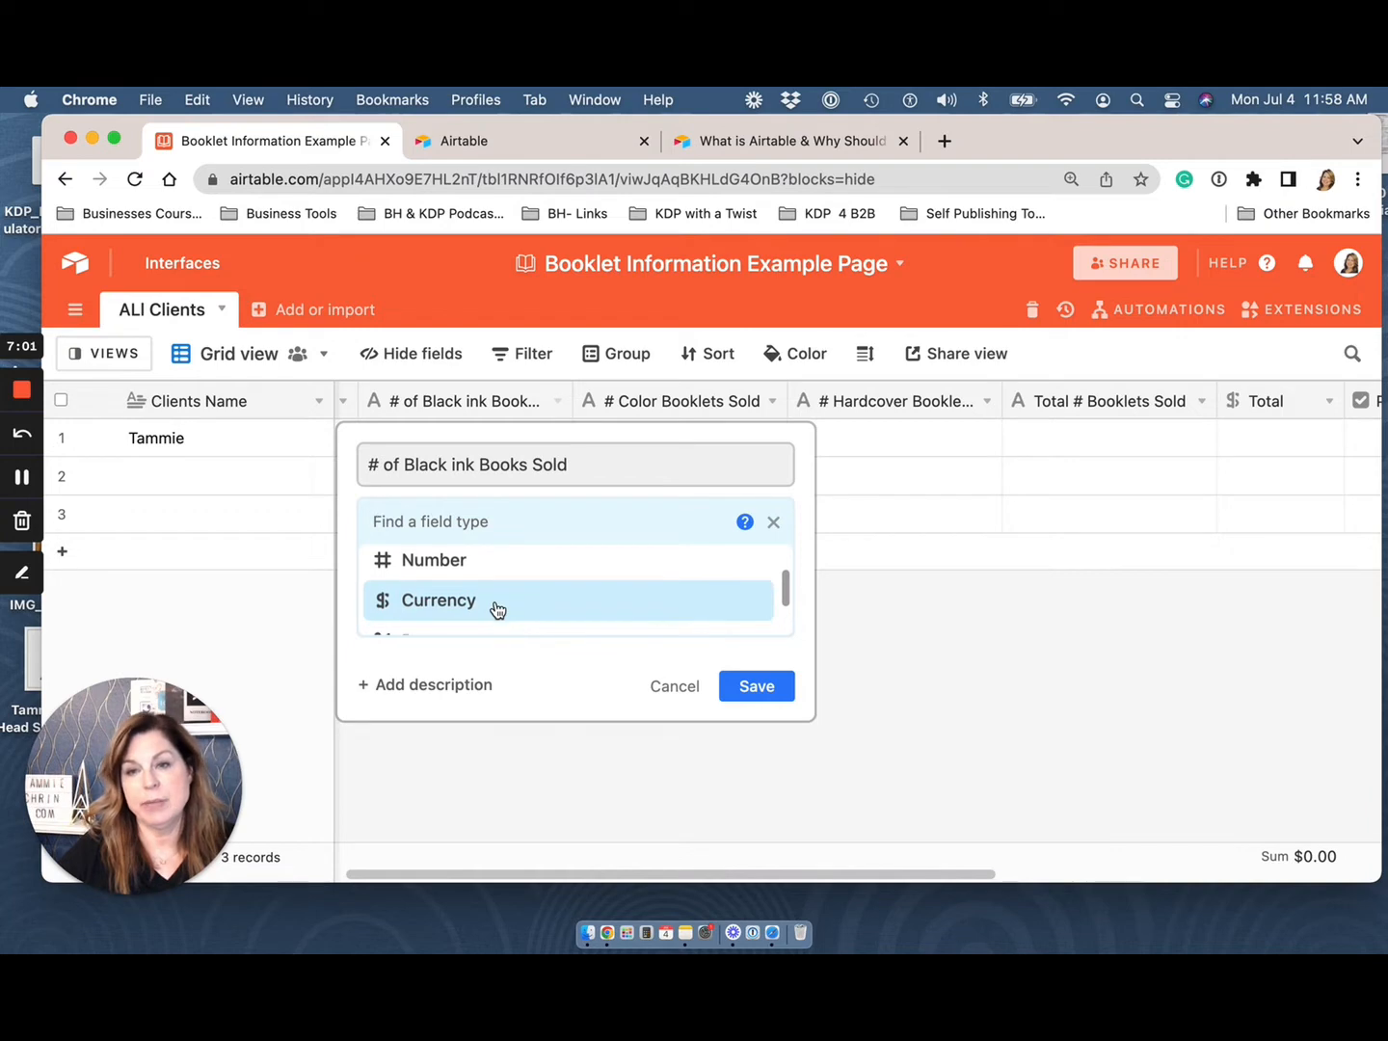
{"action": "scroll", "coordinate": [496, 607], "scroll_direction": "down", "scroll_amount": 4}
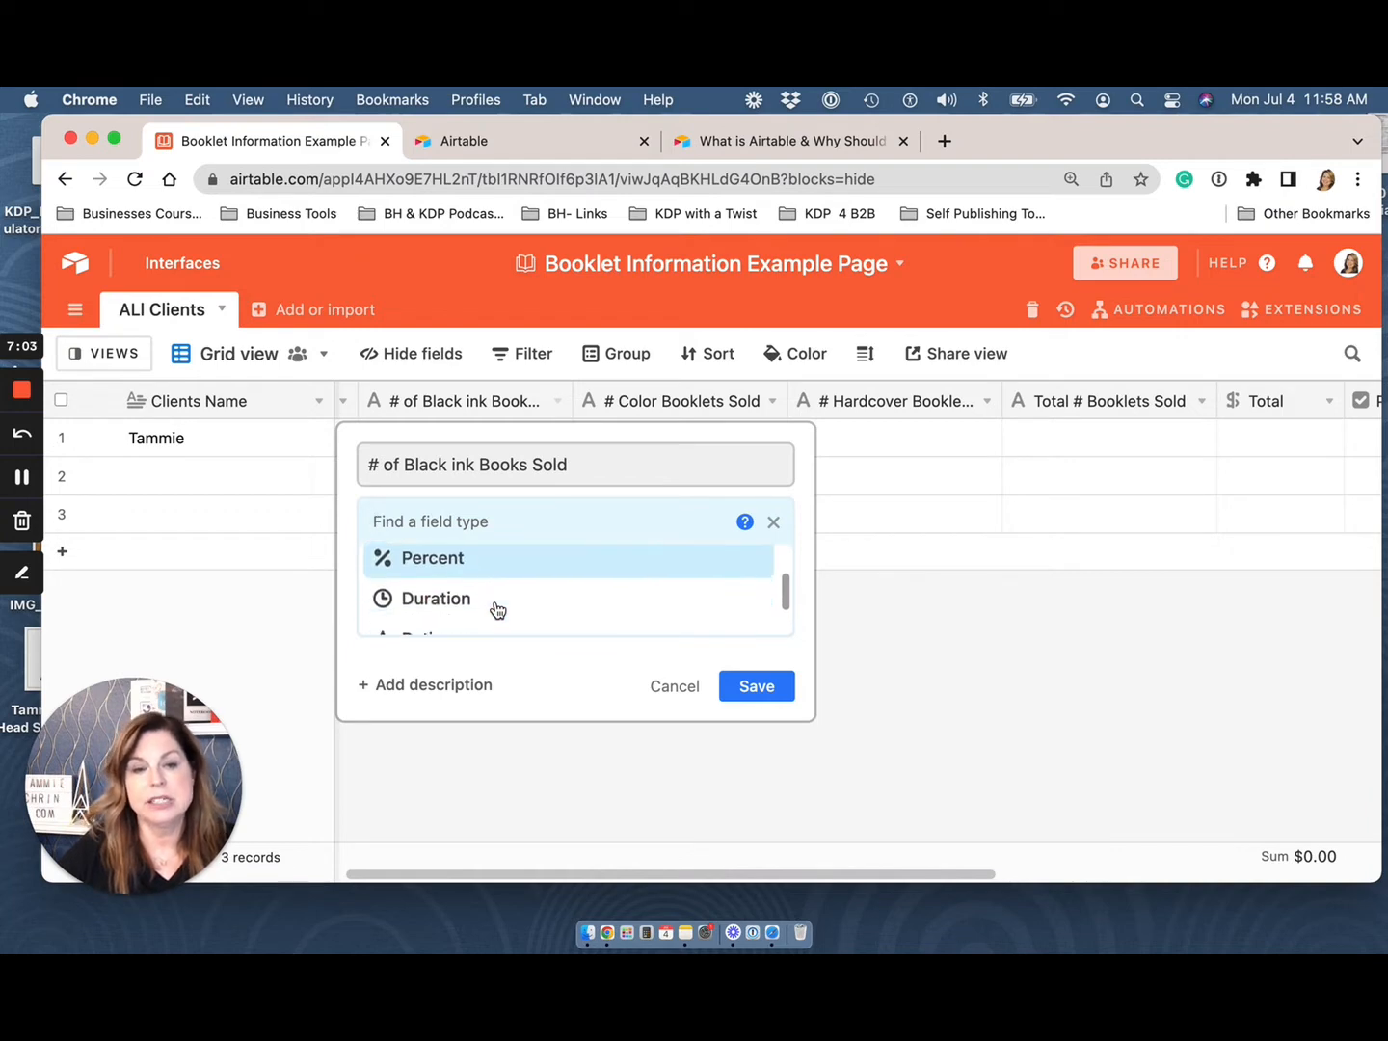
{"action": "scroll", "coordinate": [492, 602], "scroll_direction": "down", "scroll_amount": 3}
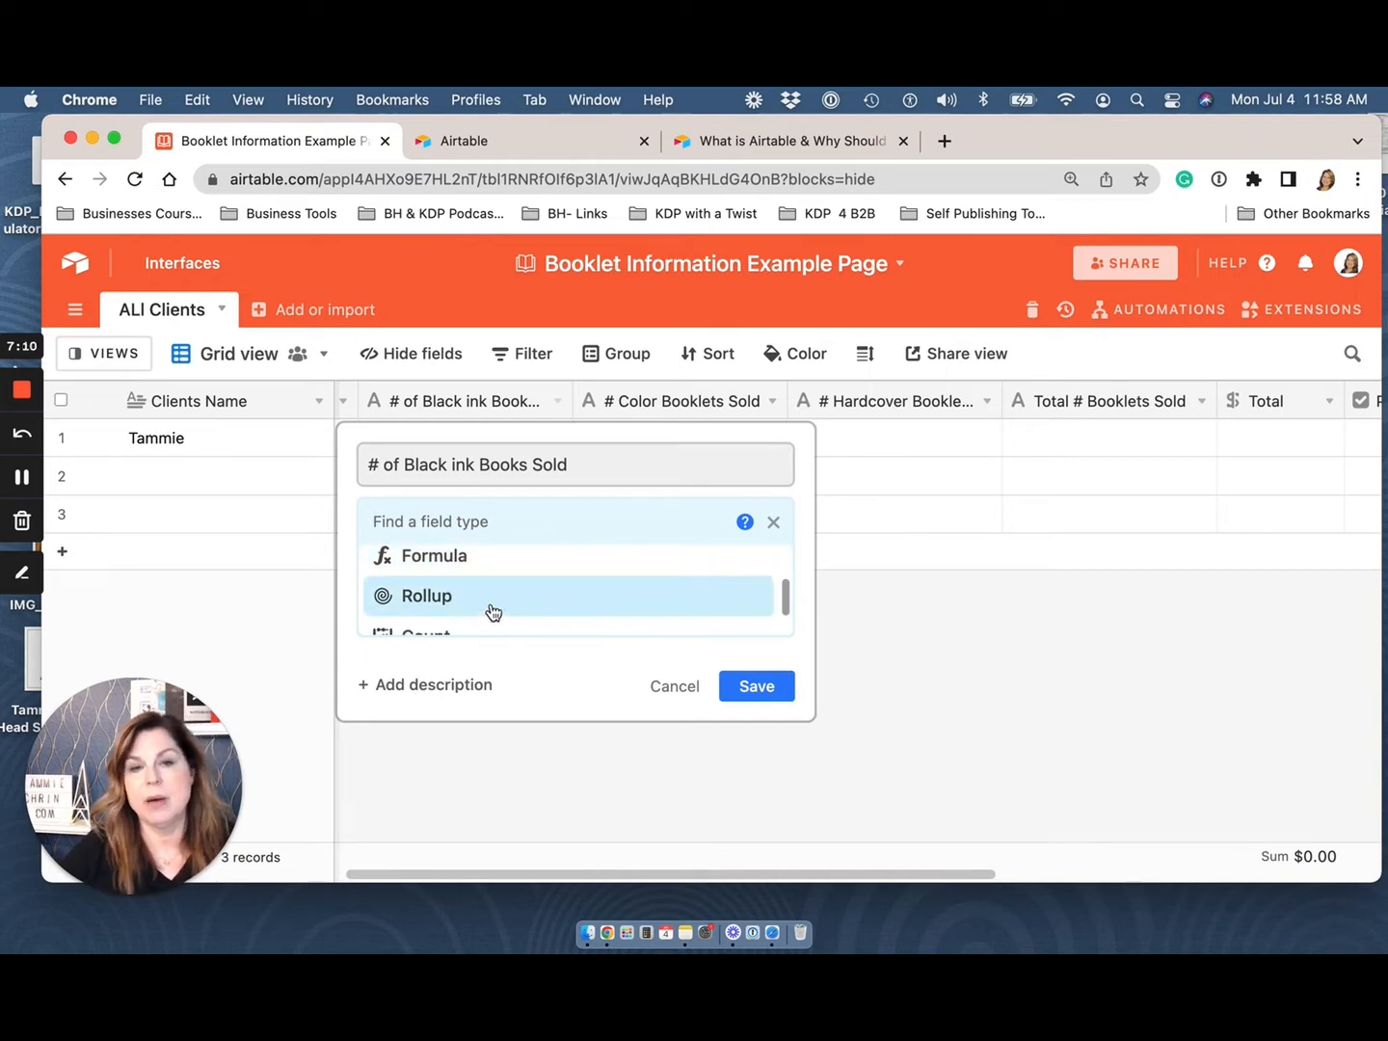
Step: Review the computed and record-tracking field types from Formula, Rollup, Count and Lookup through Created time, Last modified time and Created by
{"action": "mouse_move", "coordinate": [493, 612]}
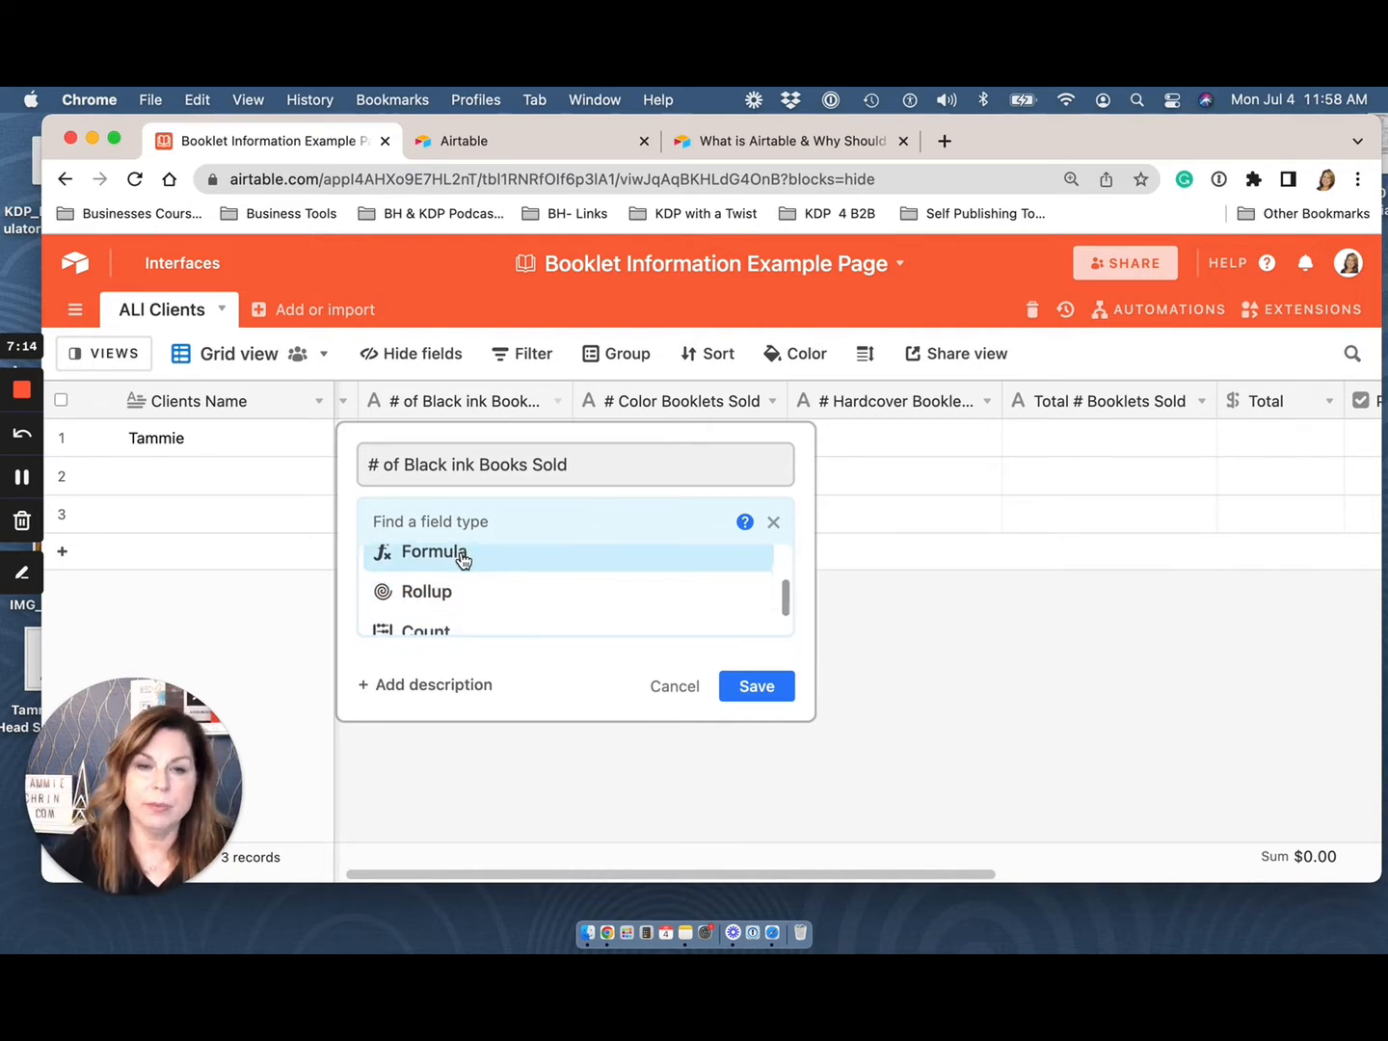
{"action": "scroll", "coordinate": [465, 579], "scroll_direction": "down", "scroll_amount": 1}
{"action": "scroll", "coordinate": [475, 597], "scroll_direction": "down", "scroll_amount": 3}
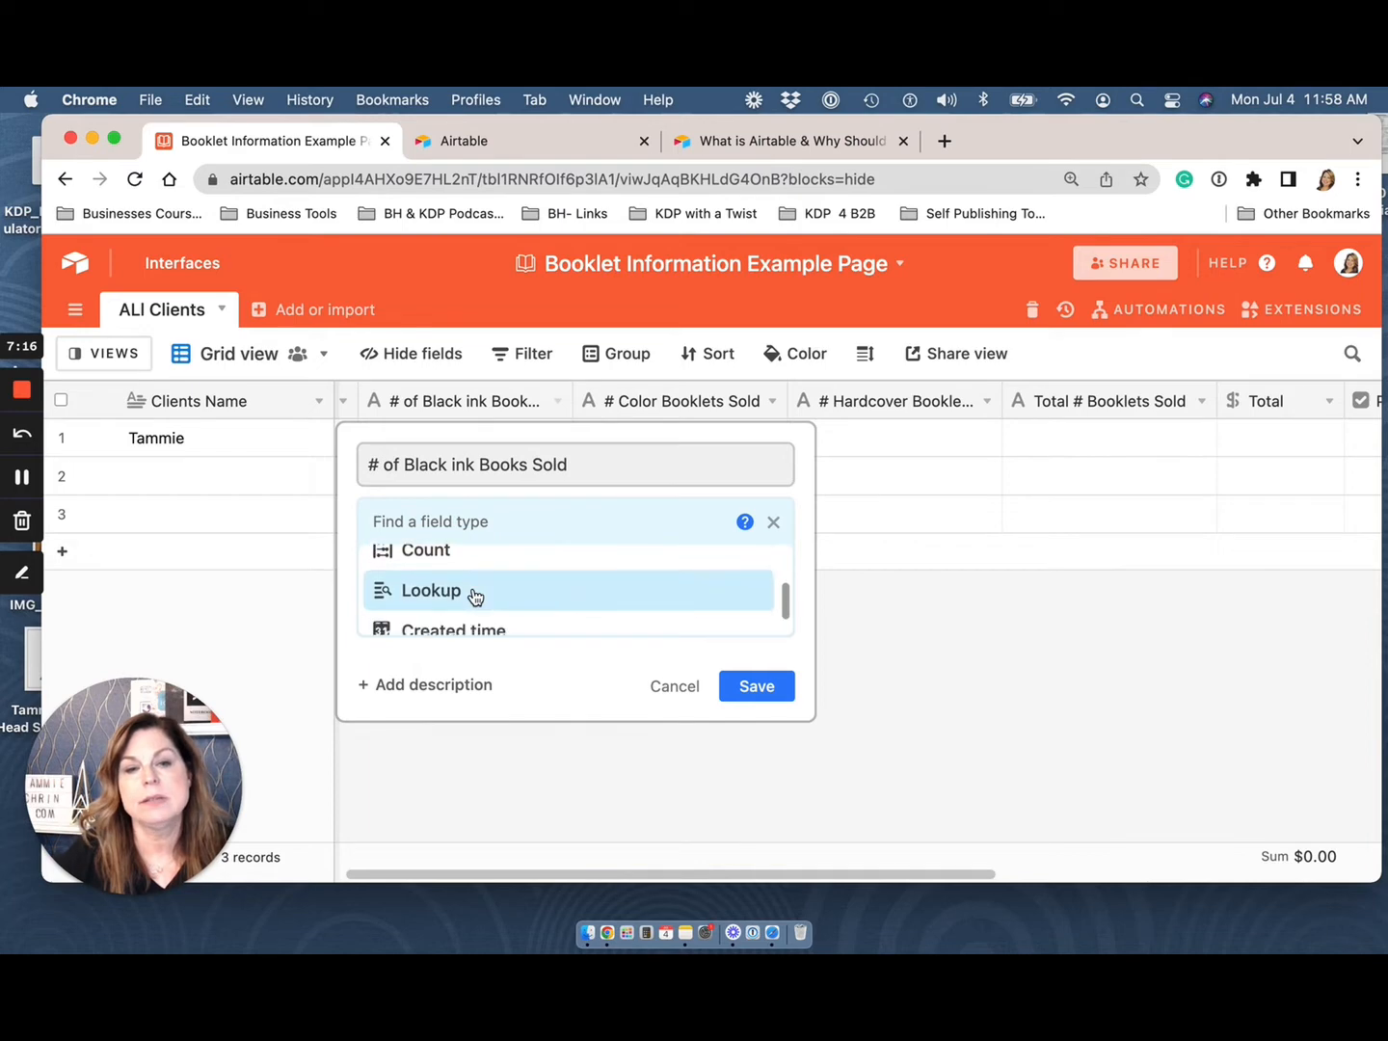
{"action": "scroll", "coordinate": [559, 613], "scroll_direction": "down", "scroll_amount": 1}
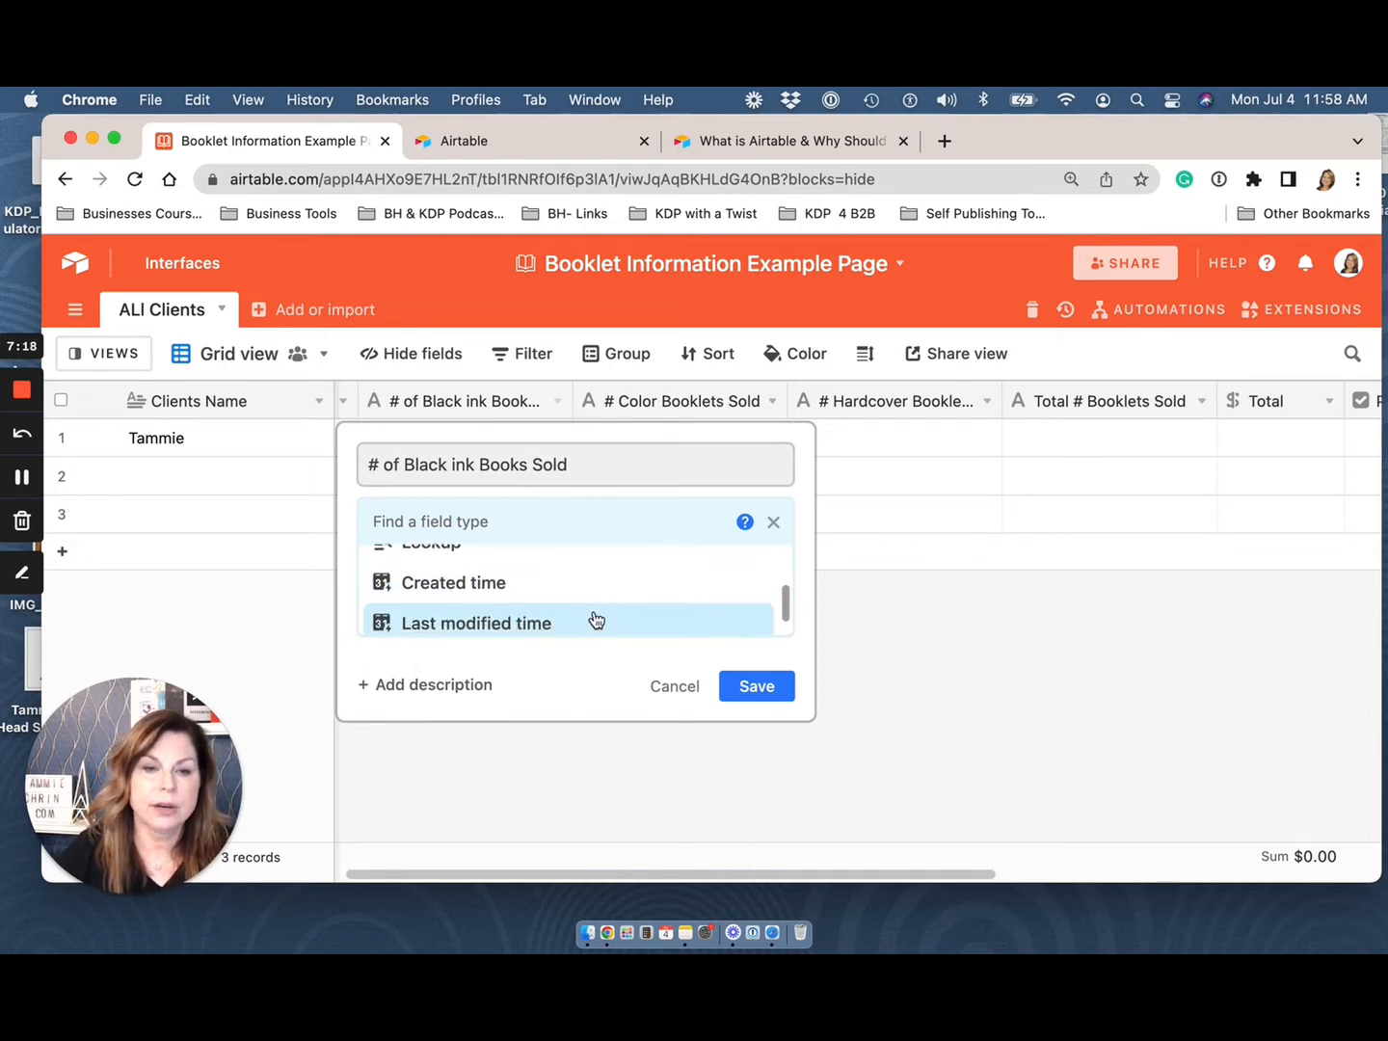
{"action": "scroll", "coordinate": [595, 618], "scroll_direction": "down", "scroll_amount": 2}
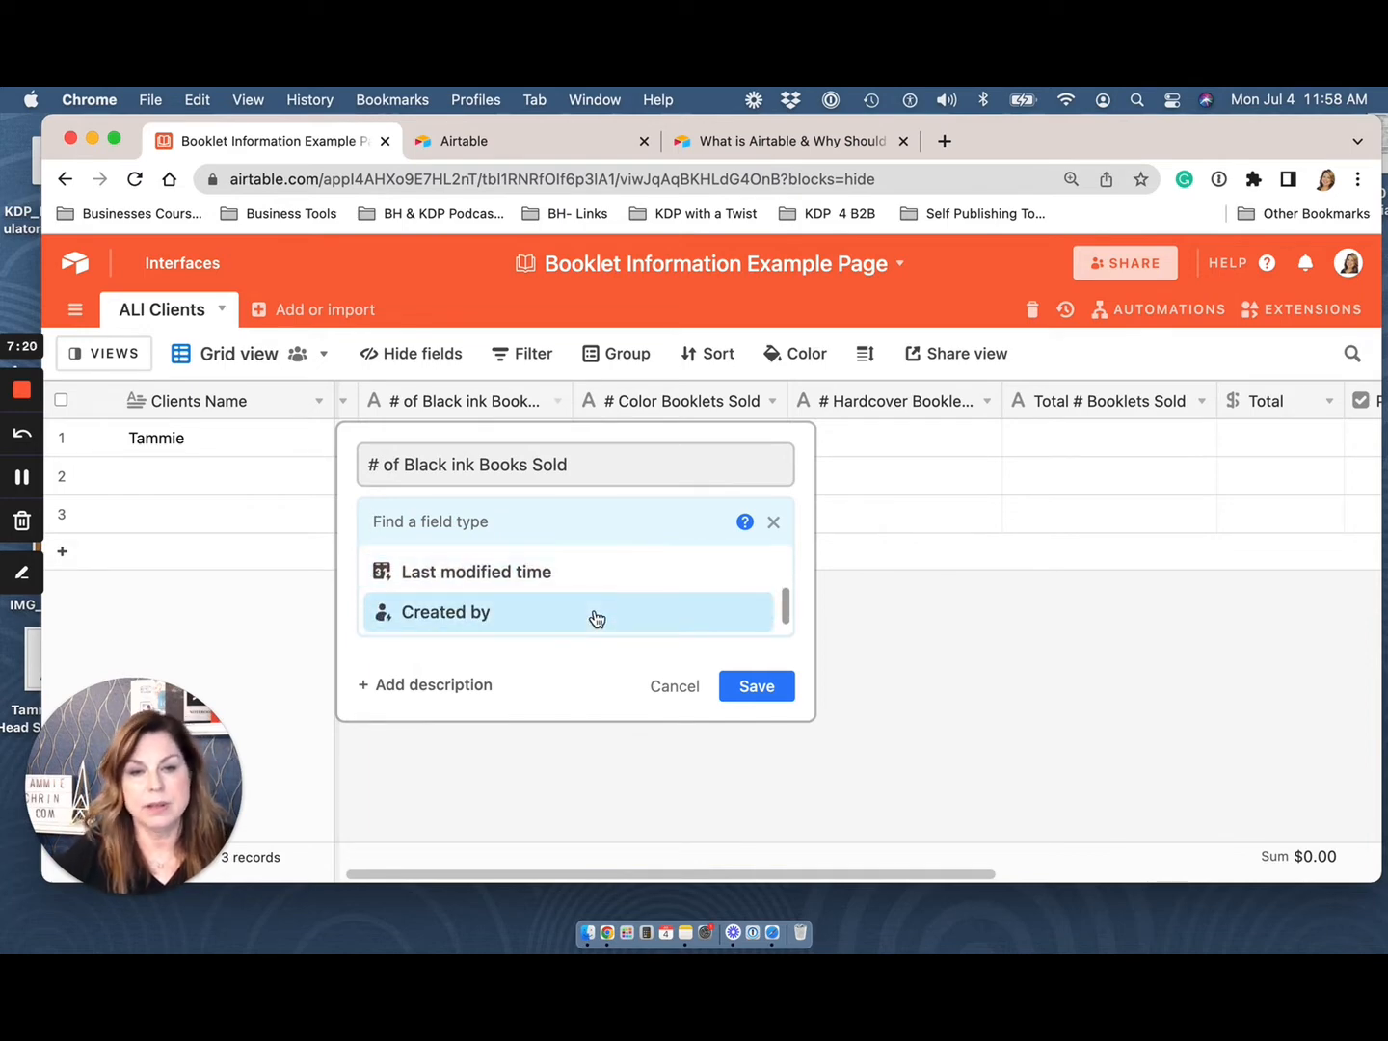
{"action": "scroll", "coordinate": [501, 595], "scroll_direction": "down", "scroll_amount": 1}
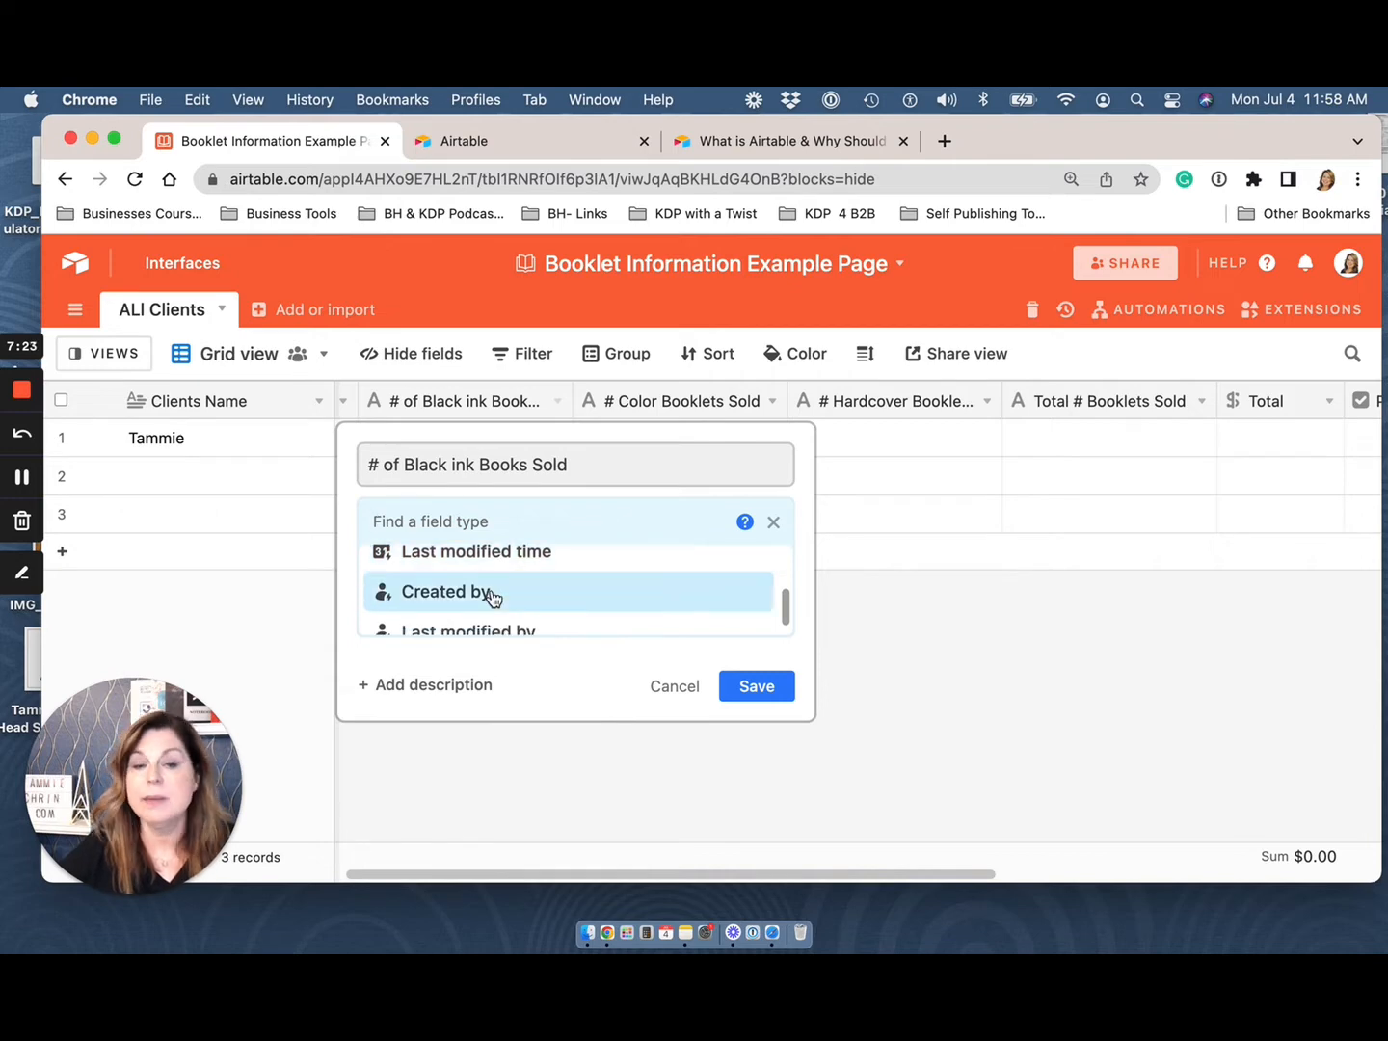
{"action": "scroll", "coordinate": [497, 598], "scroll_direction": "down", "scroll_amount": 1}
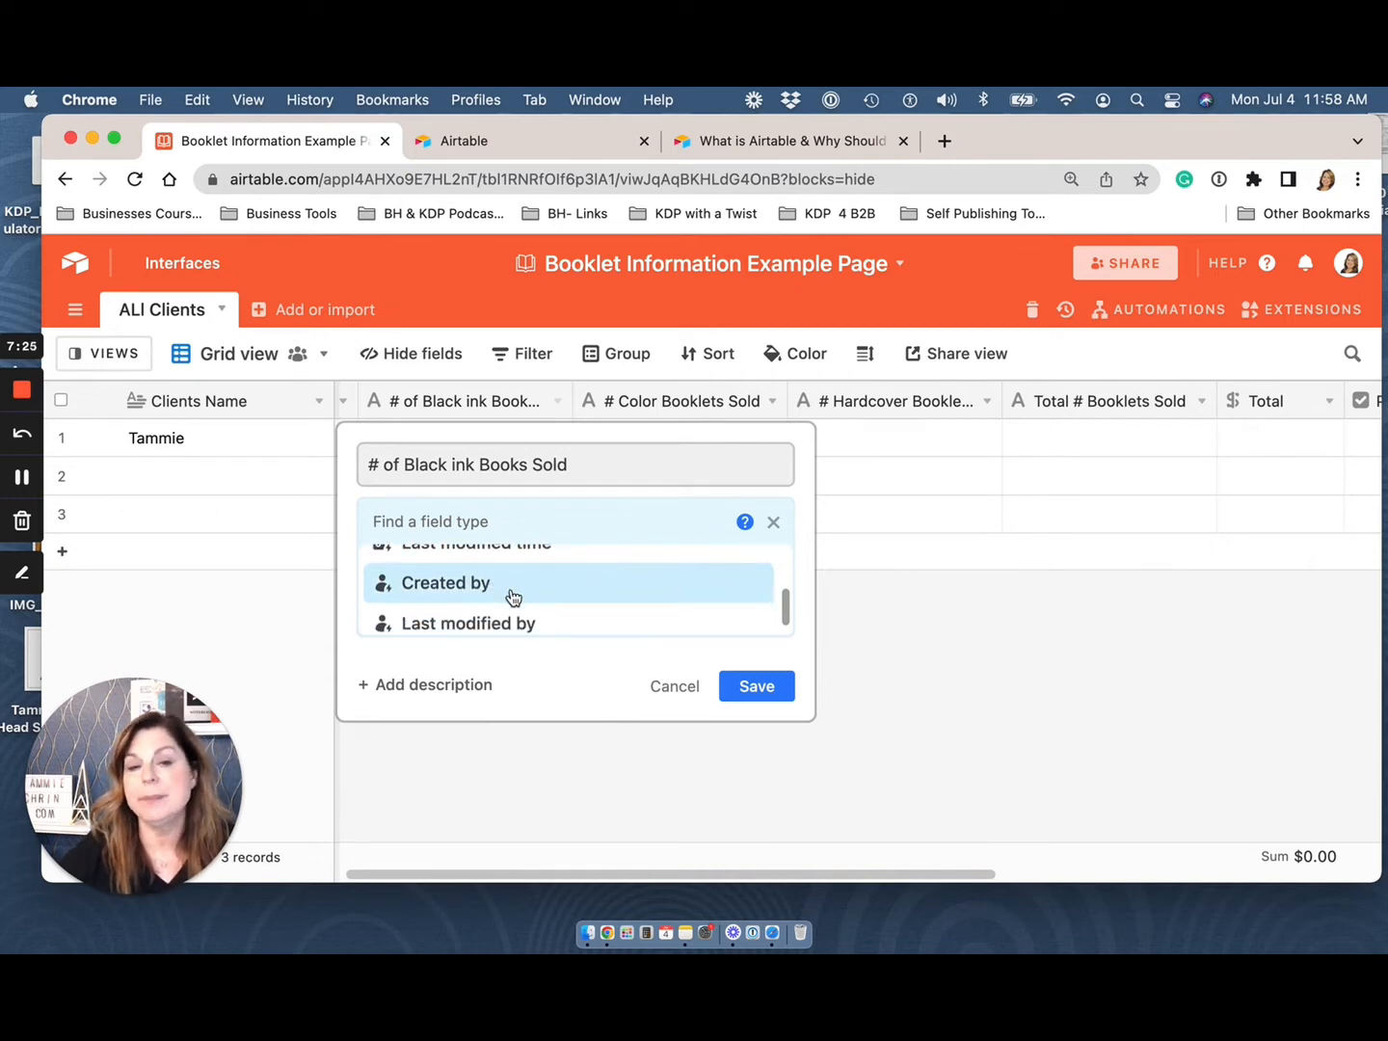
{"action": "scroll", "coordinate": [517, 597], "scroll_direction": "down", "scroll_amount": 1}
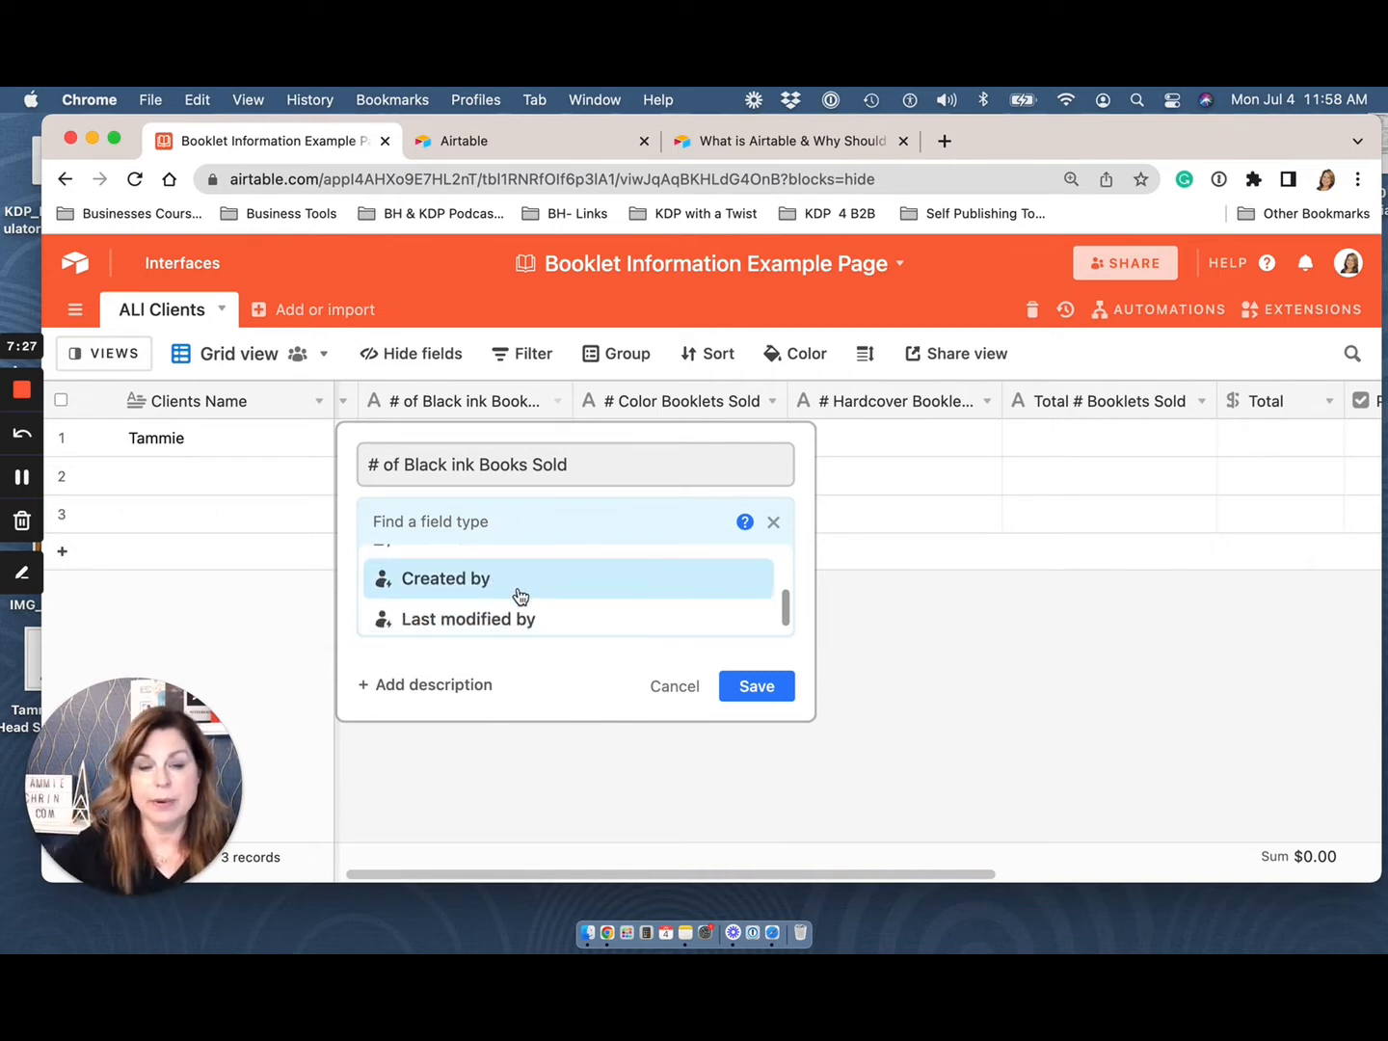
Step: Look over the Last modified by, Autonumber, Barcode and Button field types, and close the field settings with the existing type kept
{"action": "scroll", "coordinate": [511, 598], "scroll_direction": "down", "scroll_amount": 2}
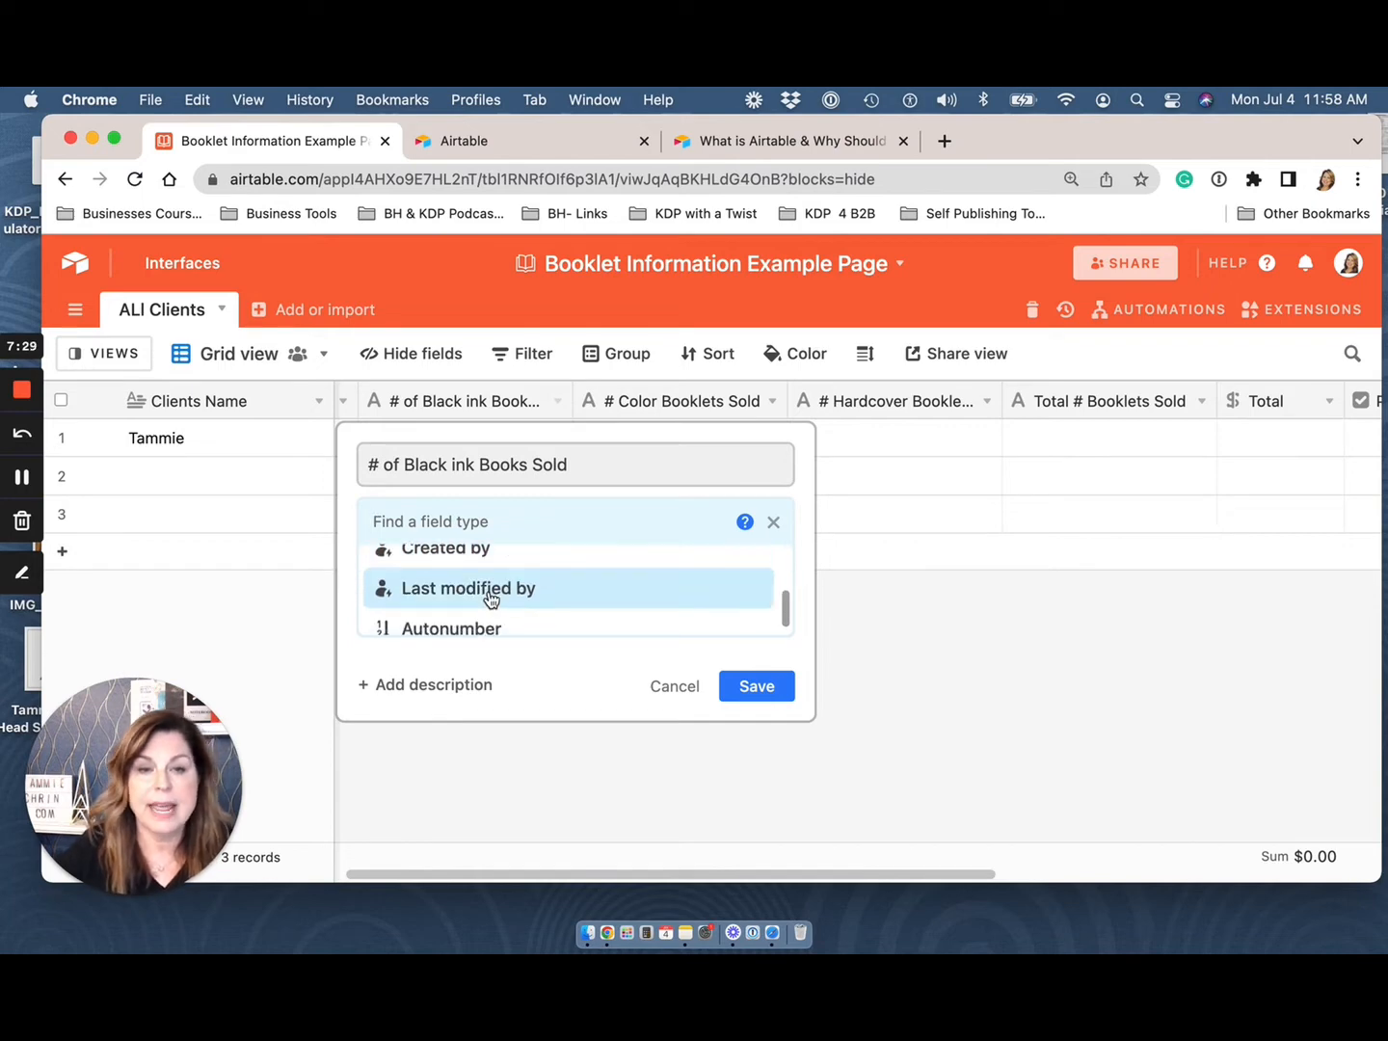
{"action": "scroll", "coordinate": [492, 600], "scroll_direction": "down", "scroll_amount": 3}
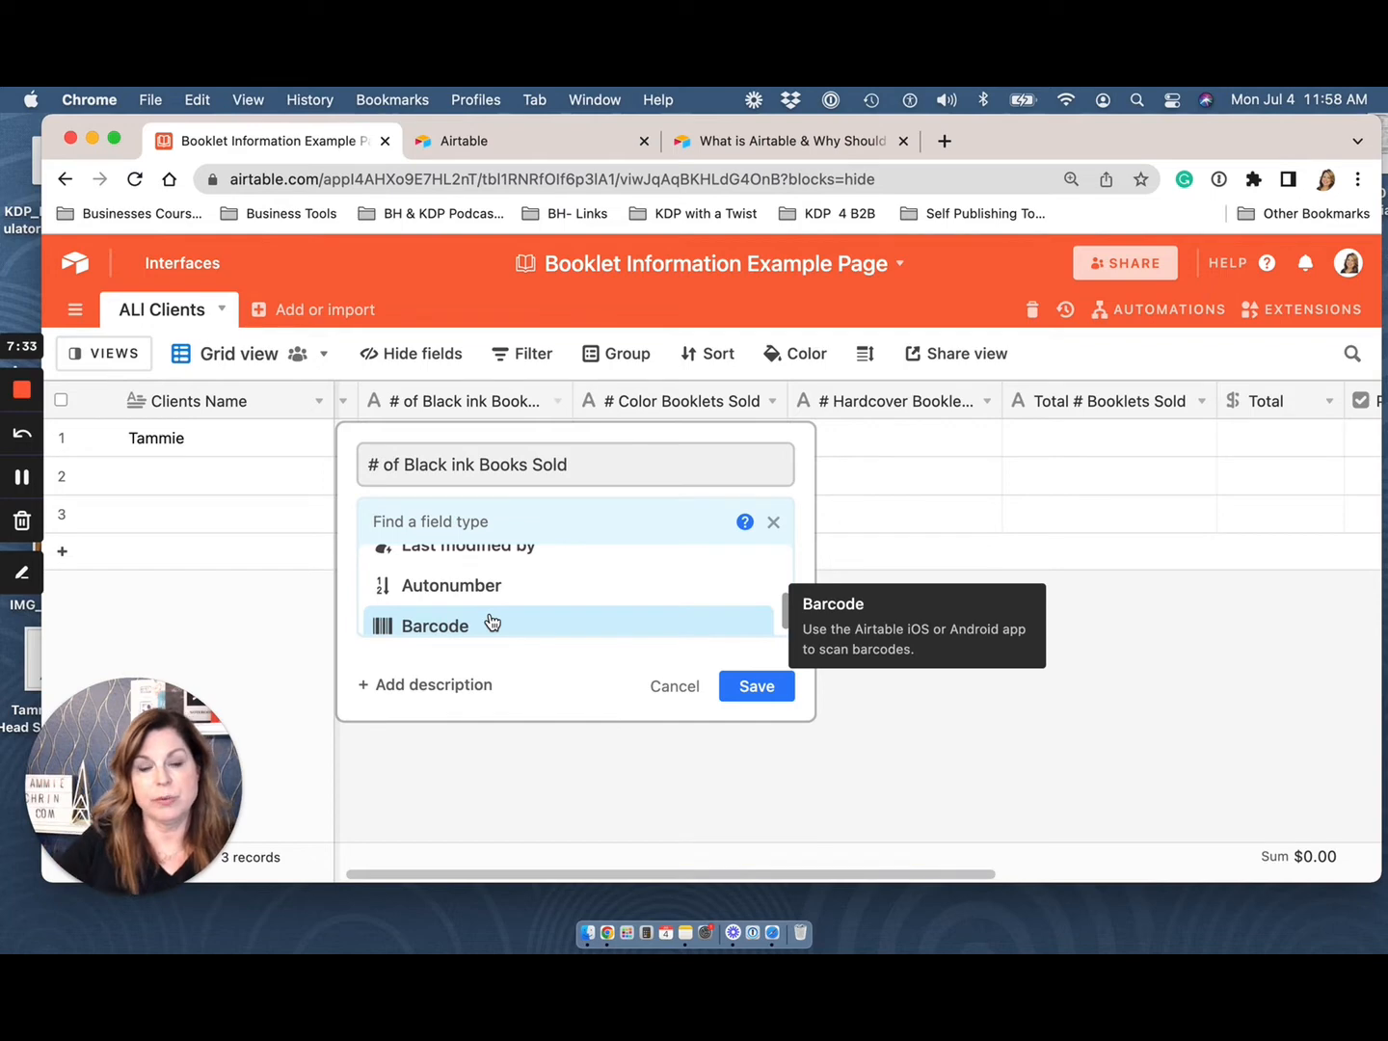
{"action": "scroll", "coordinate": [492, 622], "scroll_direction": "down", "scroll_amount": 3}
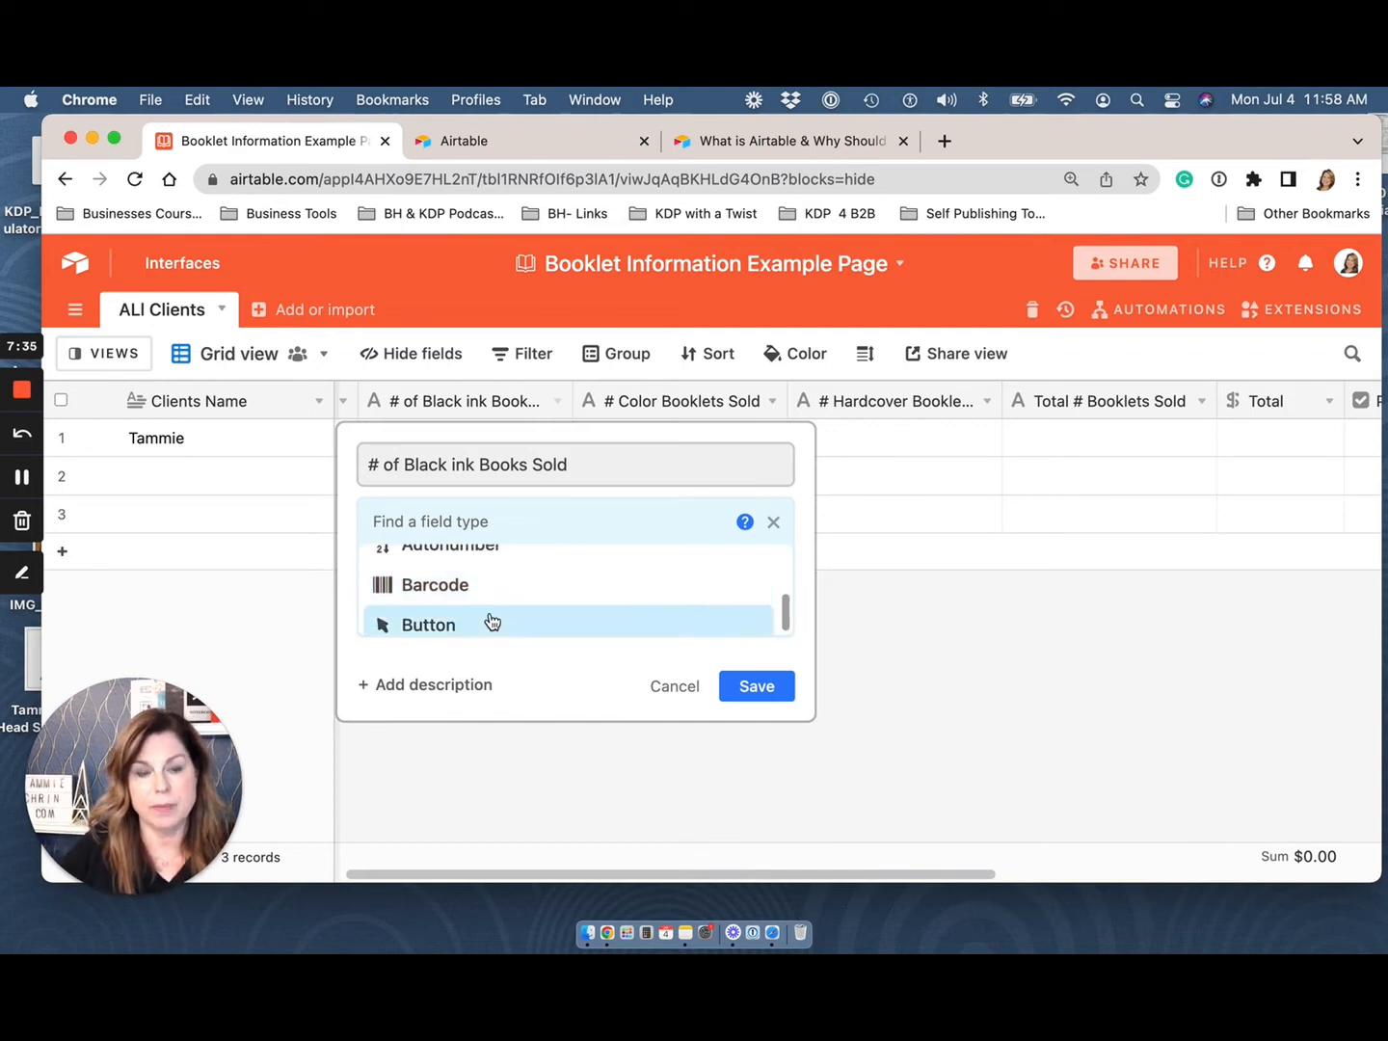
{"action": "scroll", "coordinate": [492, 622], "scroll_direction": "down", "scroll_amount": 1}
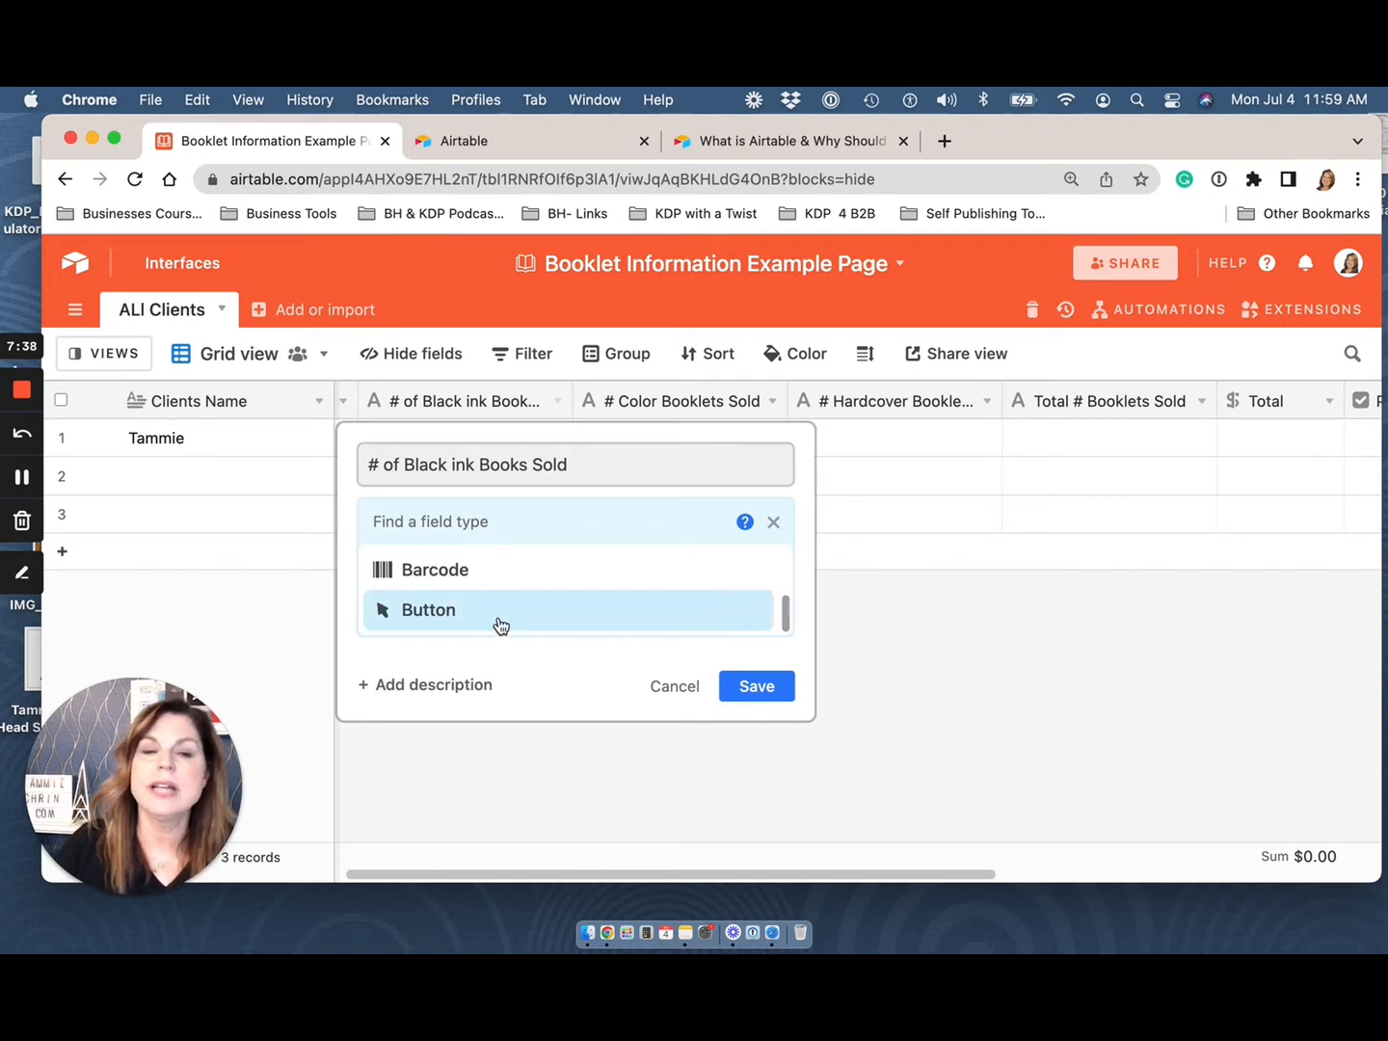
{"action": "scroll", "coordinate": [503, 624], "scroll_direction": "up", "scroll_amount": 3}
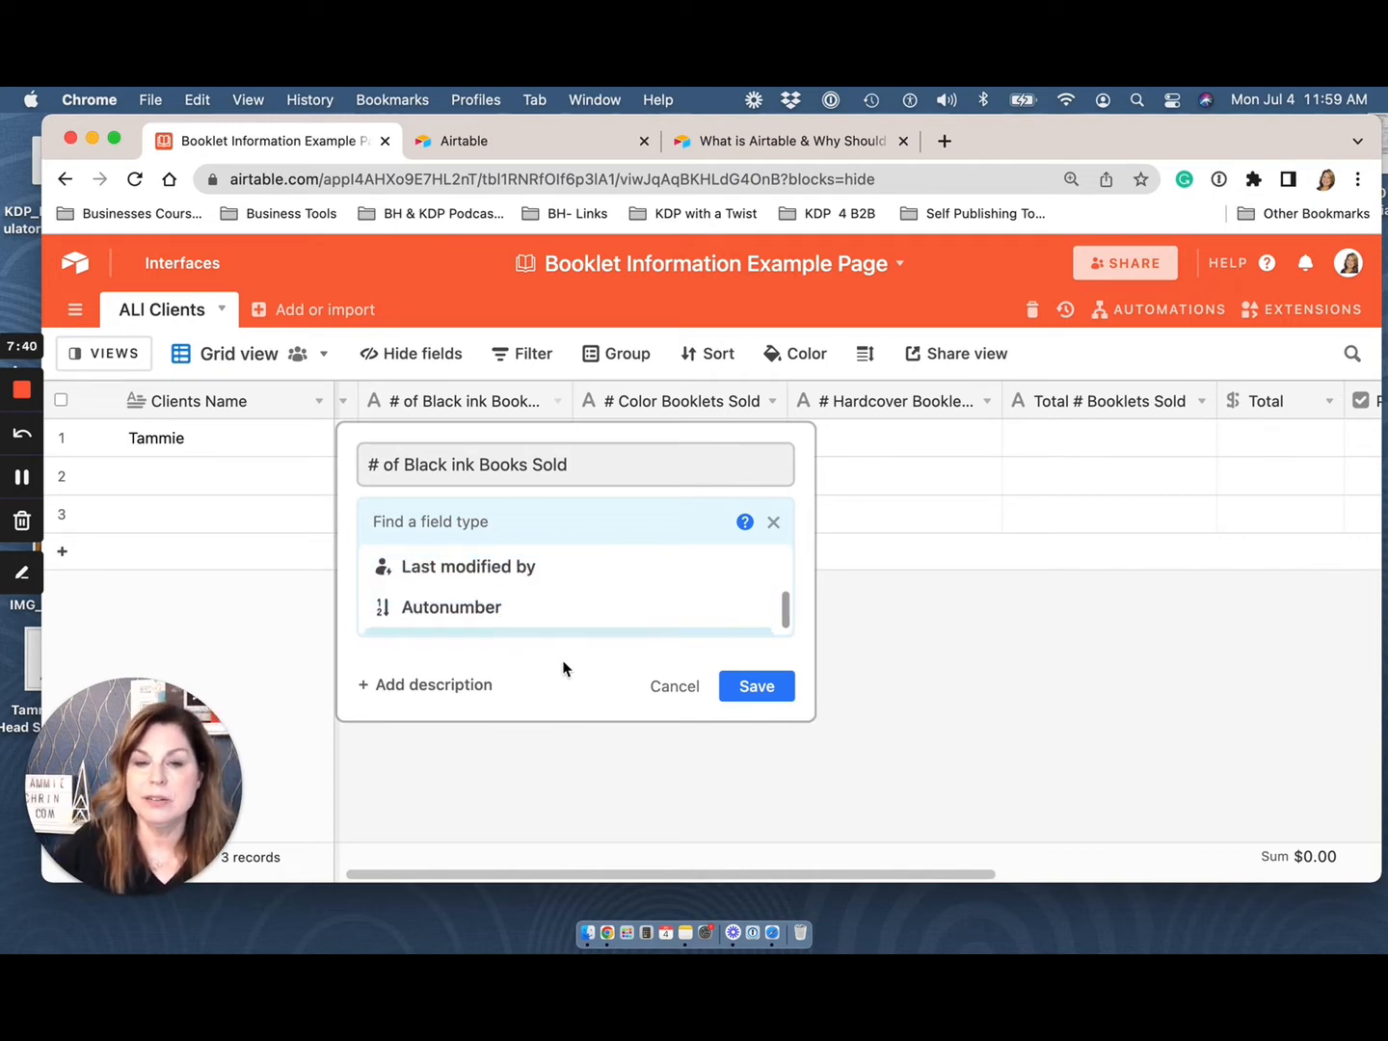
{"action": "scroll", "coordinate": [574, 601], "scroll_direction": "up", "scroll_amount": 10}
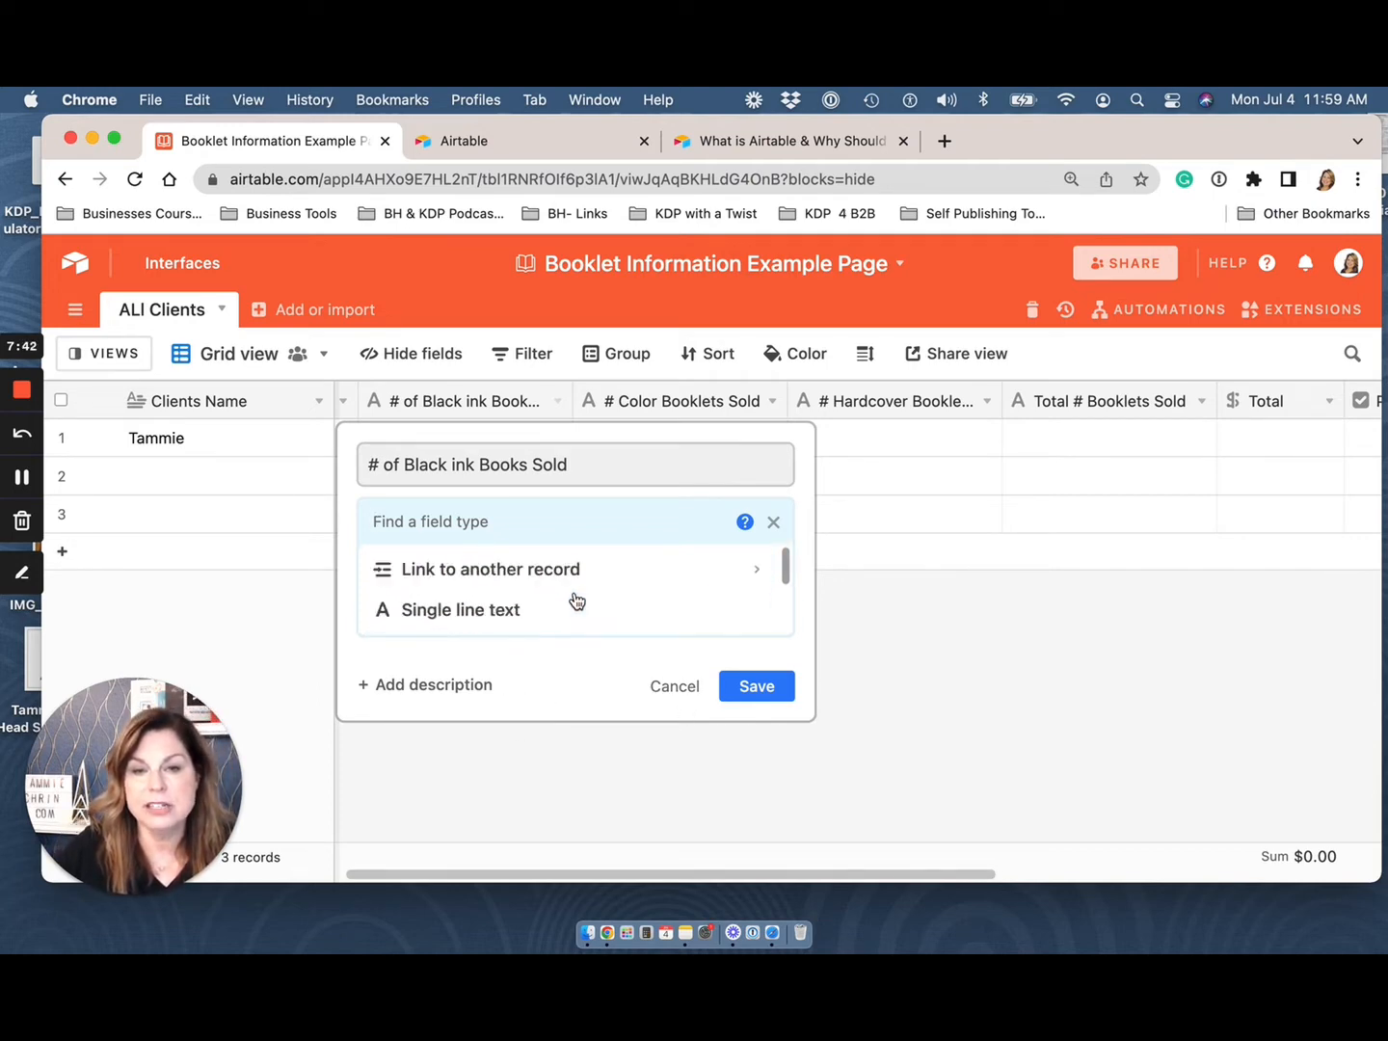
{"action": "left_click", "coordinate": [753, 688]}
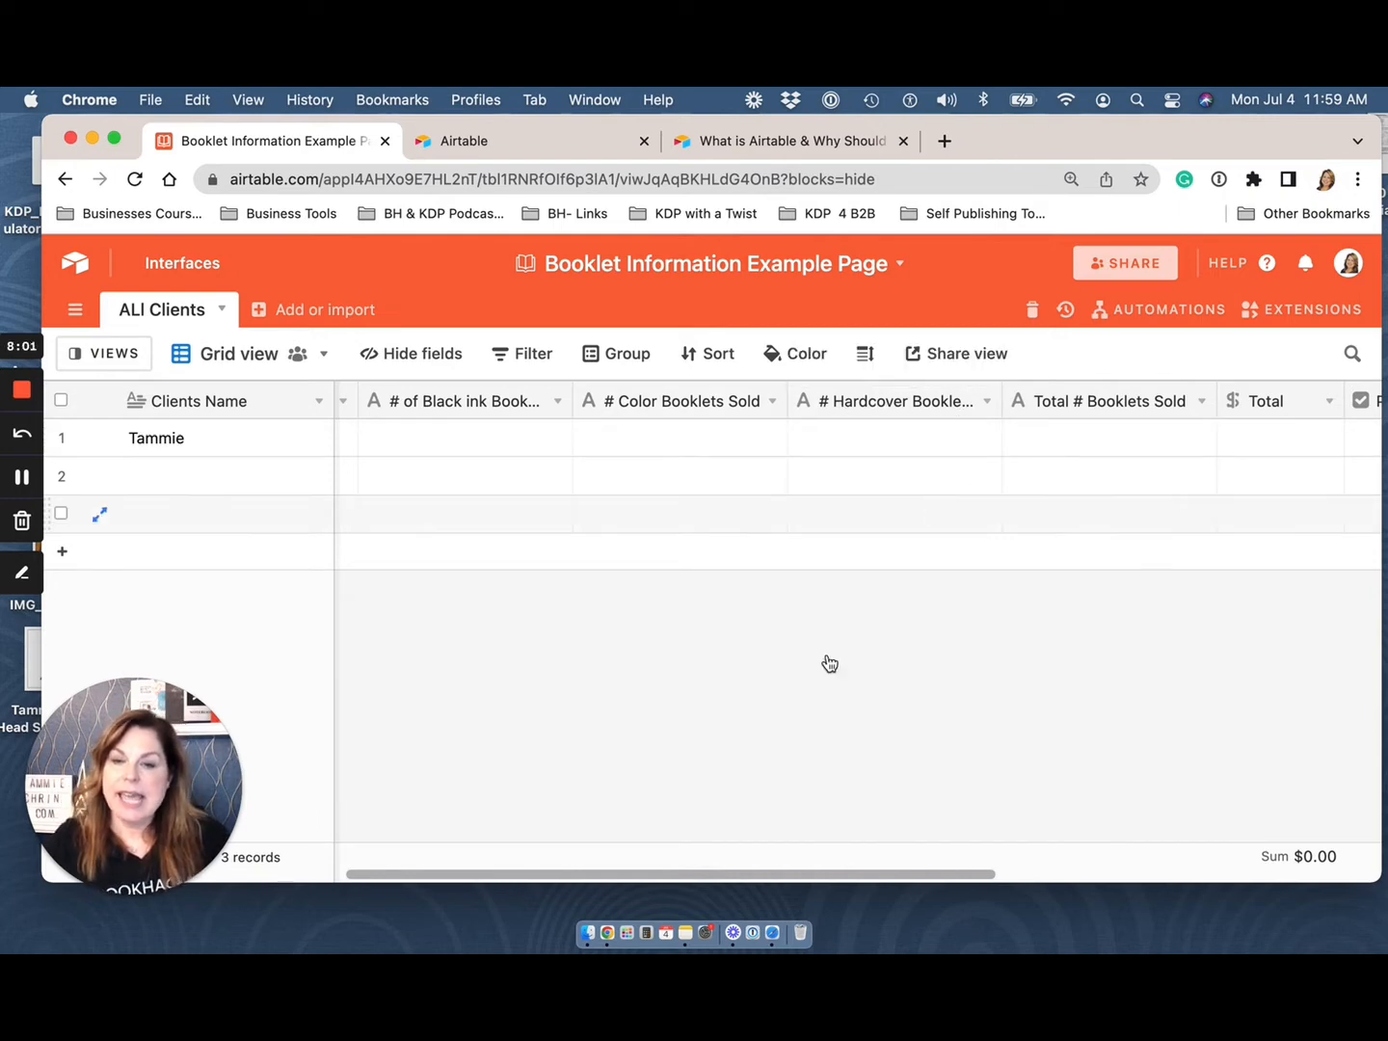
Step: Inspect the Total field's Currency format settings, including symbol and precision, and save them as they are
{"action": "left_click_drag", "start_coordinate": [711, 876], "coordinate": [762, 882]}
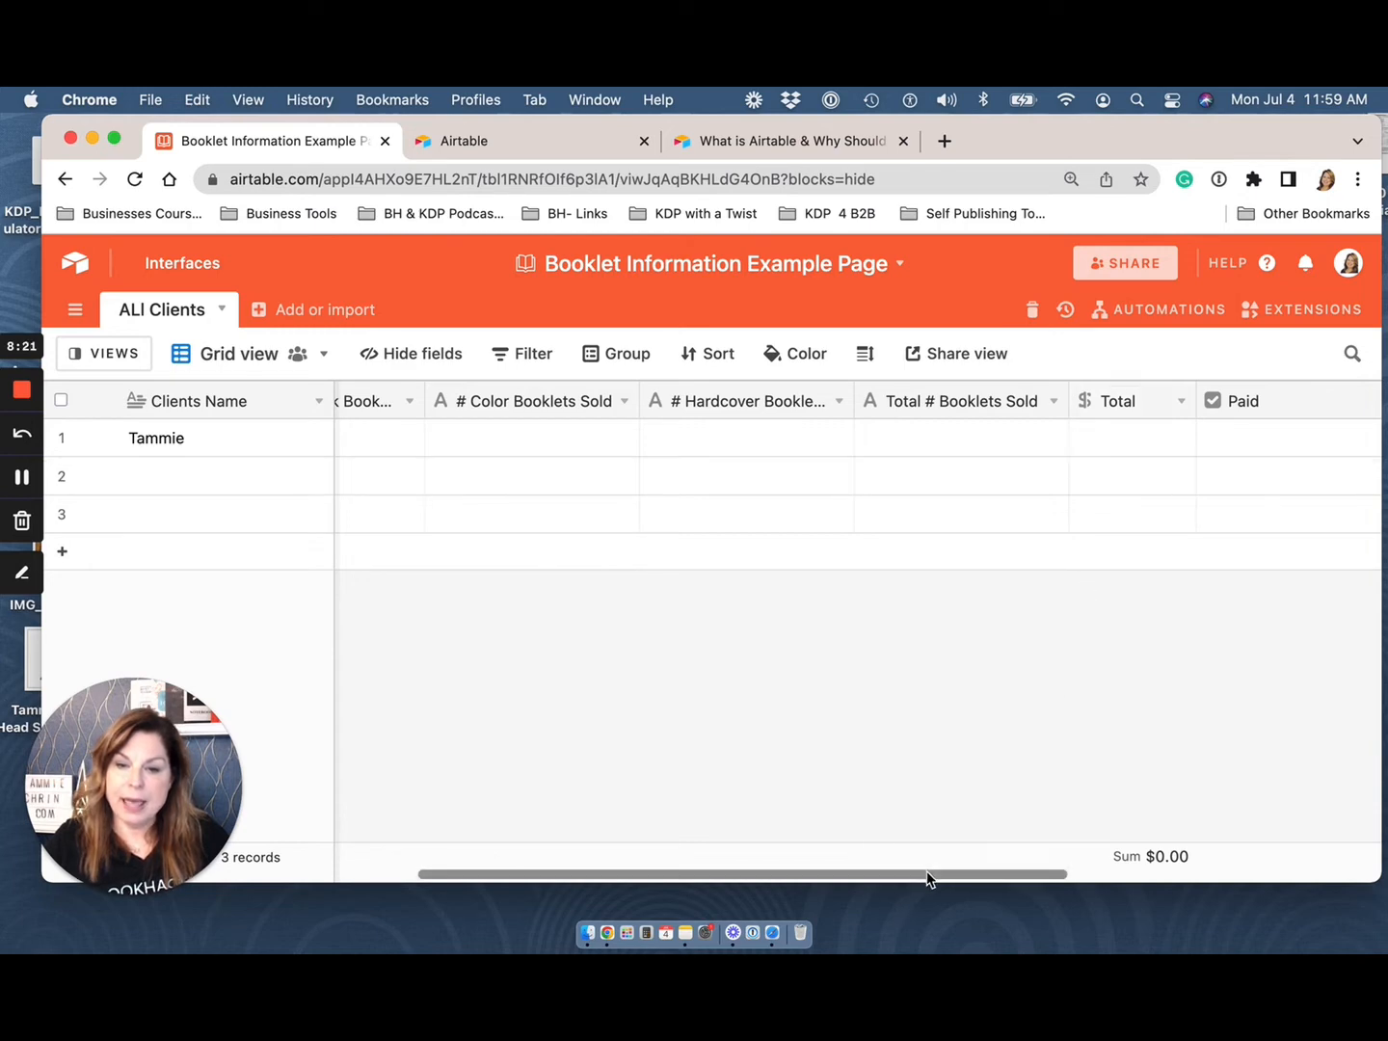
{"action": "left_click_drag", "start_coordinate": [926, 876], "coordinate": [970, 882]}
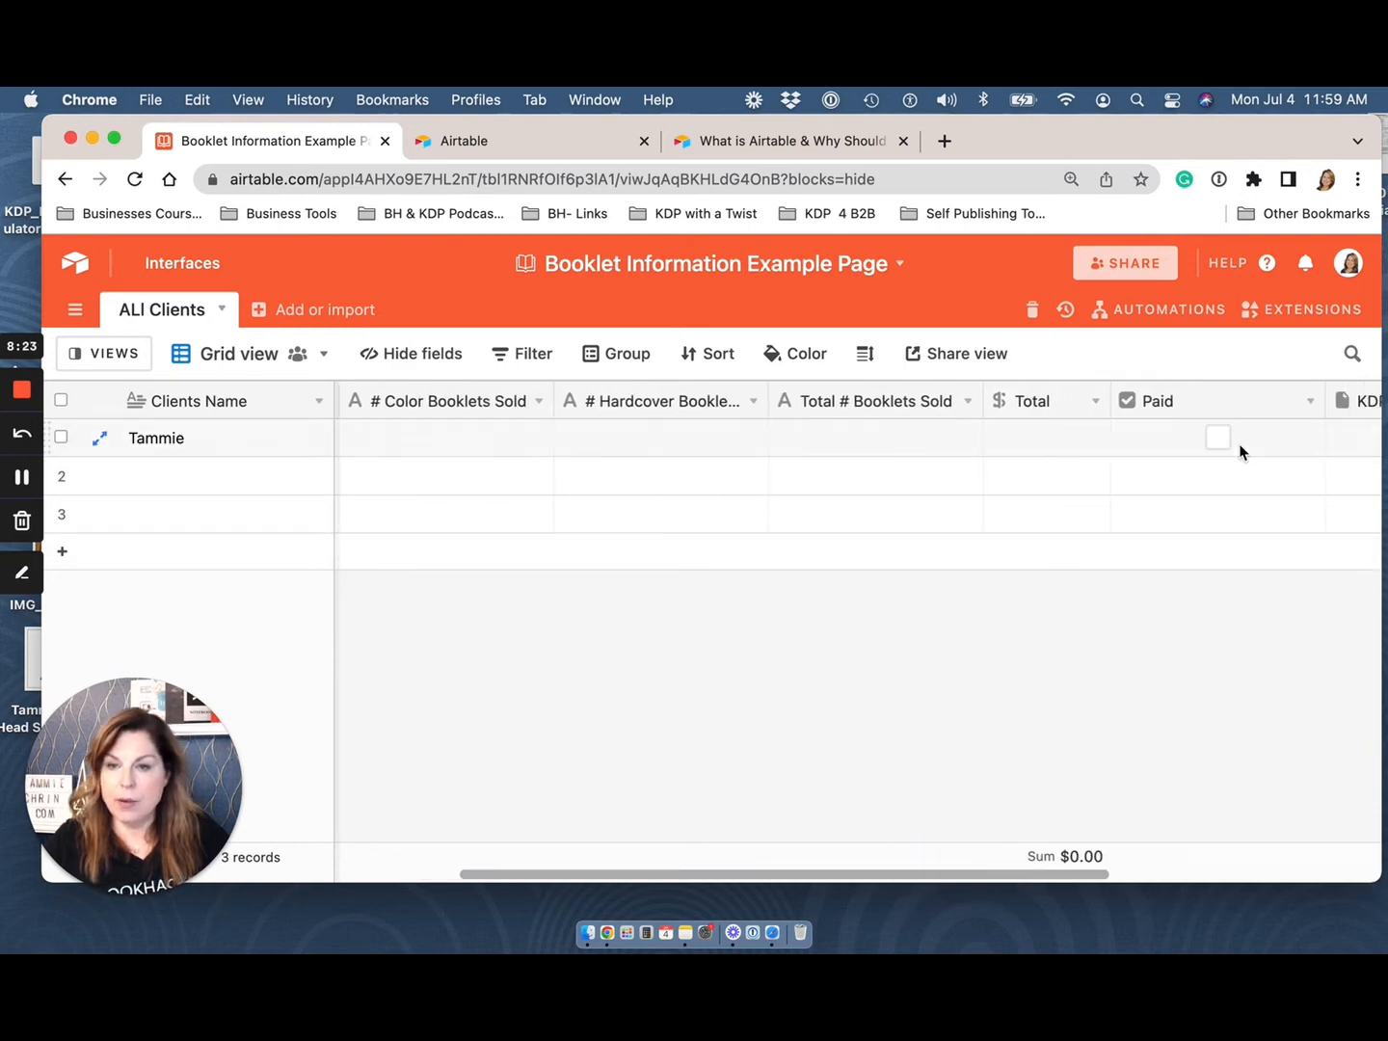
{"action": "left_click", "coordinate": [1094, 403]}
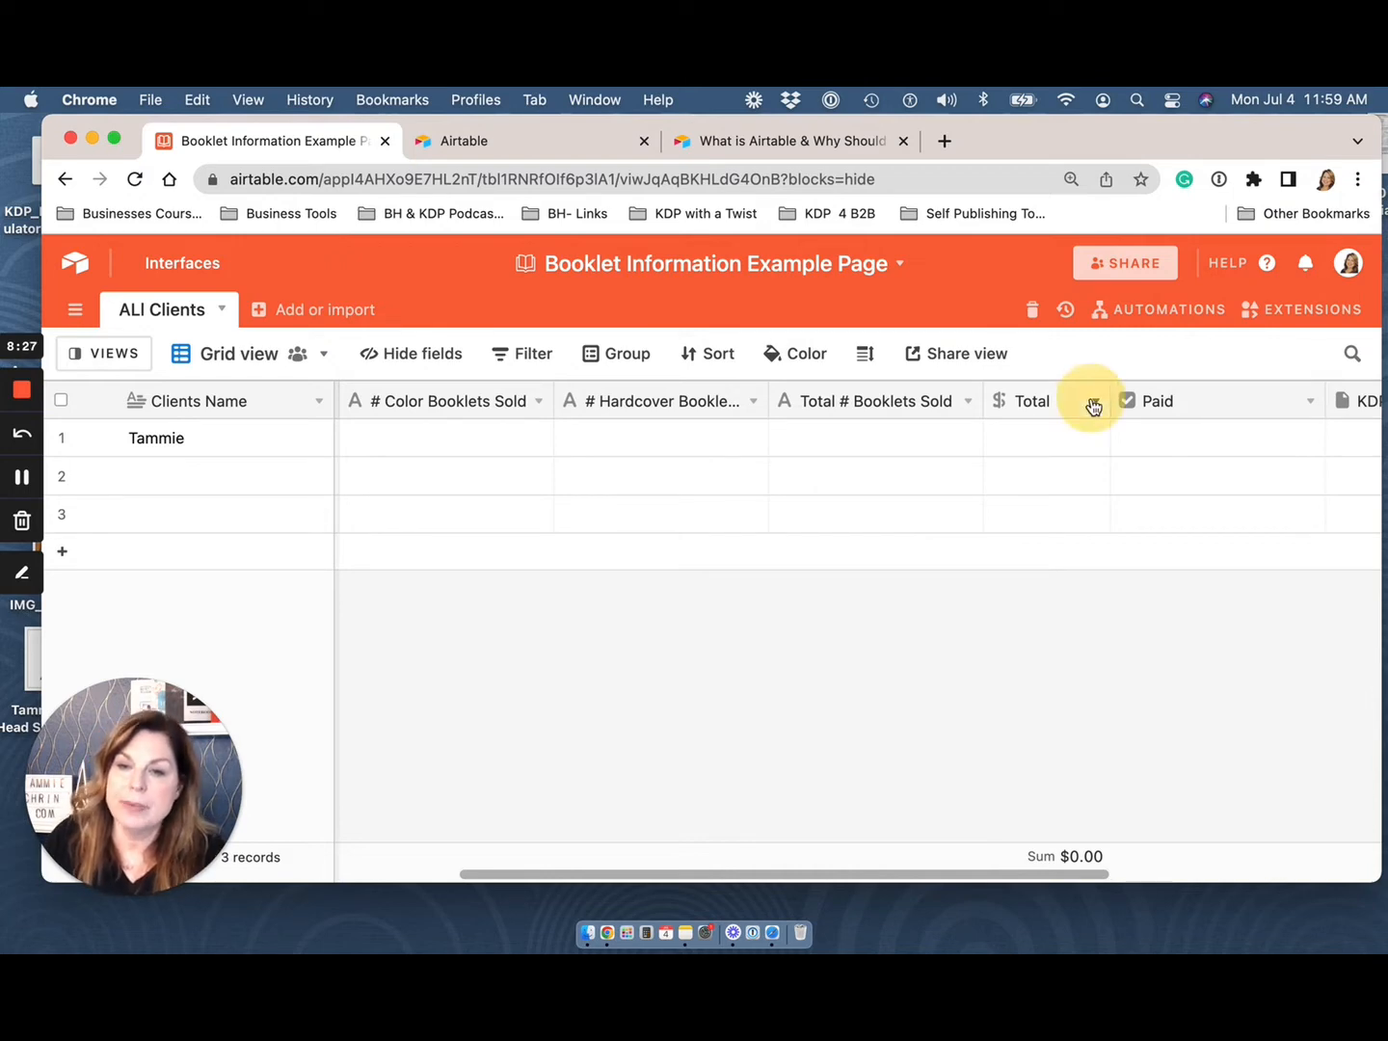
{"action": "left_click", "coordinate": [1088, 378]}
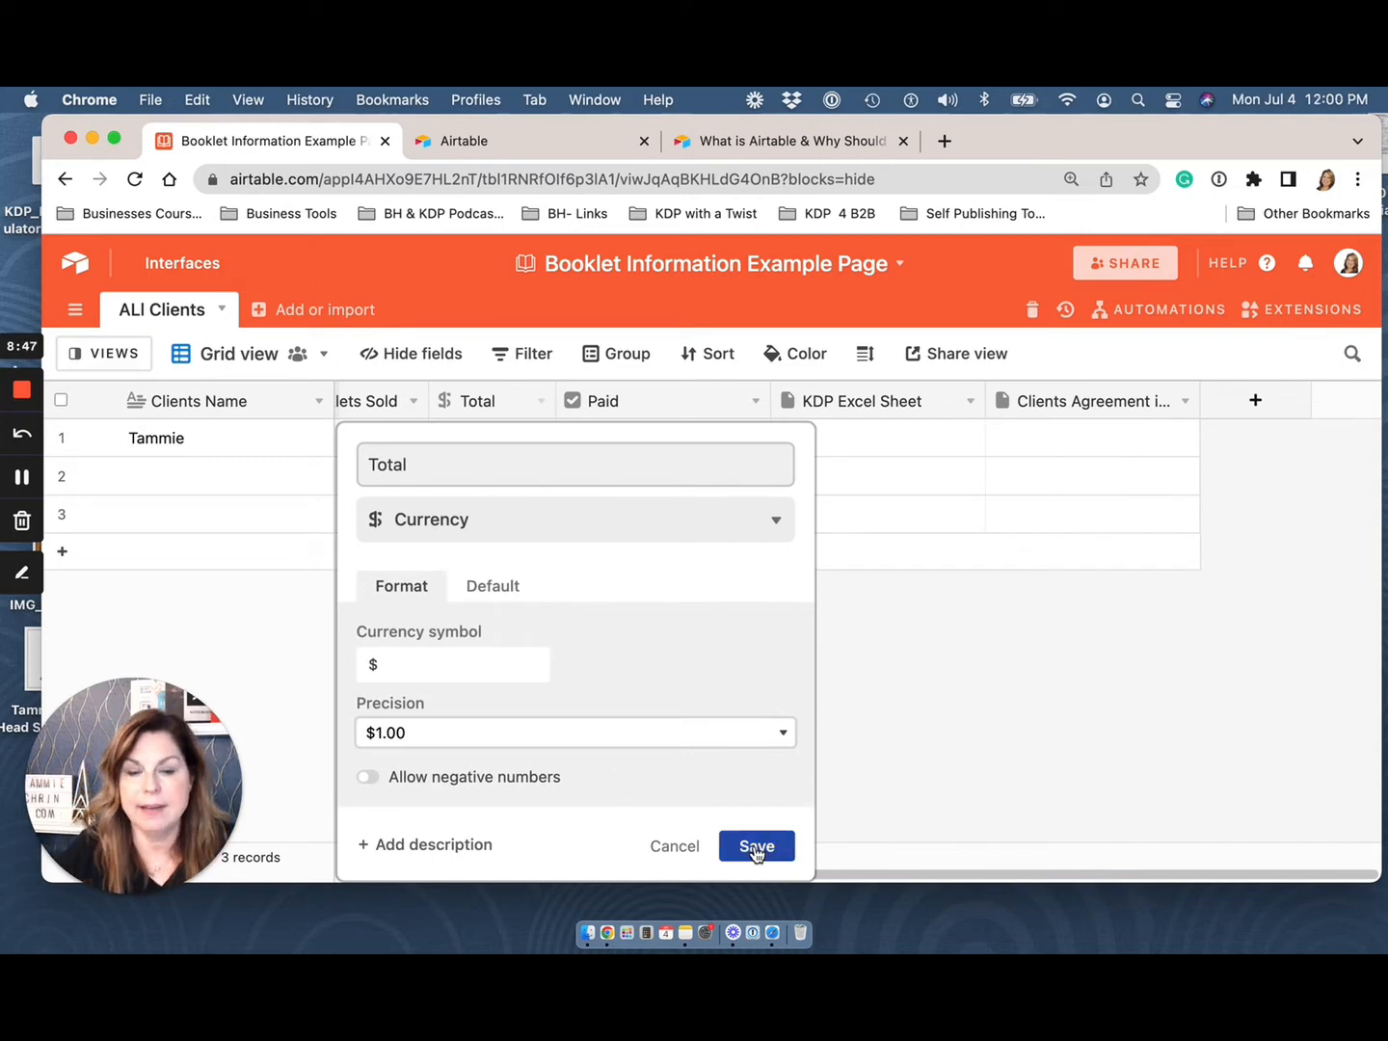
{"action": "left_click", "coordinate": [757, 845]}
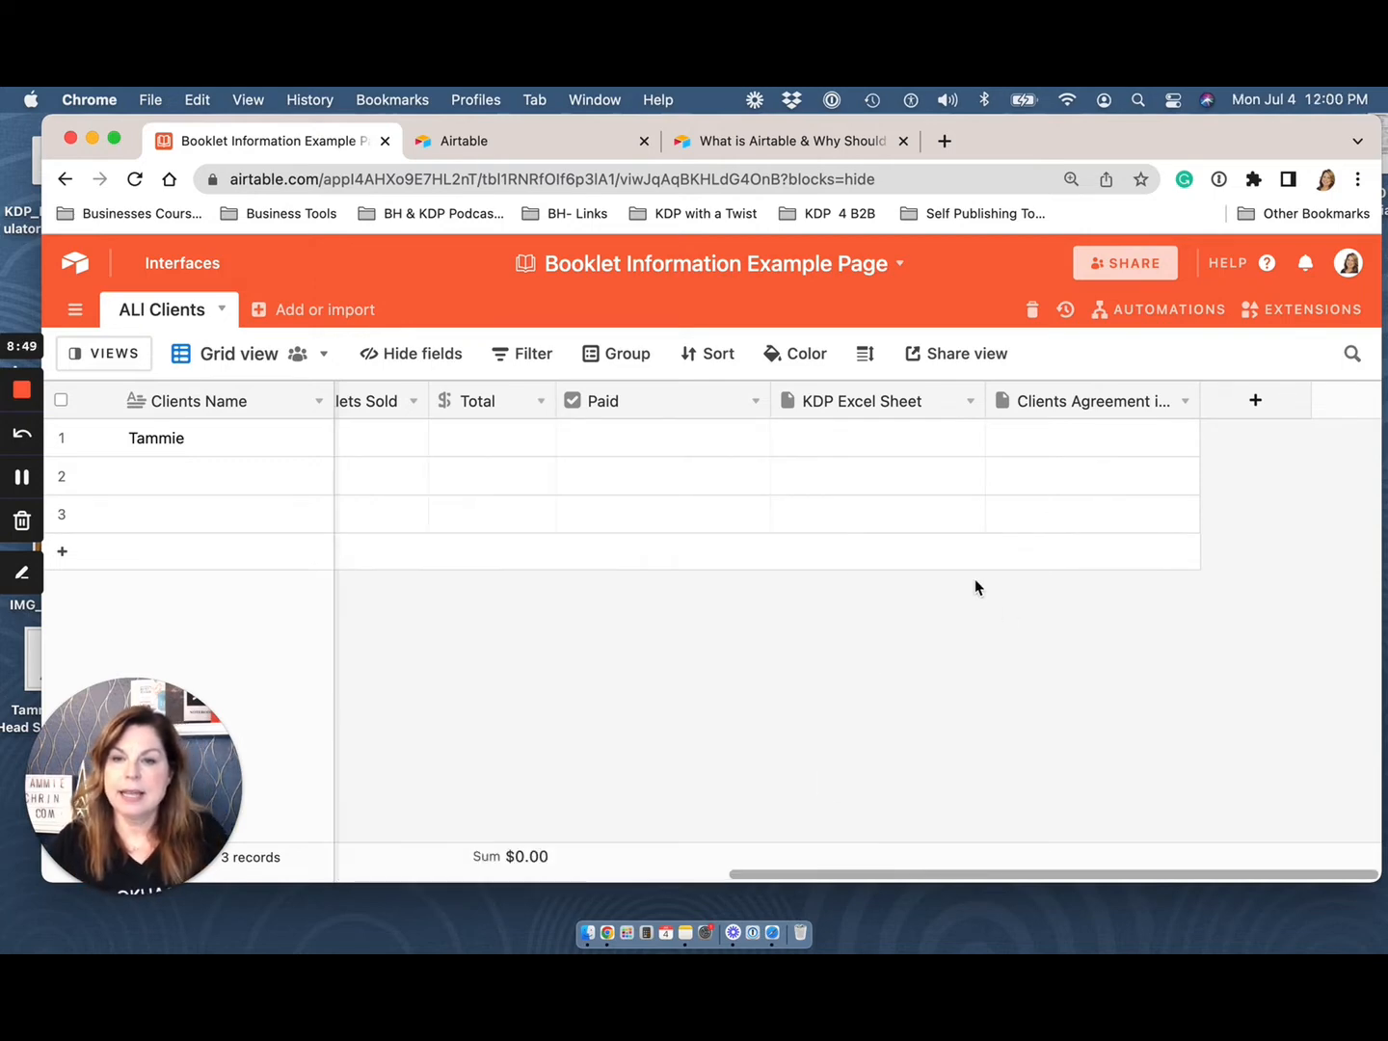
Step: Mark the first client's record as paid in the Paid column
{"action": "left_click", "coordinate": [757, 403]}
{"action": "left_click", "coordinate": [870, 589]}
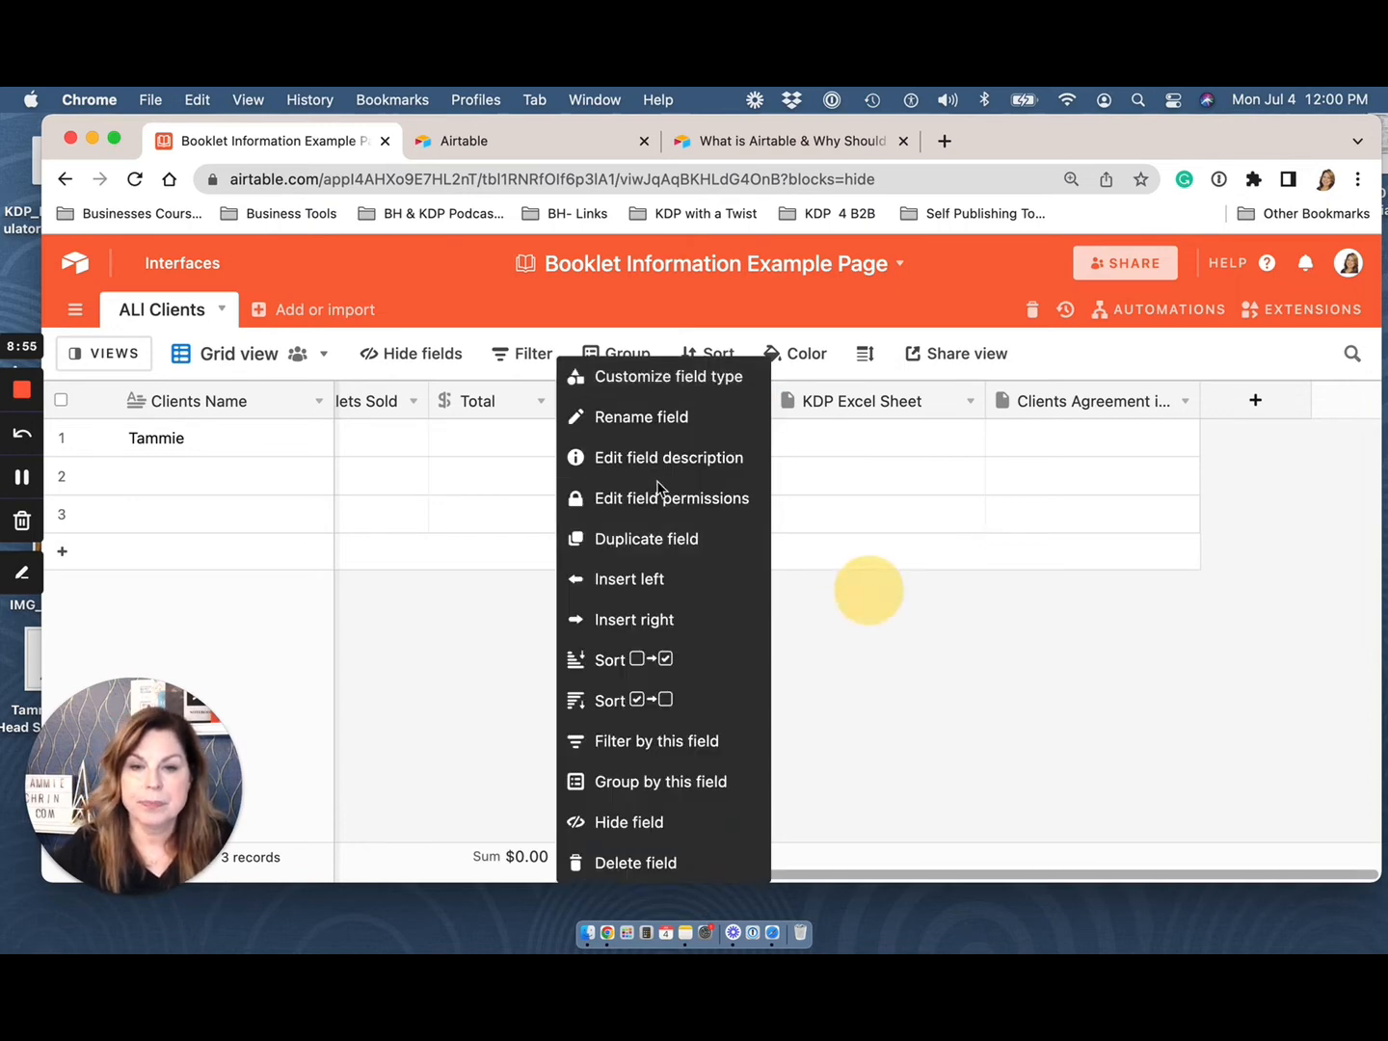
{"action": "left_click", "coordinate": [662, 442]}
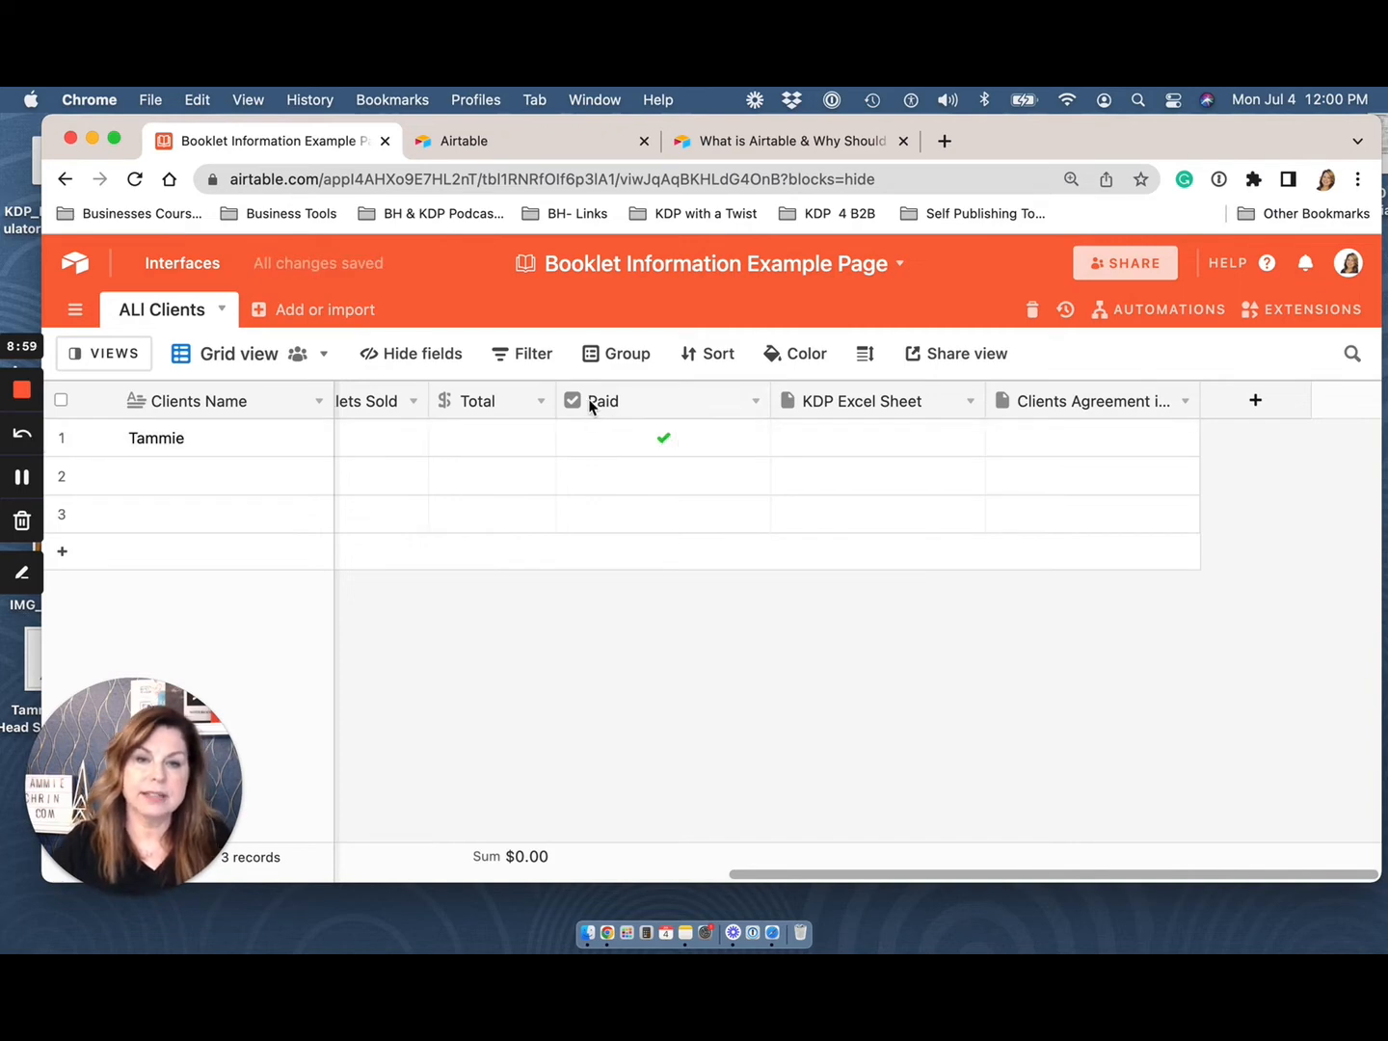
Step: Browse the icon and color styles available for the Paid checkbox field, and save the field with its existing style
{"action": "left_click", "coordinate": [756, 404]}
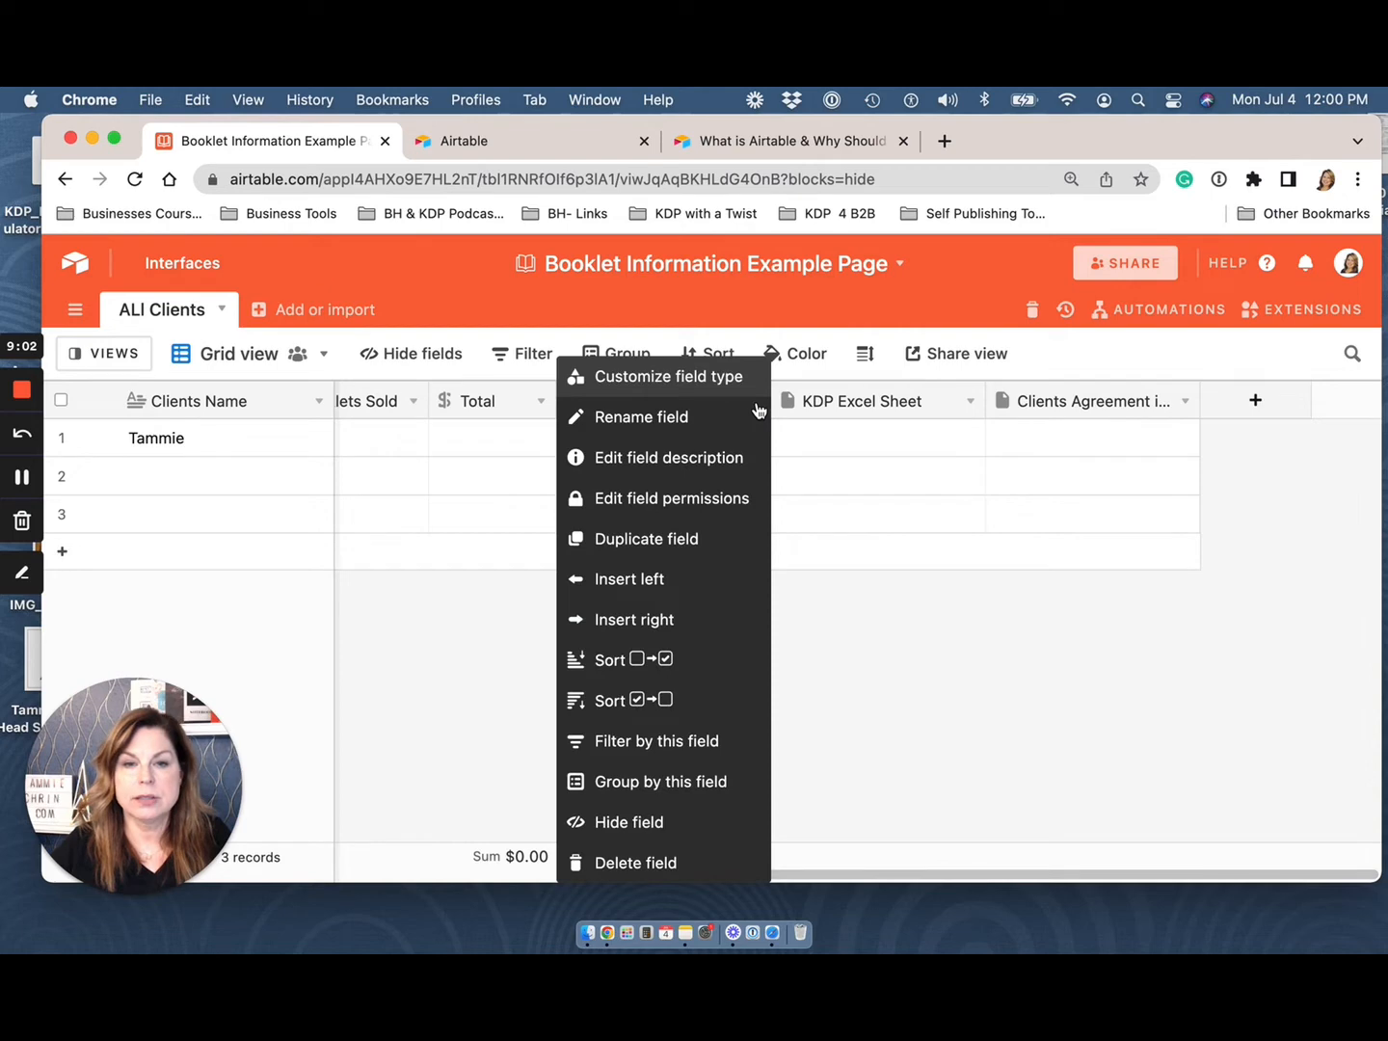
{"action": "left_click", "coordinate": [690, 390]}
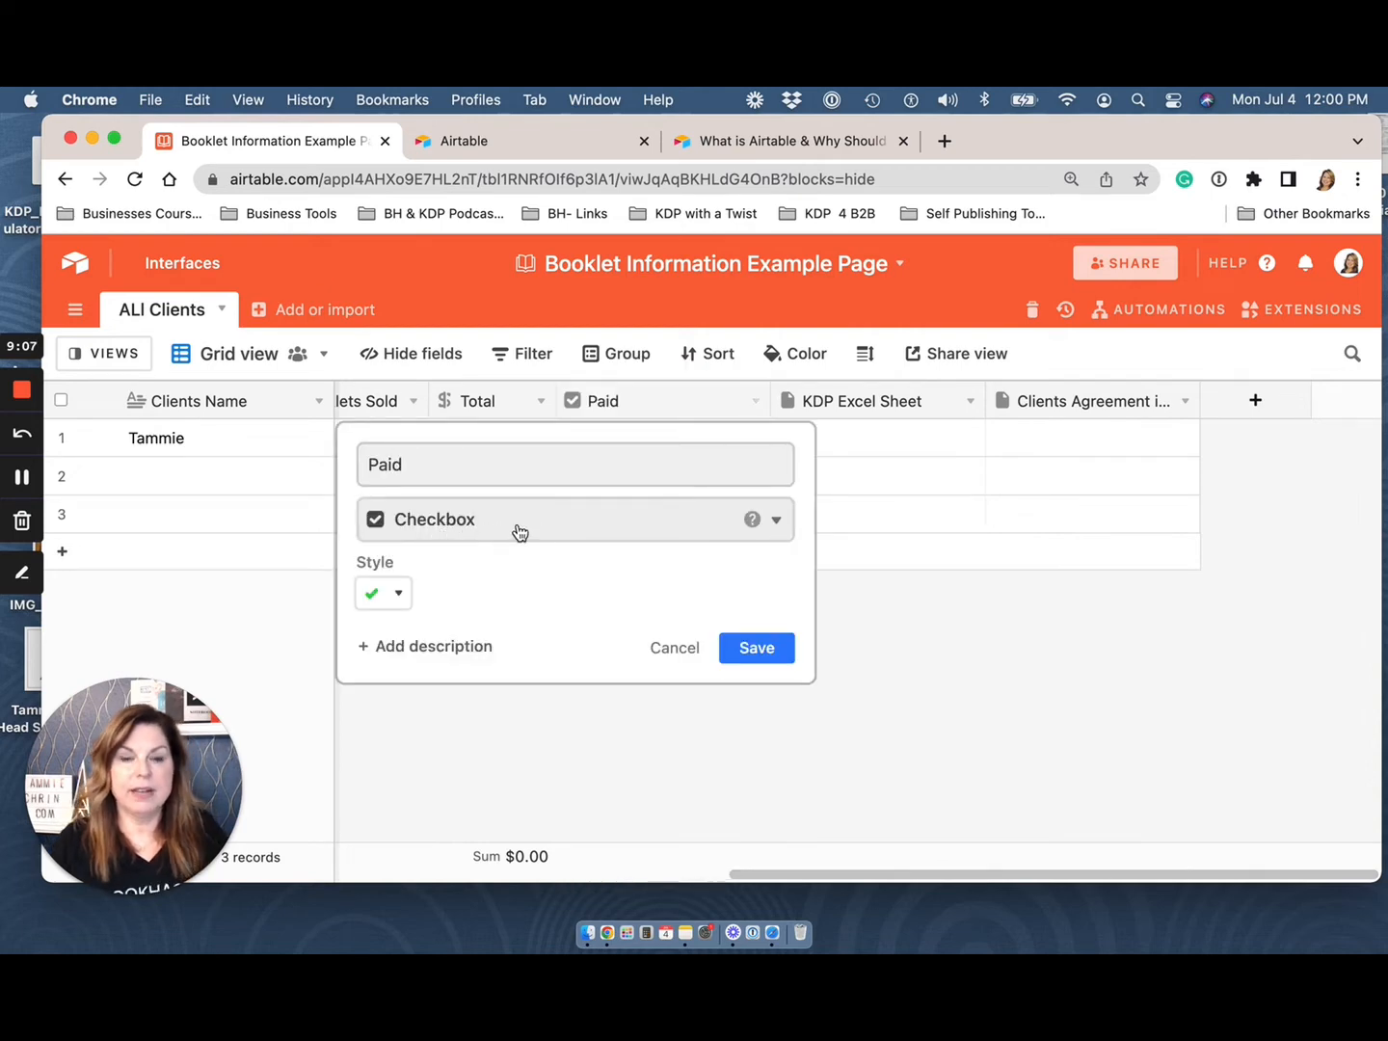
{"action": "left_click", "coordinate": [401, 597]}
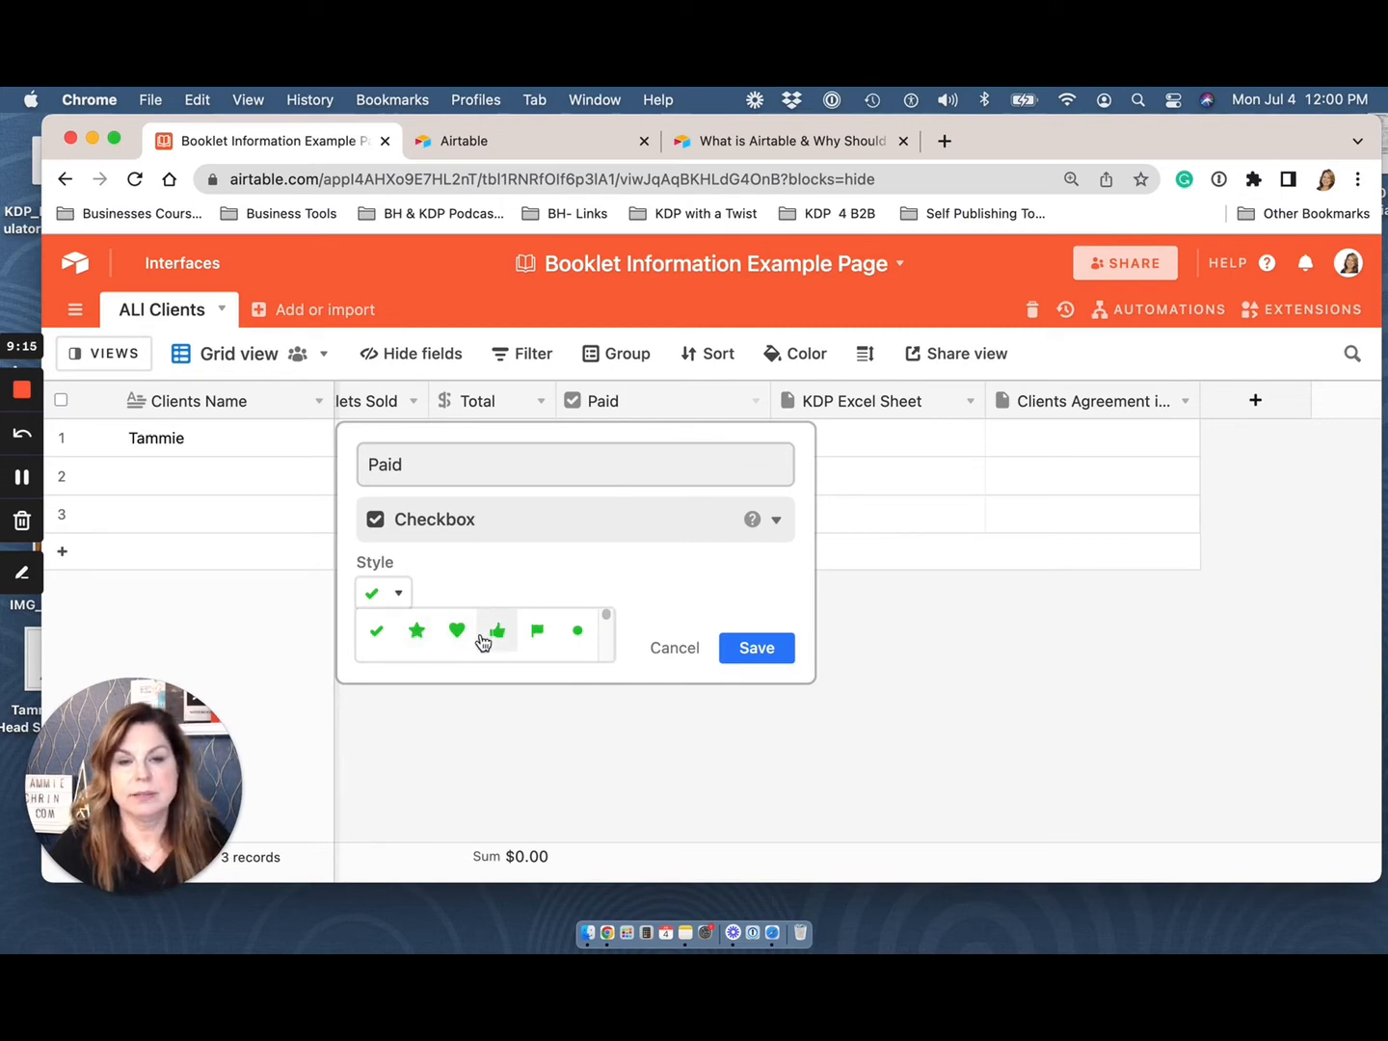
{"action": "left_click_drag", "start_coordinate": [607, 620], "coordinate": [605, 648]}
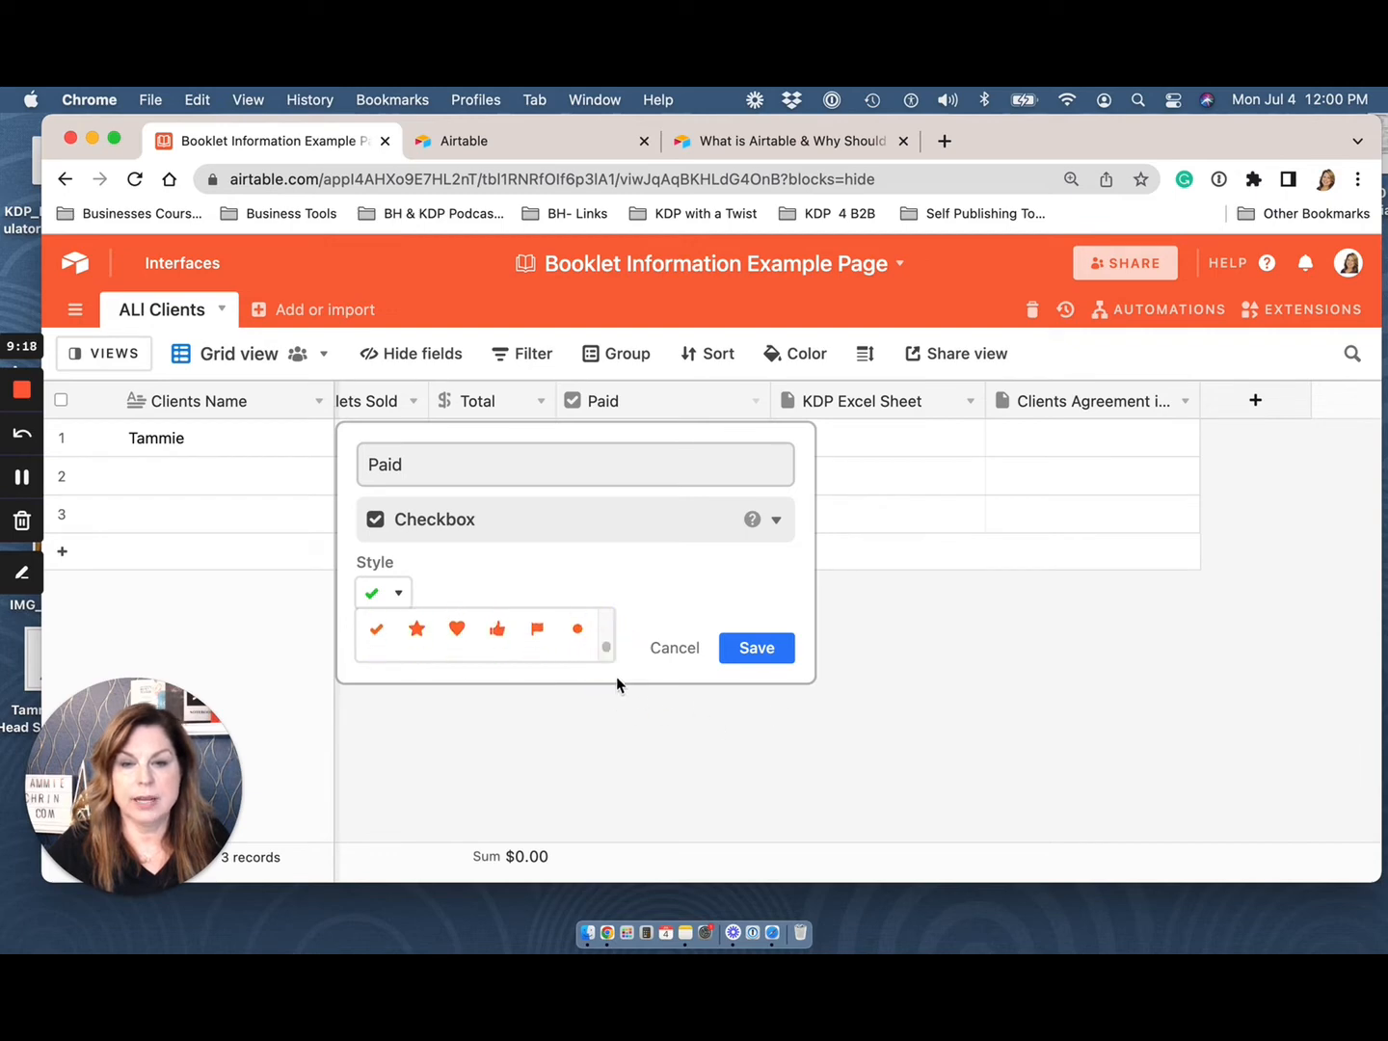
{"action": "left_click", "coordinate": [744, 655]}
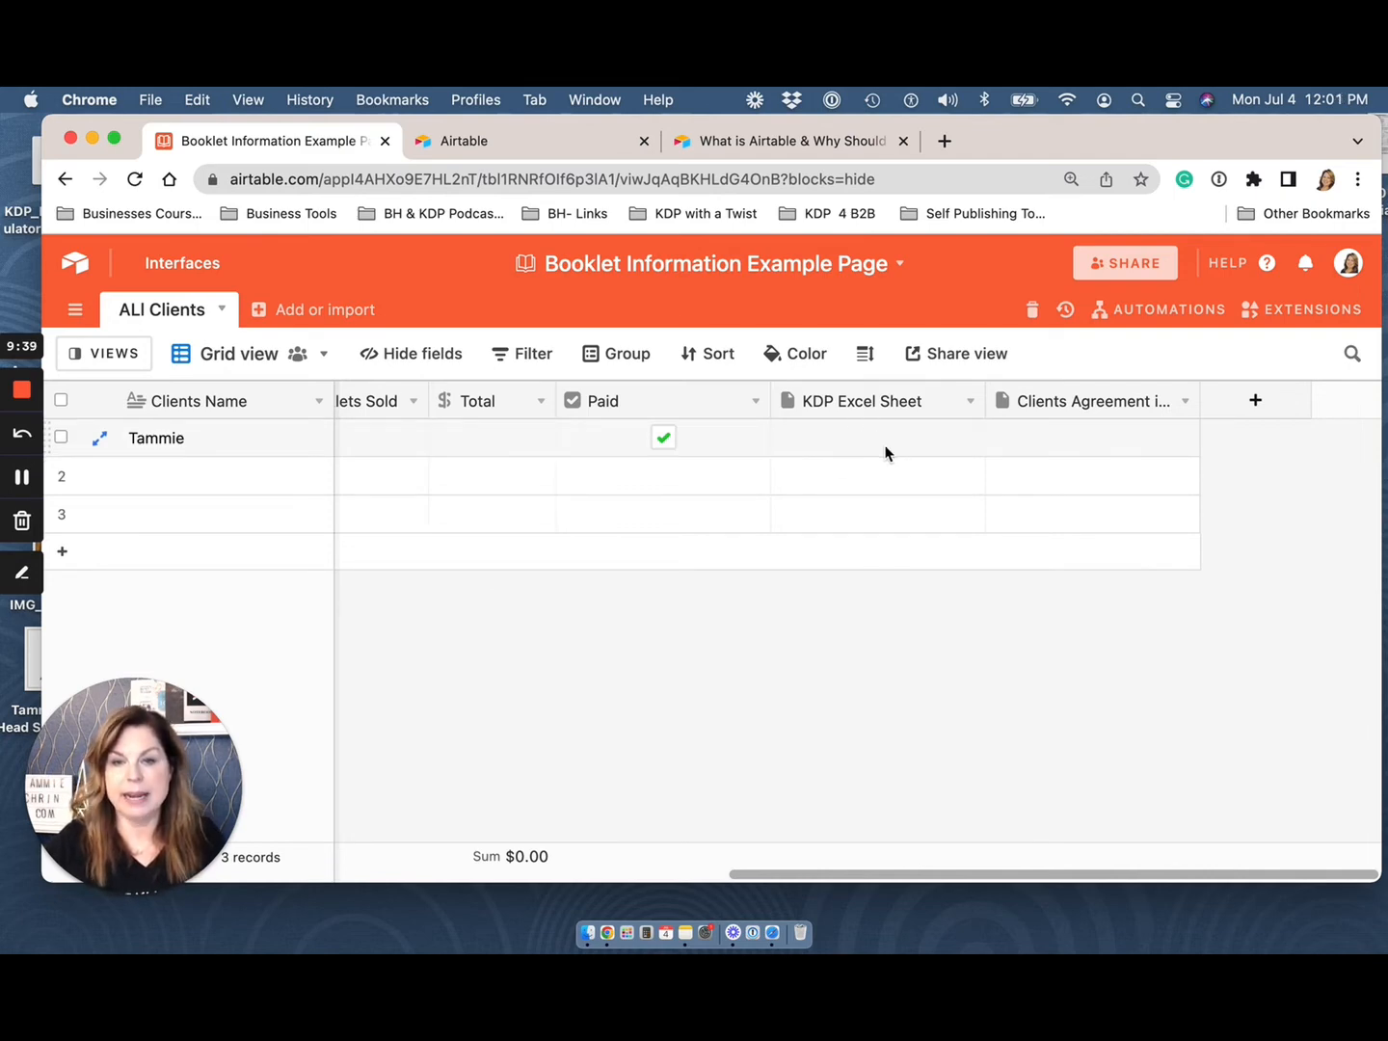
Step: Examine the Clients Agreement info field's type settings and the alternative types, and save the field as Attachment
{"action": "double_click", "coordinate": [1189, 407]}
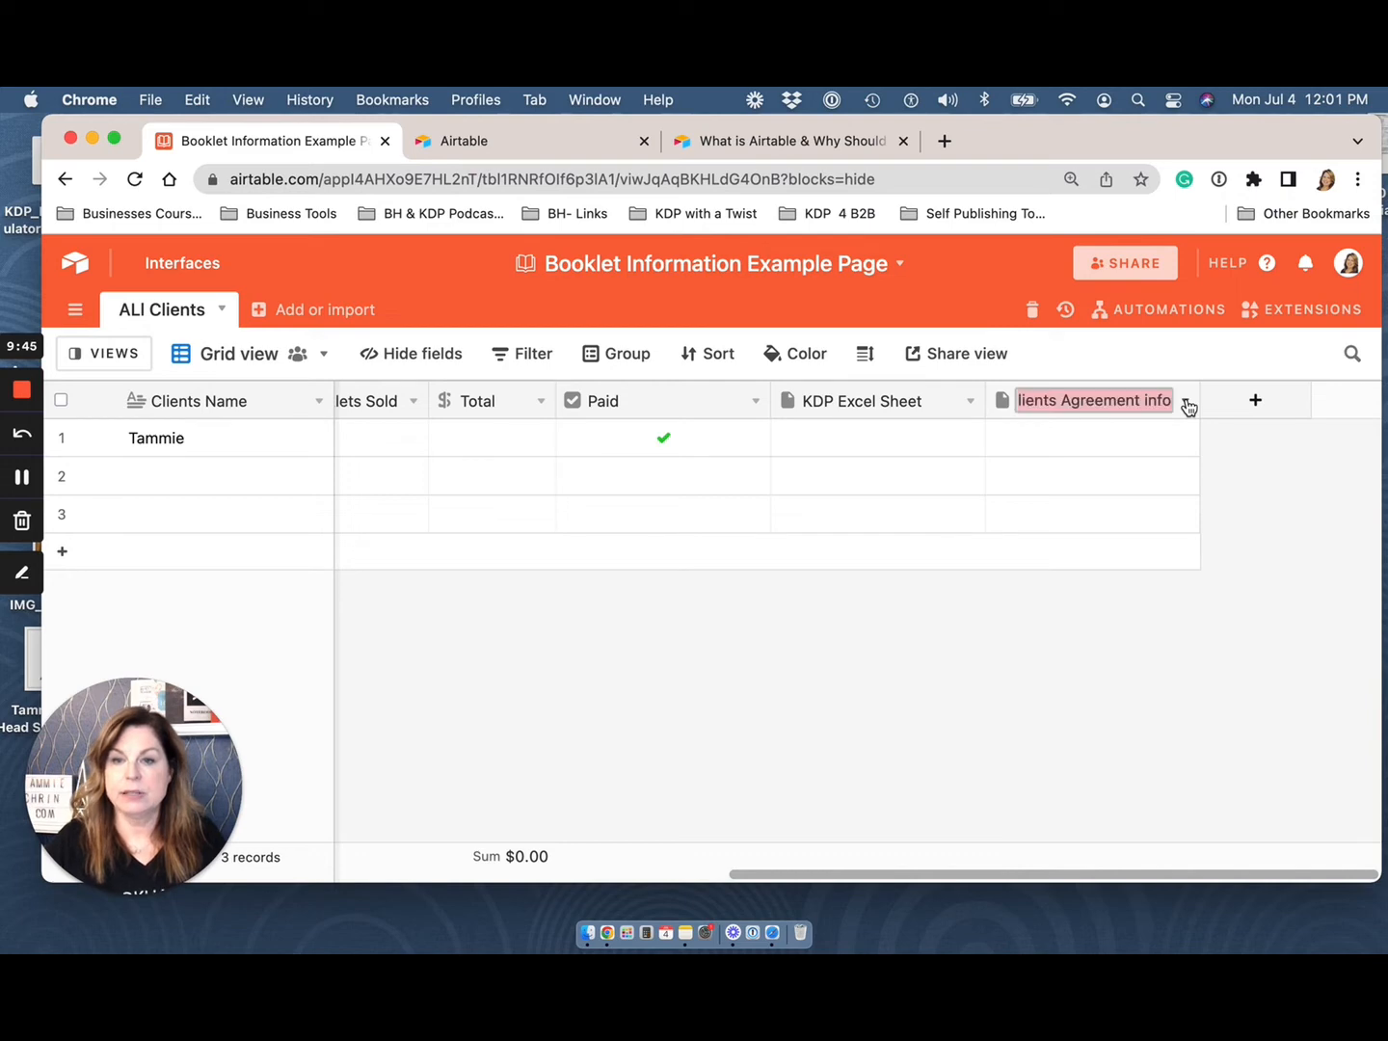
{"action": "left_click", "coordinate": [1186, 405]}
{"action": "left_click", "coordinate": [1185, 404]}
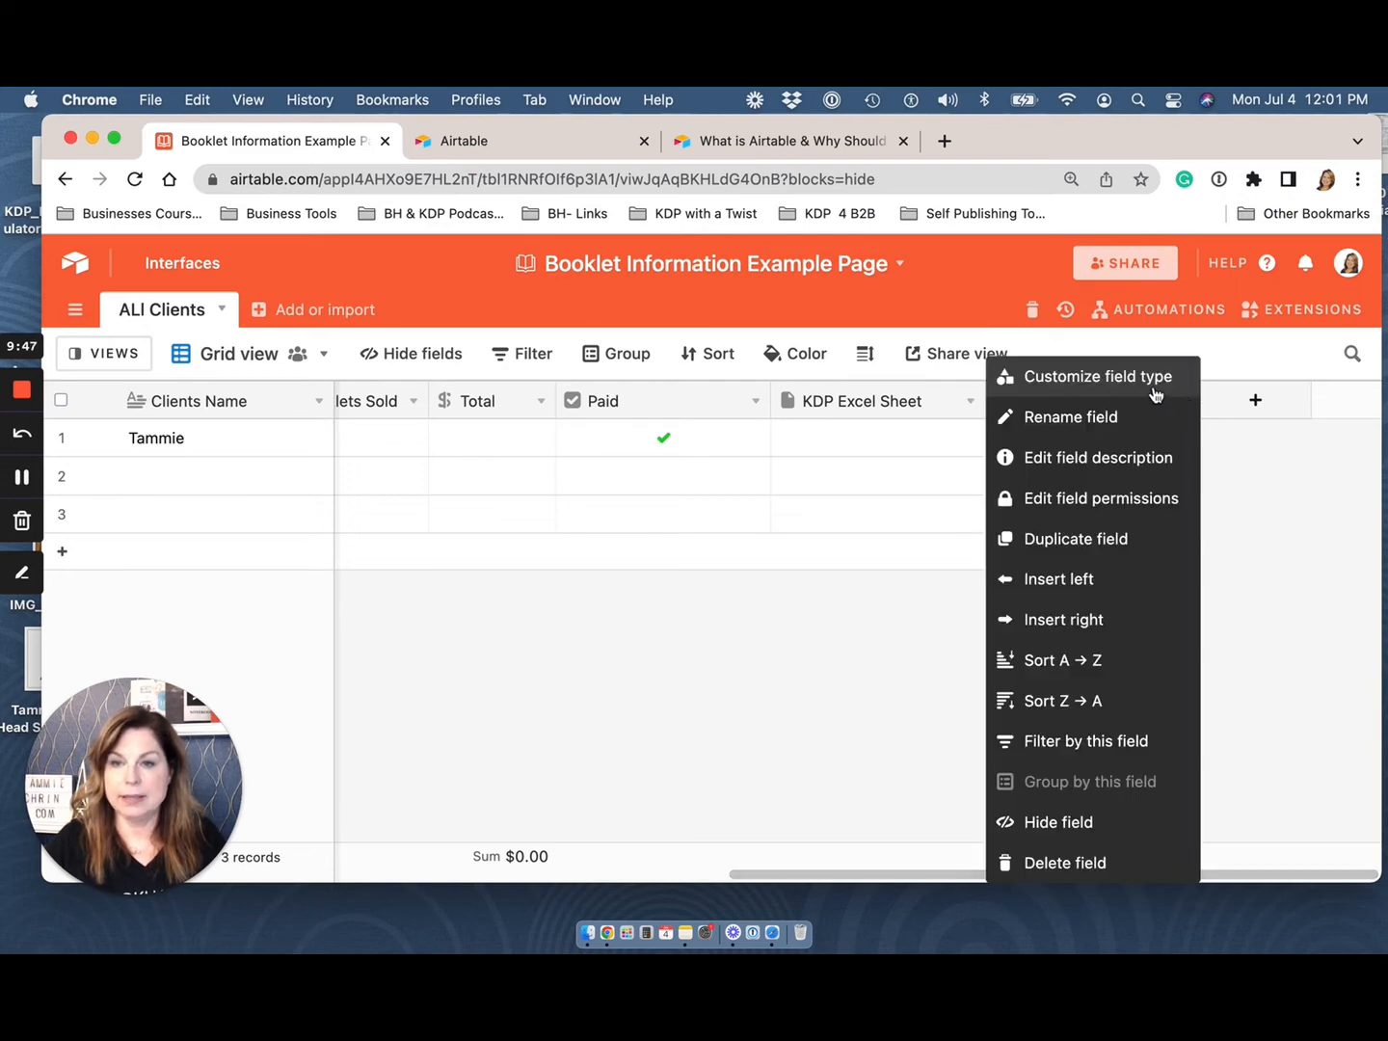
{"action": "left_click", "coordinate": [1112, 384]}
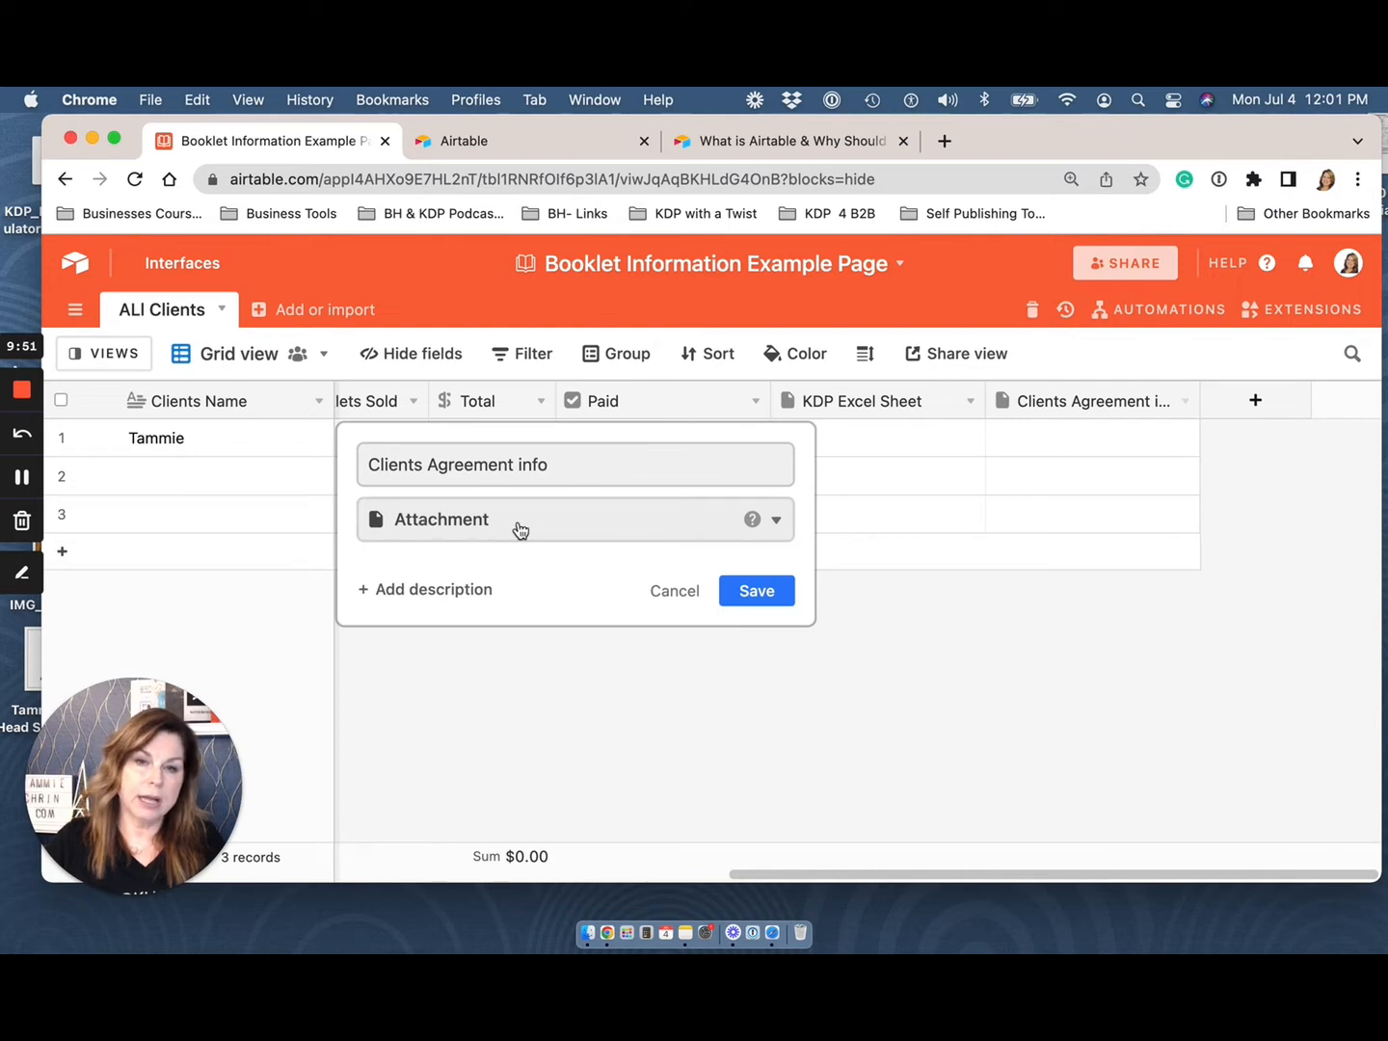
{"action": "left_click", "coordinate": [779, 522]}
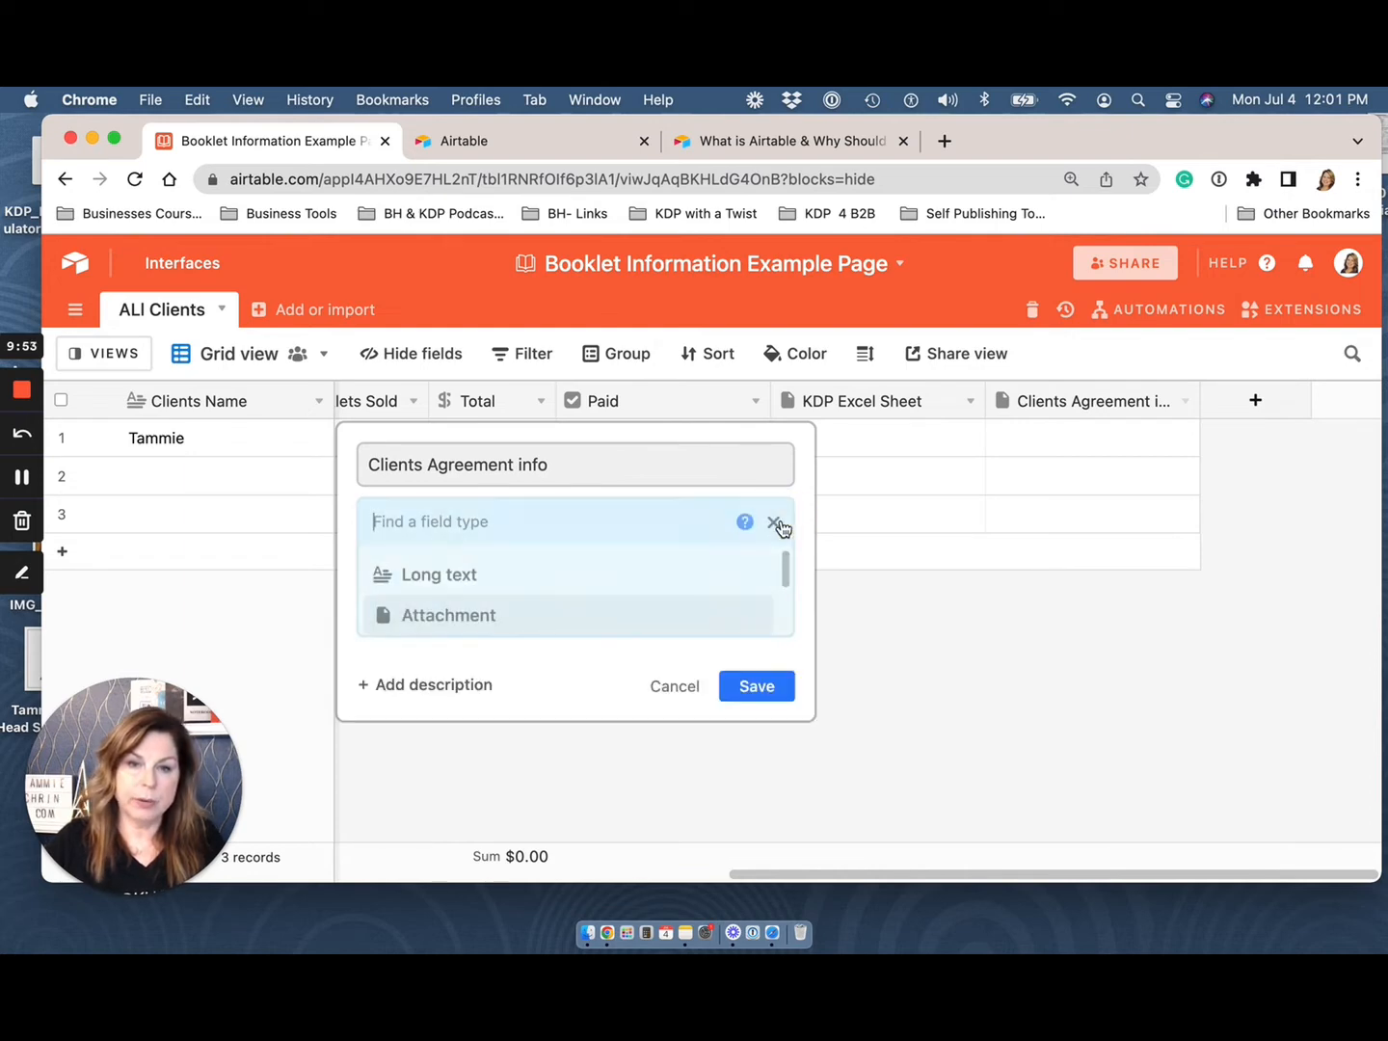
{"action": "scroll", "coordinate": [568, 577], "scroll_direction": "down", "scroll_amount": 1}
{"action": "scroll", "coordinate": [569, 577], "scroll_direction": "down", "scroll_amount": 5}
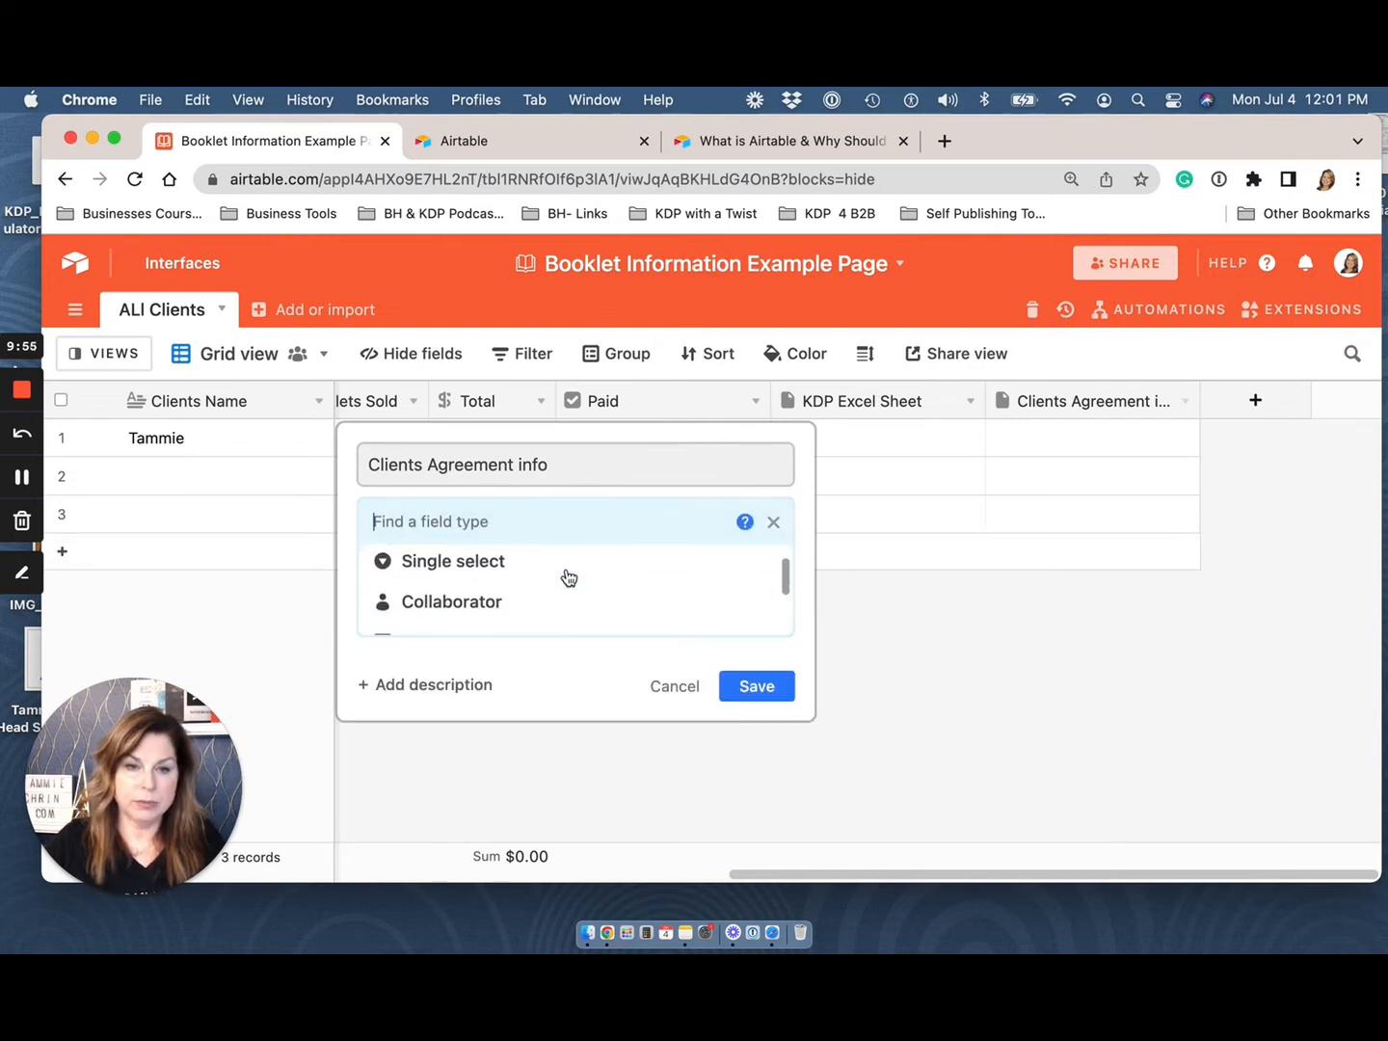
{"action": "scroll", "coordinate": [568, 576], "scroll_direction": "up", "scroll_amount": 6}
{"action": "scroll", "coordinate": [468, 606], "scroll_direction": "down", "scroll_amount": 3}
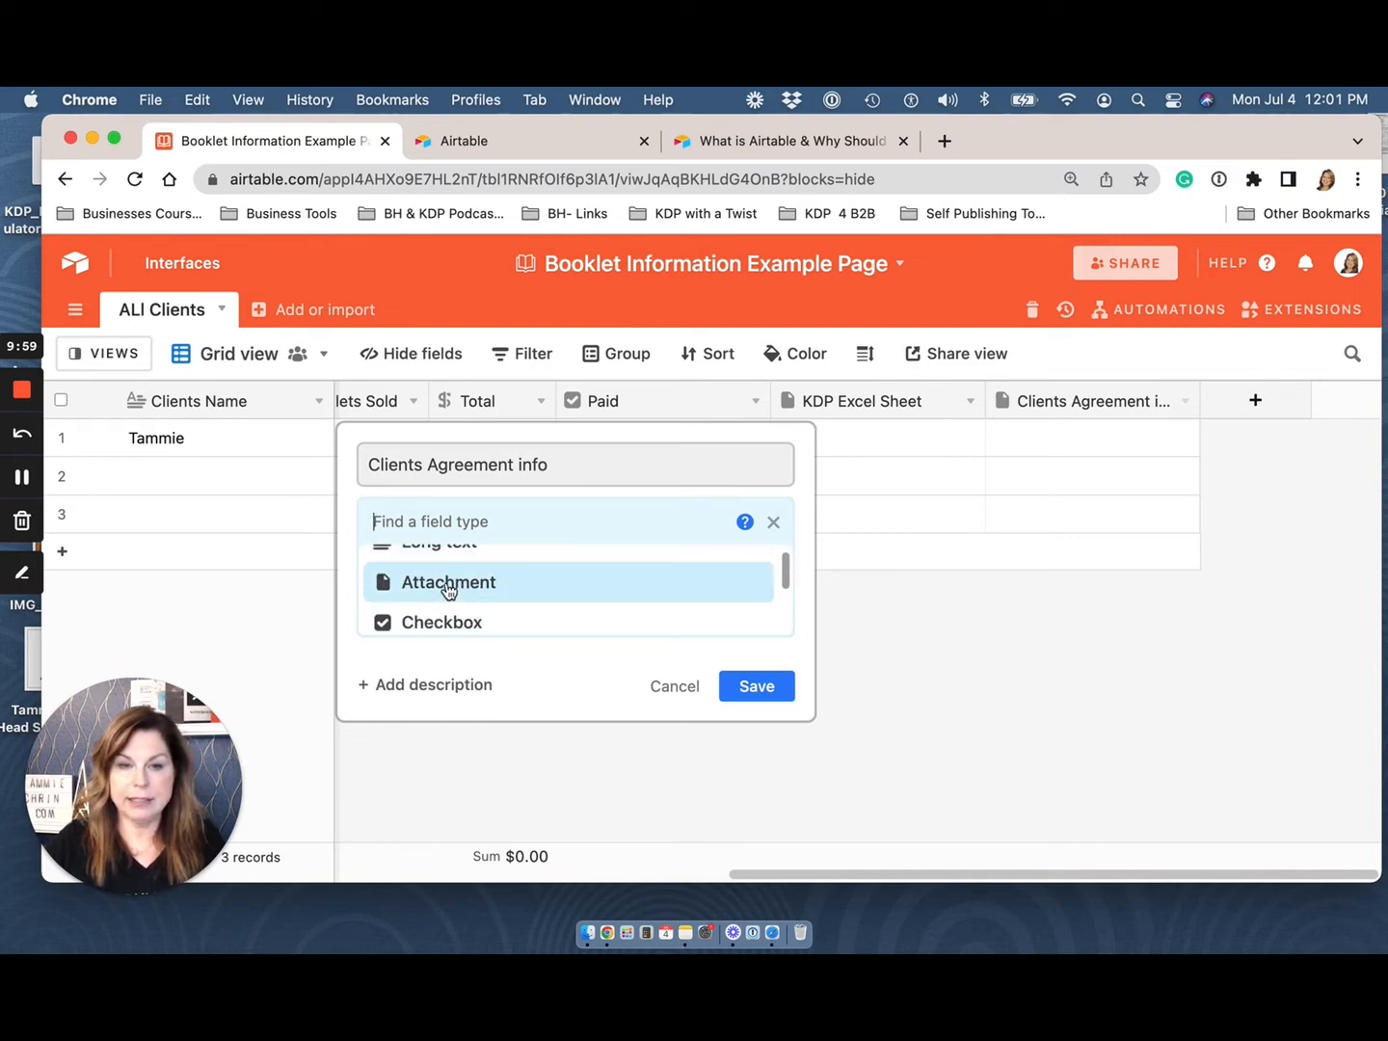
{"action": "left_click", "coordinate": [760, 687]}
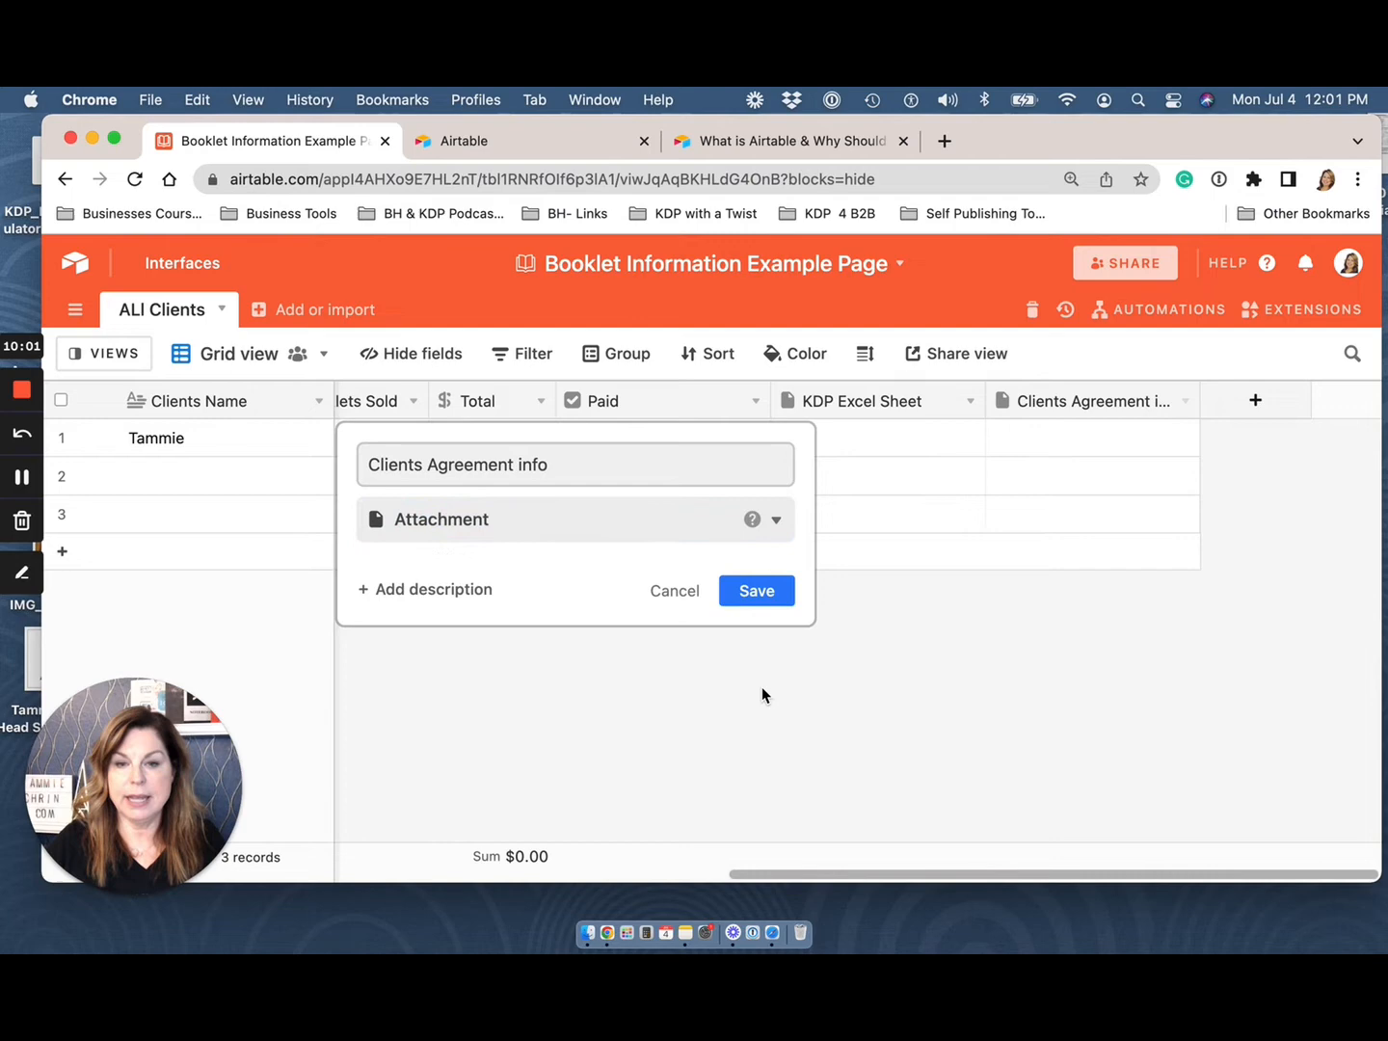
{"action": "left_click", "coordinate": [752, 590]}
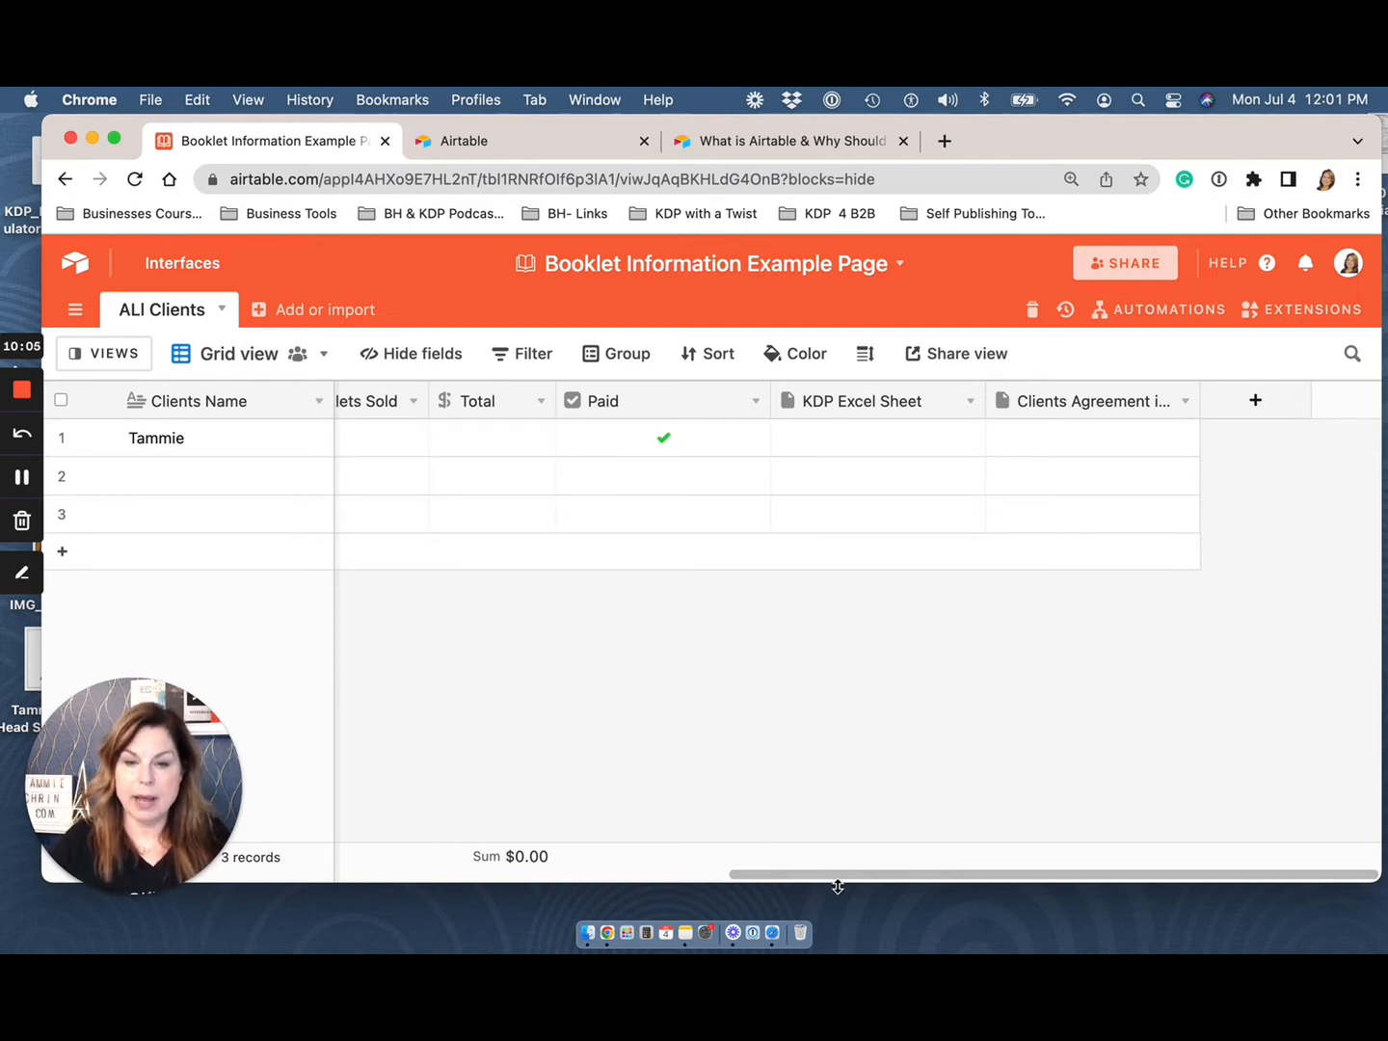
{"action": "left_click_drag", "start_coordinate": [838, 880], "coordinate": [546, 863]}
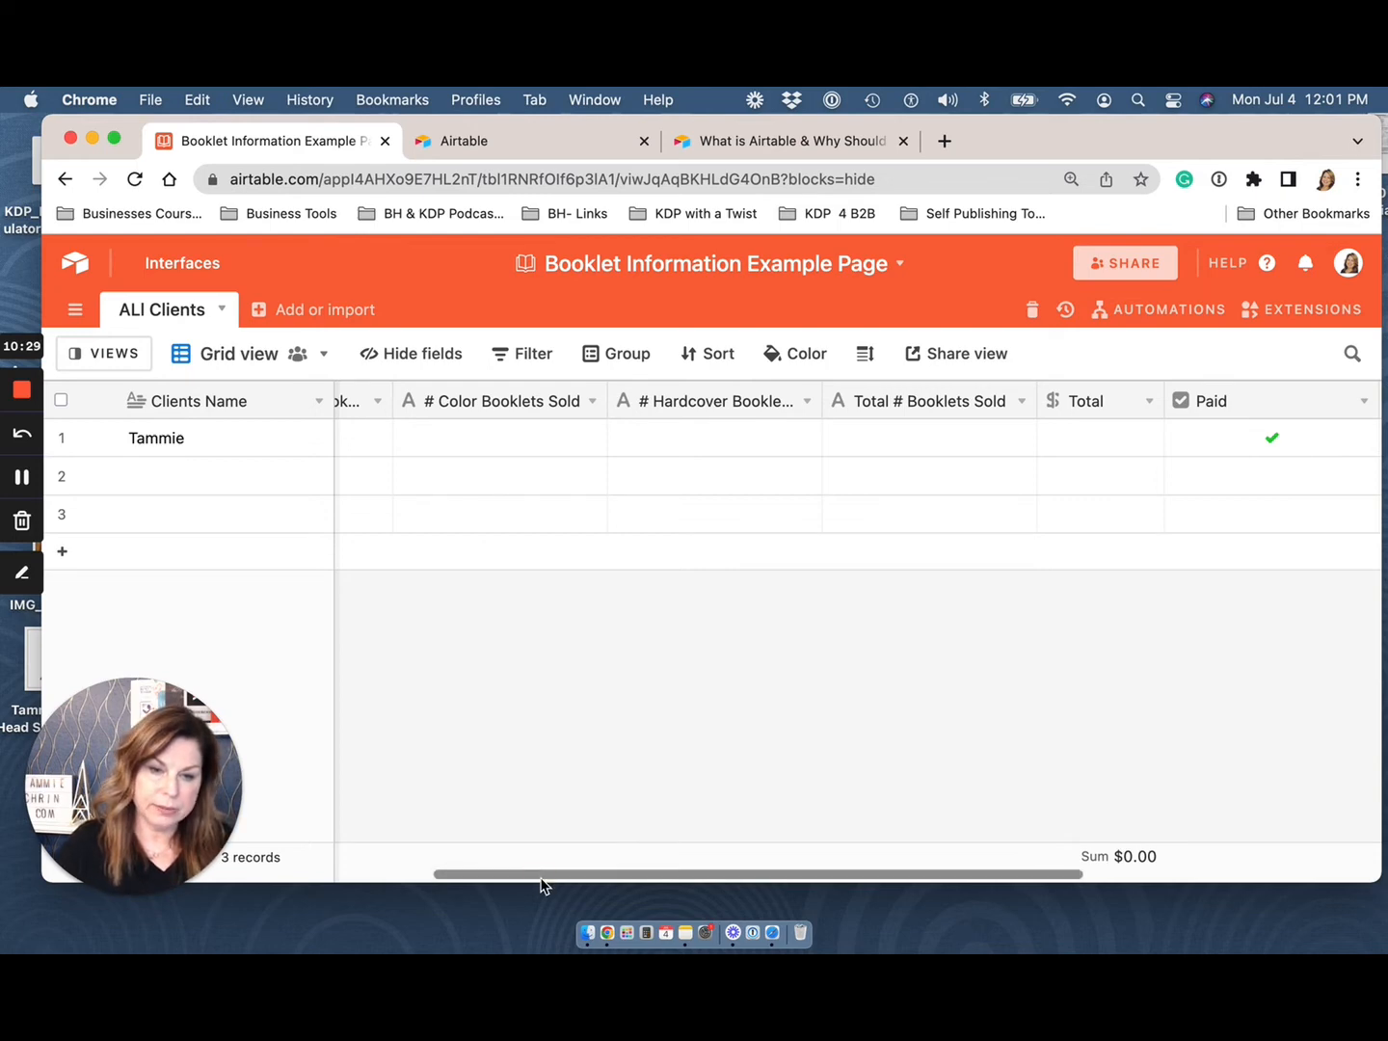
Step: Open the first client's record in expanded view and look through its fields
{"action": "left_click_drag", "start_coordinate": [508, 883], "coordinate": [370, 883]}
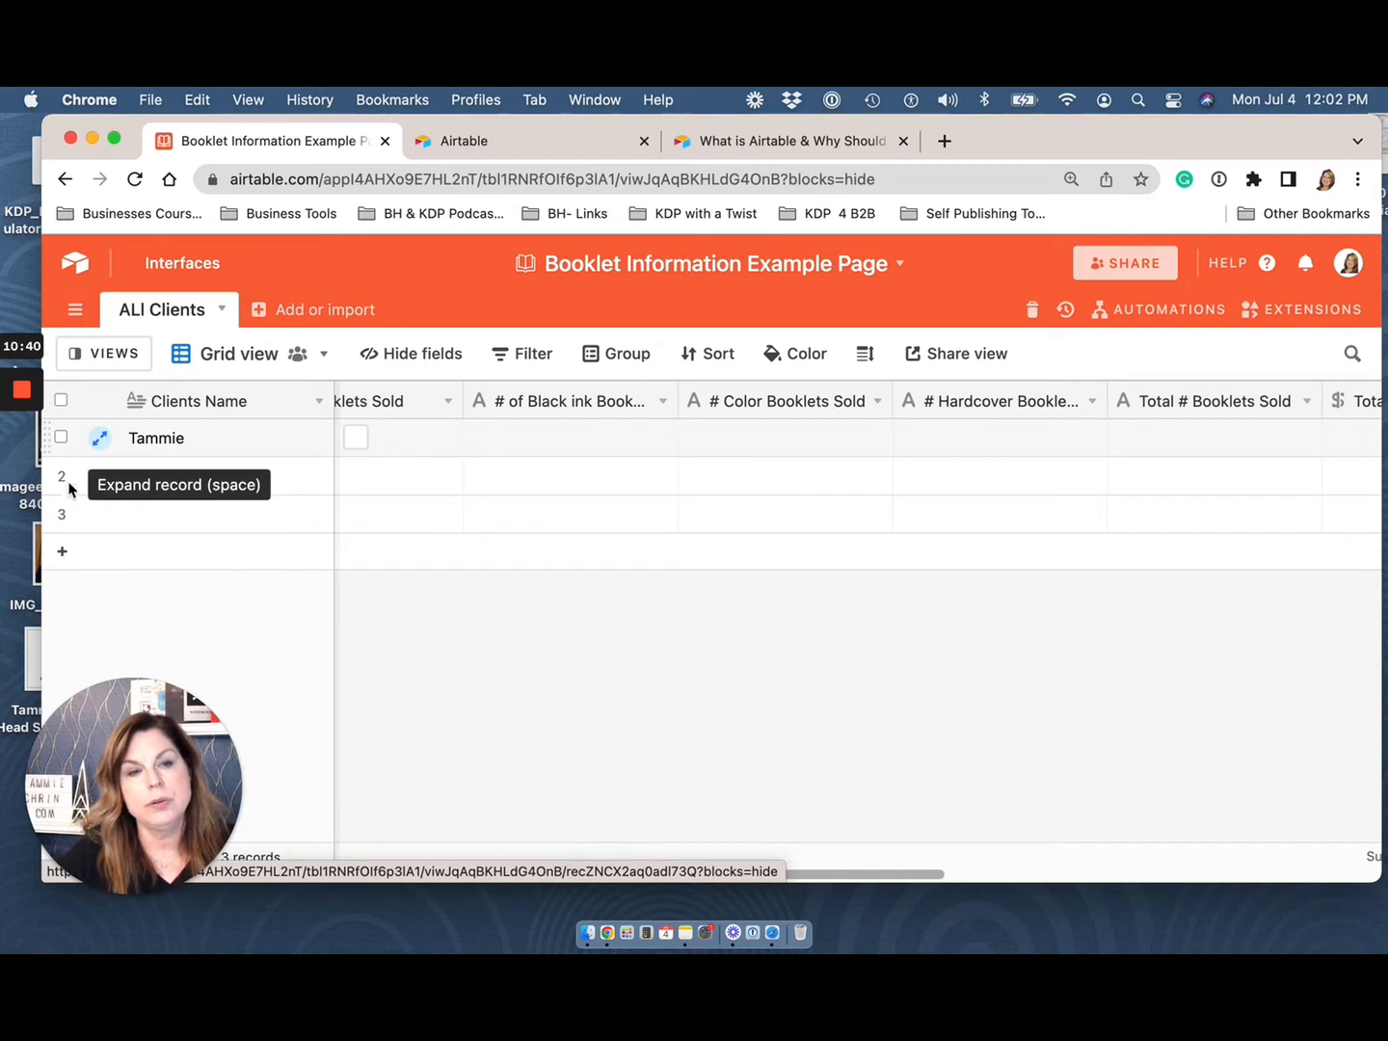
{"action": "left_click", "coordinate": [101, 442]}
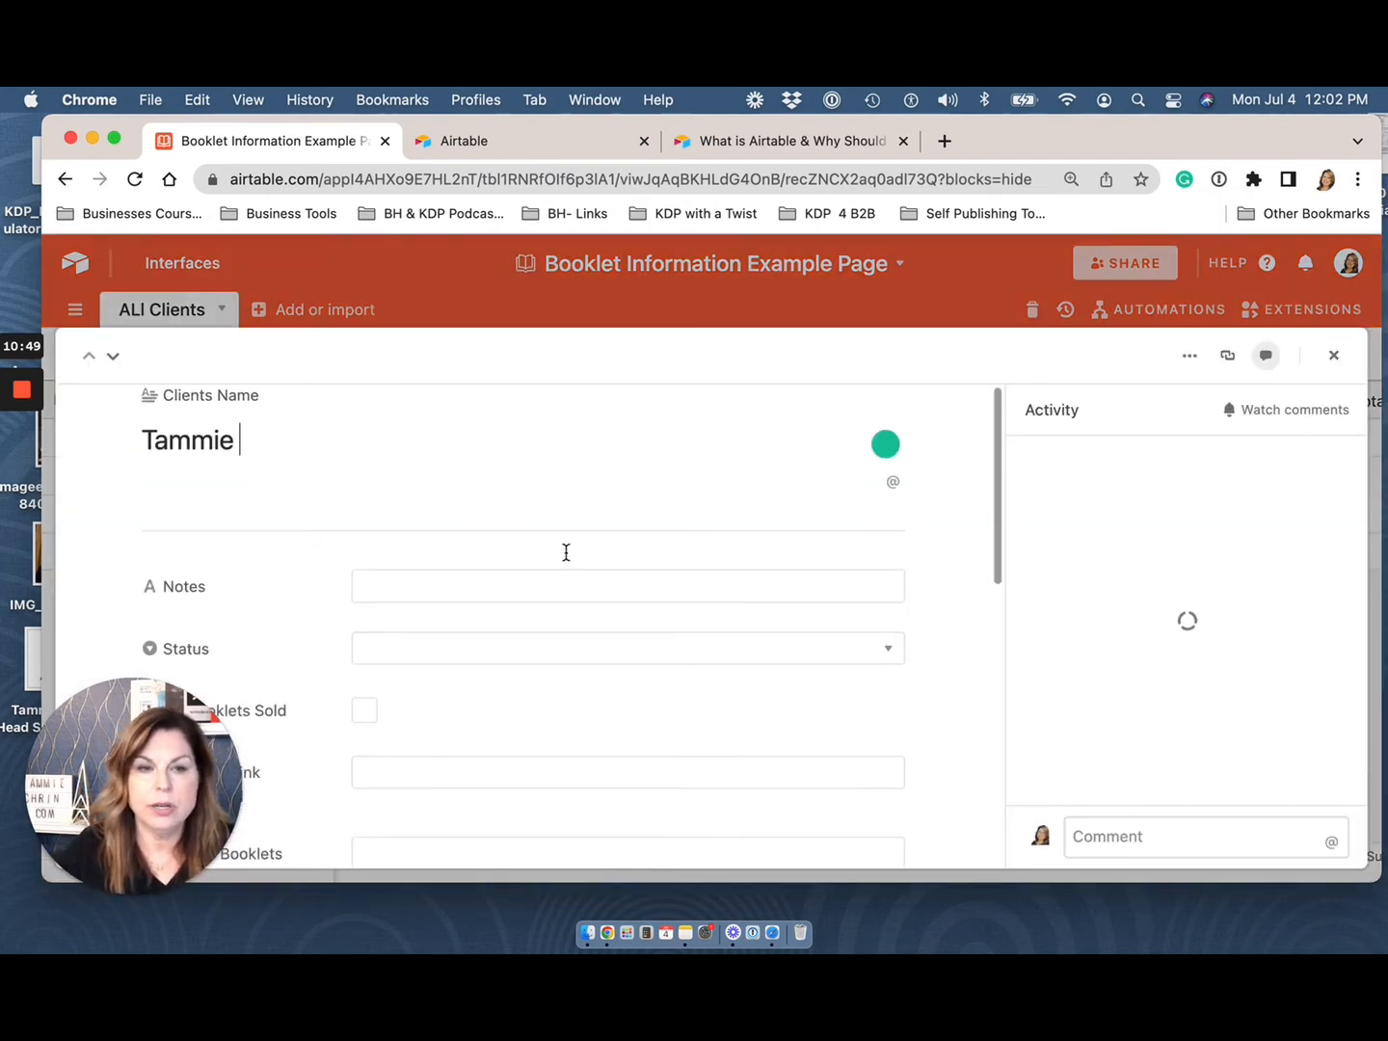
{"action": "scroll", "coordinate": [567, 559], "scroll_direction": "down", "scroll_amount": 2}
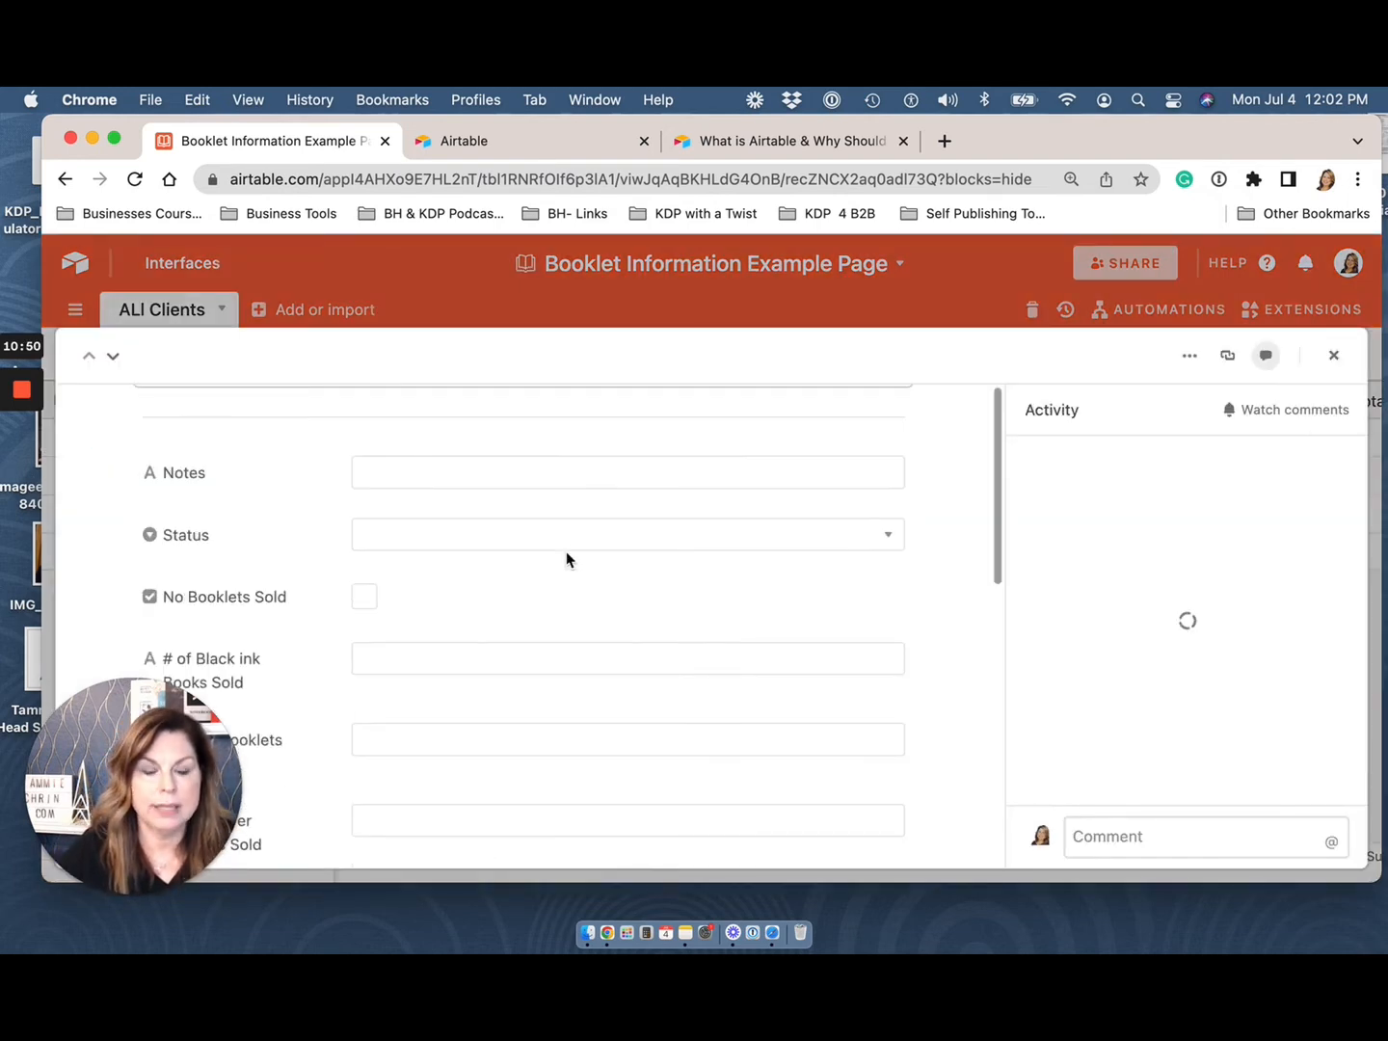
{"action": "scroll", "coordinate": [539, 391], "scroll_direction": "down", "scroll_amount": 1}
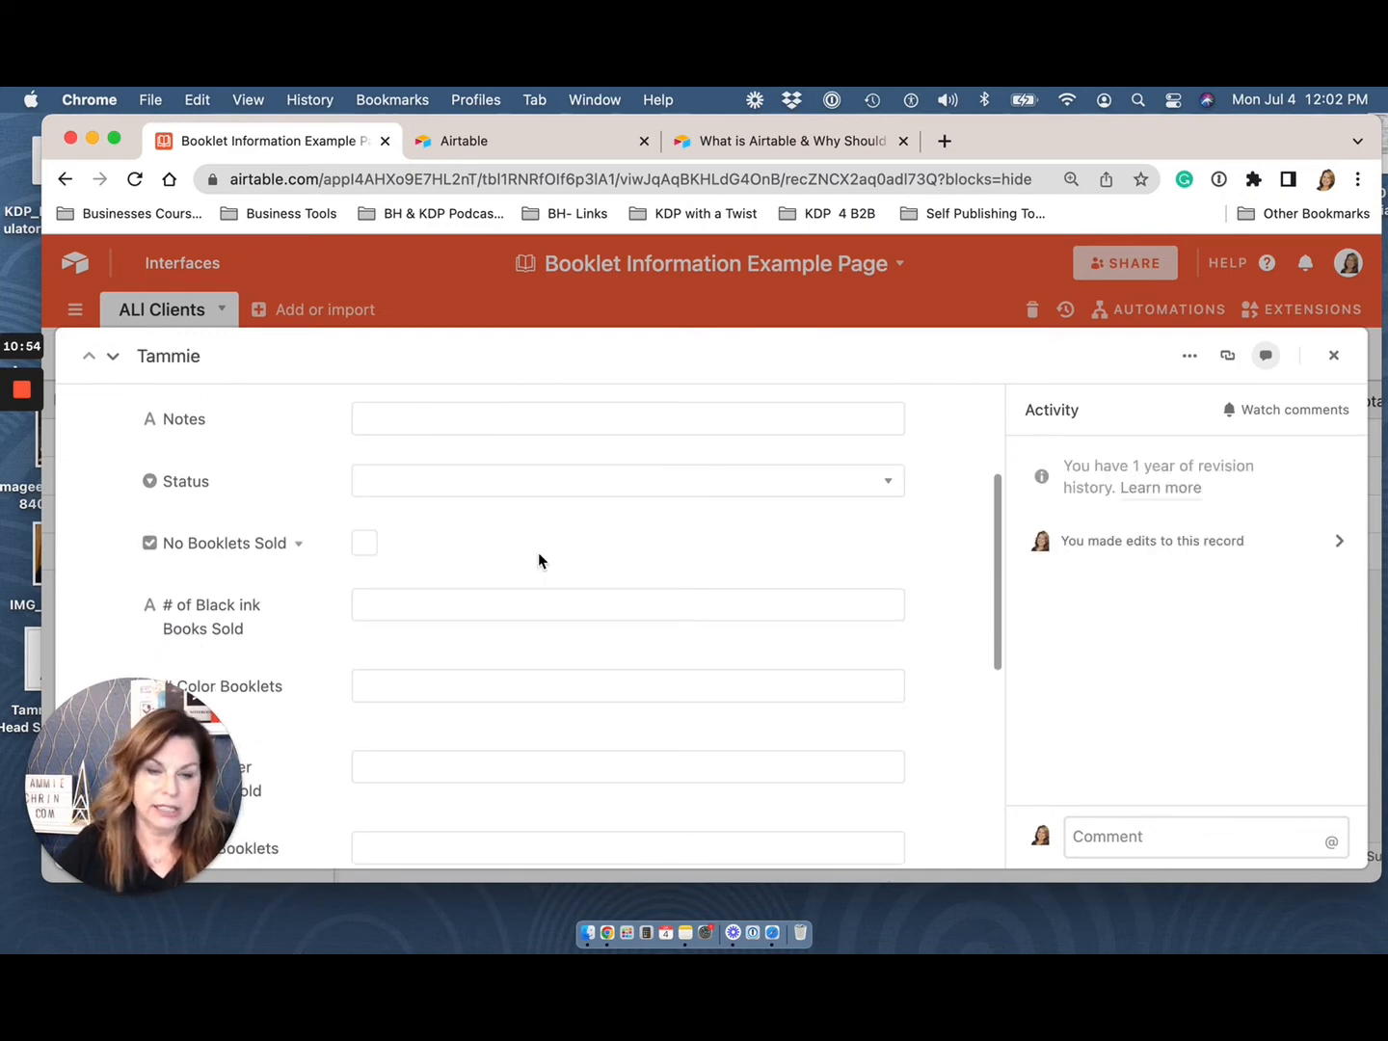
{"action": "scroll", "coordinate": [538, 560], "scroll_direction": "down", "scroll_amount": 1}
{"action": "scroll", "coordinate": [538, 560], "scroll_direction": "down", "scroll_amount": 2}
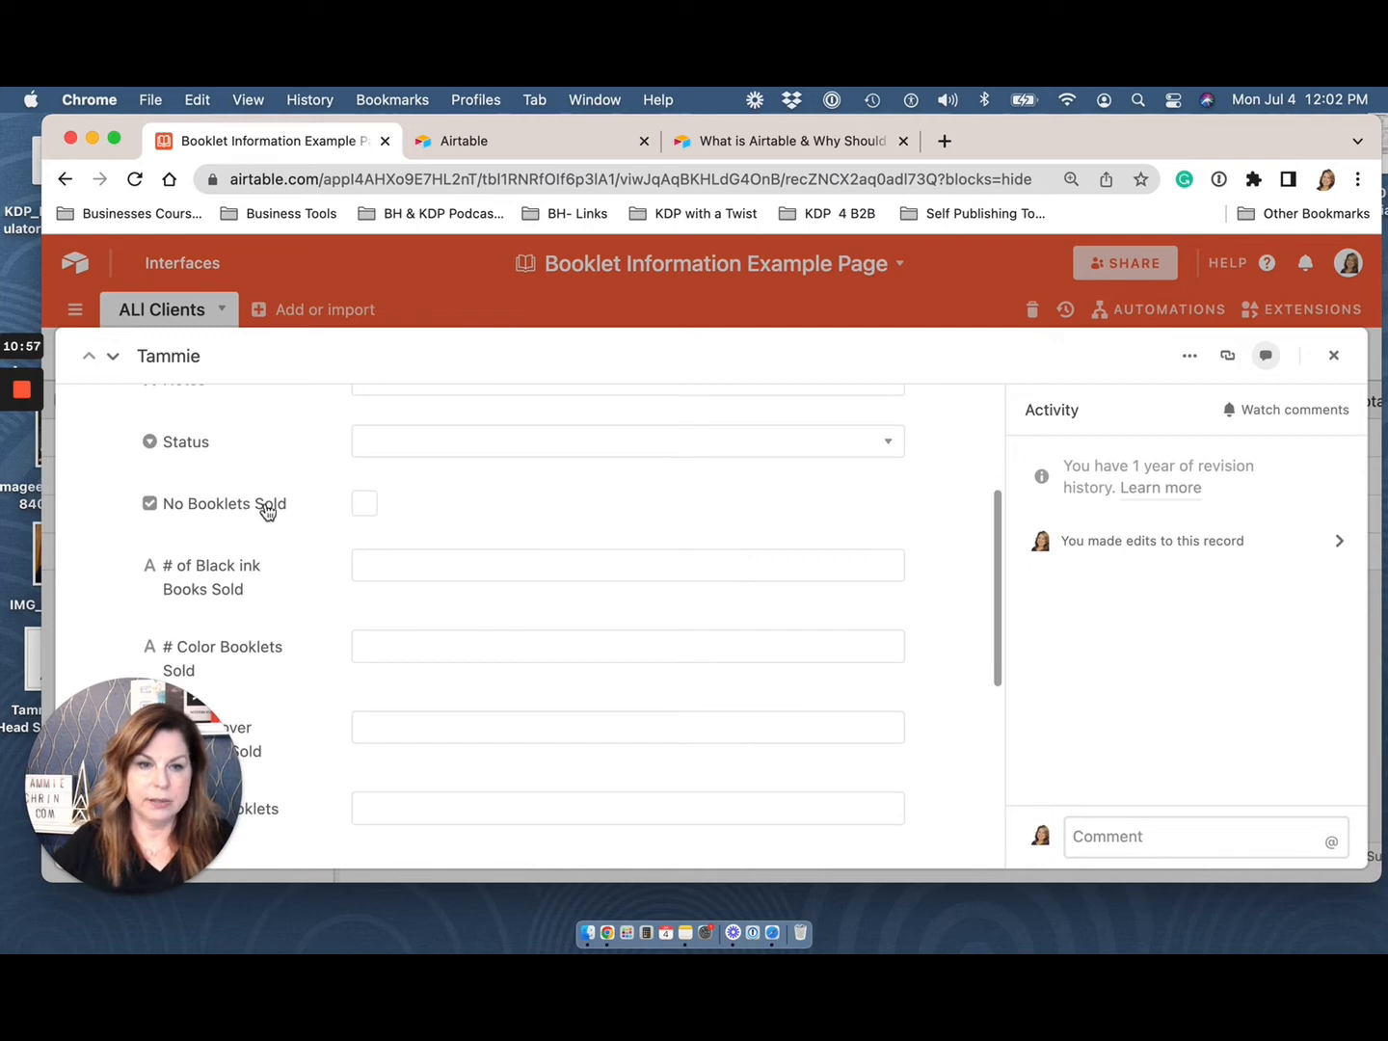
Step: Try checking No Booklets Sold in the client's record, and clear it again
{"action": "left_click", "coordinate": [365, 506]}
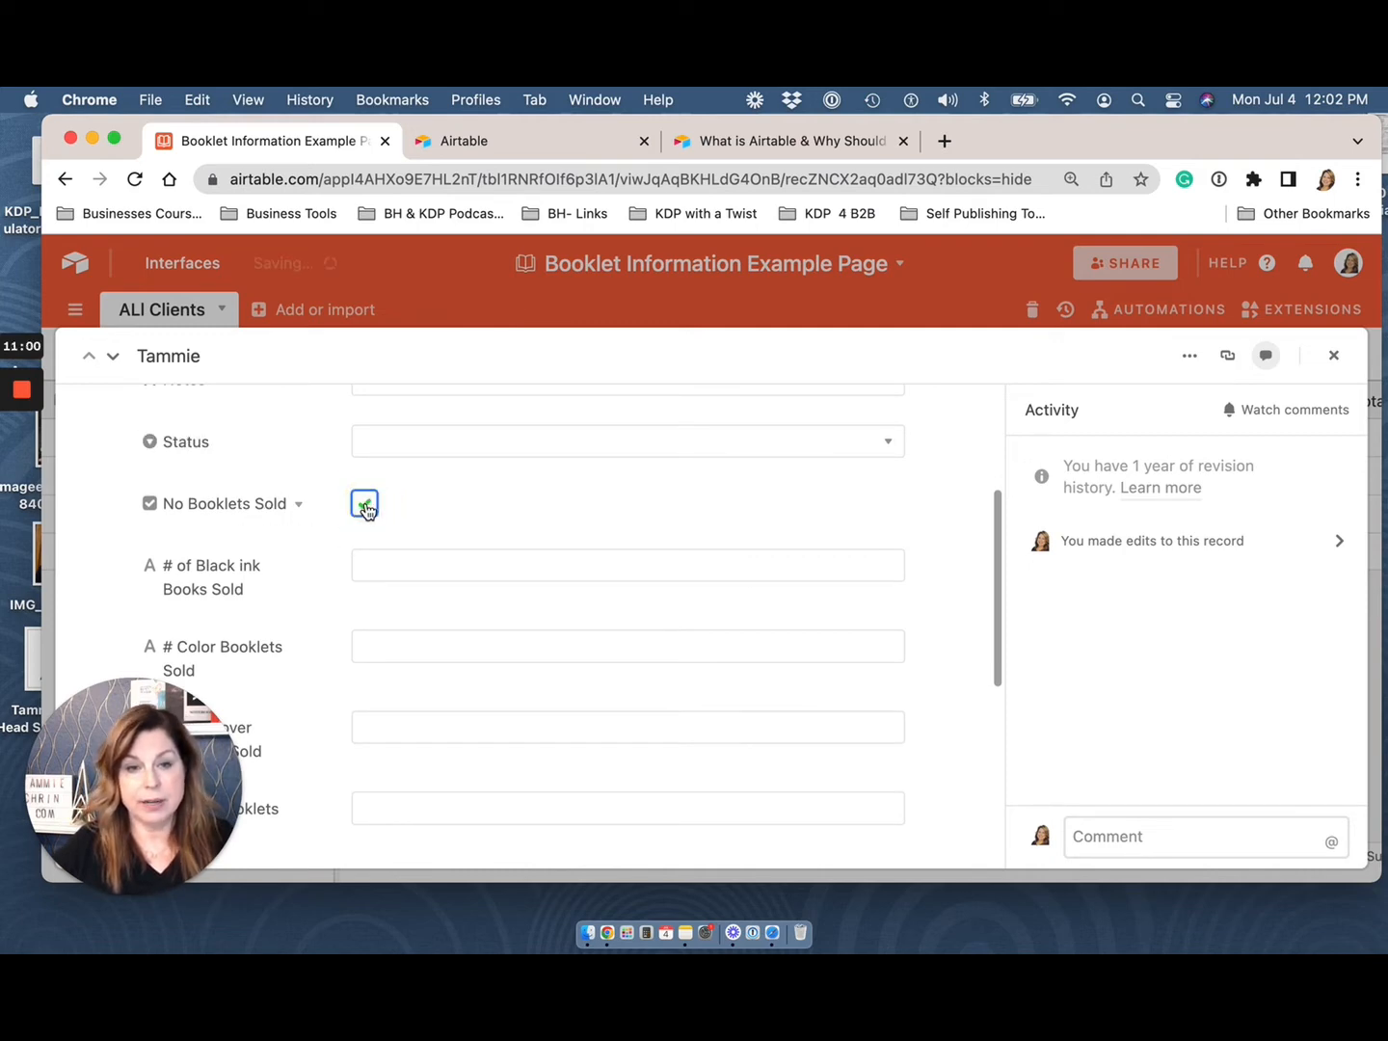
{"action": "left_click", "coordinate": [365, 507]}
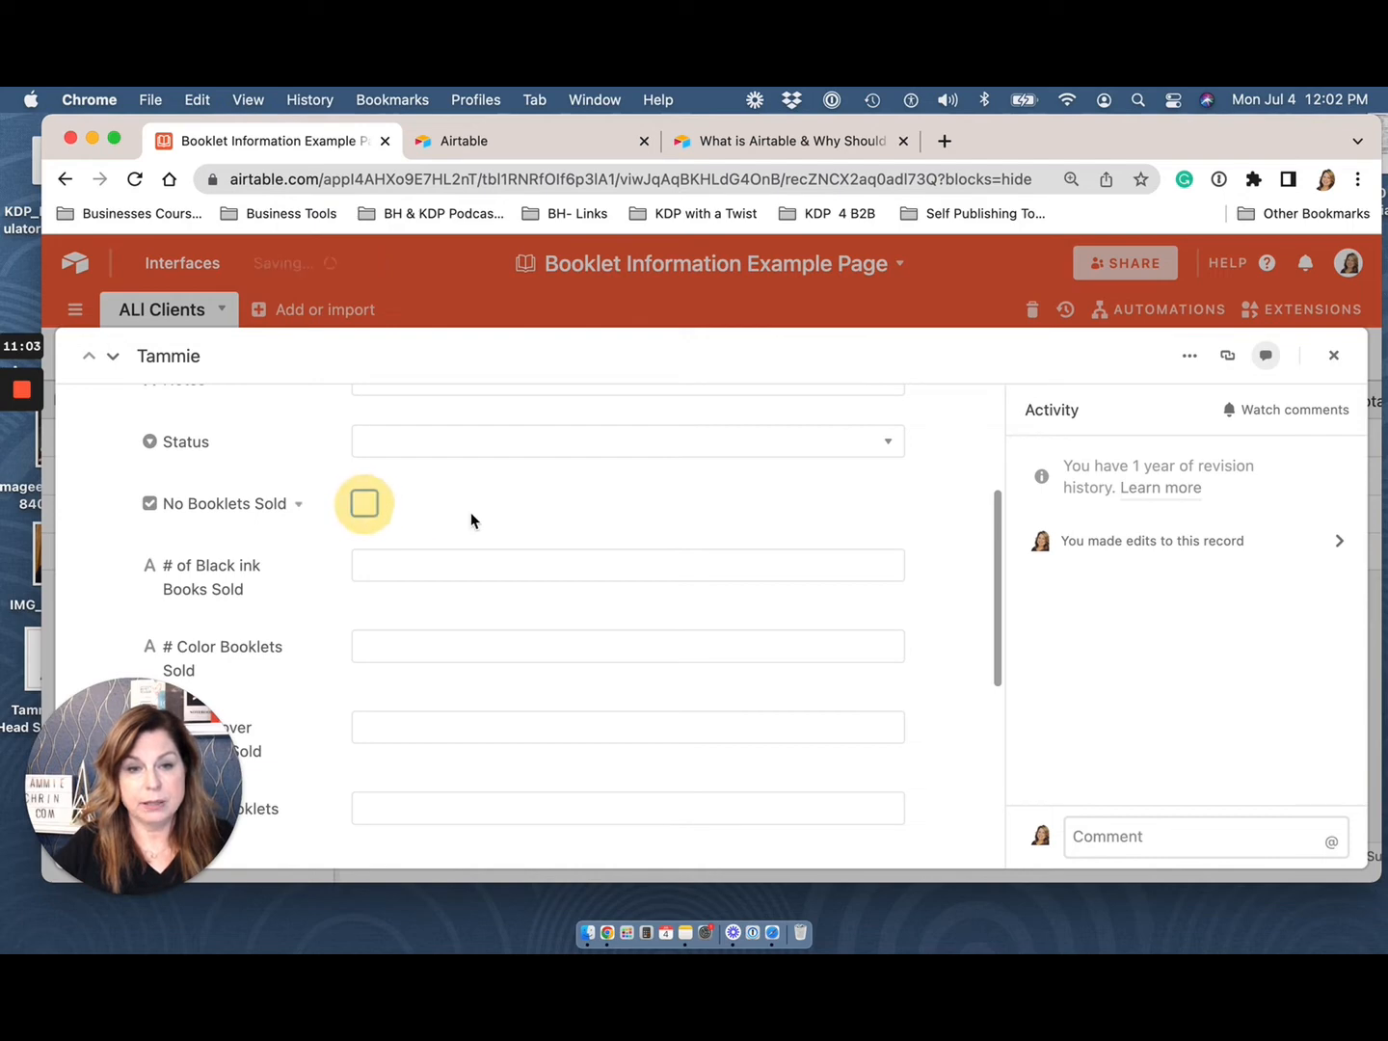
{"action": "scroll", "coordinate": [471, 520], "scroll_direction": "down", "scroll_amount": 2}
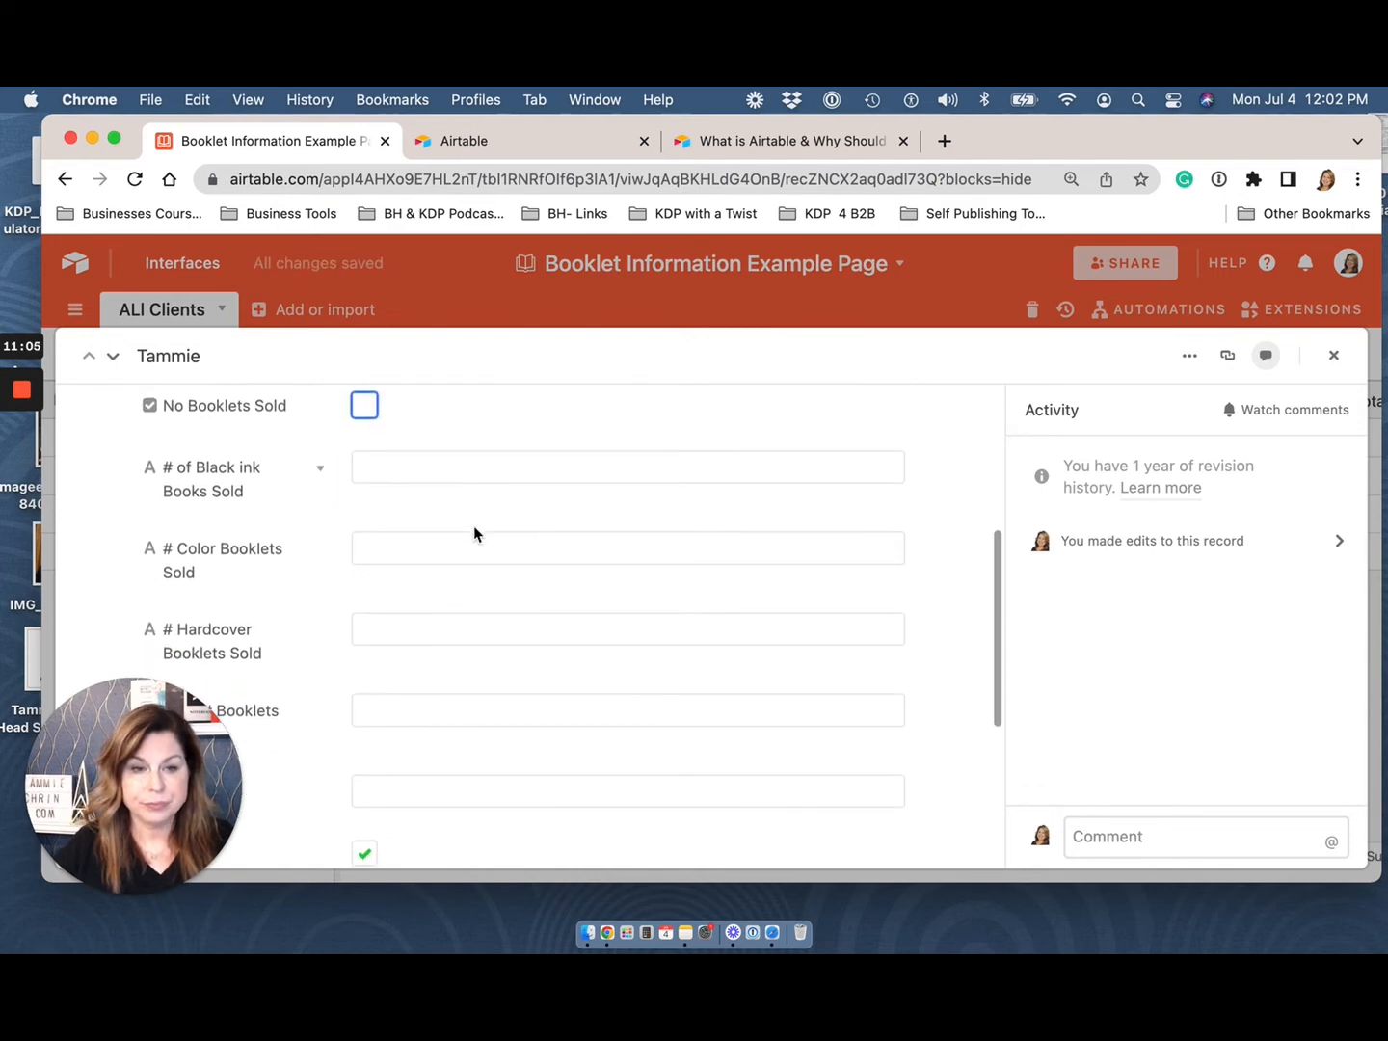
{"action": "left_click", "coordinate": [419, 533]}
Step: Enter "Great Idea for a book" in the Notes field of the client's record
{"action": "scroll", "coordinate": [454, 542], "scroll_direction": "up", "scroll_amount": 2}
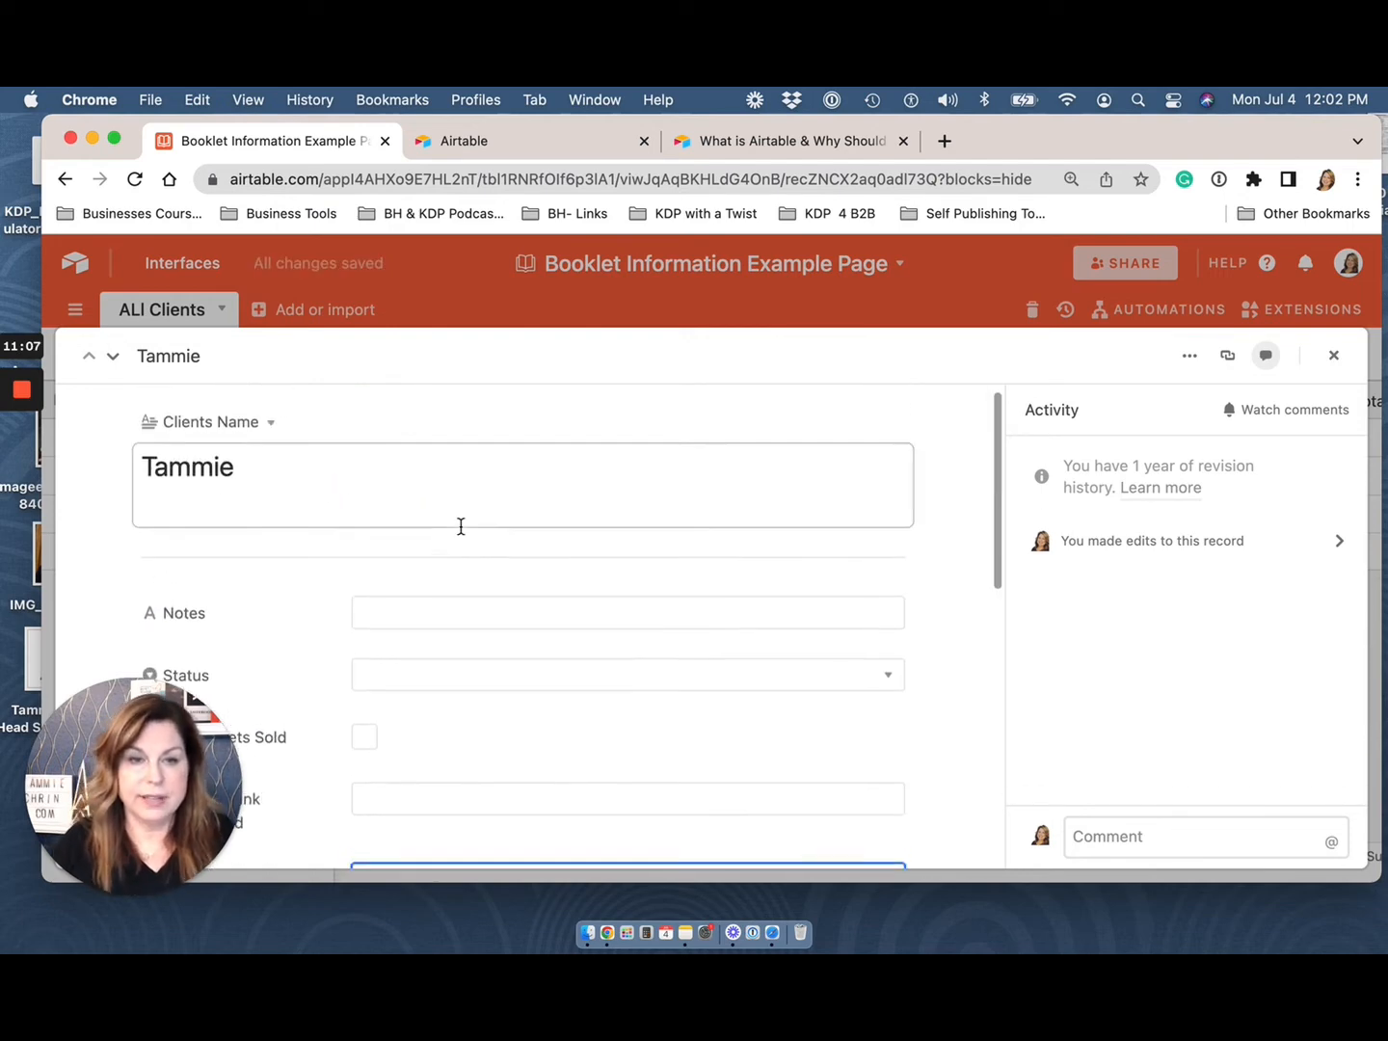
{"action": "left_click", "coordinate": [409, 566]}
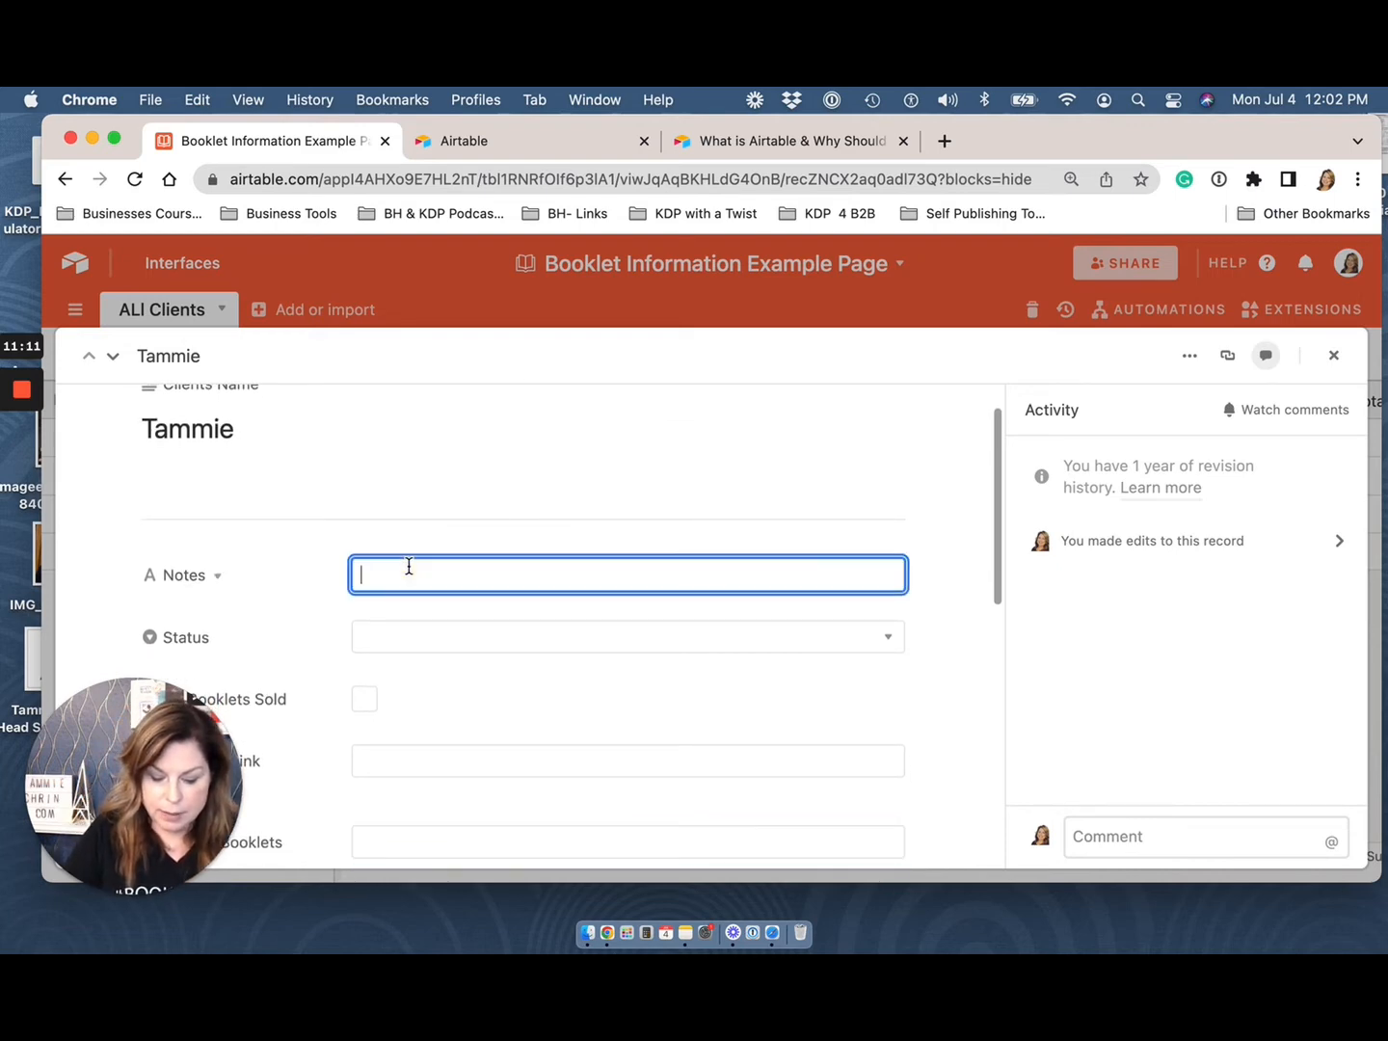
{"action": "type", "text": "Great Idea for a book"}
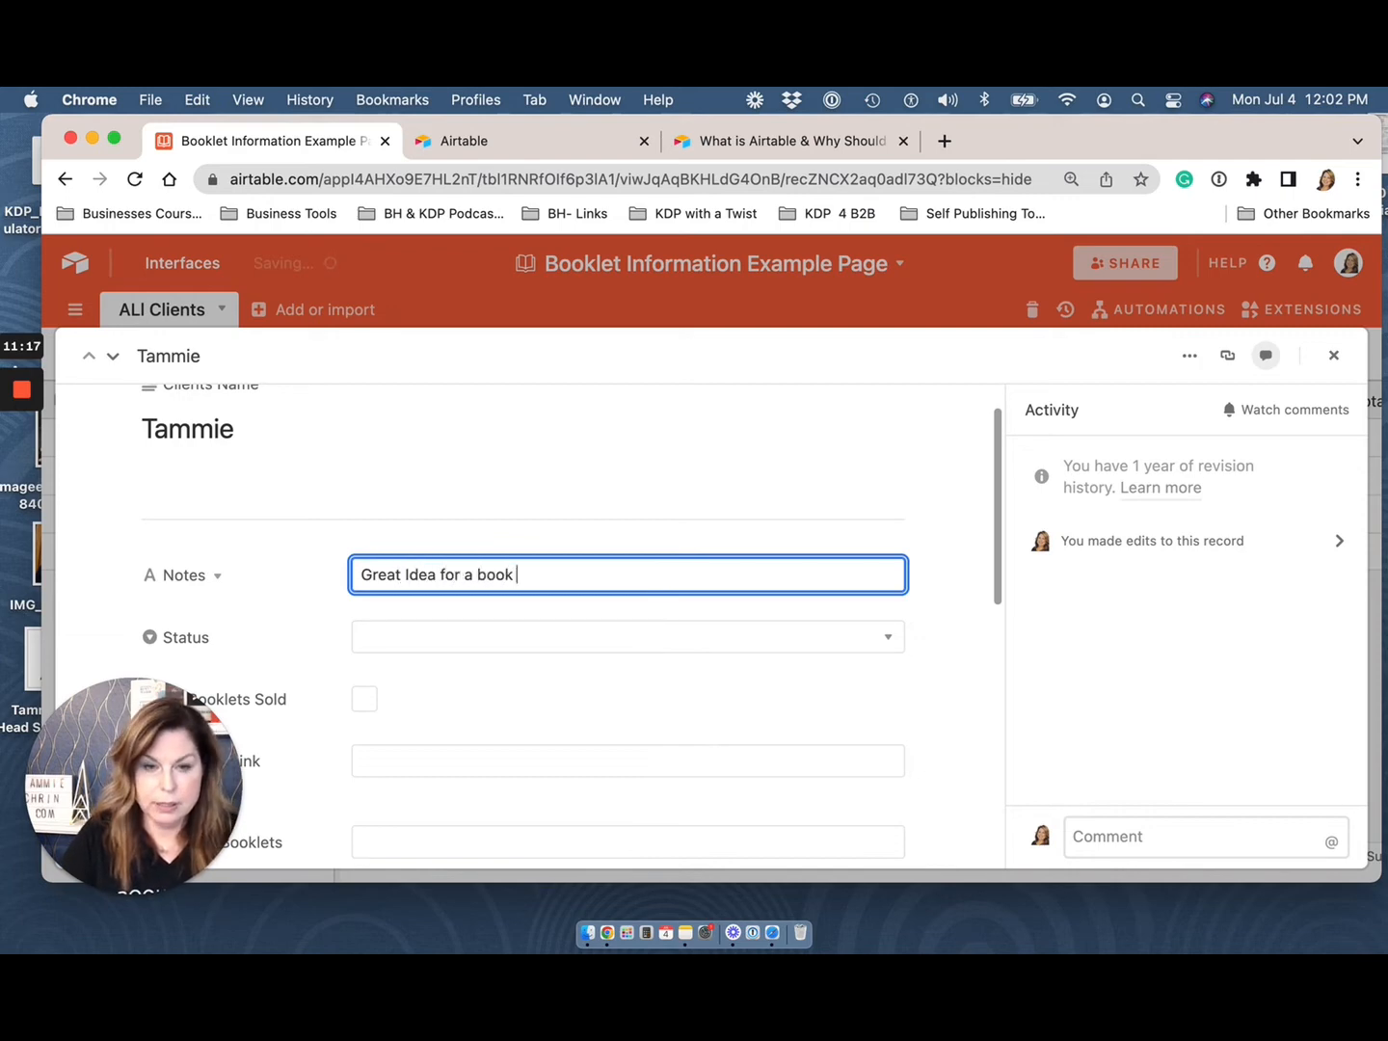
{"action": "left_click", "coordinate": [303, 556]}
{"action": "scroll", "coordinate": [310, 552], "scroll_direction": "down", "scroll_amount": 2}
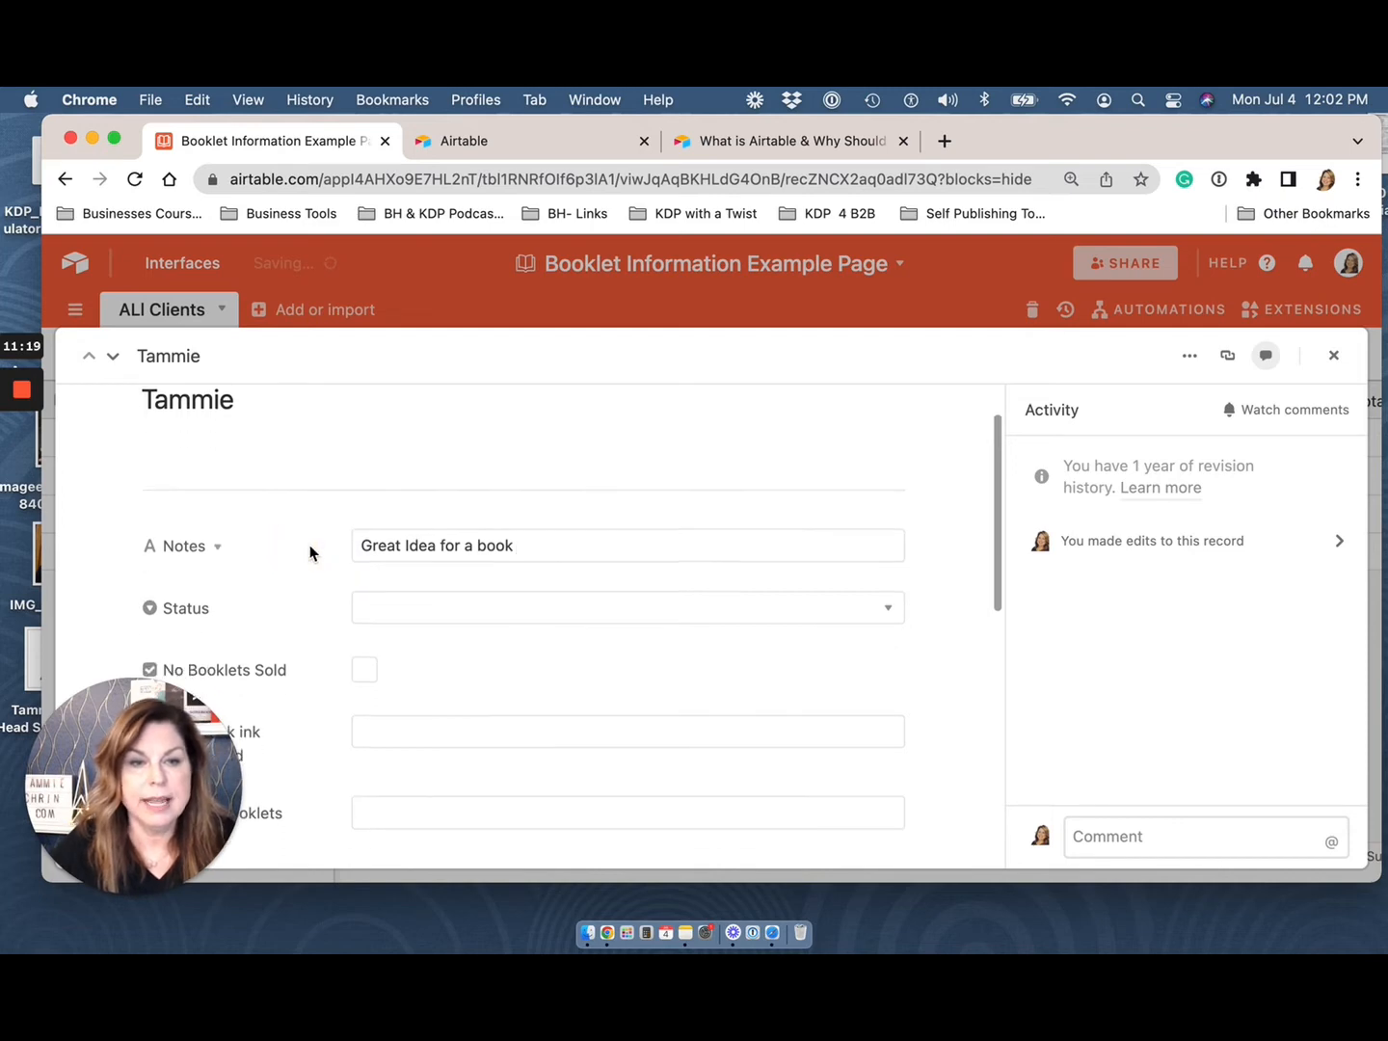
Step: Add the client's last name after the first name in the Clients Name field
{"action": "scroll", "coordinate": [232, 431], "scroll_direction": "up", "scroll_amount": 1}
{"action": "left_click", "coordinate": [226, 412]}
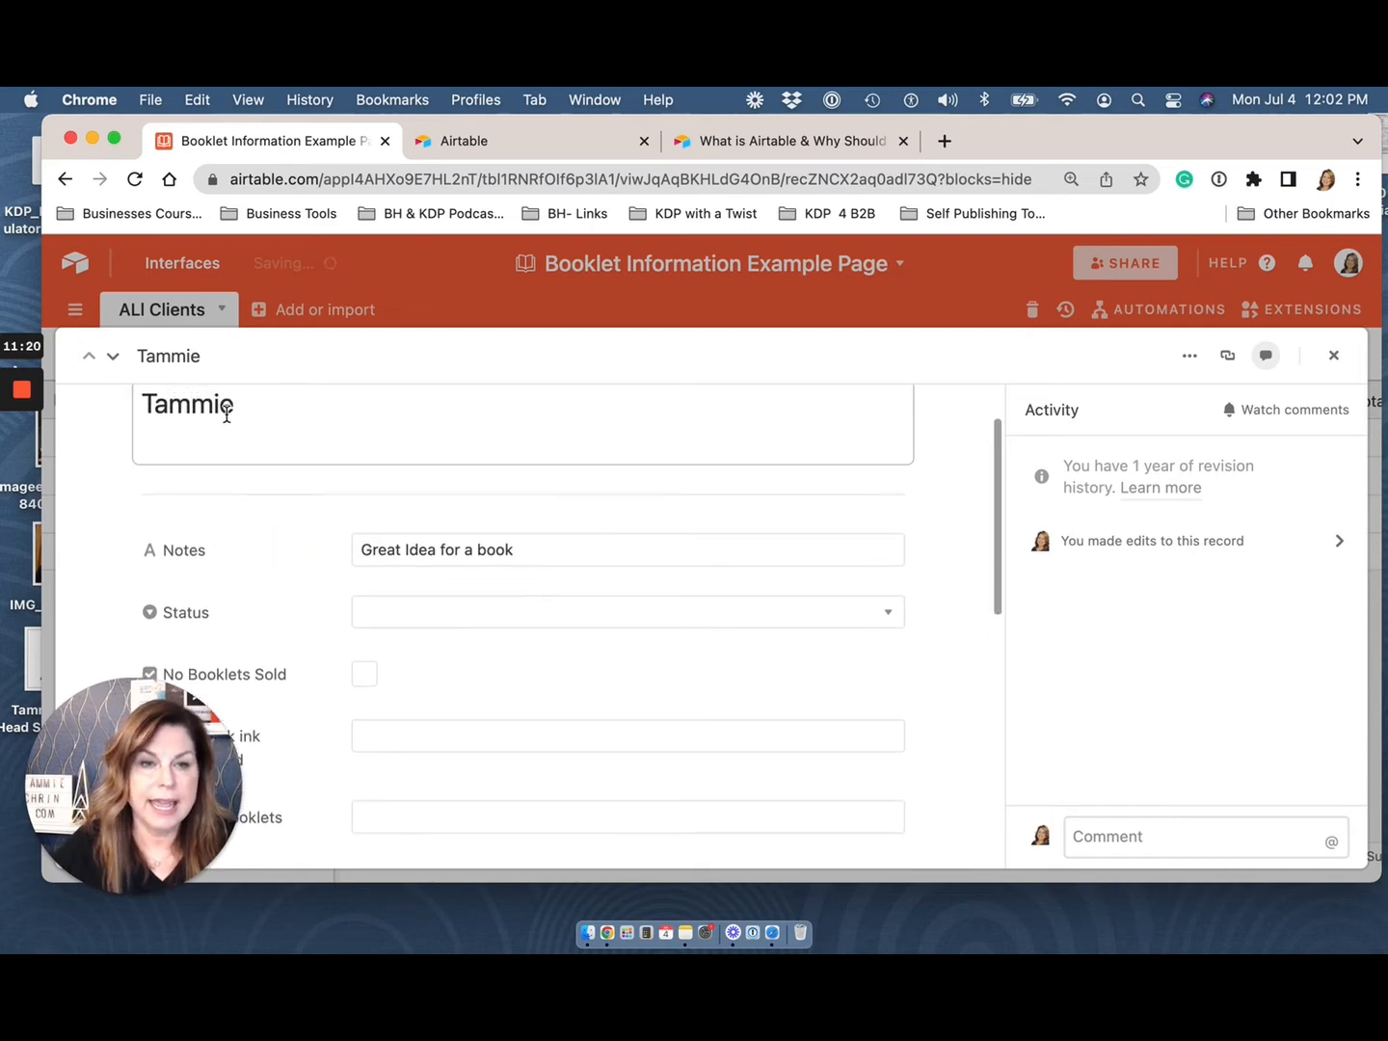
{"action": "left_click", "coordinate": [256, 406]}
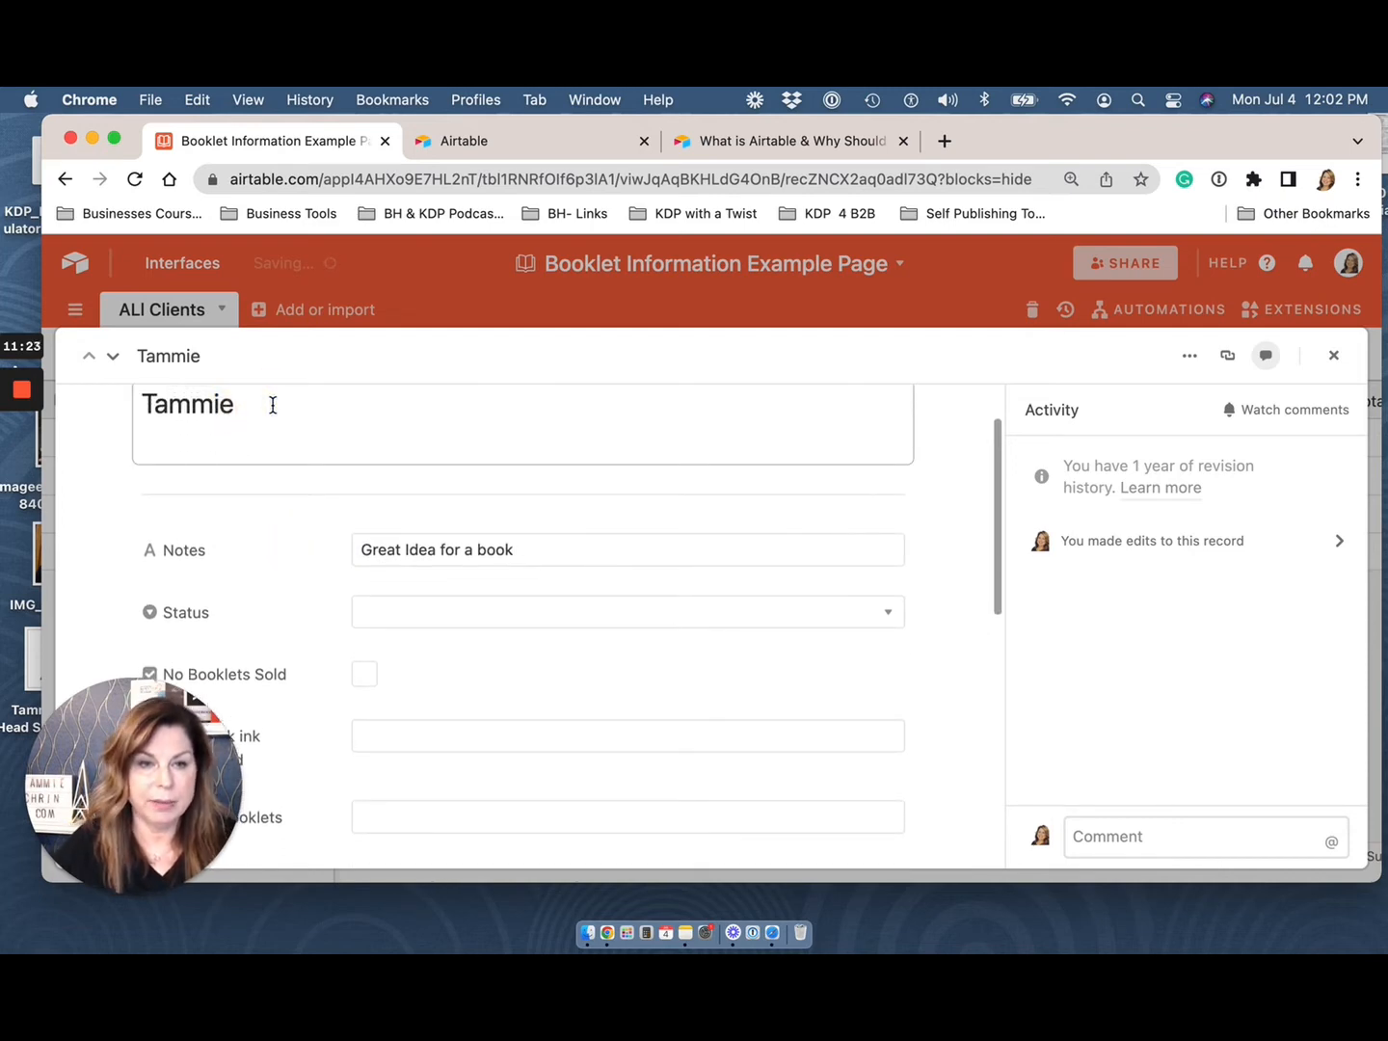
{"action": "type", "text": "Chrin"}
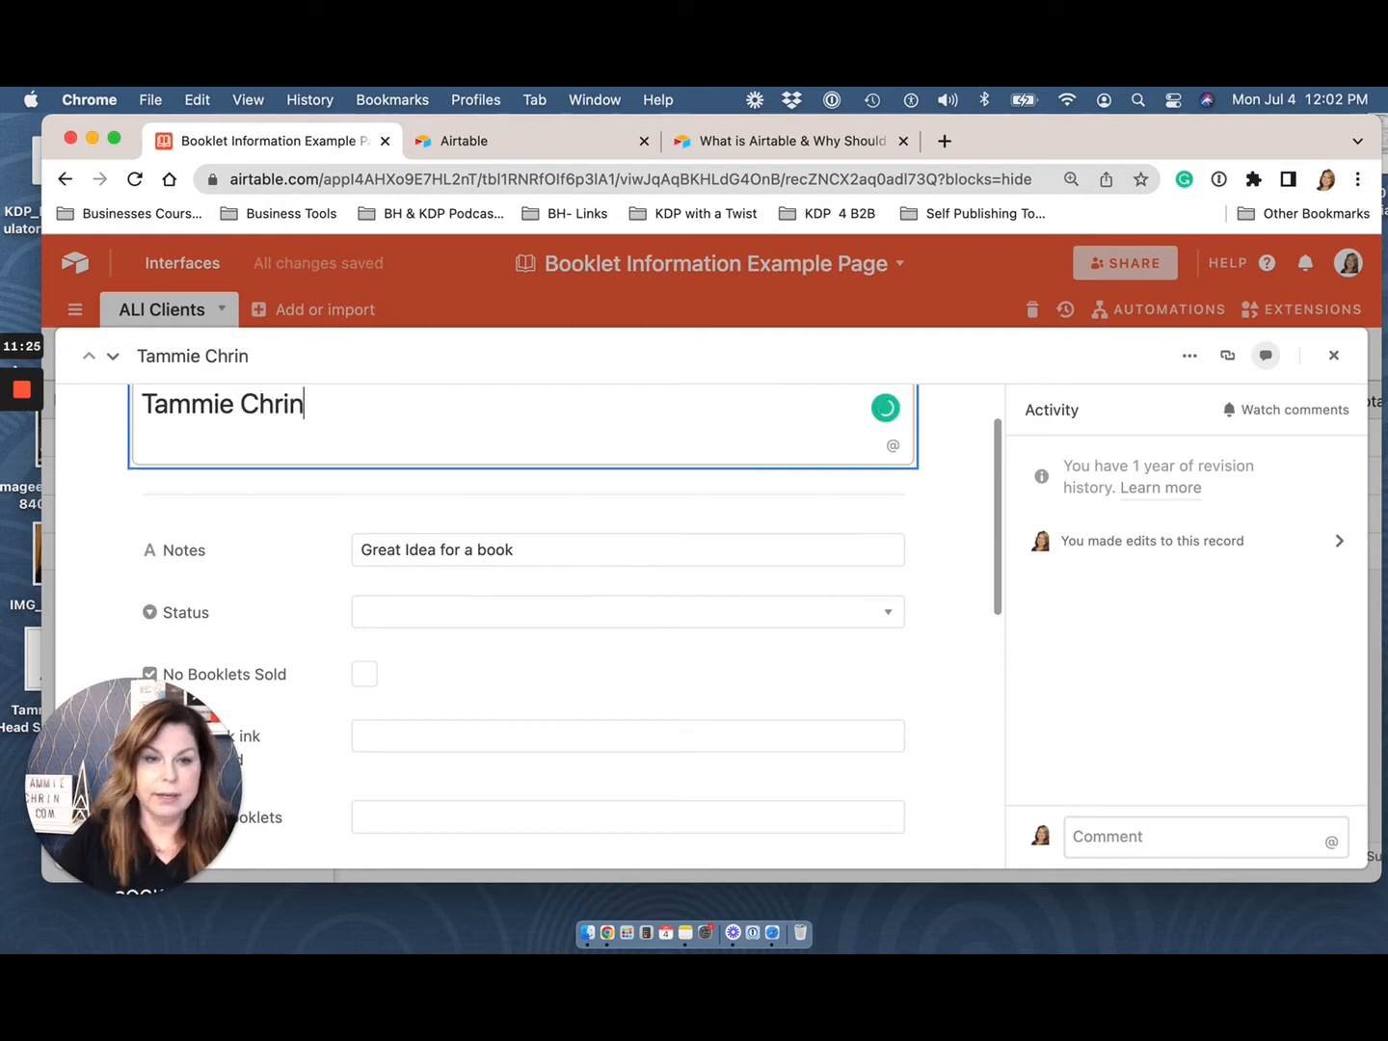
Step: Set the client record's Status to In progress
{"action": "scroll", "coordinate": [430, 567], "scroll_direction": "down", "scroll_amount": 1}
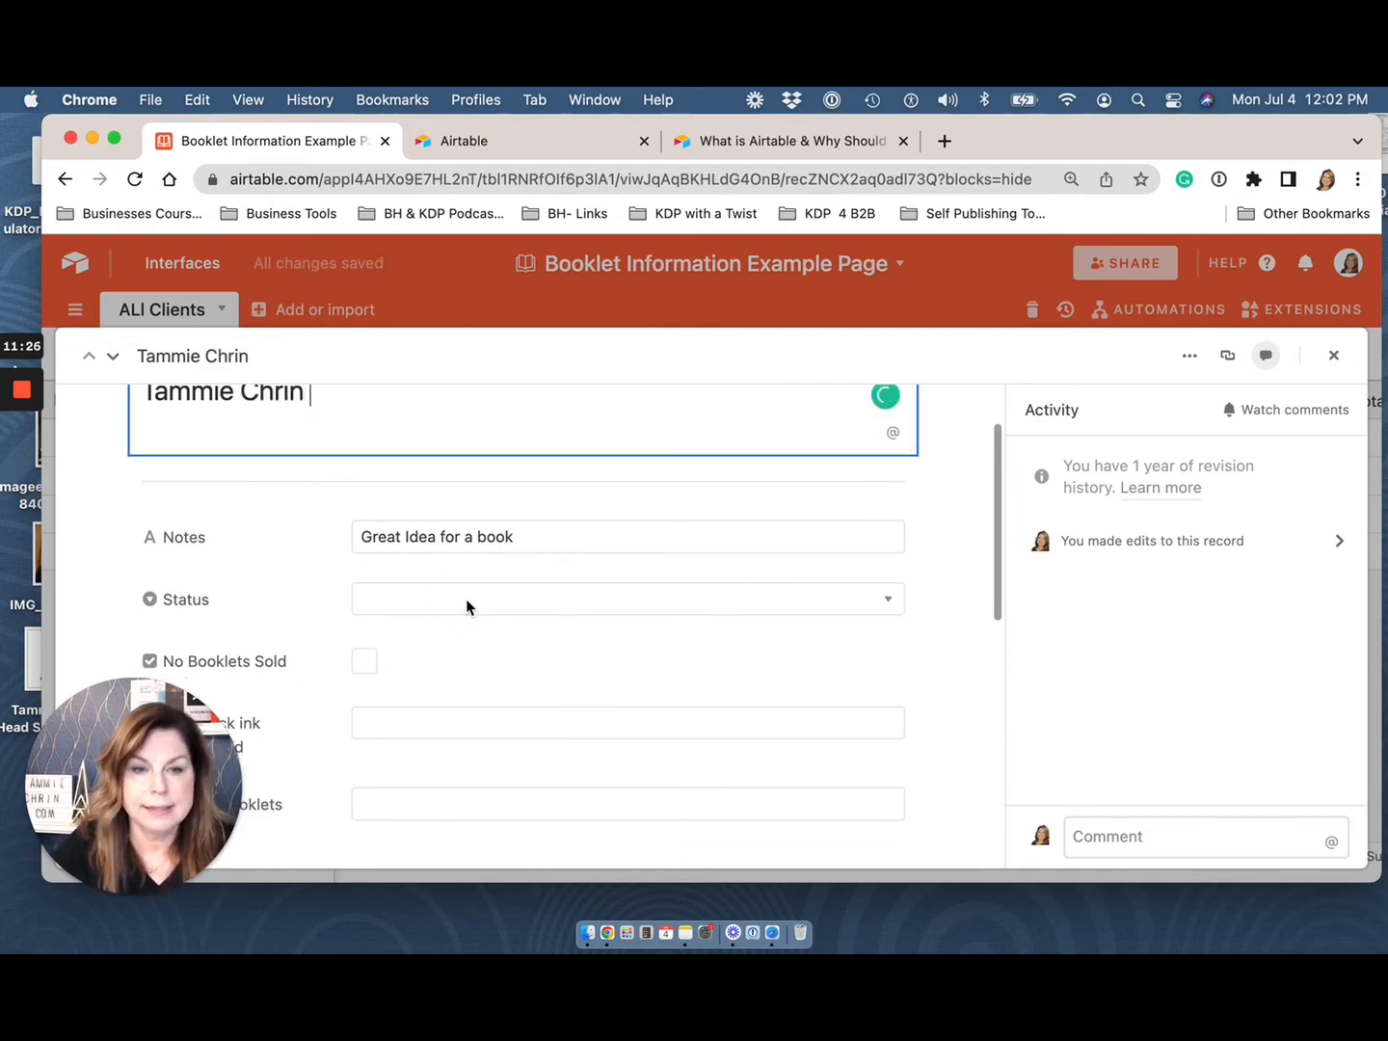
{"action": "left_click", "coordinate": [837, 608]}
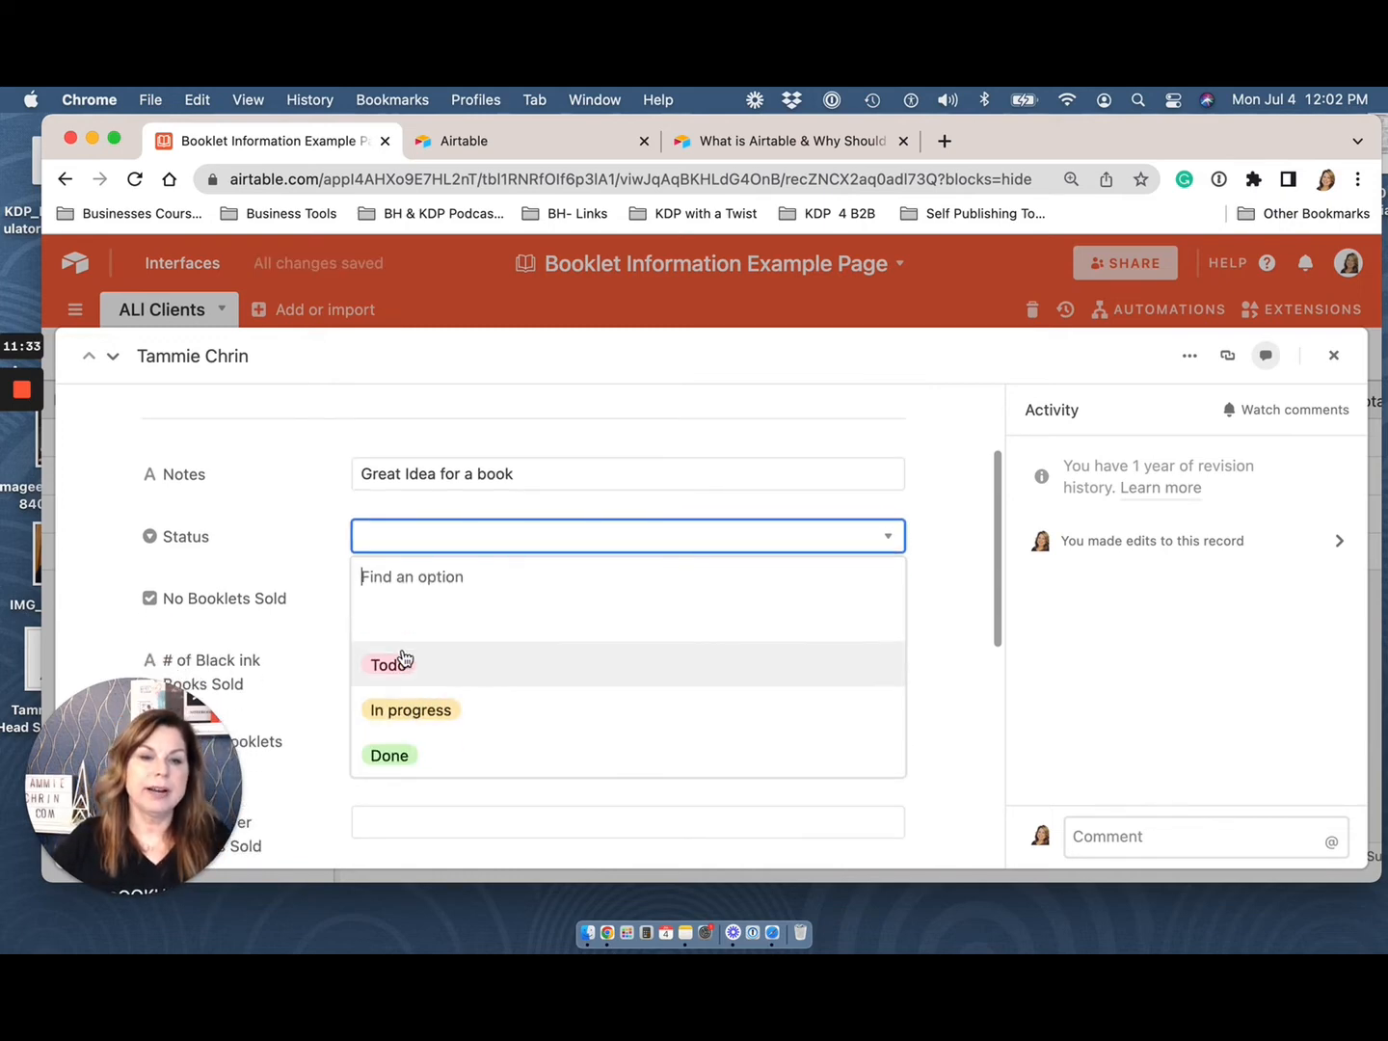
{"action": "left_click", "coordinate": [407, 715]}
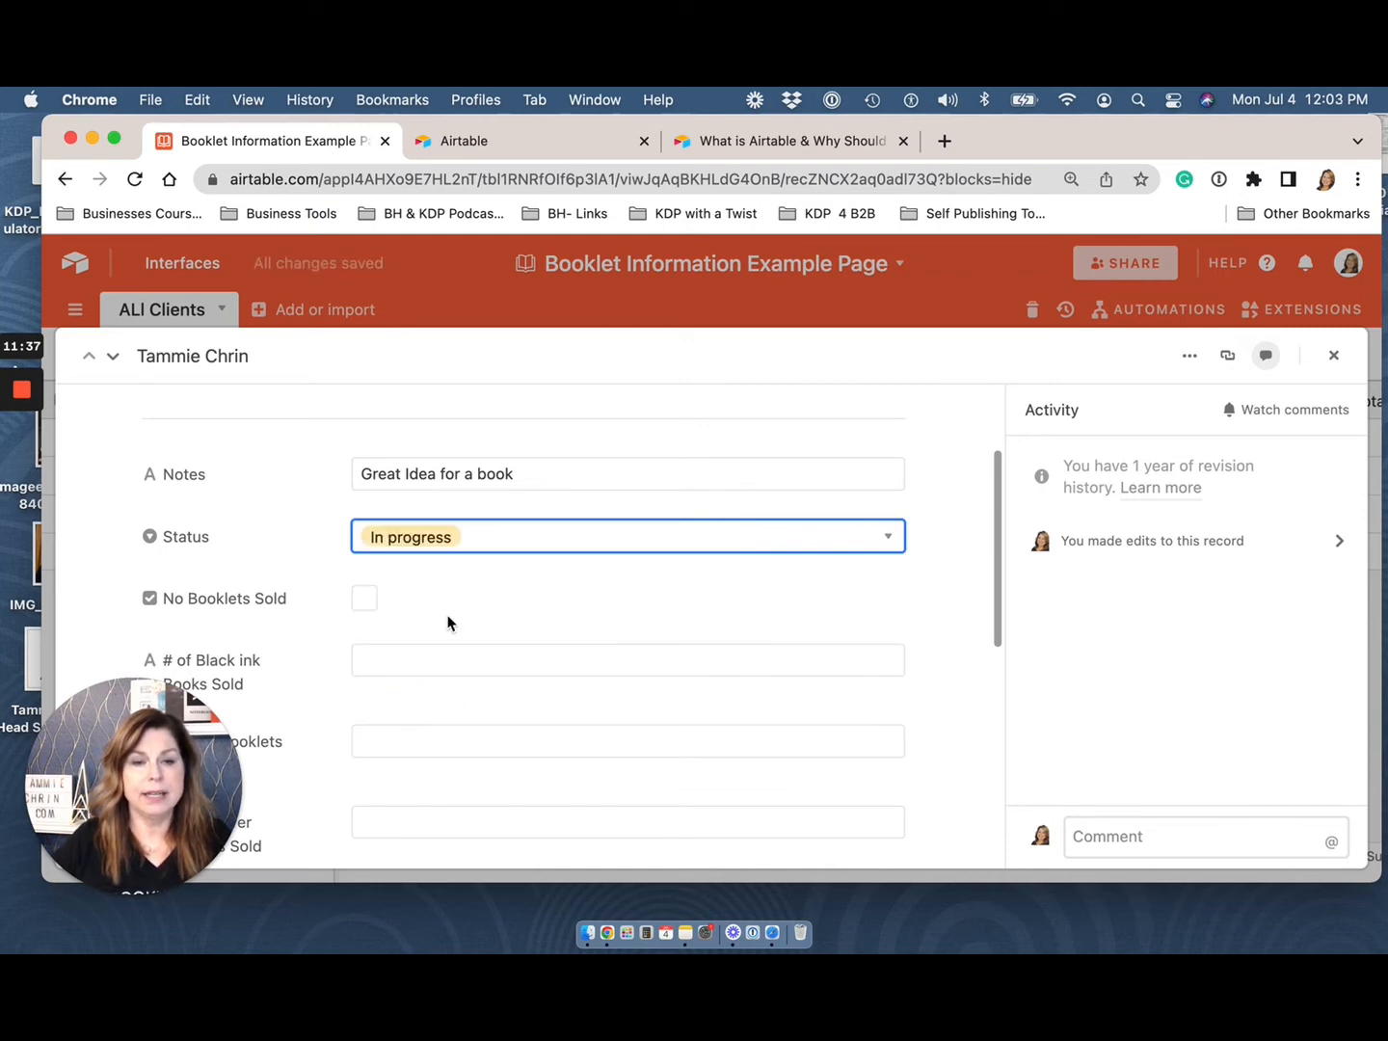
Step: Toggle the No Booklets Sold checkbox on and back off to demonstrate it
{"action": "scroll", "coordinate": [448, 615], "scroll_direction": "down", "scroll_amount": 2}
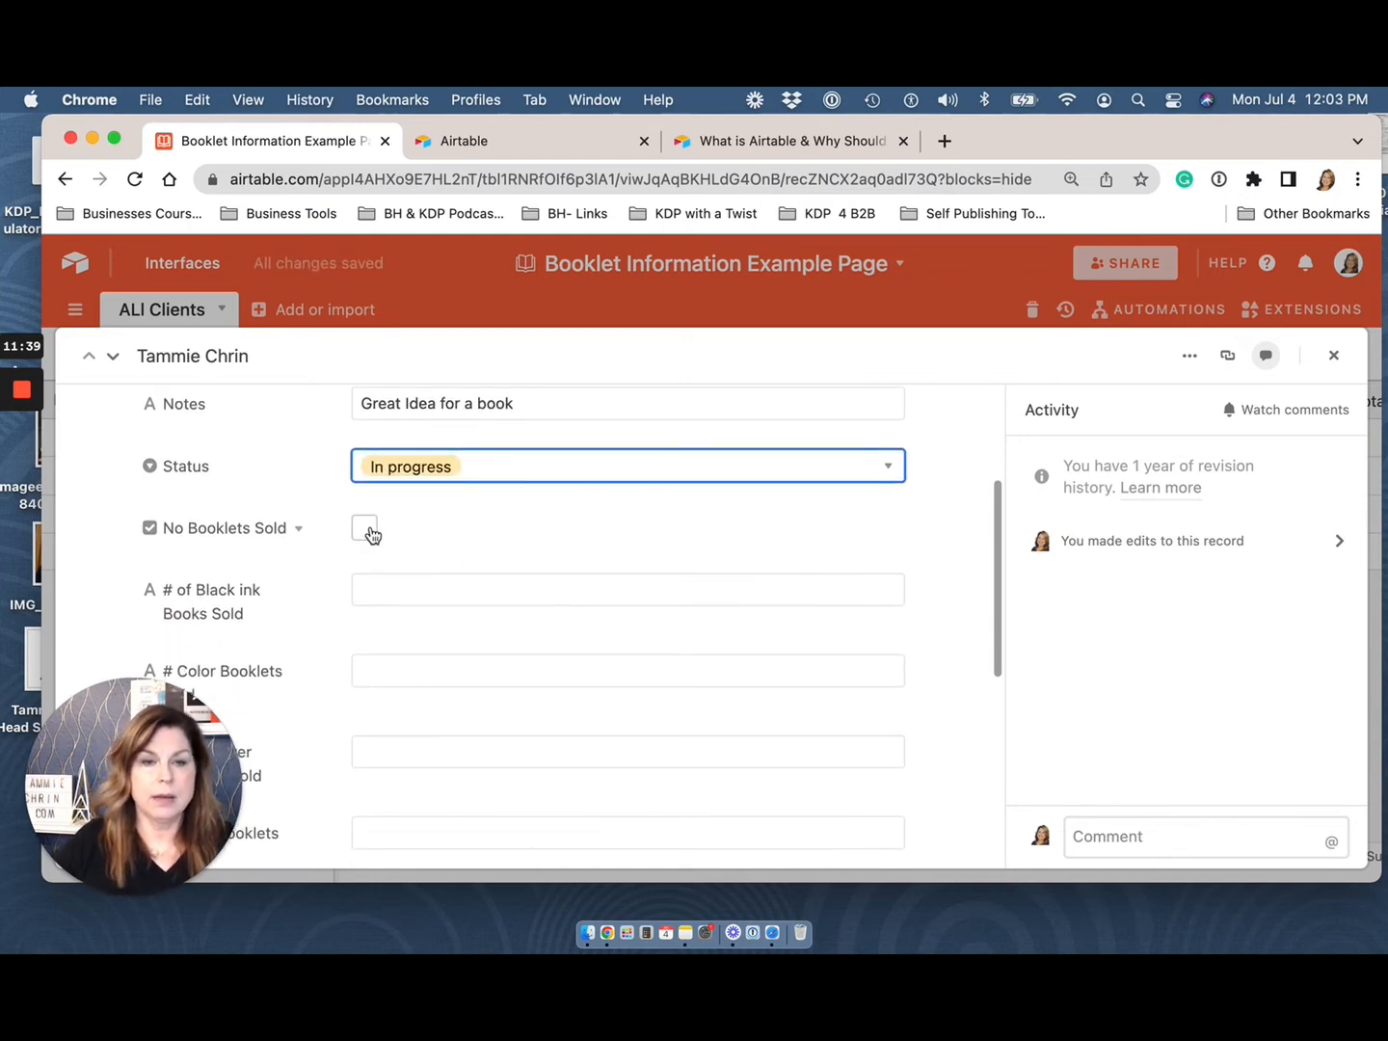
{"action": "left_click", "coordinate": [364, 528]}
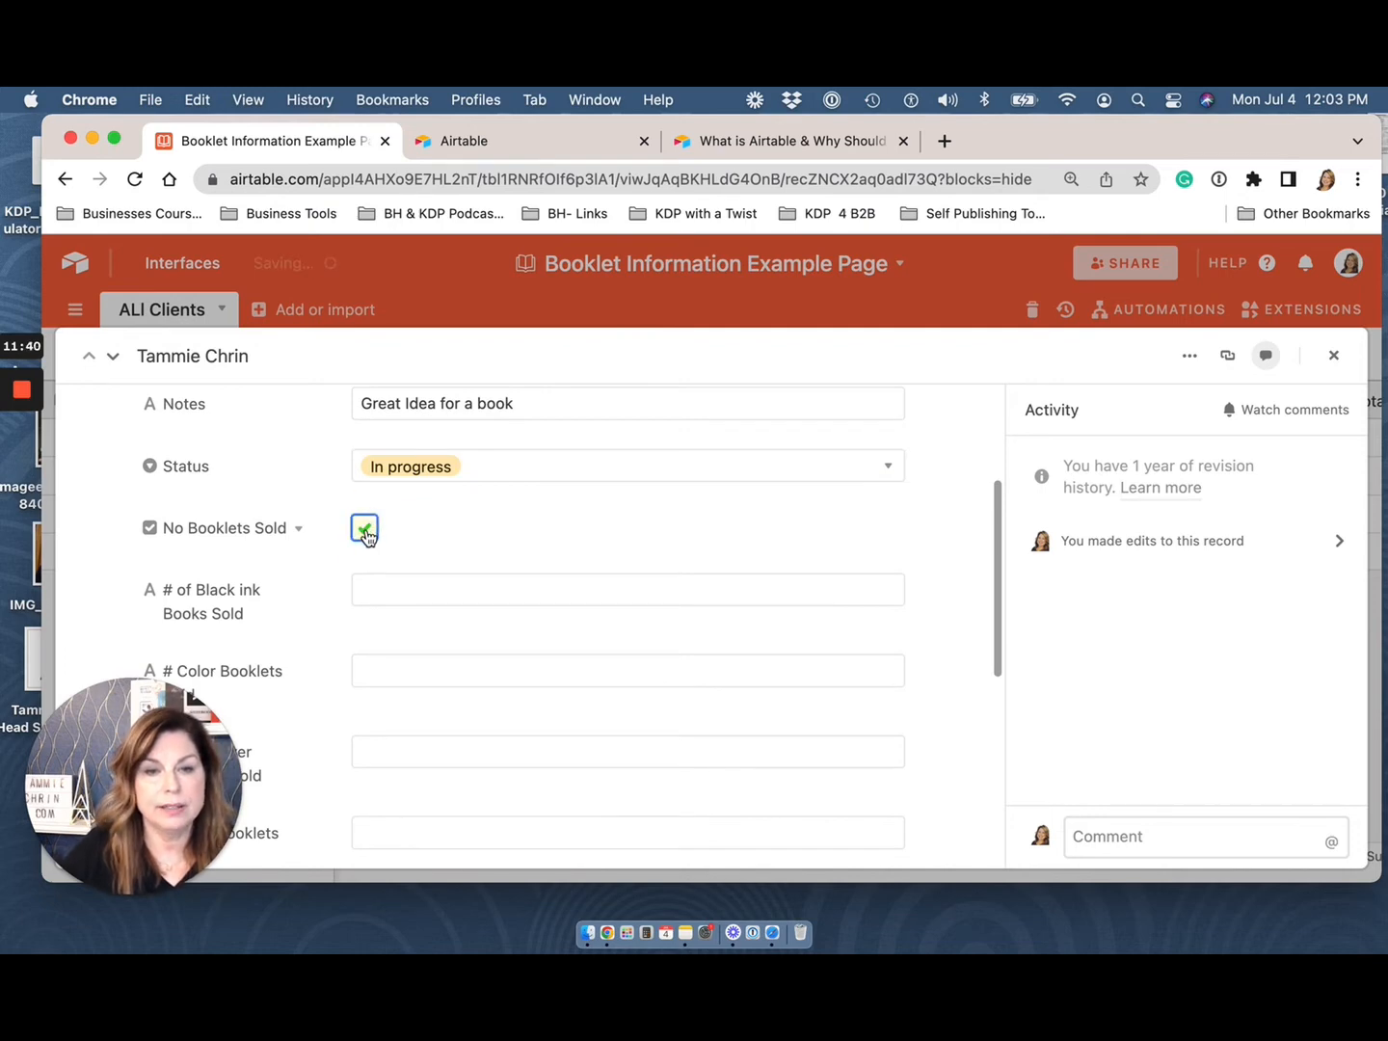
{"action": "left_click", "coordinate": [365, 528]}
Step: Enter 14 for # of Black ink Books Sold and 34 for # Color Booklets Sold
{"action": "scroll", "coordinate": [381, 539], "scroll_direction": "down", "scroll_amount": 4}
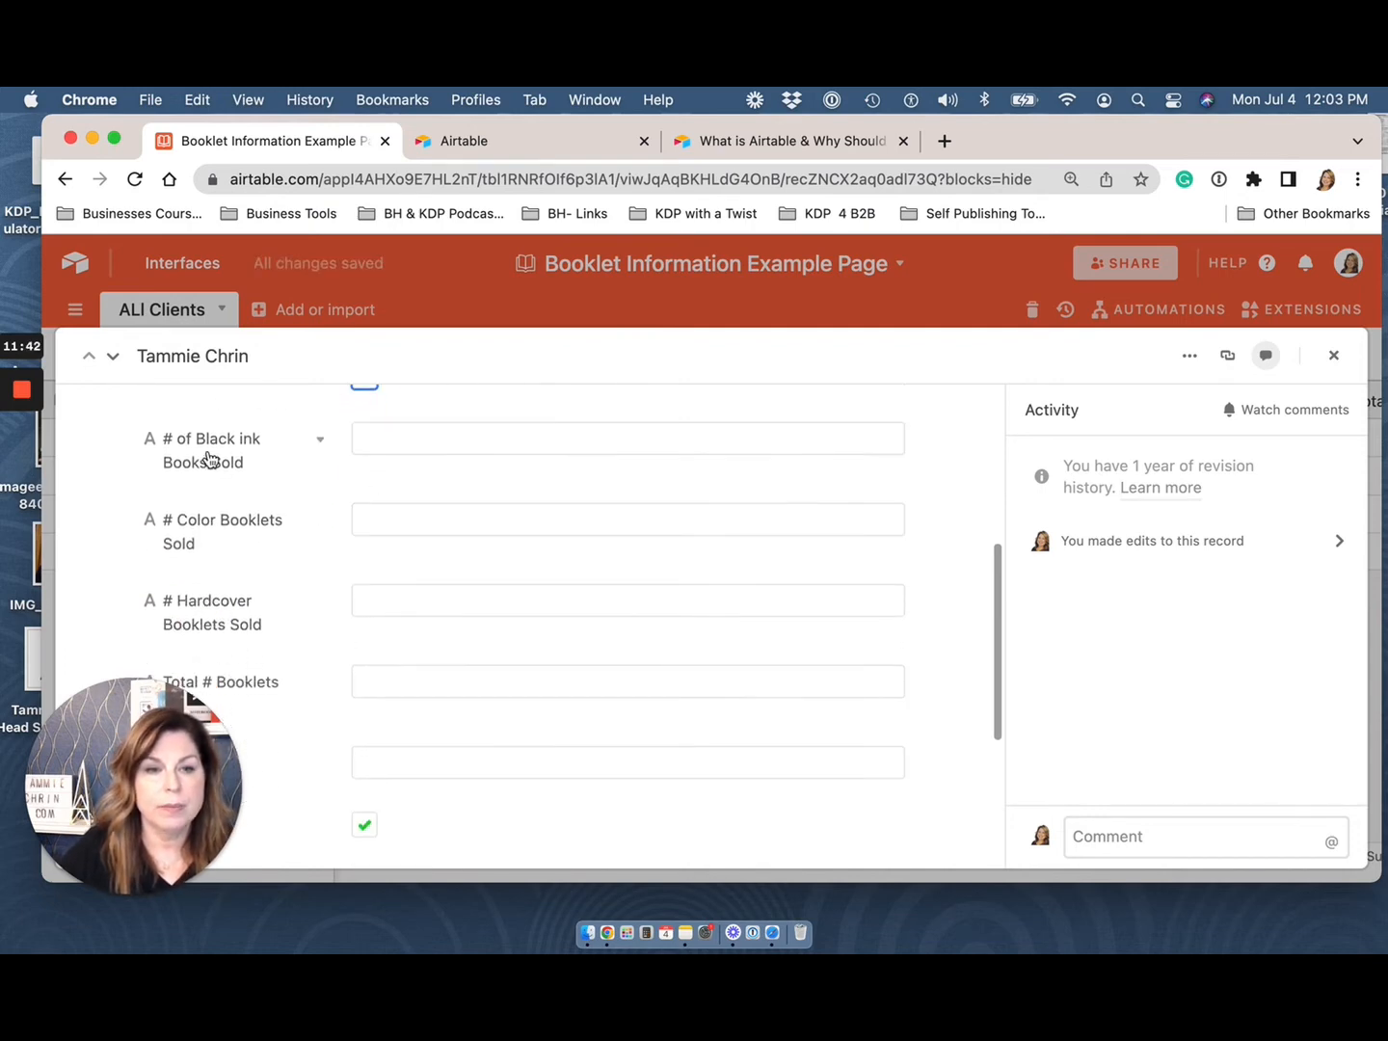
{"action": "left_click", "coordinate": [420, 442]}
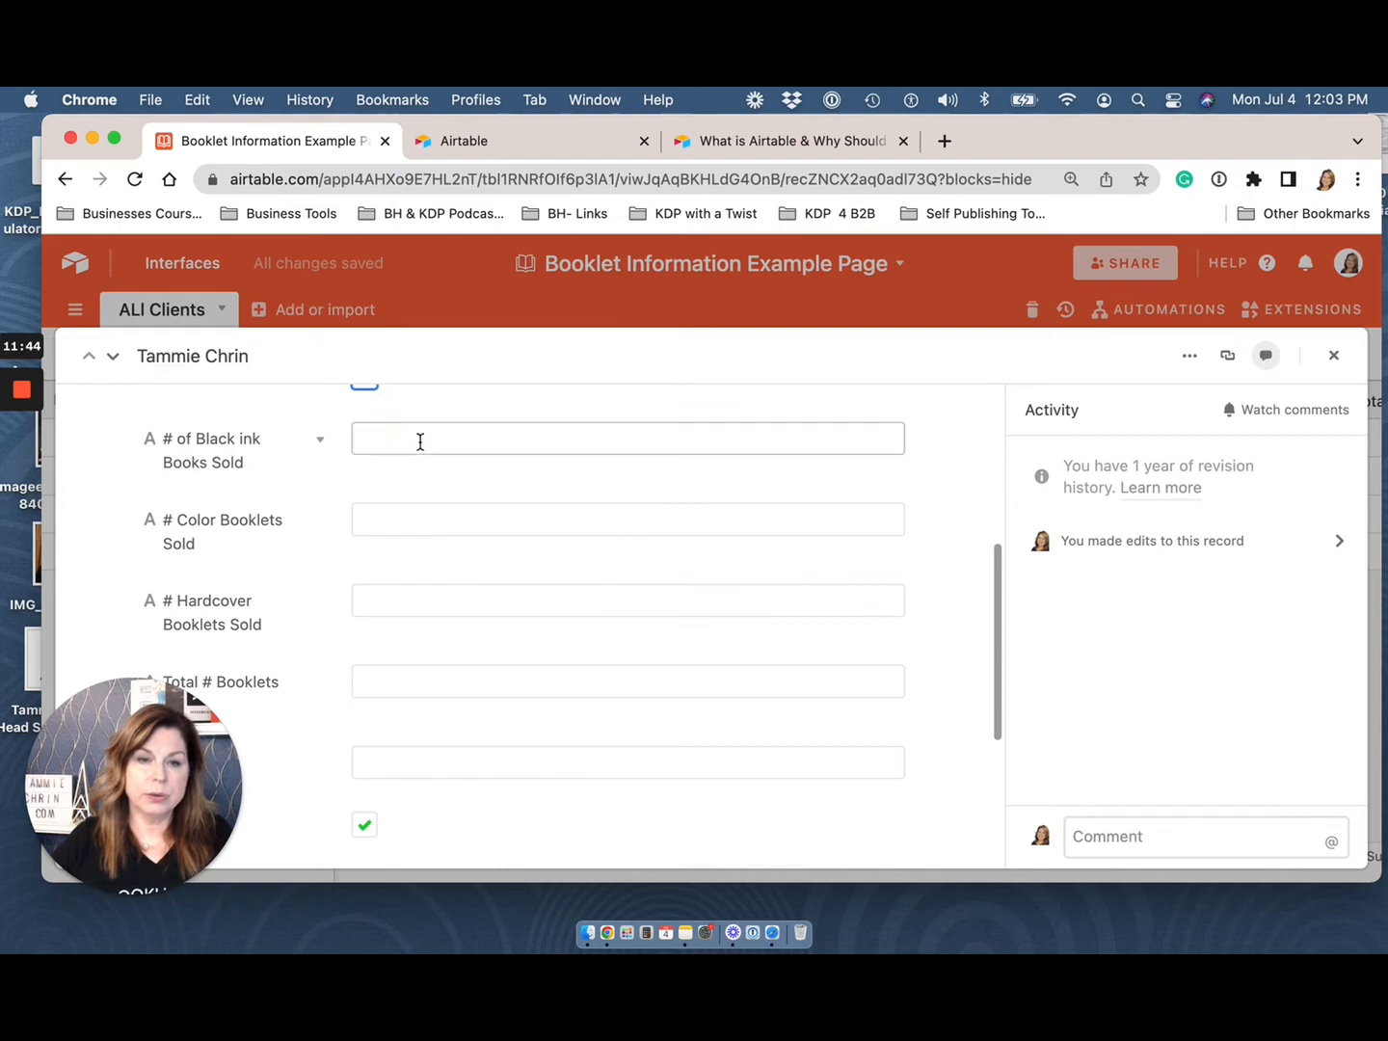
{"action": "left_click", "coordinate": [420, 441]}
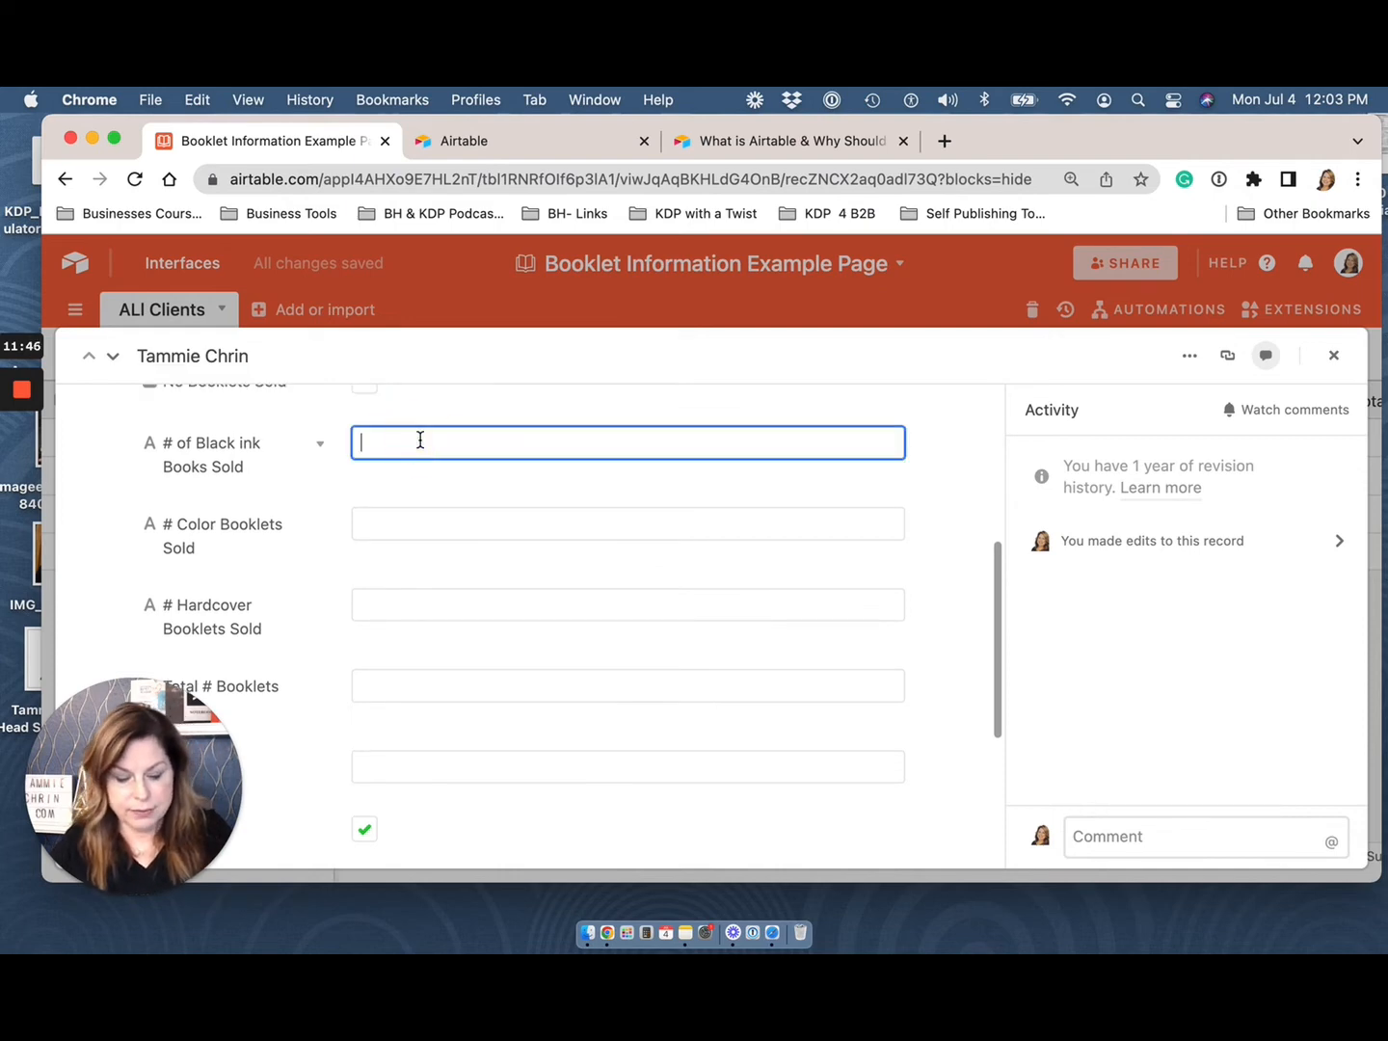
{"action": "type", "text": "14"}
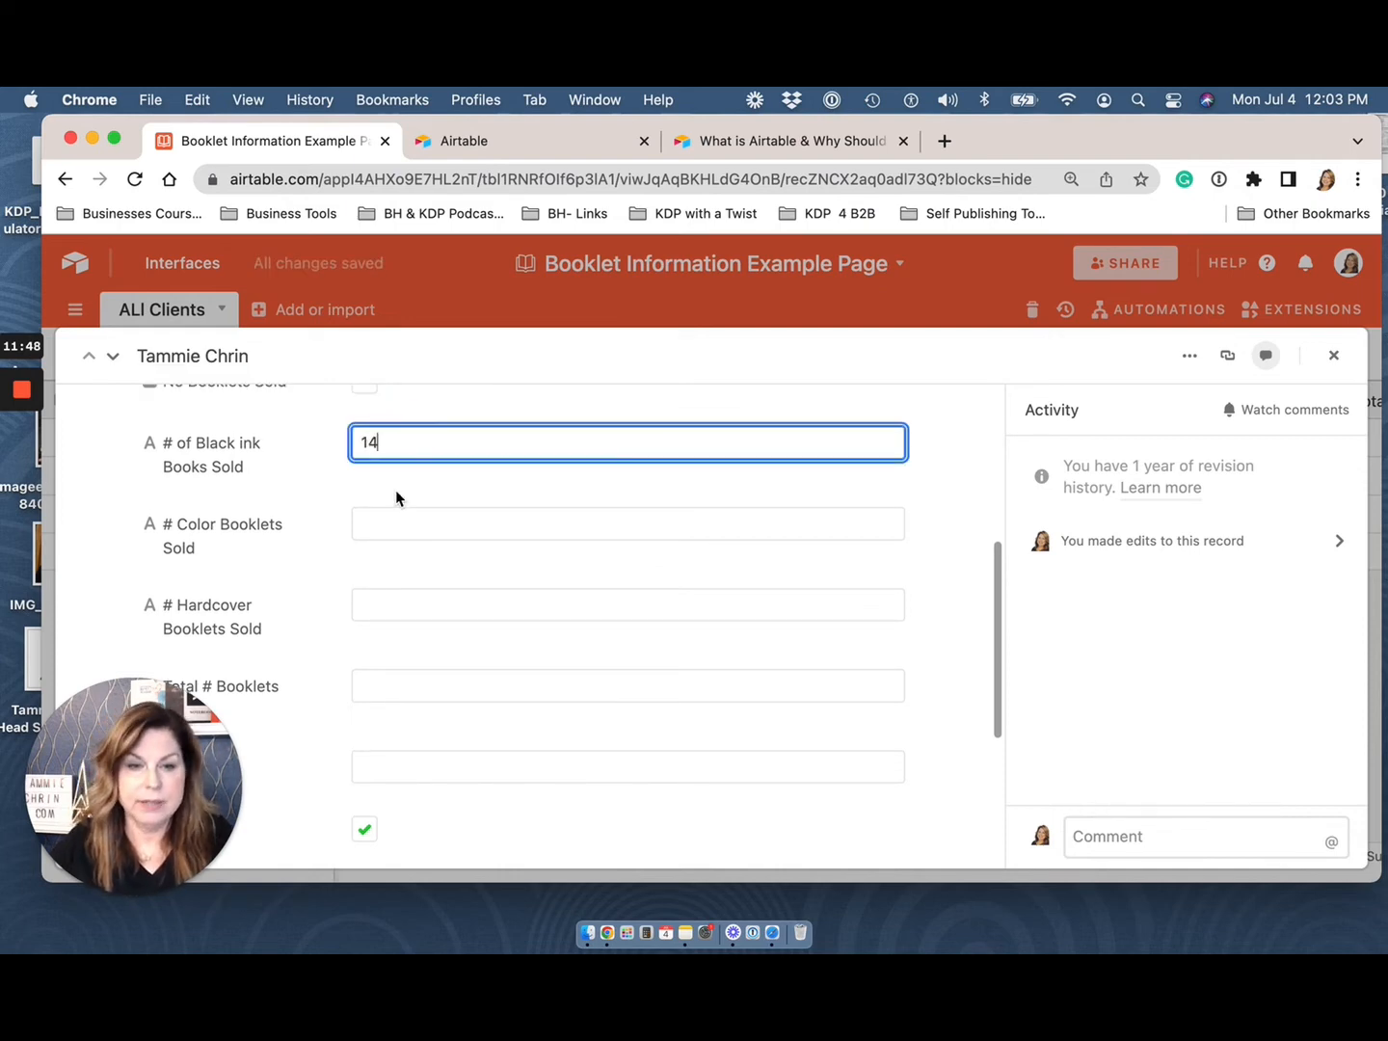
{"action": "left_click", "coordinate": [401, 535]}
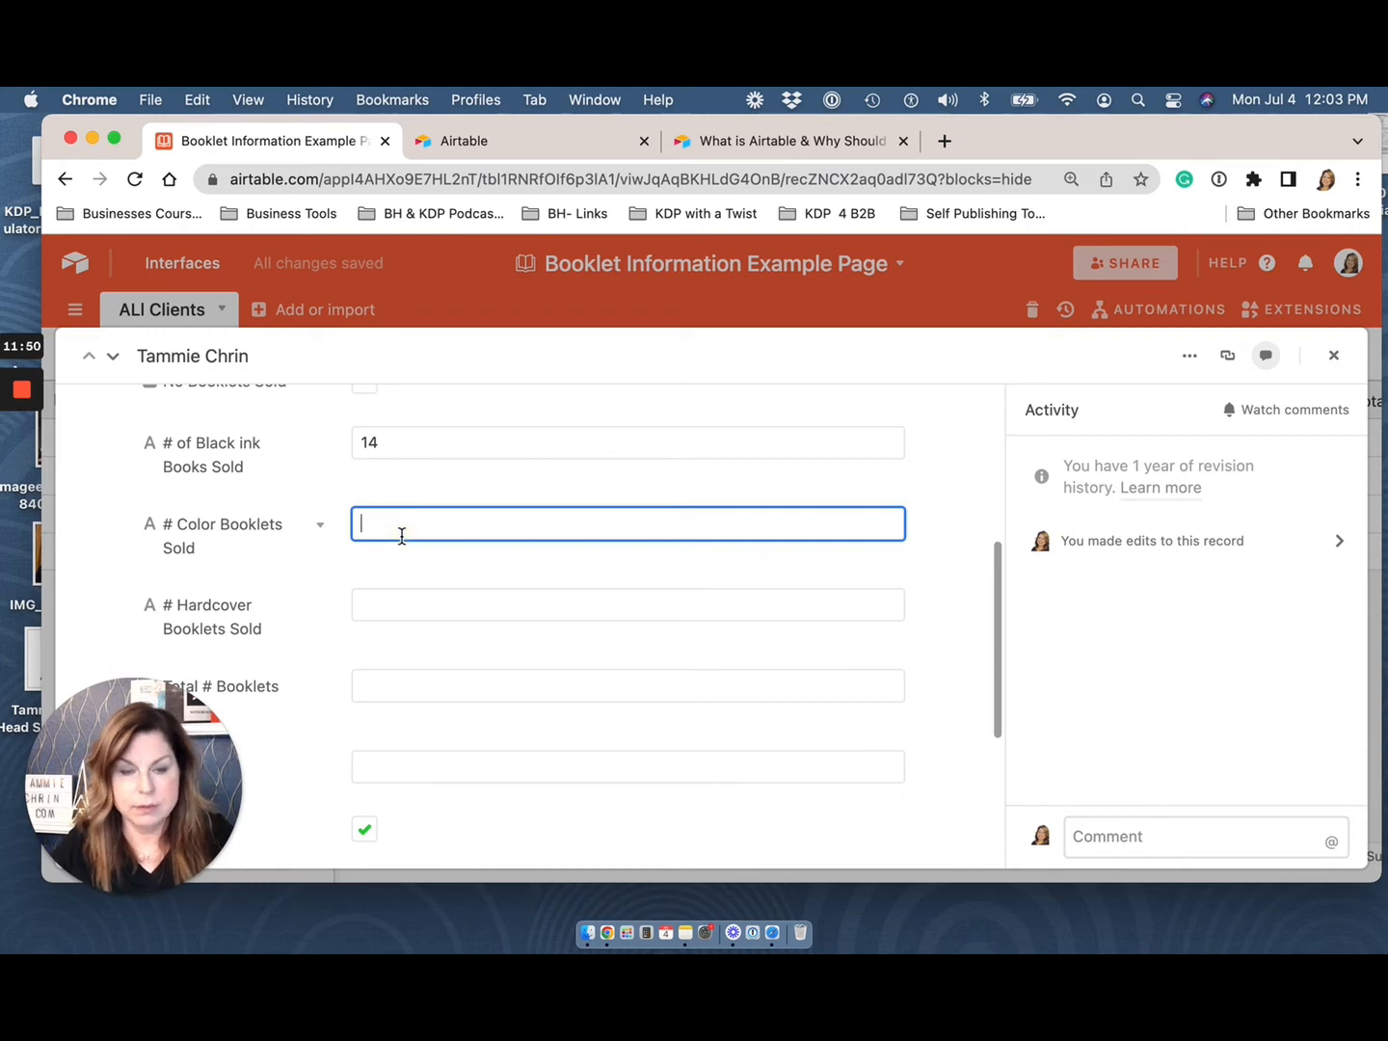
{"action": "type", "text": "34"}
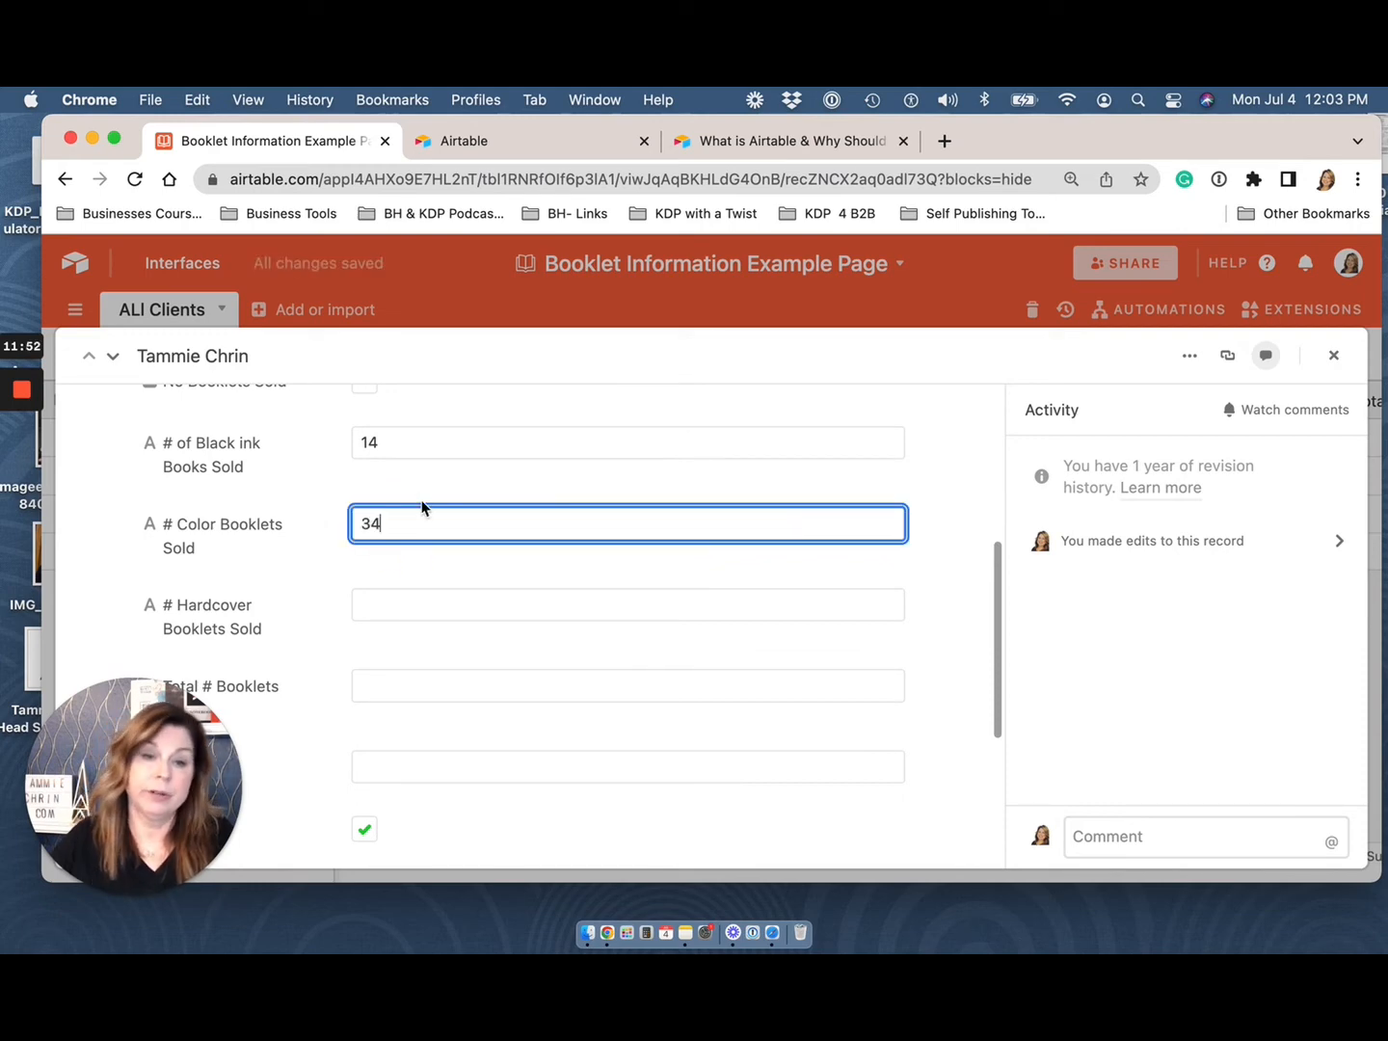
Step: Enter 2 for # Hardcover Booklets Sold in the client's record
{"action": "scroll", "coordinate": [424, 501], "scroll_direction": "down", "scroll_amount": 2}
{"action": "left_click", "coordinate": [398, 569]}
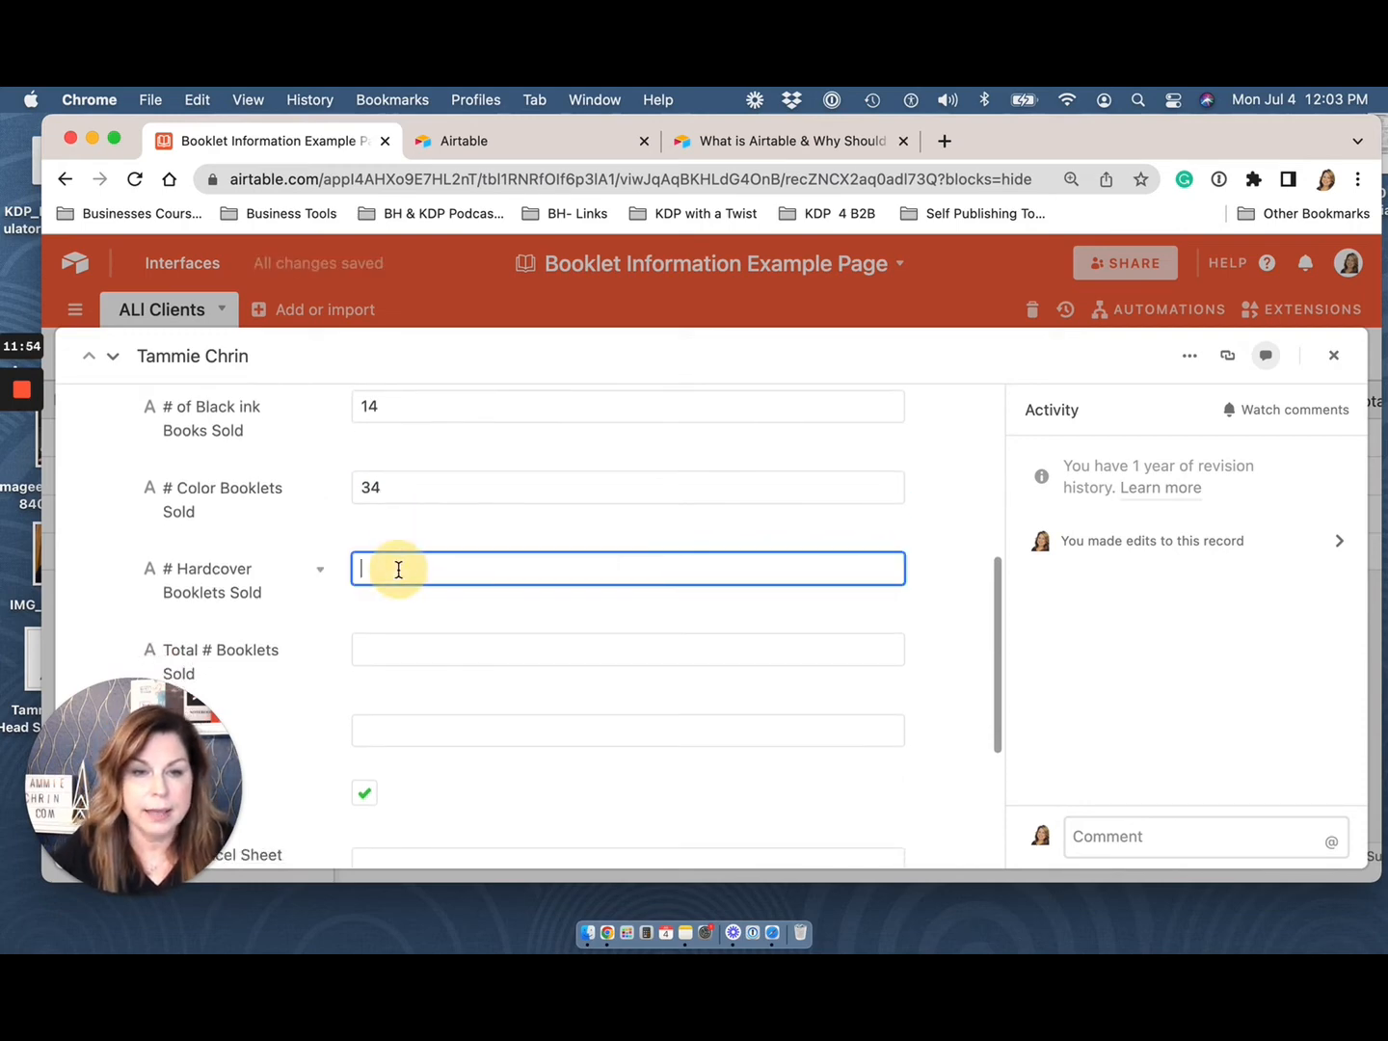
{"action": "type", "text": "2"}
{"action": "left_click", "coordinate": [413, 606]}
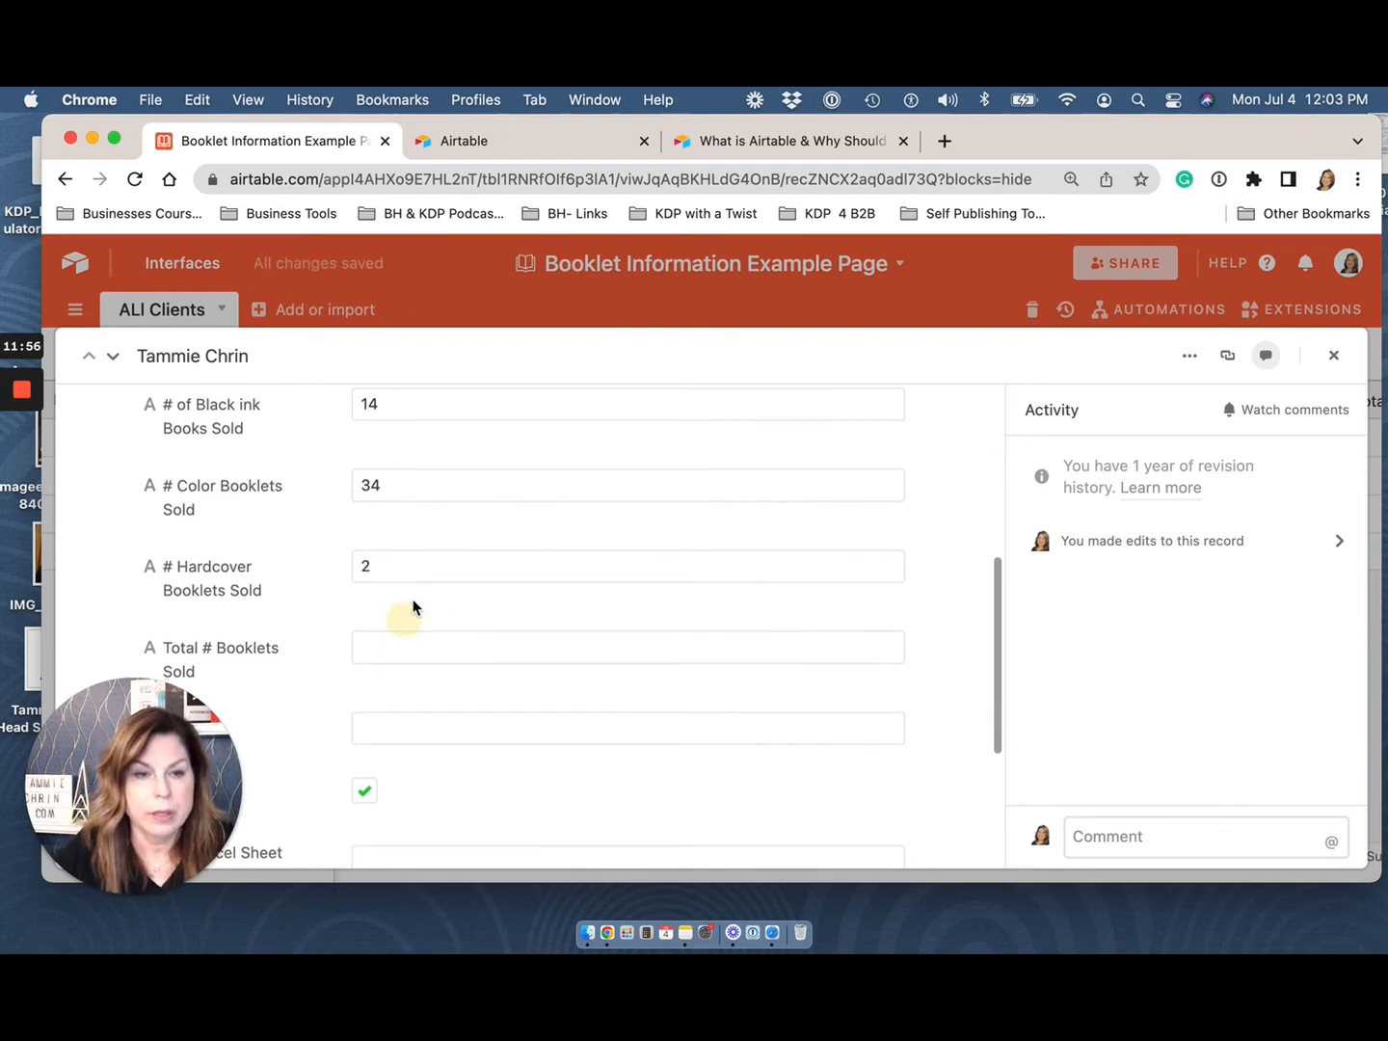
Step: Leave Total # Booklets Sold empty and set the record's currency Total to $15.00
{"action": "scroll", "coordinate": [429, 615], "scroll_direction": "down", "scroll_amount": 3}
{"action": "left_click", "coordinate": [440, 582]}
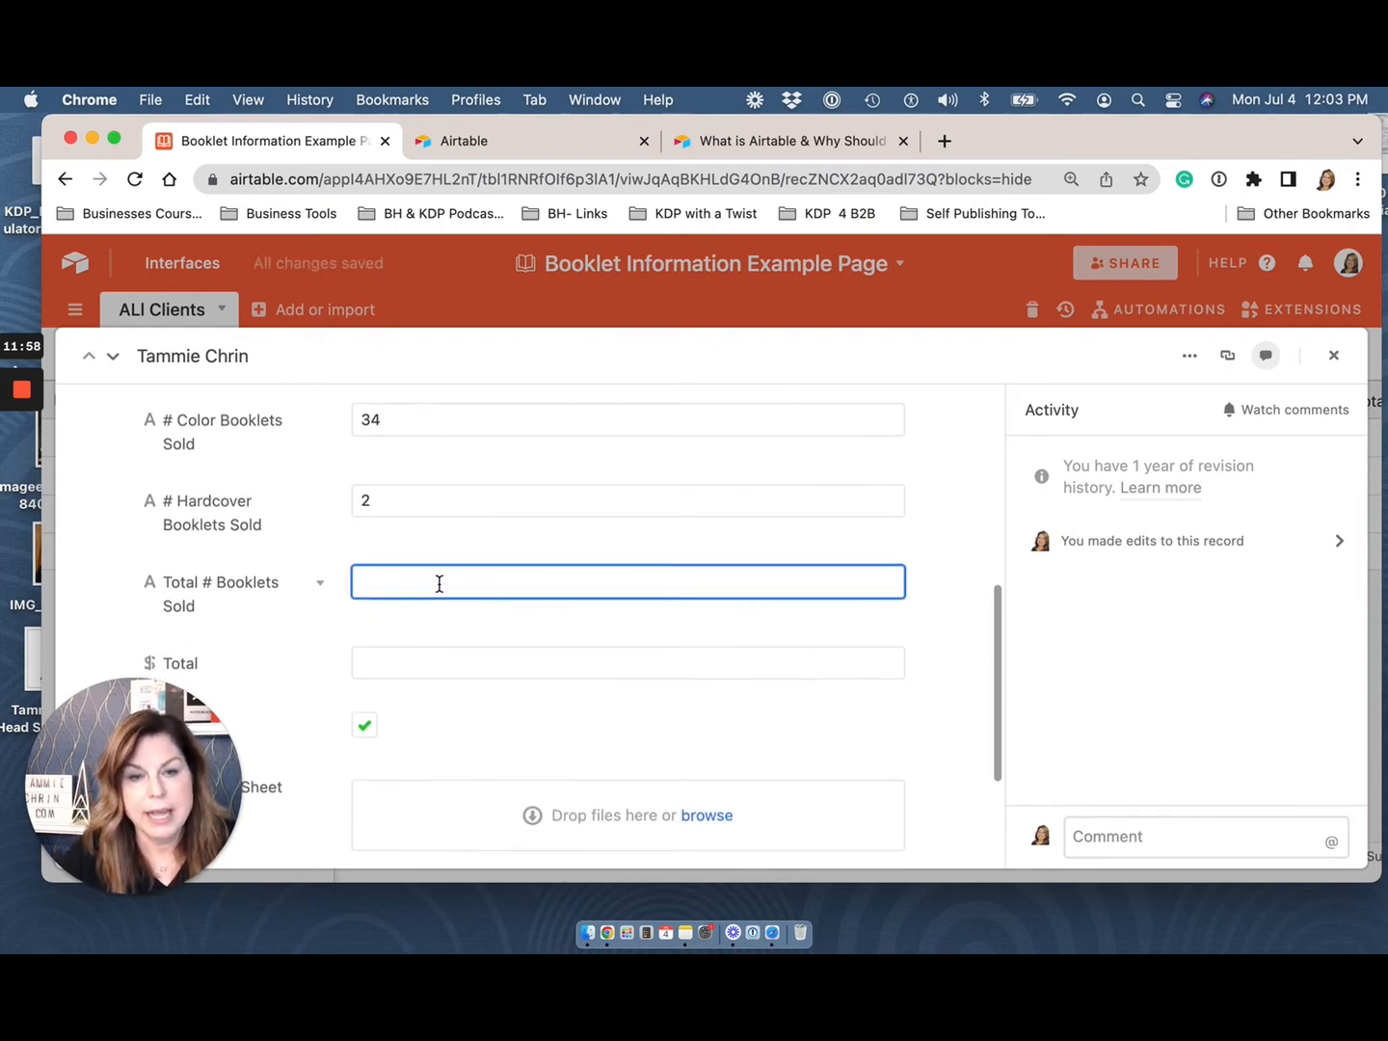
{"action": "scroll", "coordinate": [344, 590], "scroll_direction": "down", "scroll_amount": 1}
{"action": "scroll", "coordinate": [405, 511], "scroll_direction": "up", "scroll_amount": 1}
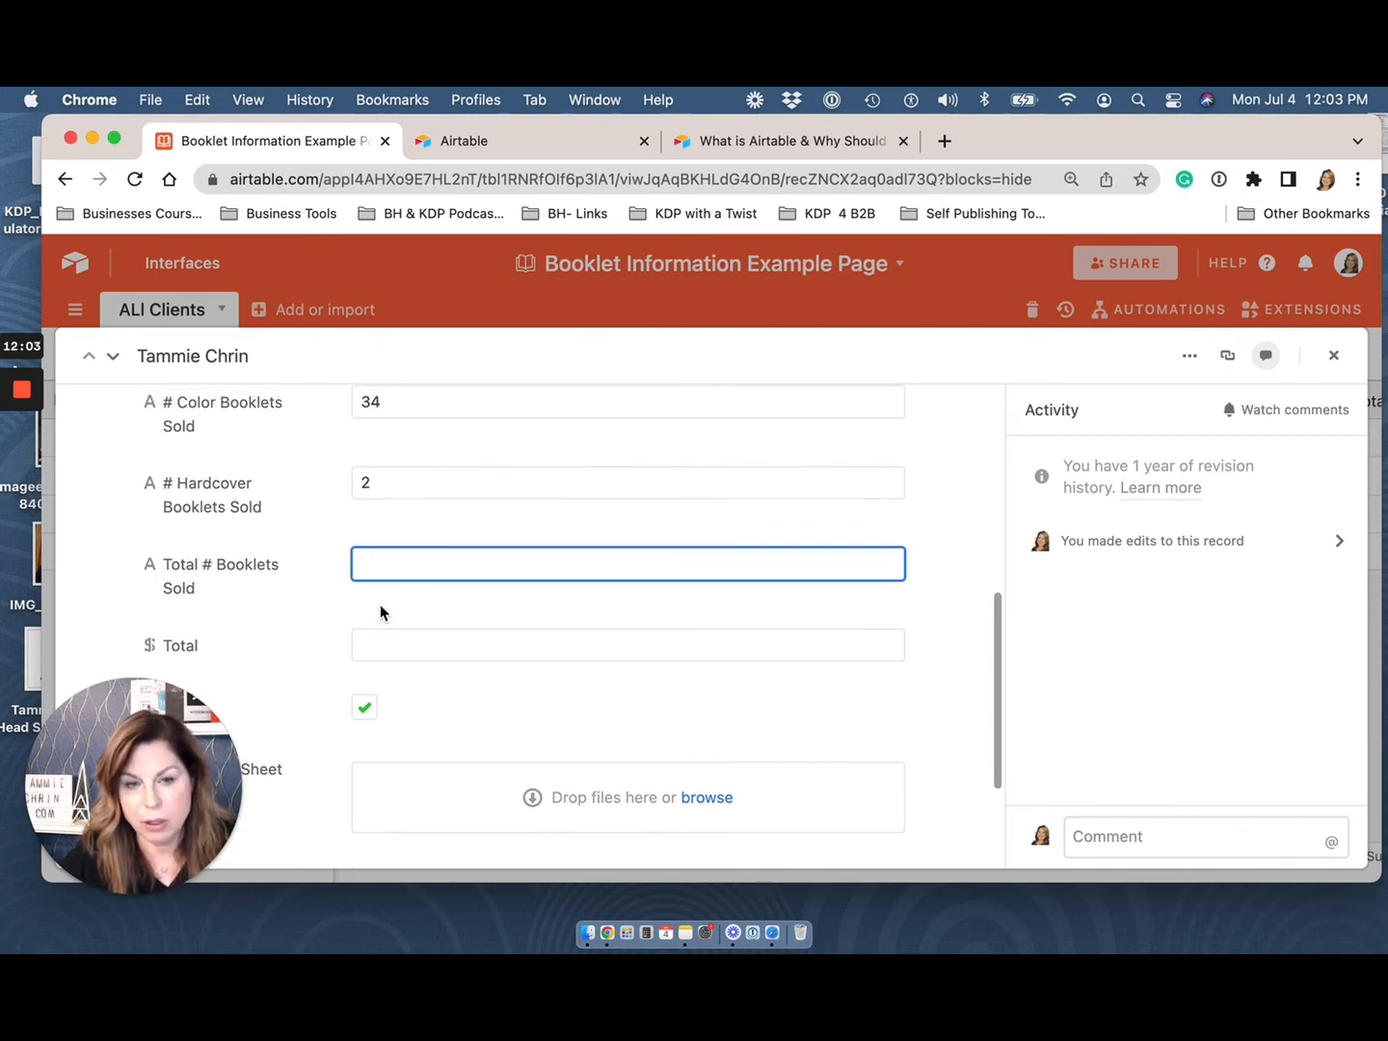
{"action": "scroll", "coordinate": [385, 574], "scroll_direction": "down", "scroll_amount": 2}
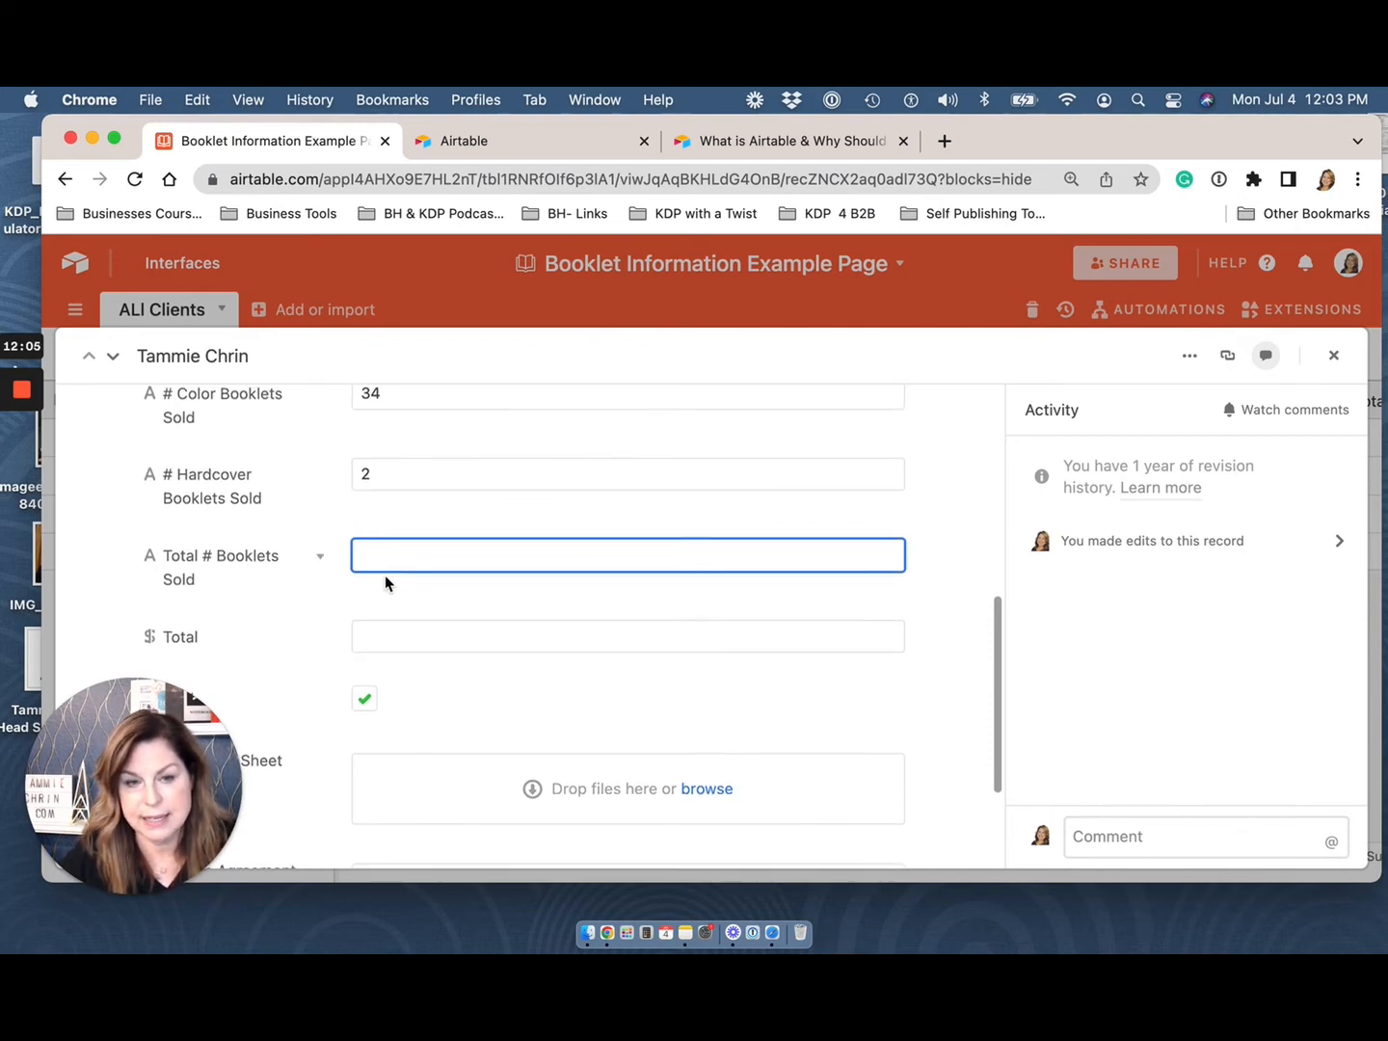
{"action": "scroll", "coordinate": [405, 540], "scroll_direction": "down", "scroll_amount": 5}
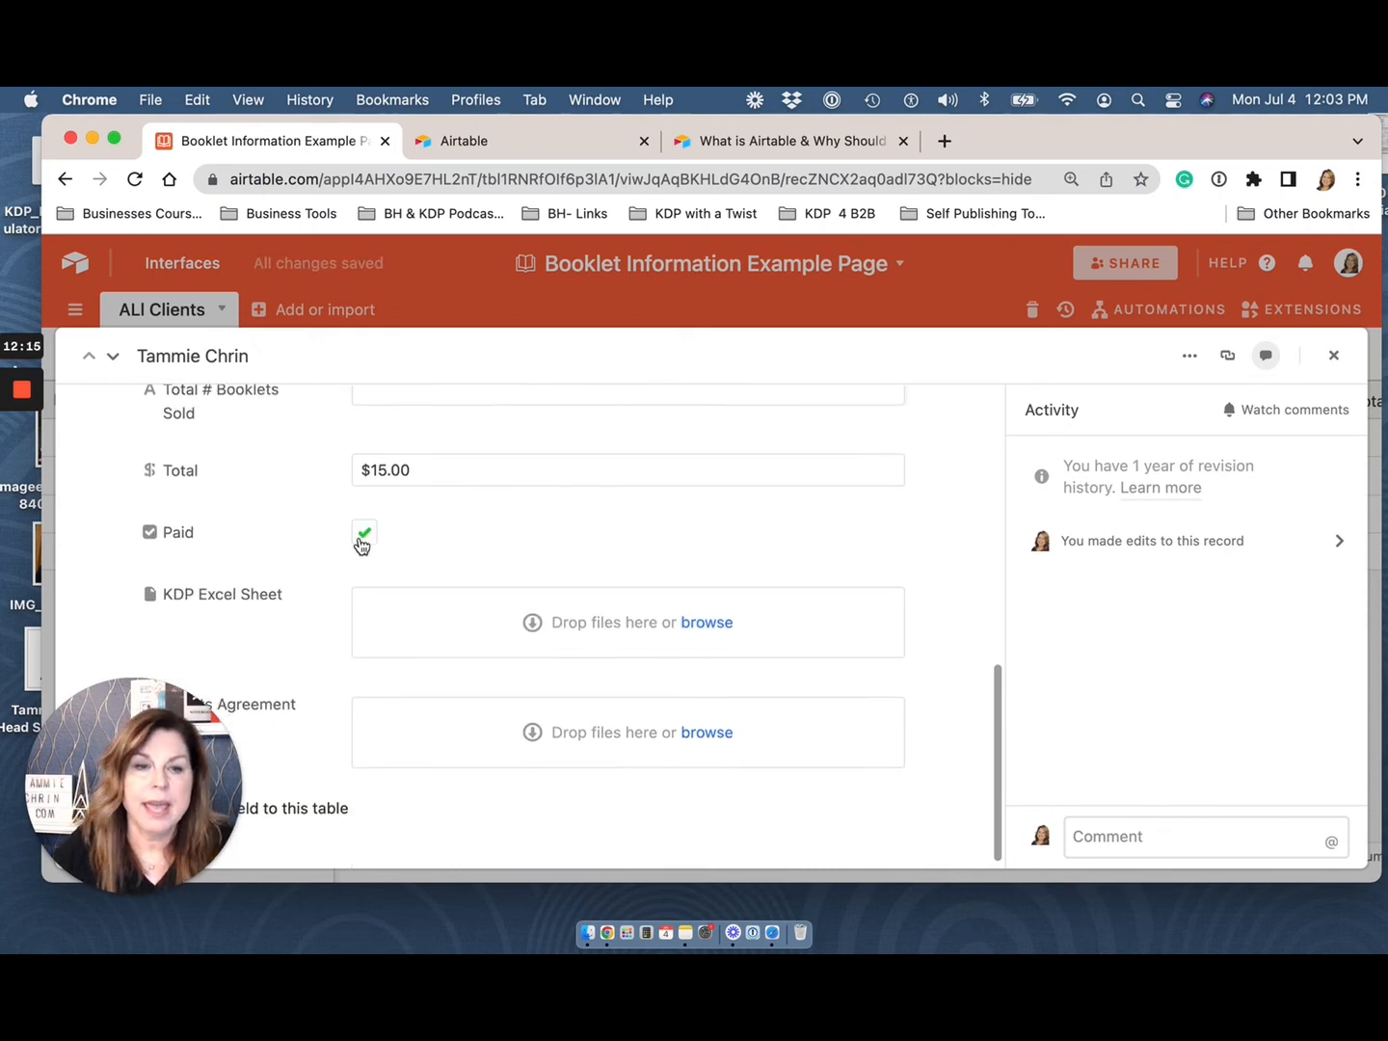
Step: Clear the record's Paid checkbox and mark it as paid again
{"action": "left_click", "coordinate": [373, 531]}
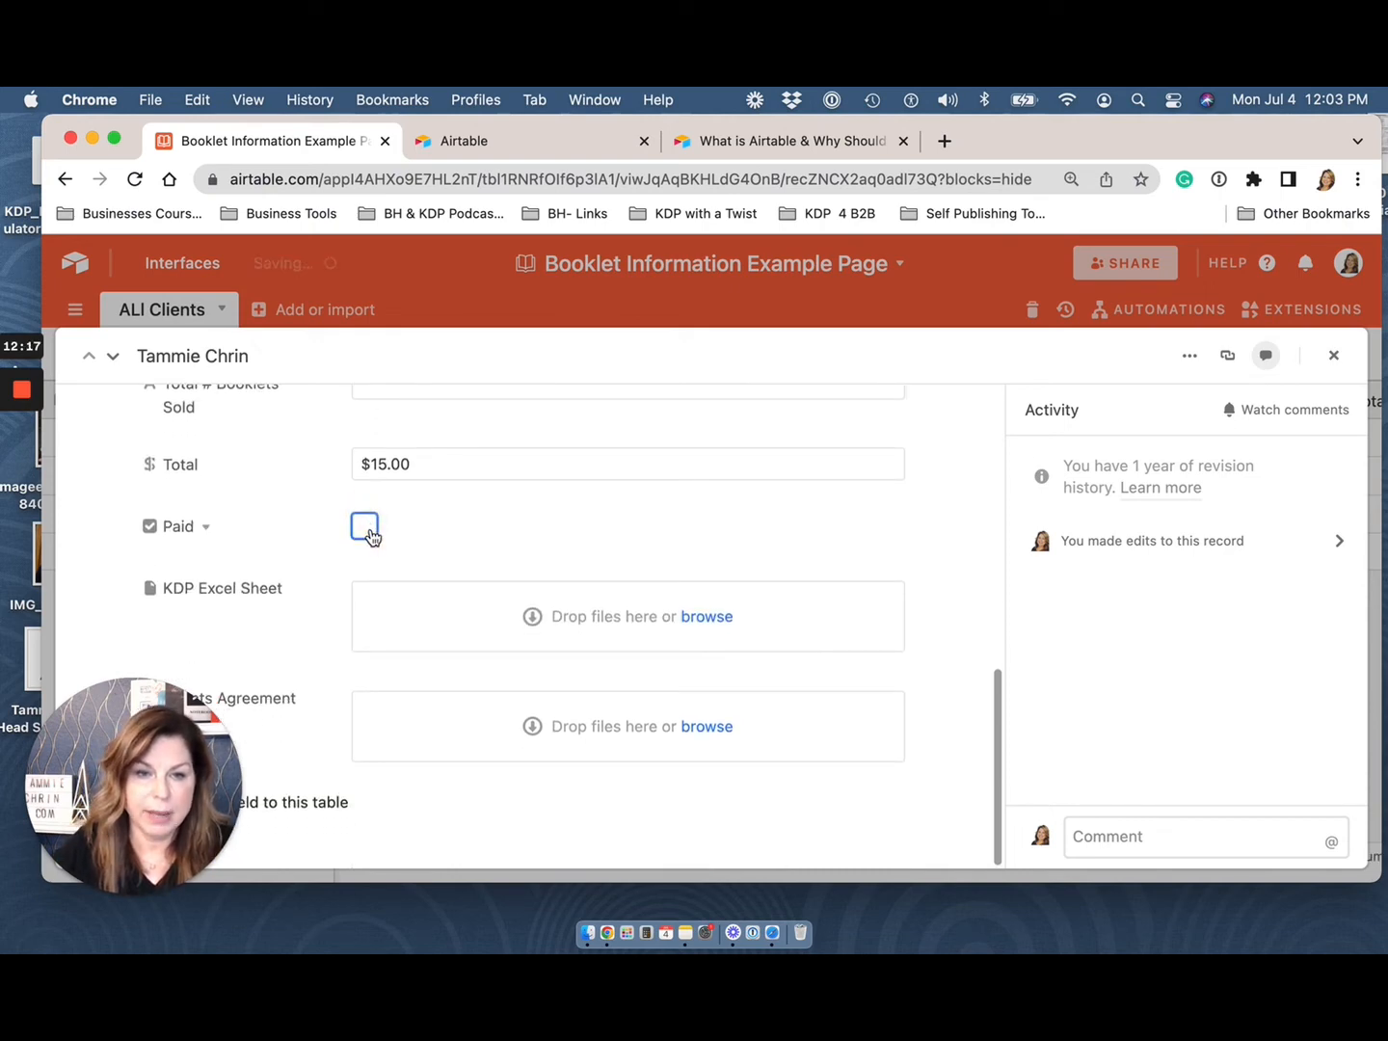
{"action": "left_click", "coordinate": [366, 530]}
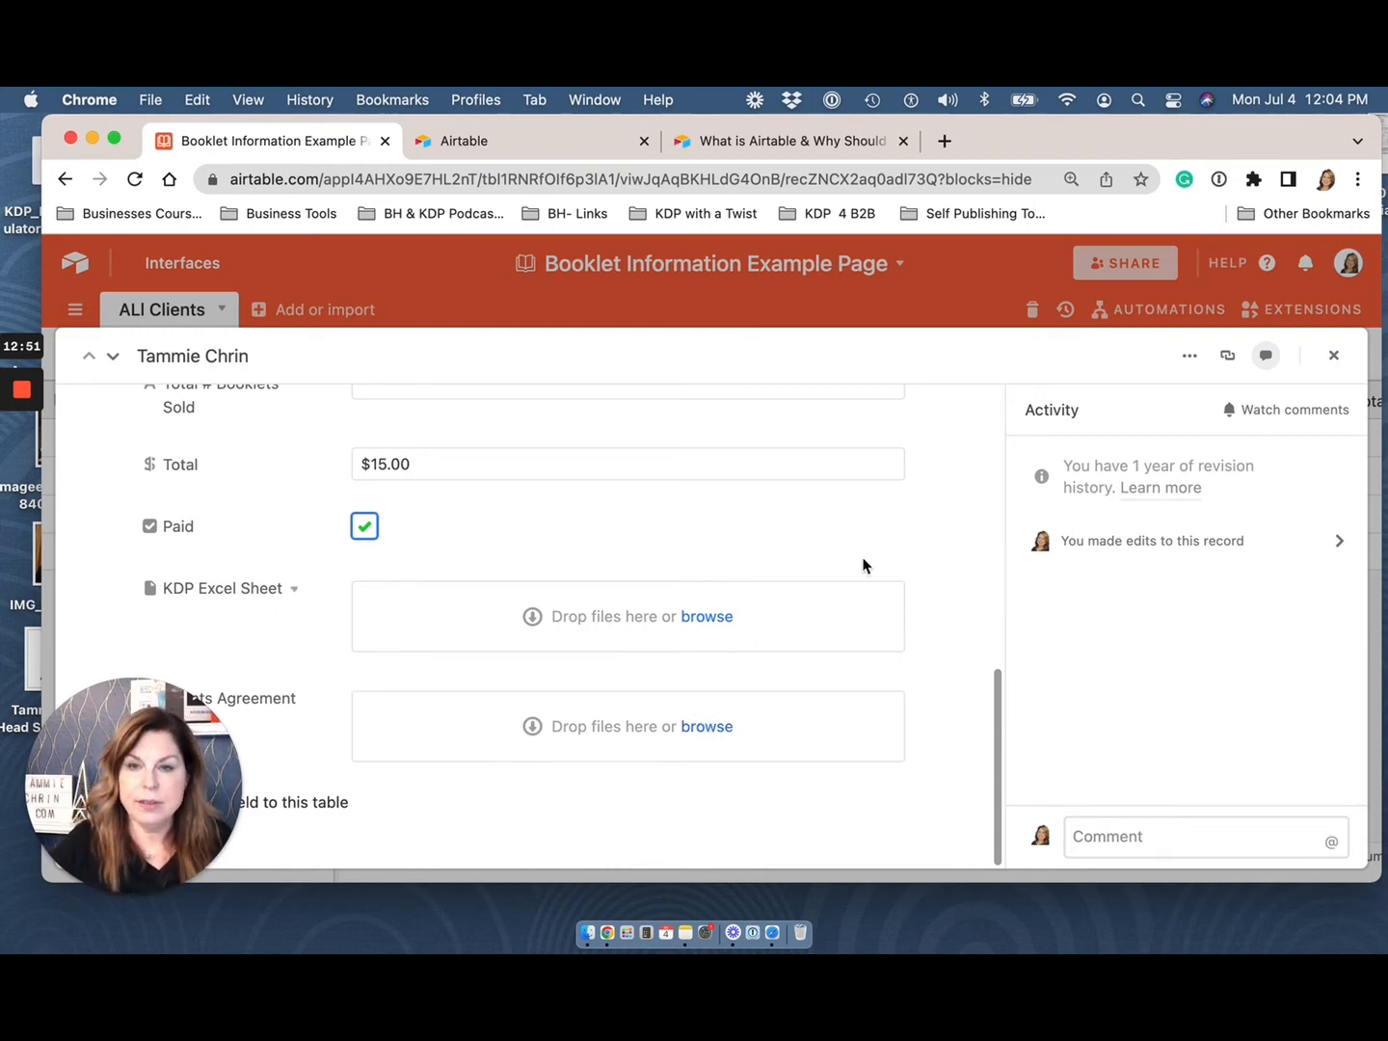
{"action": "left_click", "coordinate": [154, 851]}
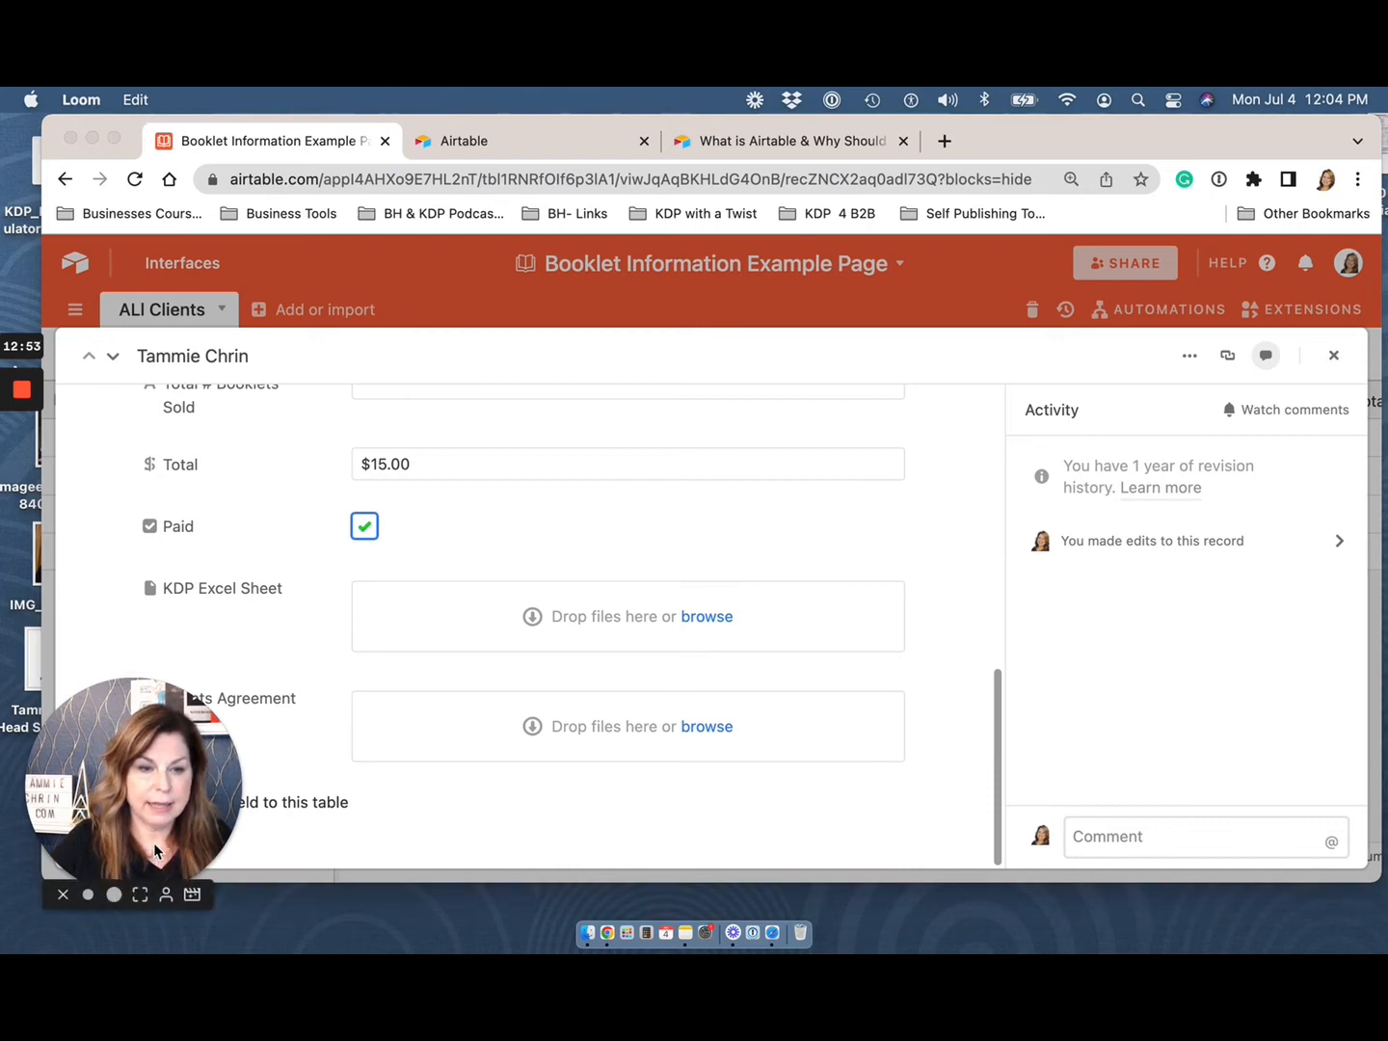
Step: Add a new field named Book Covers to the clients table, using the Attachment field type
{"action": "left_click_drag", "start_coordinate": [154, 851], "coordinate": [333, 810]}
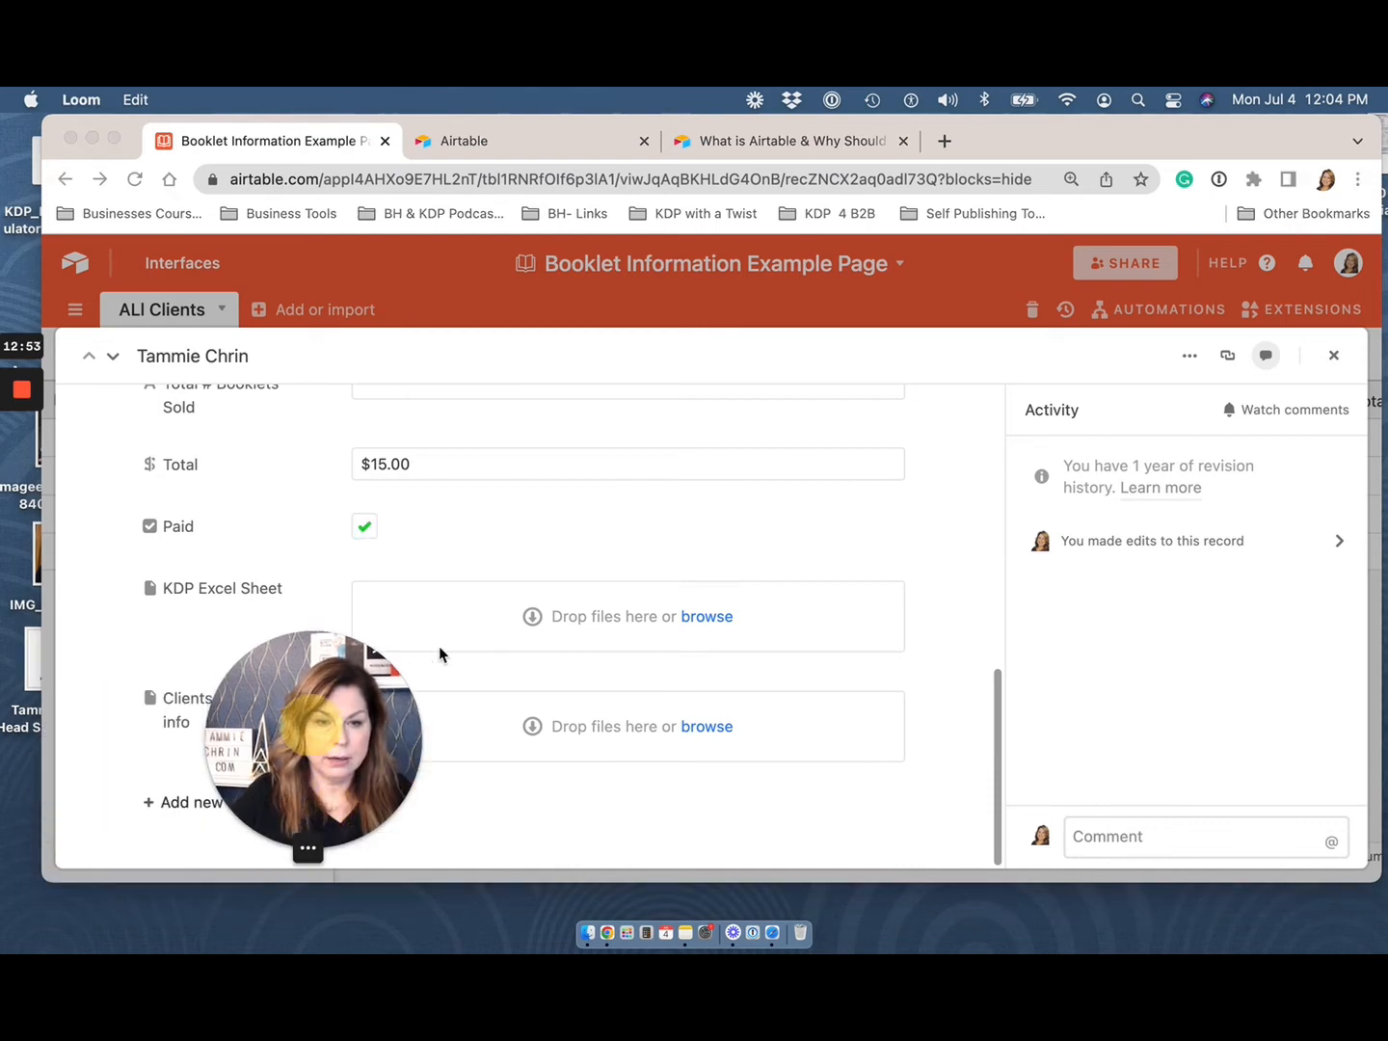
{"action": "left_click_drag", "start_coordinate": [440, 655], "coordinate": [1172, 478]}
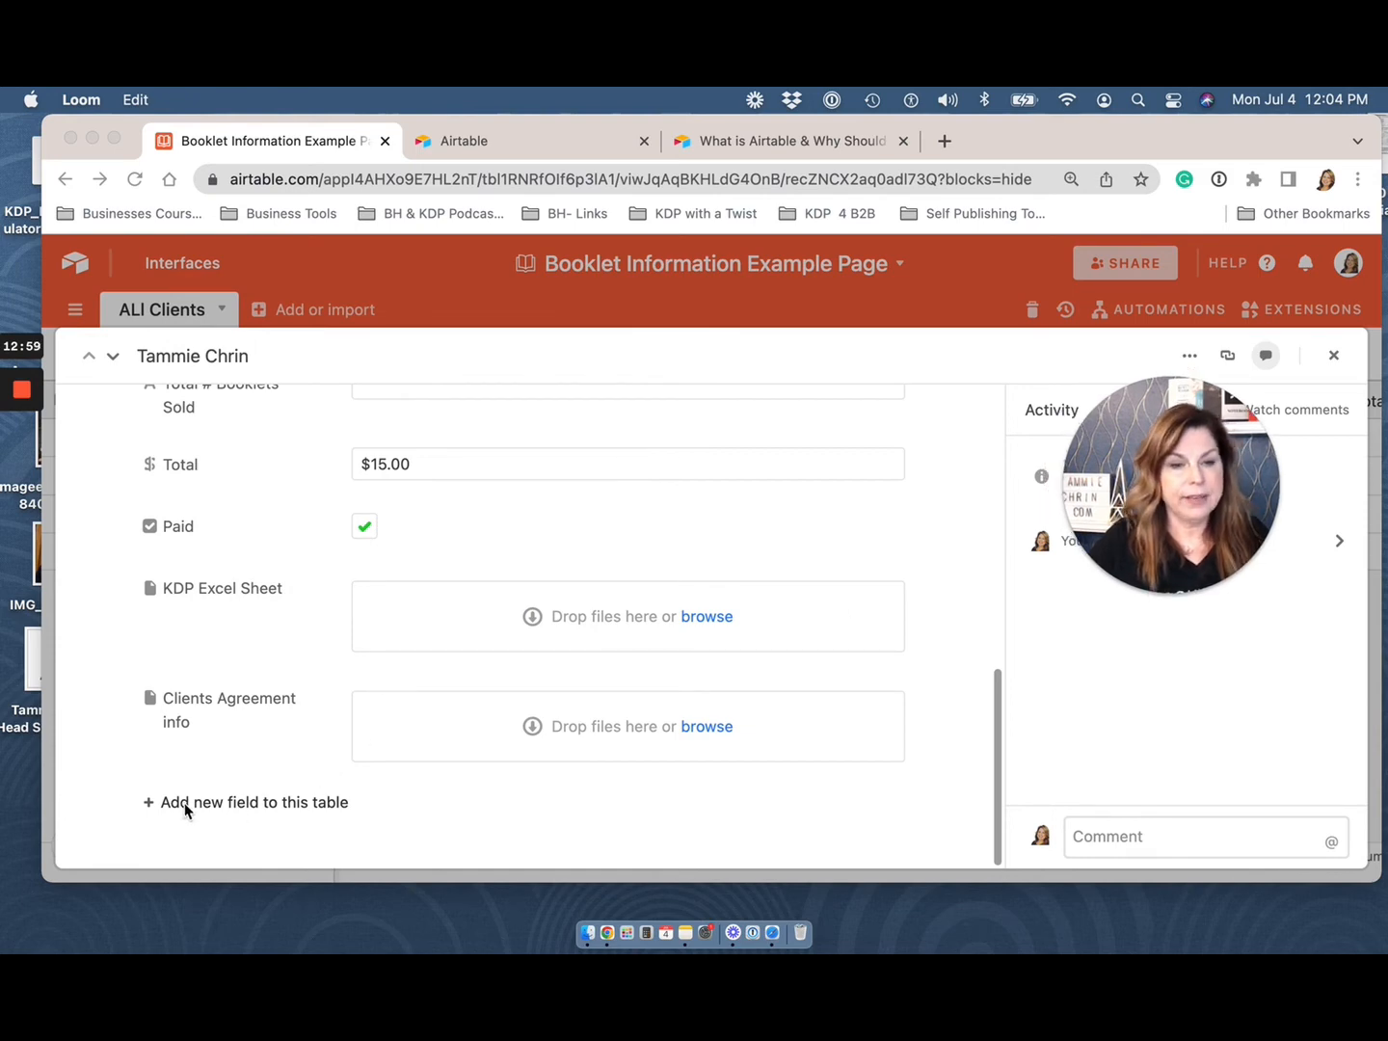
{"action": "left_click", "coordinate": [151, 801]}
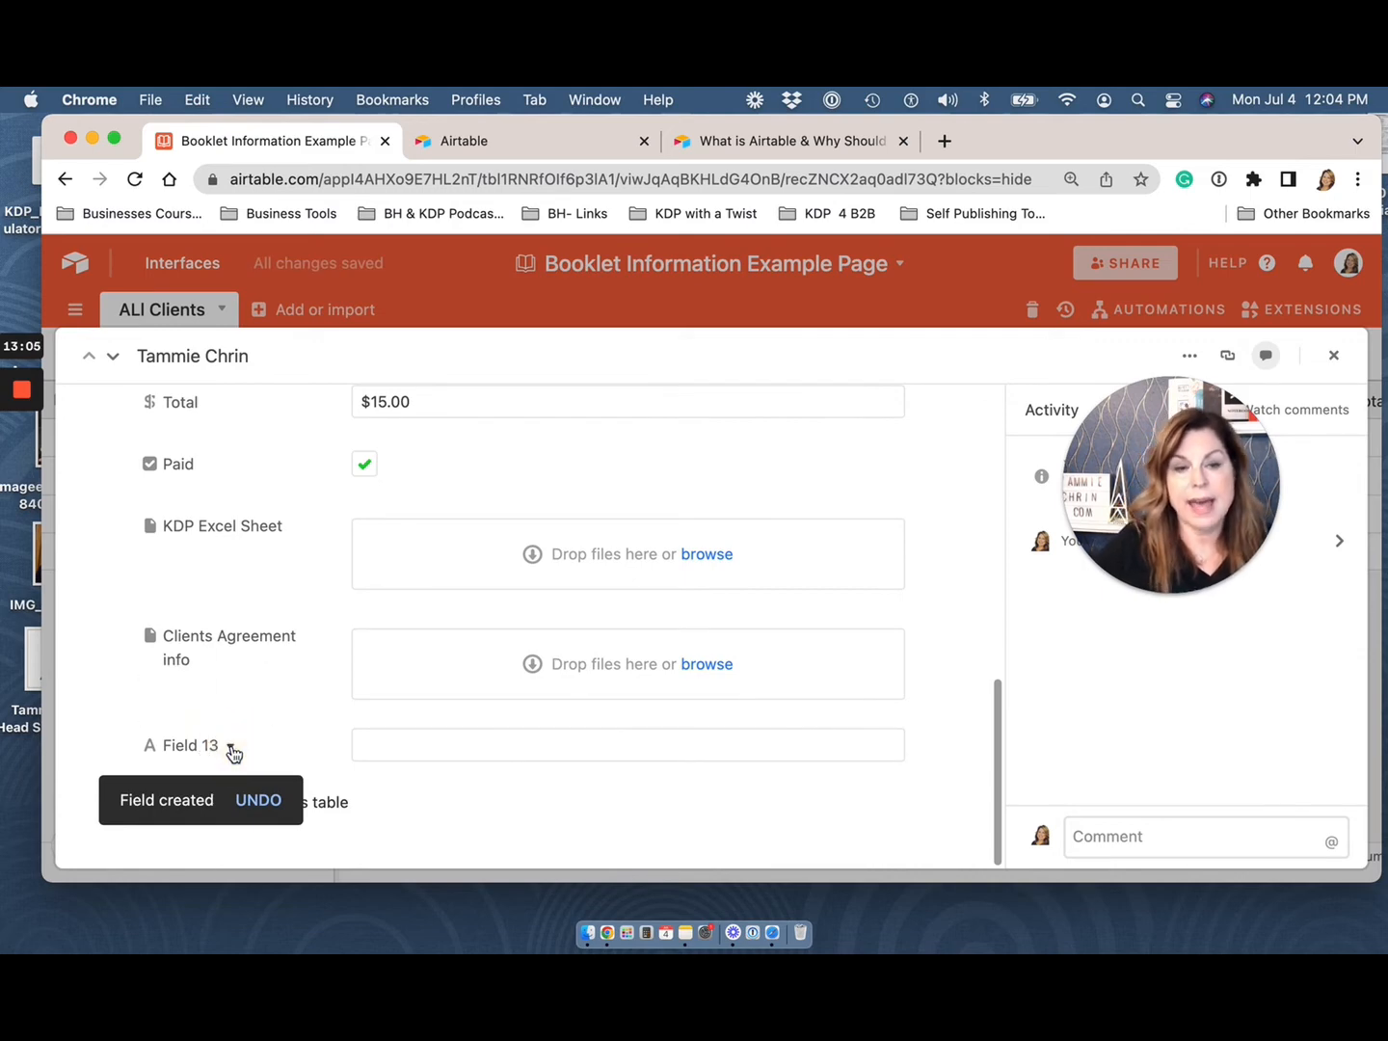
{"action": "left_click", "coordinate": [231, 748]}
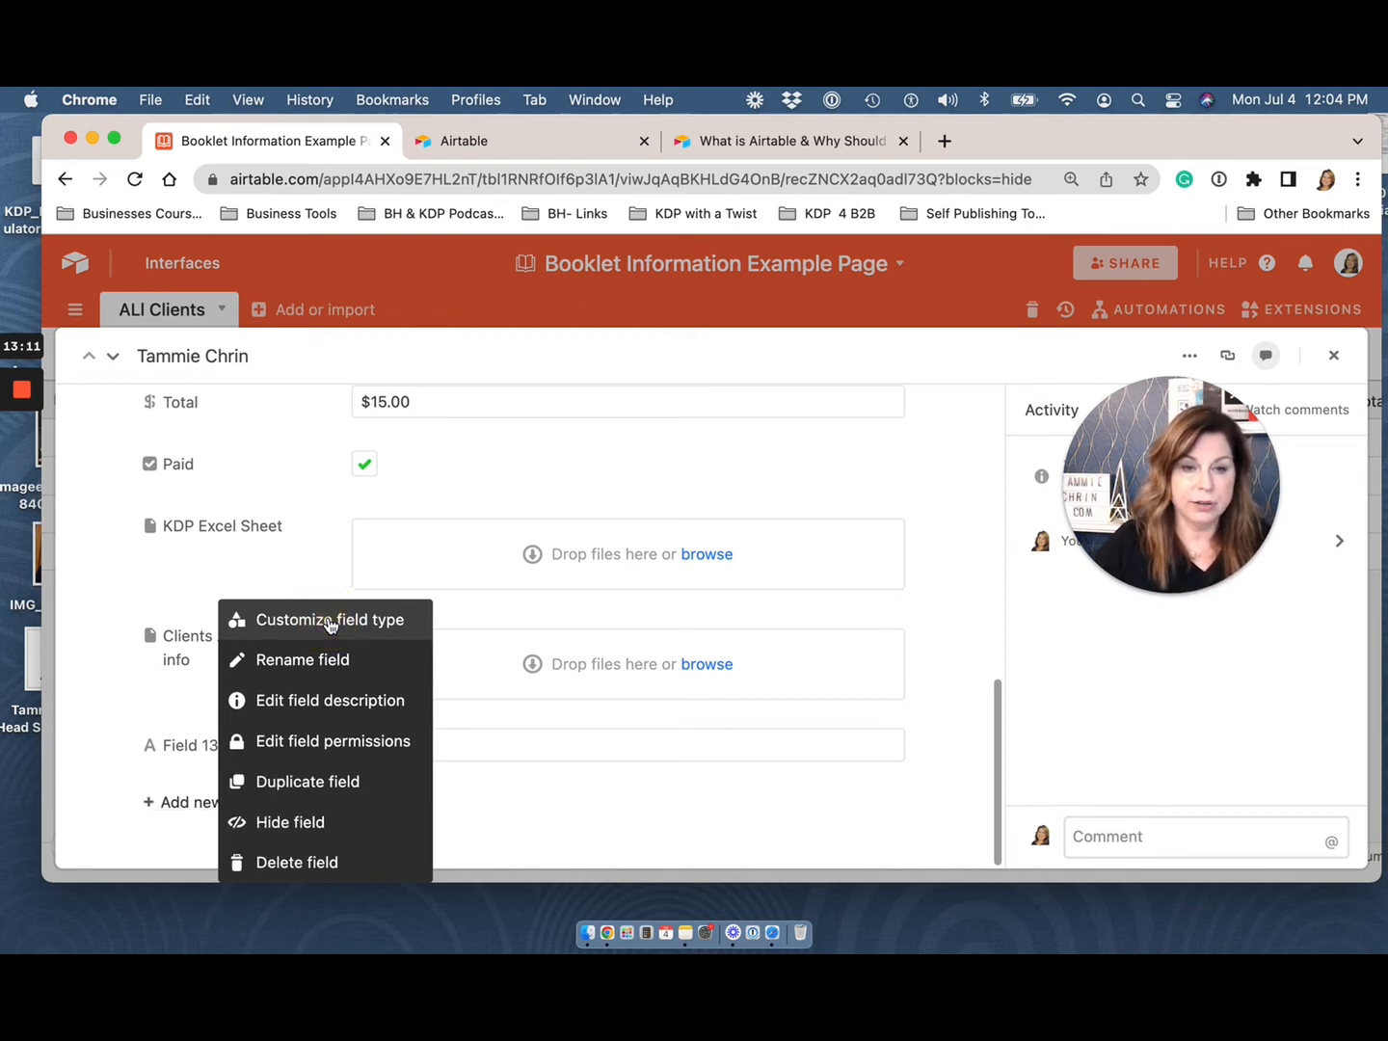
{"action": "left_click", "coordinate": [329, 622]}
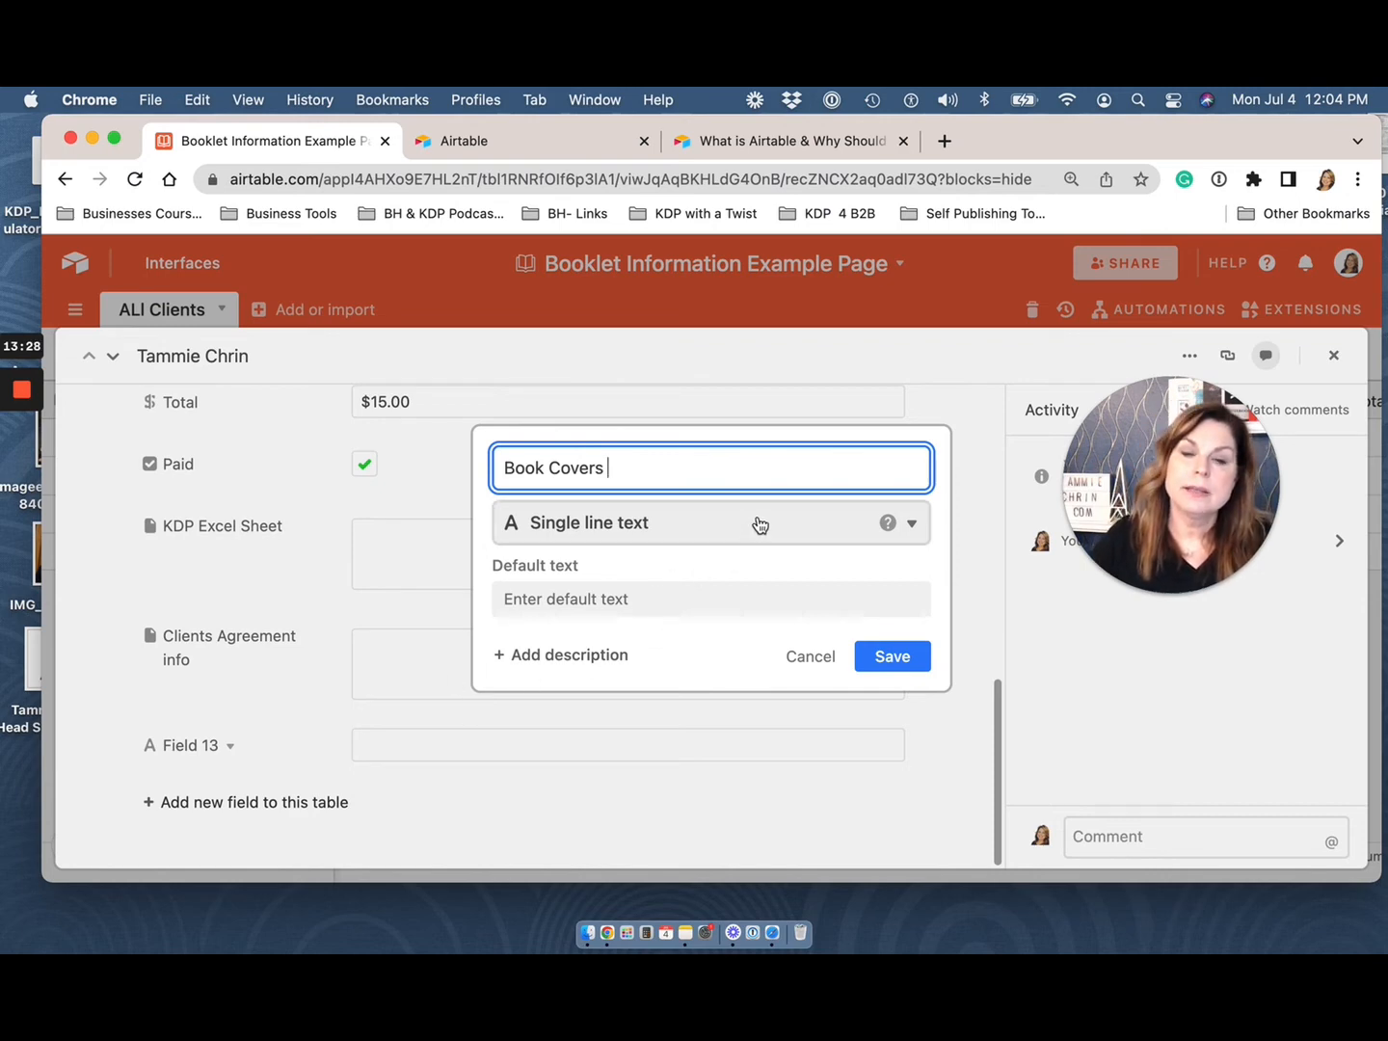
{"action": "left_click", "coordinate": [810, 526]}
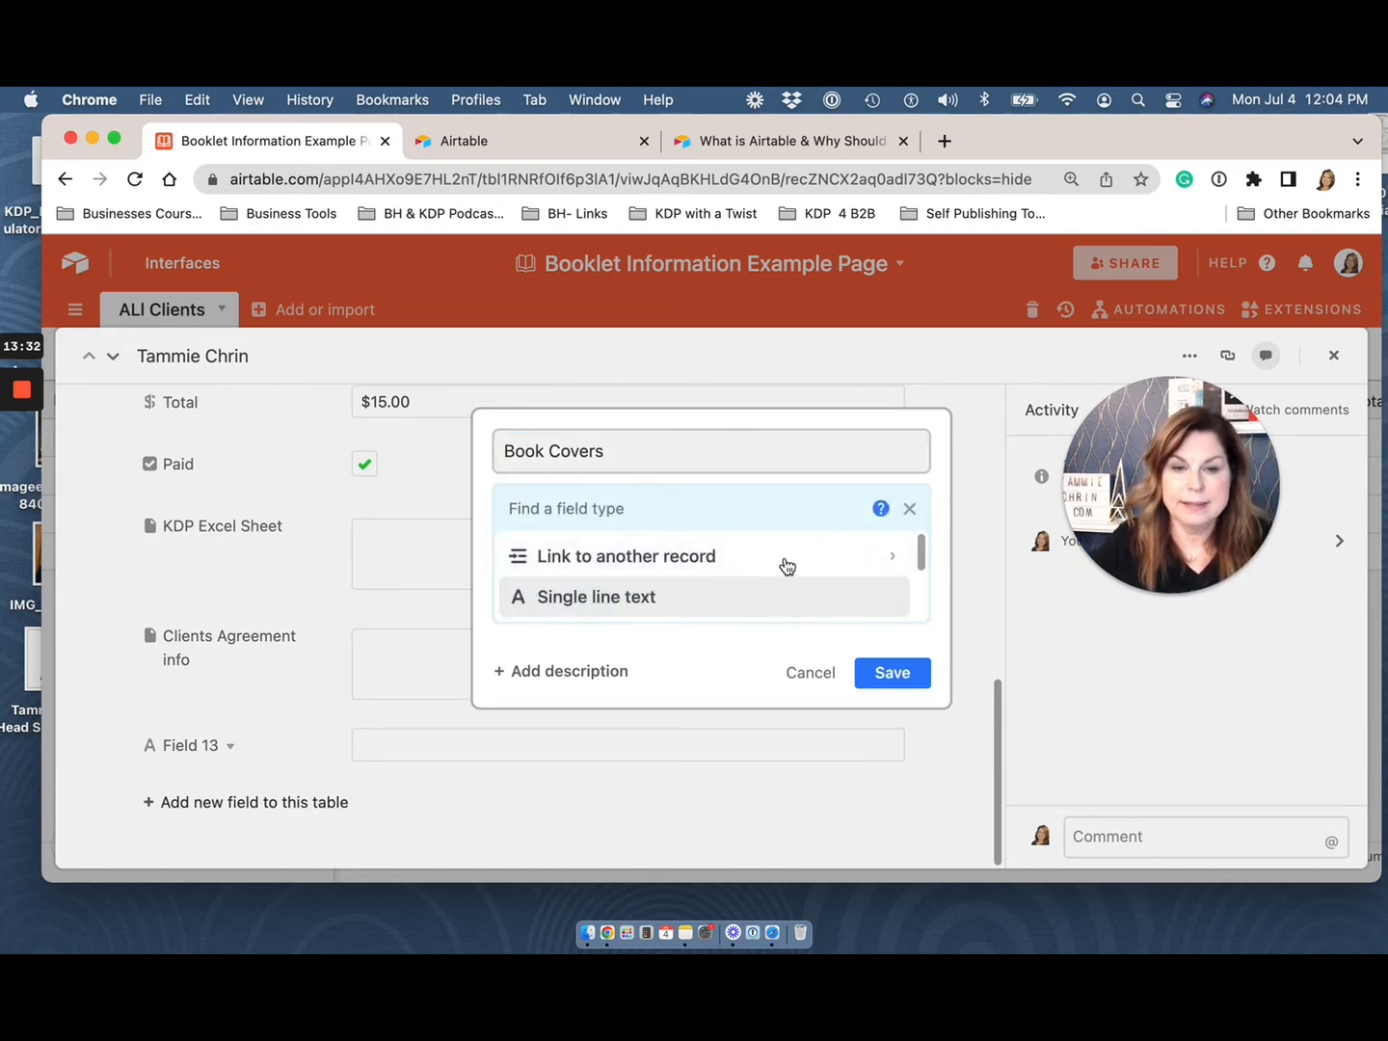
{"action": "scroll", "coordinate": [730, 595], "scroll_direction": "down", "scroll_amount": 3}
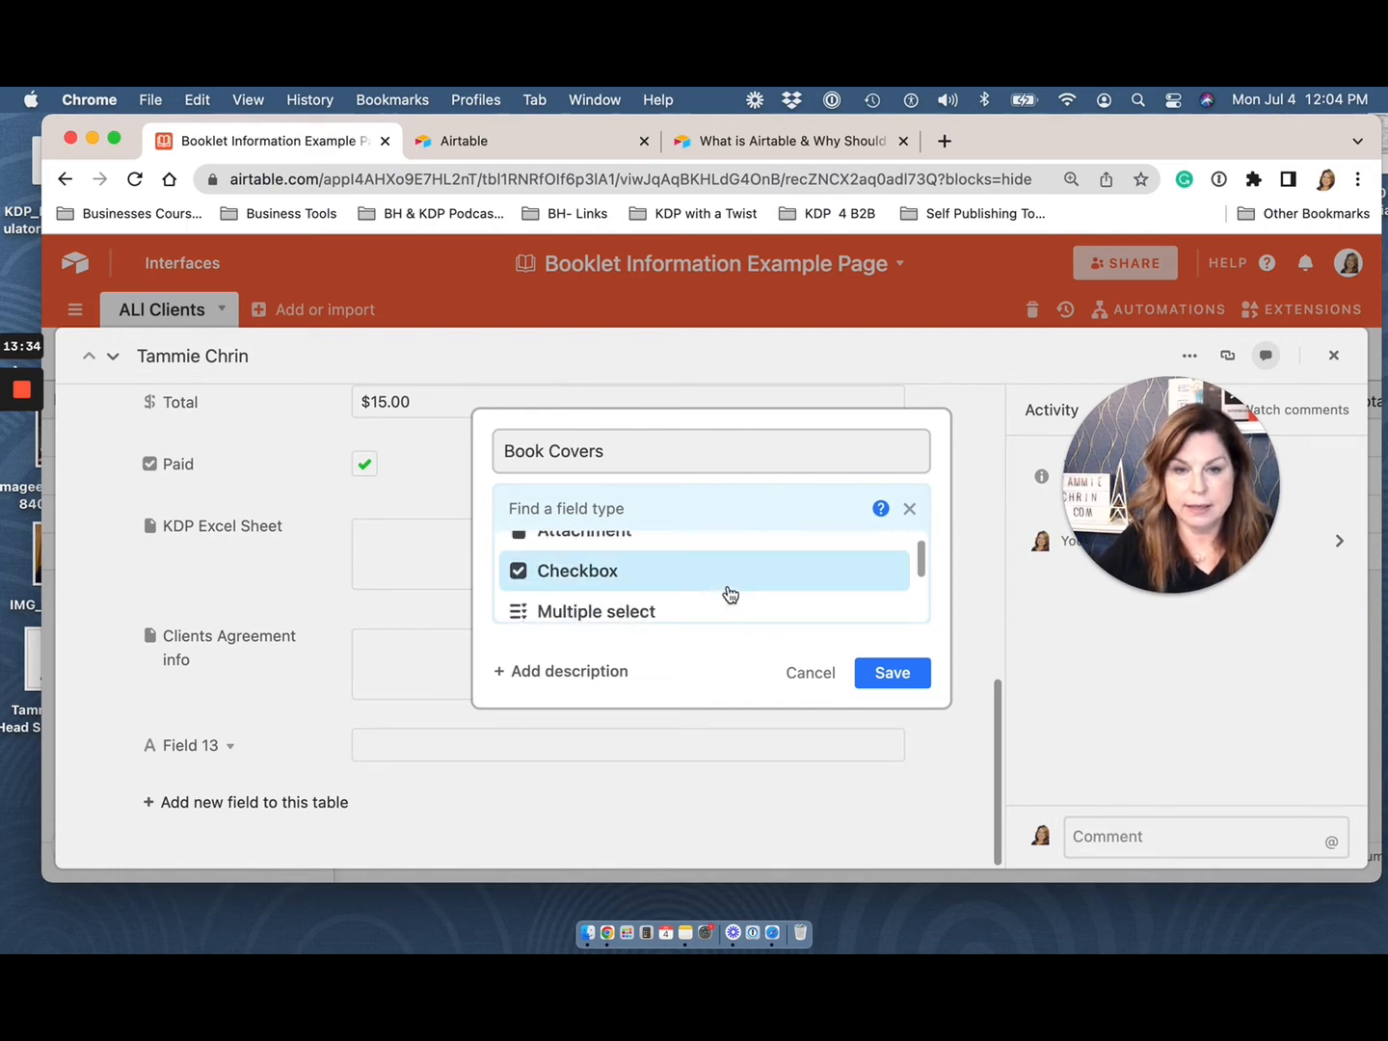
{"action": "scroll", "coordinate": [732, 592], "scroll_direction": "up", "scroll_amount": 1}
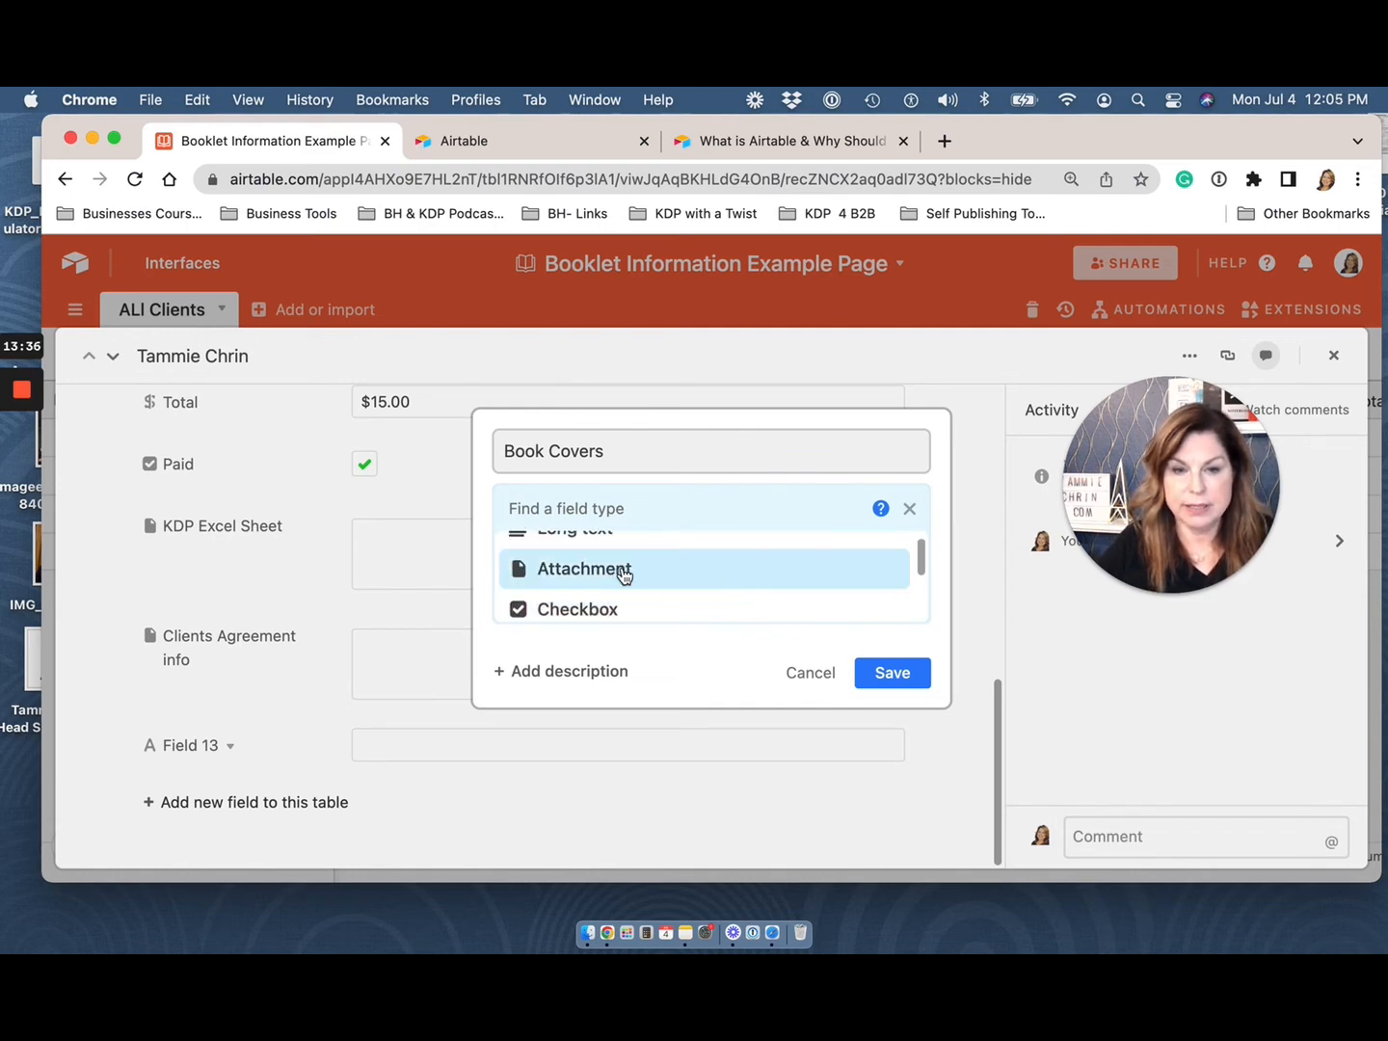
{"action": "left_click", "coordinate": [625, 575]}
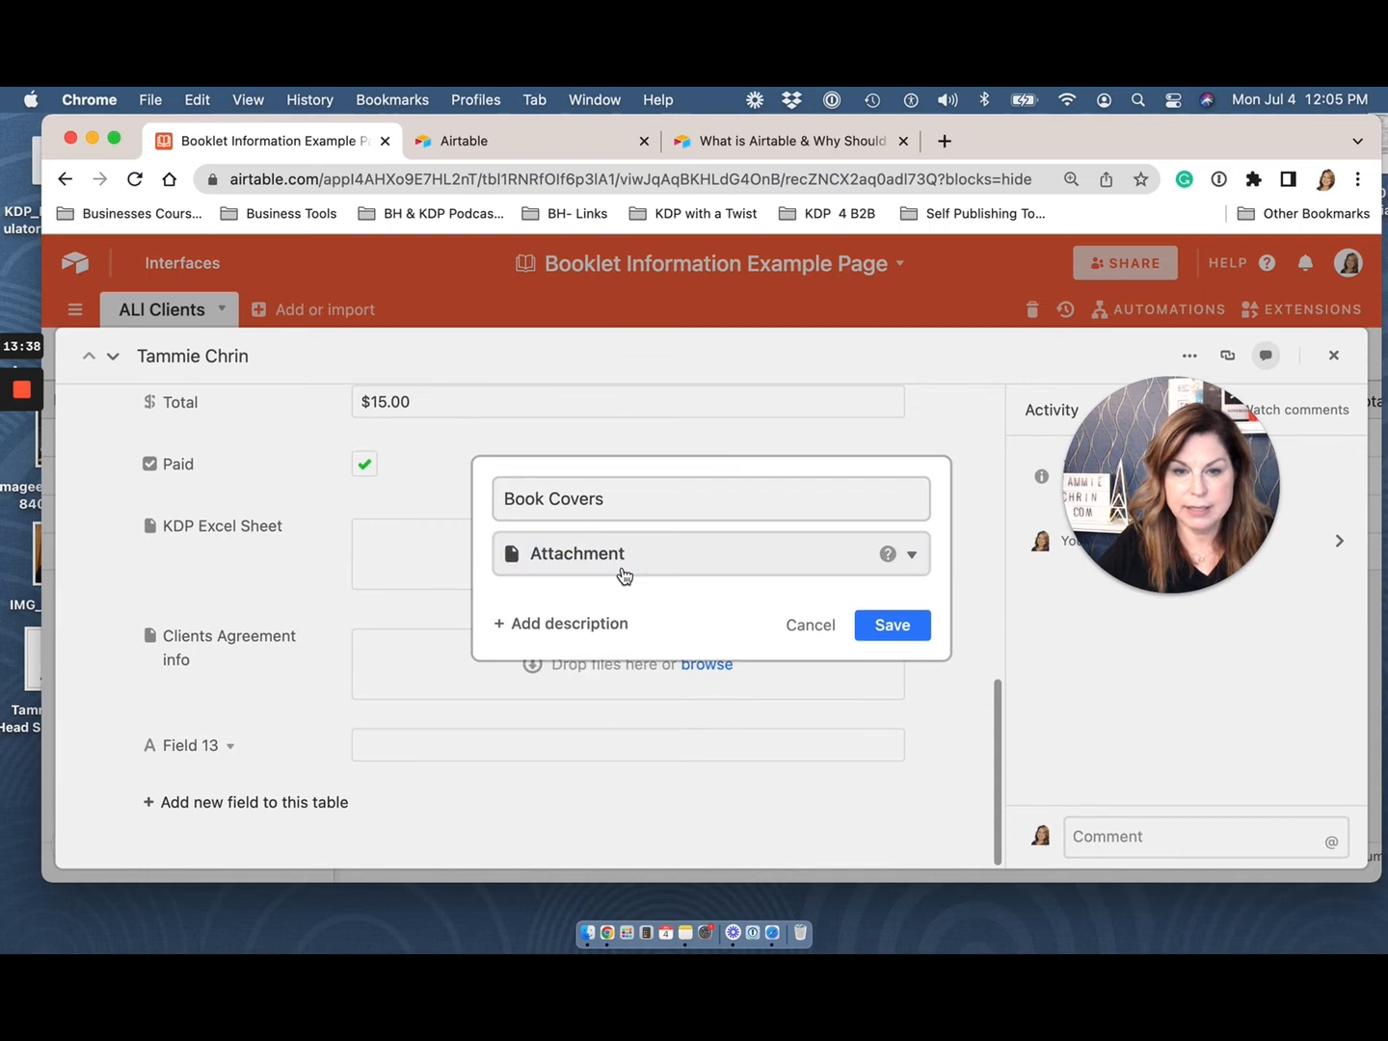
{"action": "left_click", "coordinate": [906, 629]}
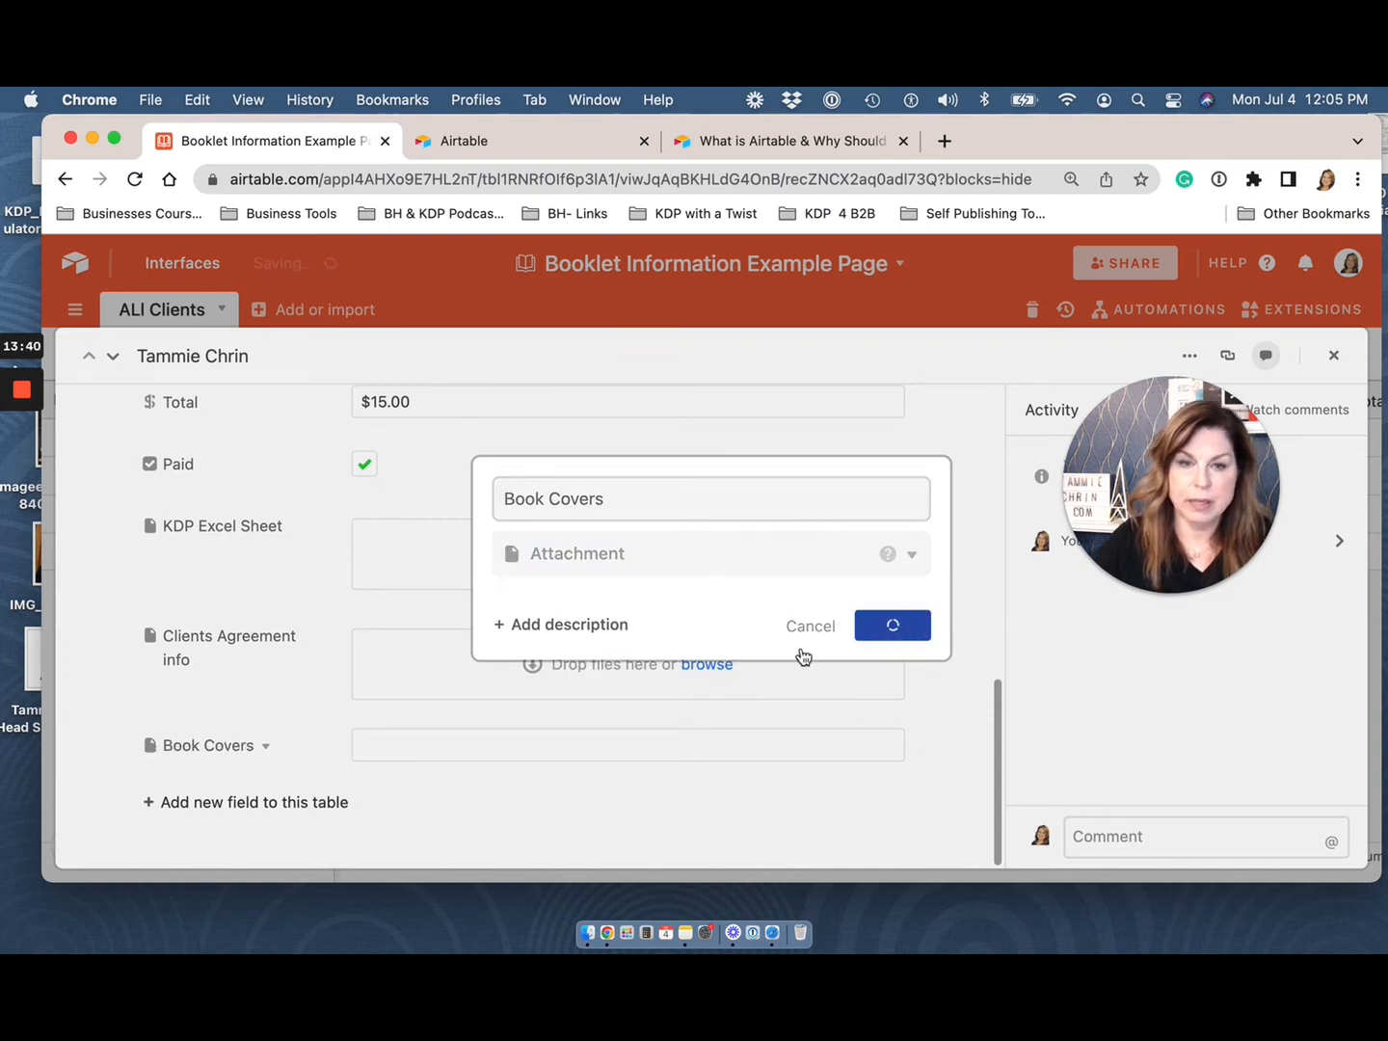
Step: Look through the fields of the client's record and close the expanded record
{"action": "scroll", "coordinate": [323, 772], "scroll_direction": "down", "scroll_amount": 1}
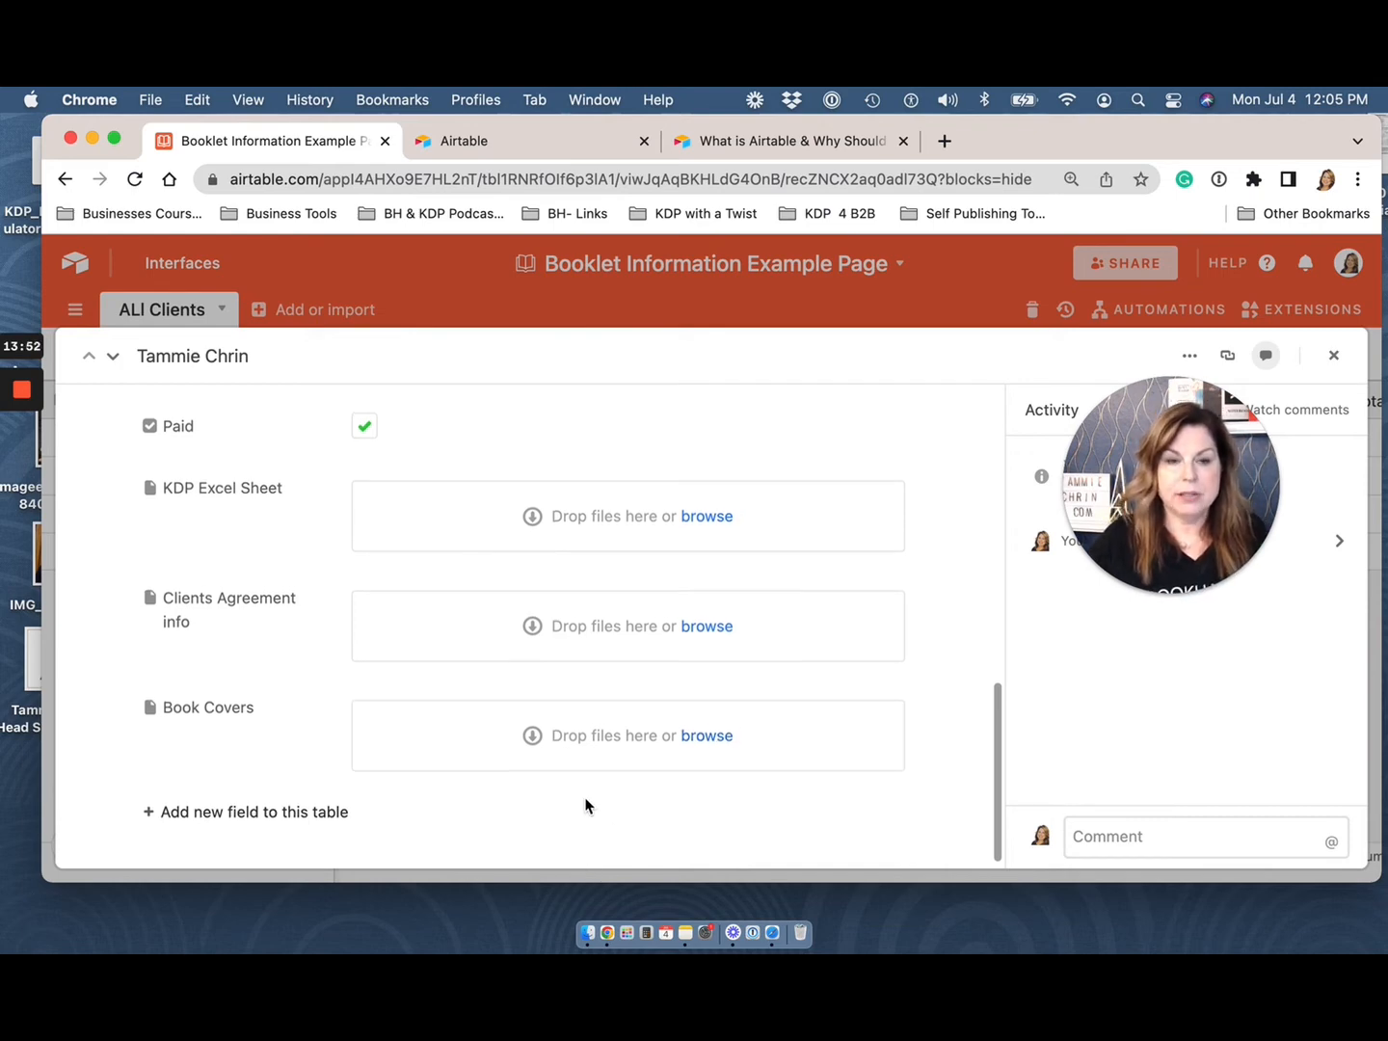
{"action": "scroll", "coordinate": [585, 806], "scroll_direction": "up", "scroll_amount": 10}
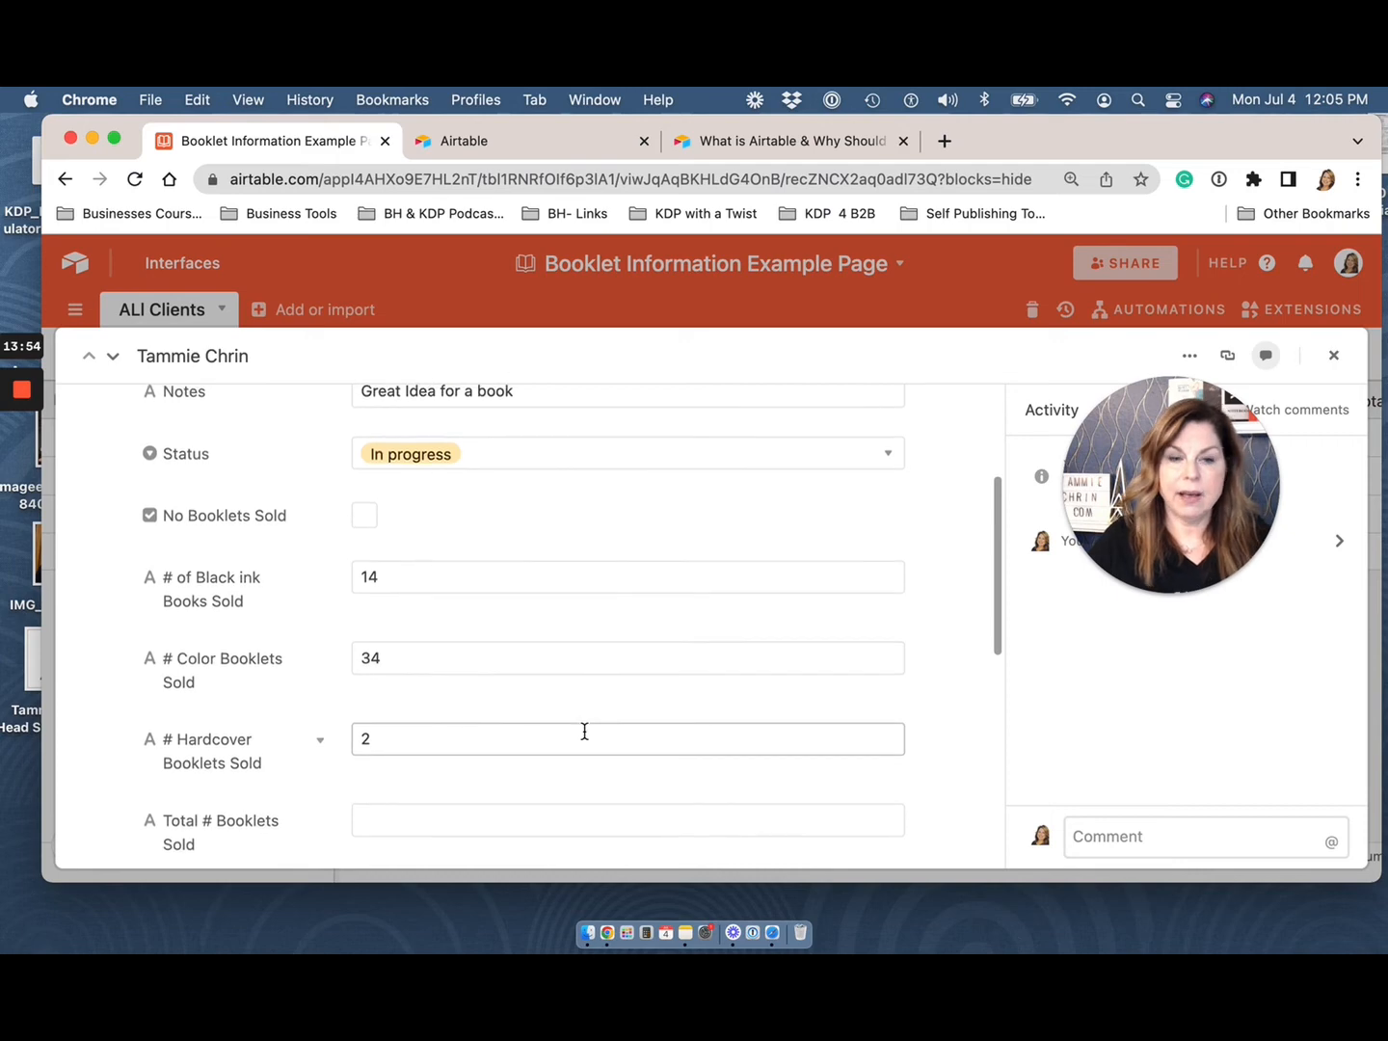
{"action": "scroll", "coordinate": [584, 732], "scroll_direction": "up", "scroll_amount": 4}
{"action": "scroll", "coordinate": [581, 727], "scroll_direction": "down", "scroll_amount": 10}
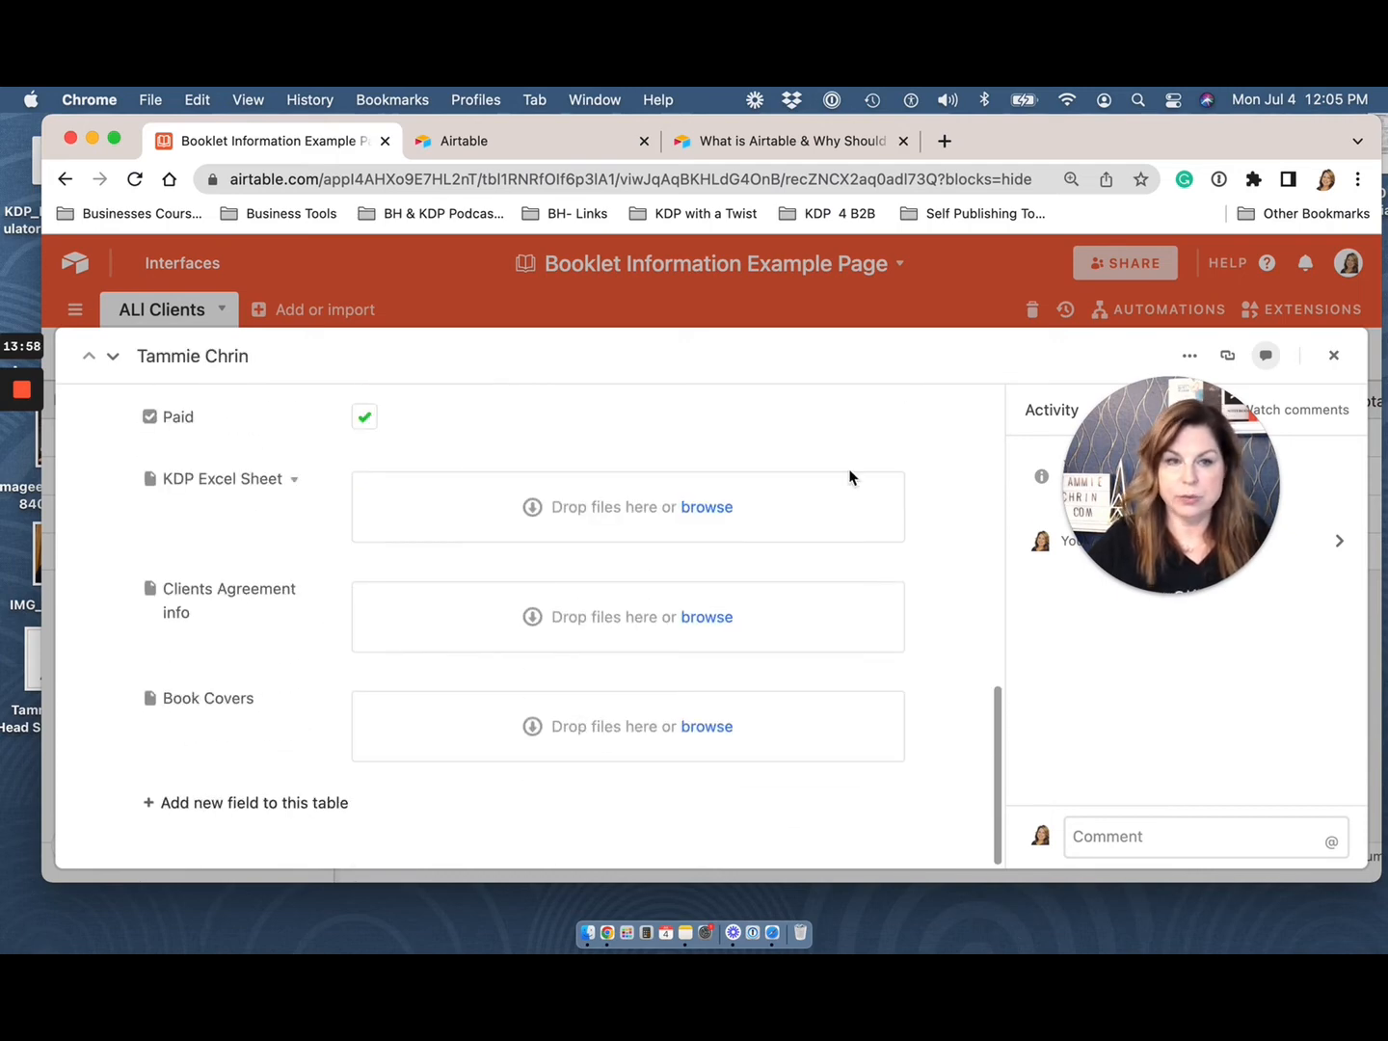
{"action": "left_click", "coordinate": [1335, 356]}
Step: Move the Book Covers column between No Booklets Sold and # of Black ink Books Sold in the grid
{"action": "left_click_drag", "start_coordinate": [1153, 480], "coordinate": [177, 677]}
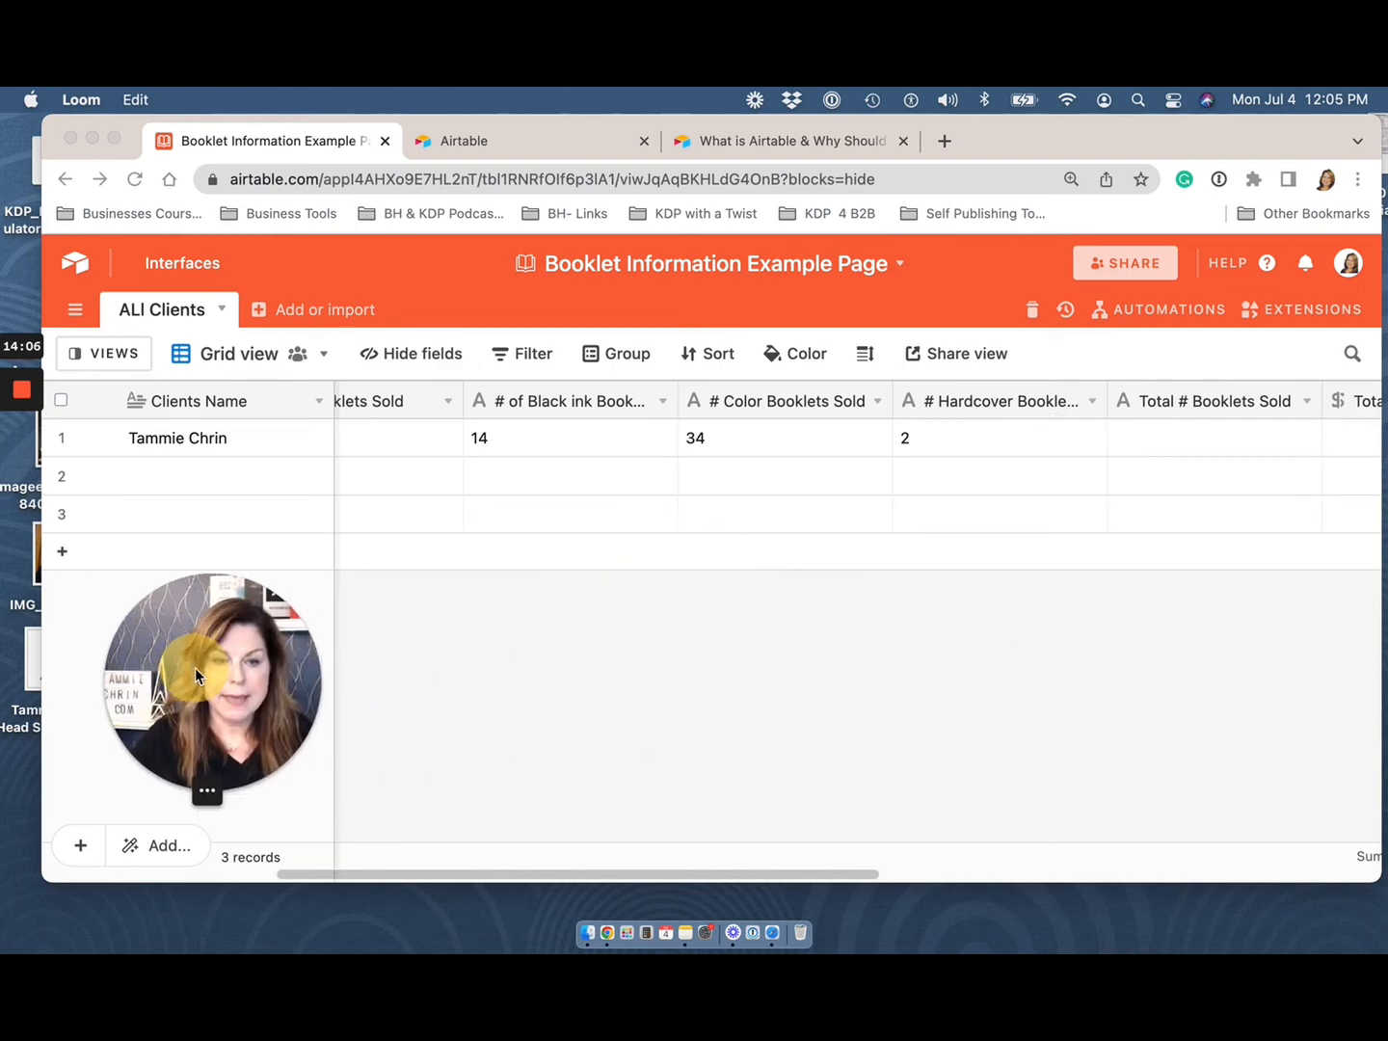
{"action": "left_click", "coordinate": [360, 878]}
{"action": "left_click_drag", "start_coordinate": [360, 877], "coordinate": [1325, 842]}
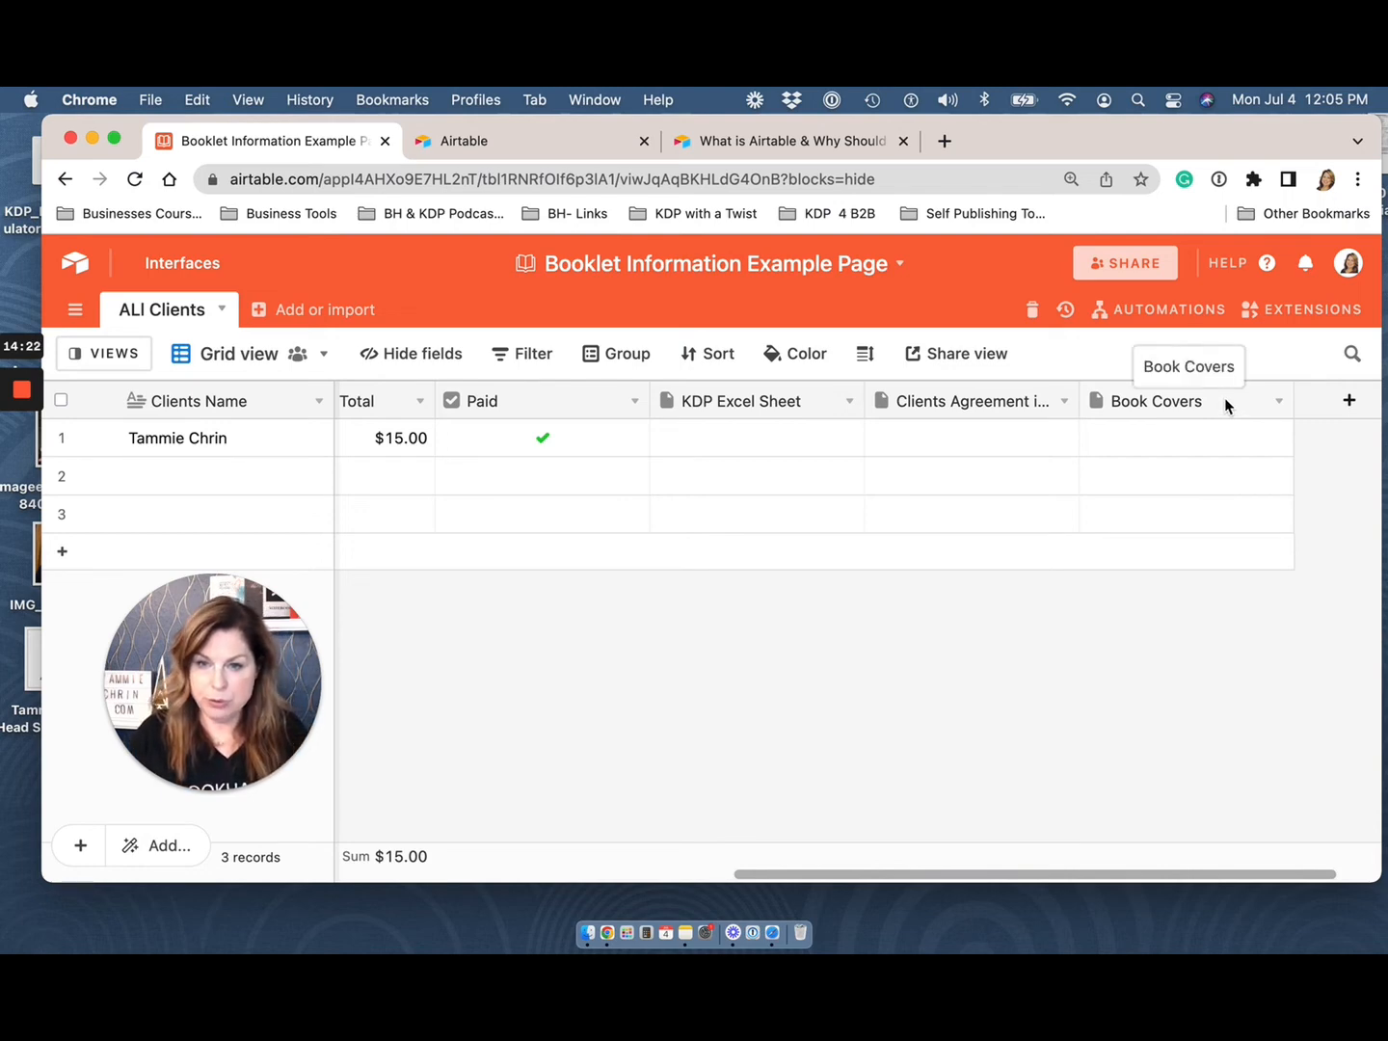
{"action": "left_click_drag", "start_coordinate": [1225, 399], "coordinate": [971, 413]}
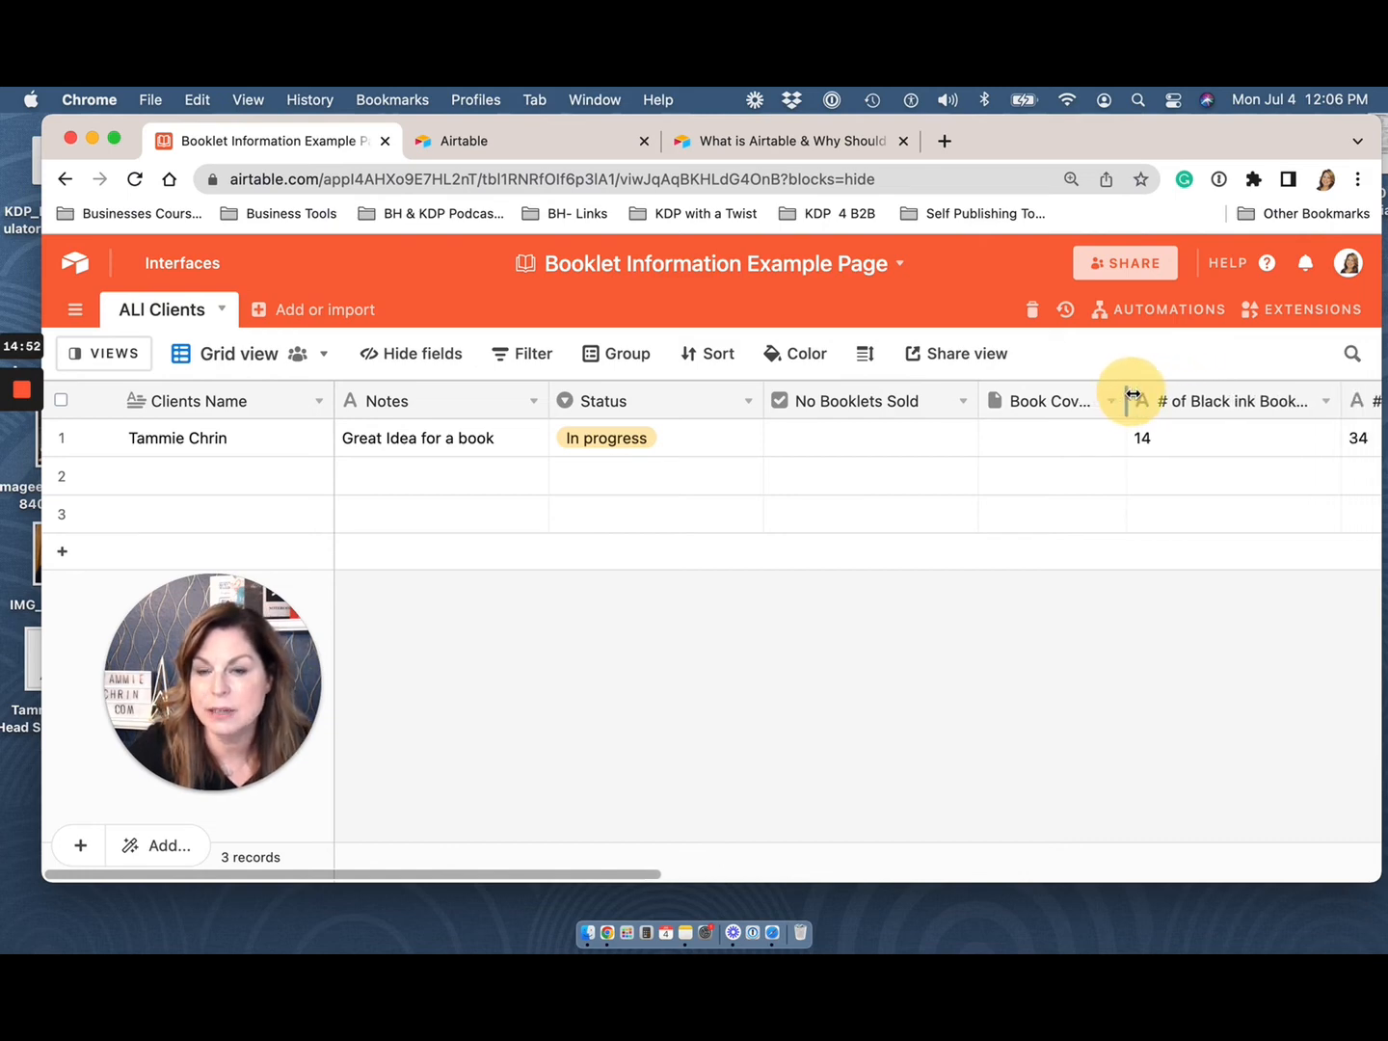
Step: Widen the Book Covers column enough to show its full name and narrow the Status column
{"action": "left_click_drag", "start_coordinate": [1133, 394], "coordinate": [1153, 393]}
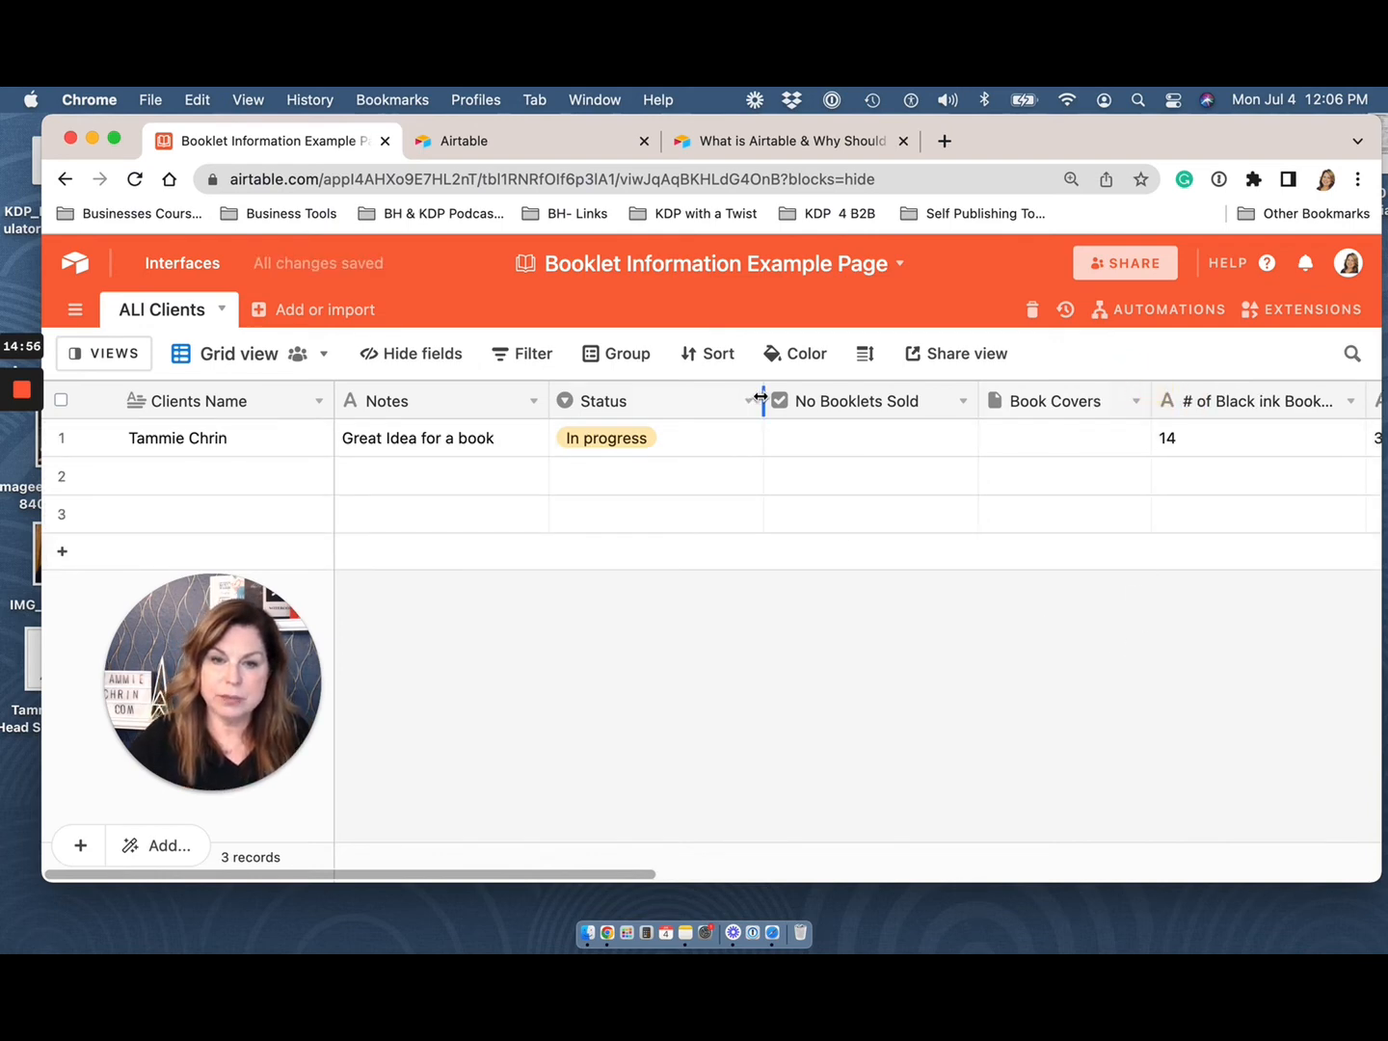
{"action": "left_click_drag", "start_coordinate": [762, 396], "coordinate": [696, 398]}
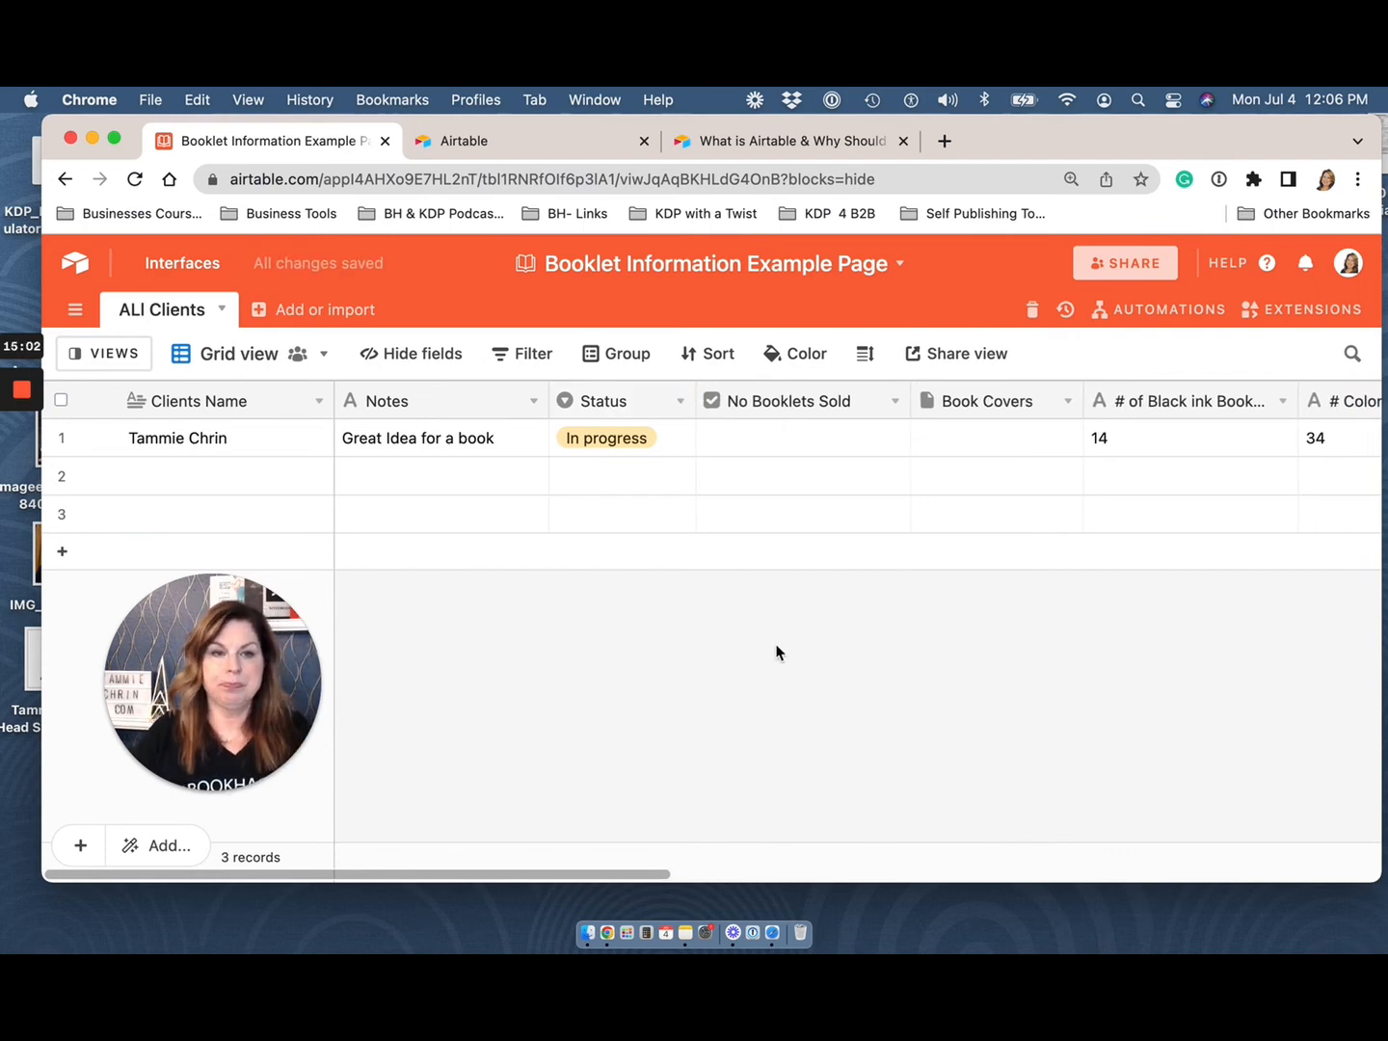
Step: Create a collaborative gallery view named Gallery for the clients table
{"action": "left_click", "coordinate": [232, 363]}
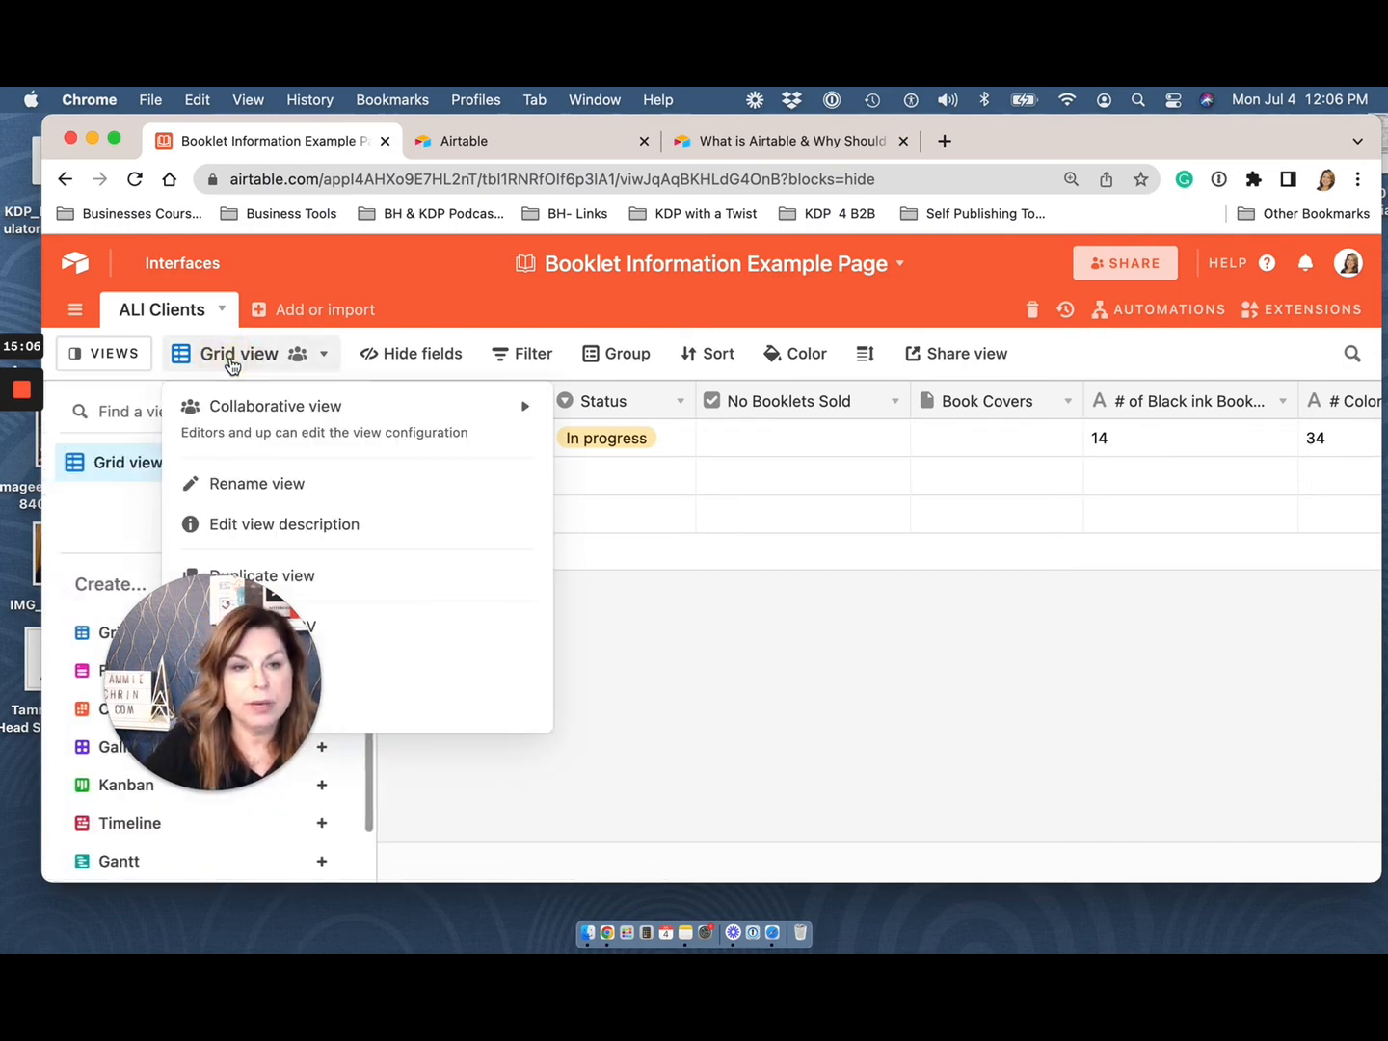
{"action": "left_click", "coordinate": [692, 659]}
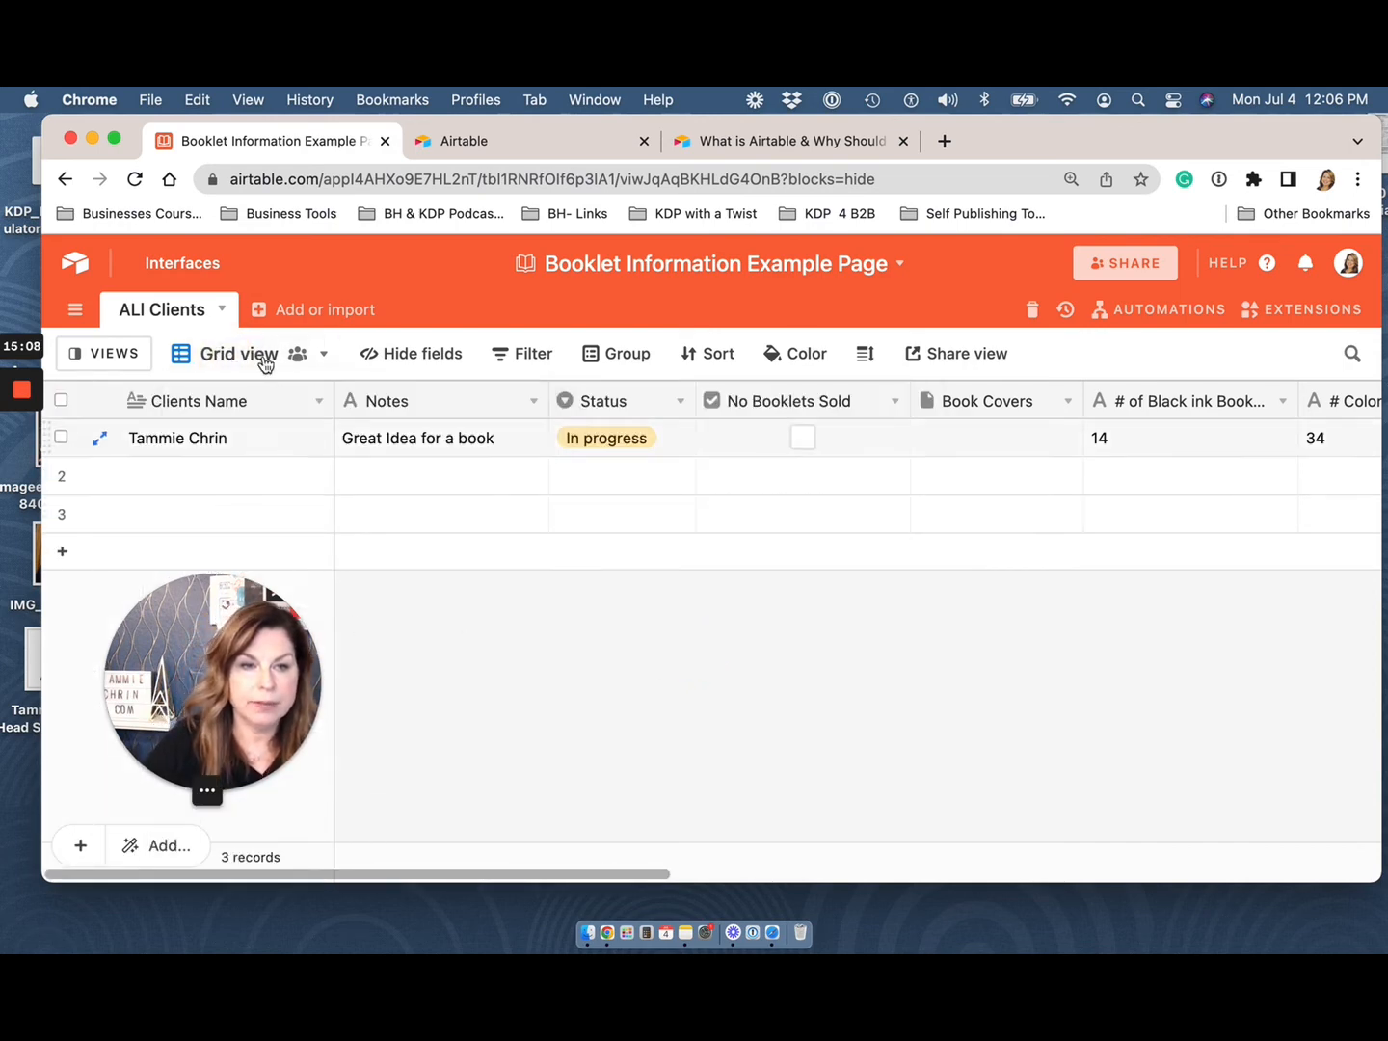
{"action": "left_click_drag", "start_coordinate": [376, 621], "coordinate": [1034, 552]}
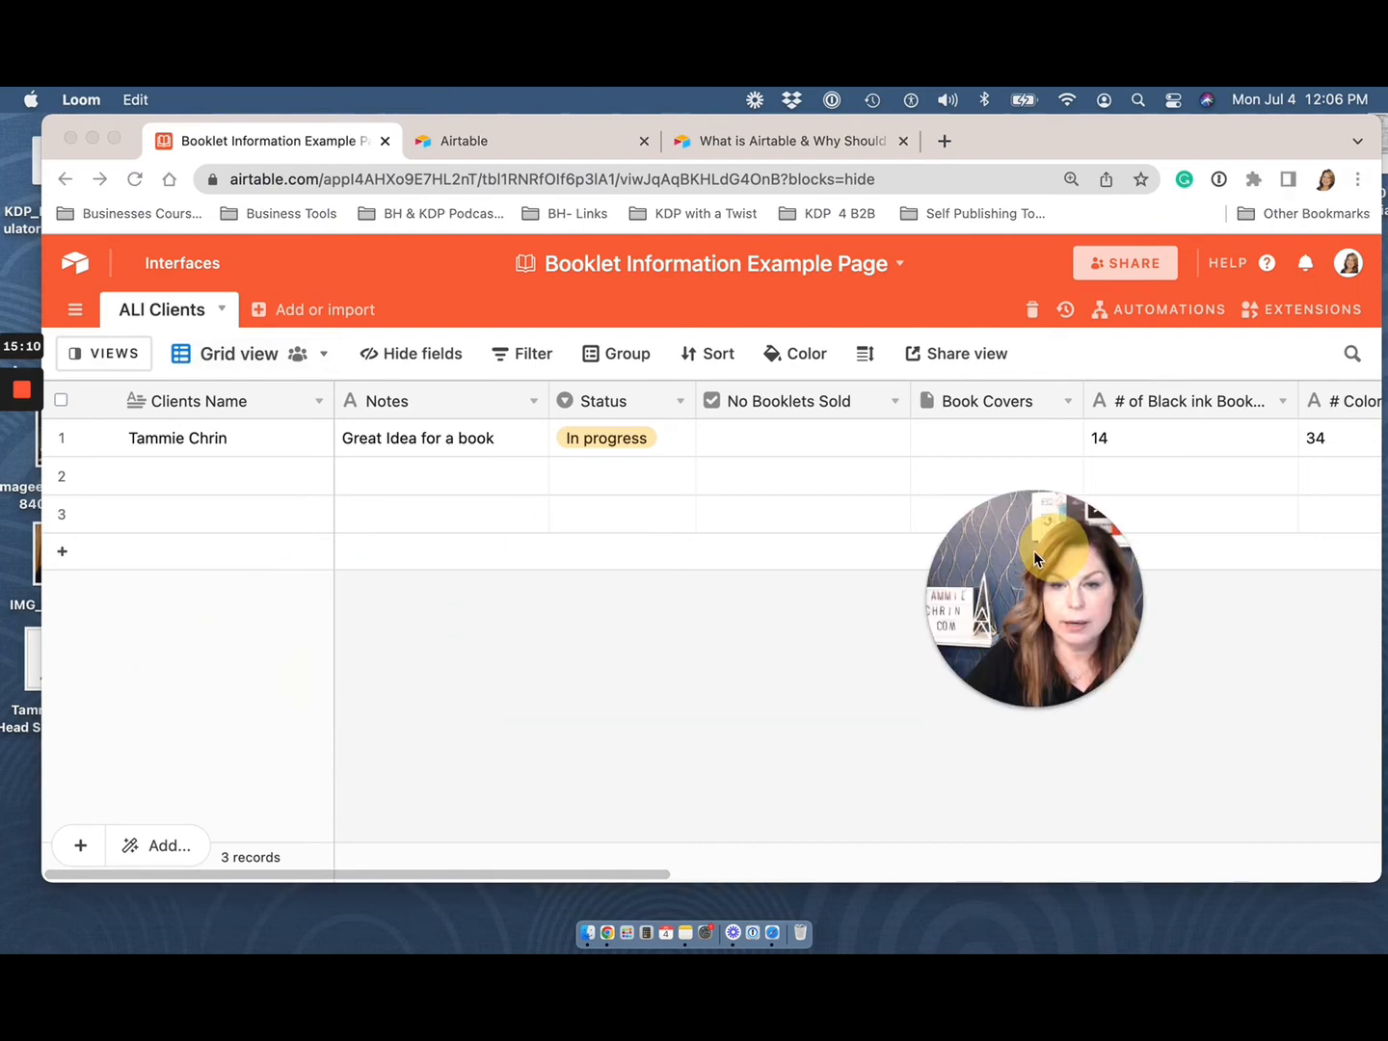
{"action": "left_click", "coordinate": [241, 356]}
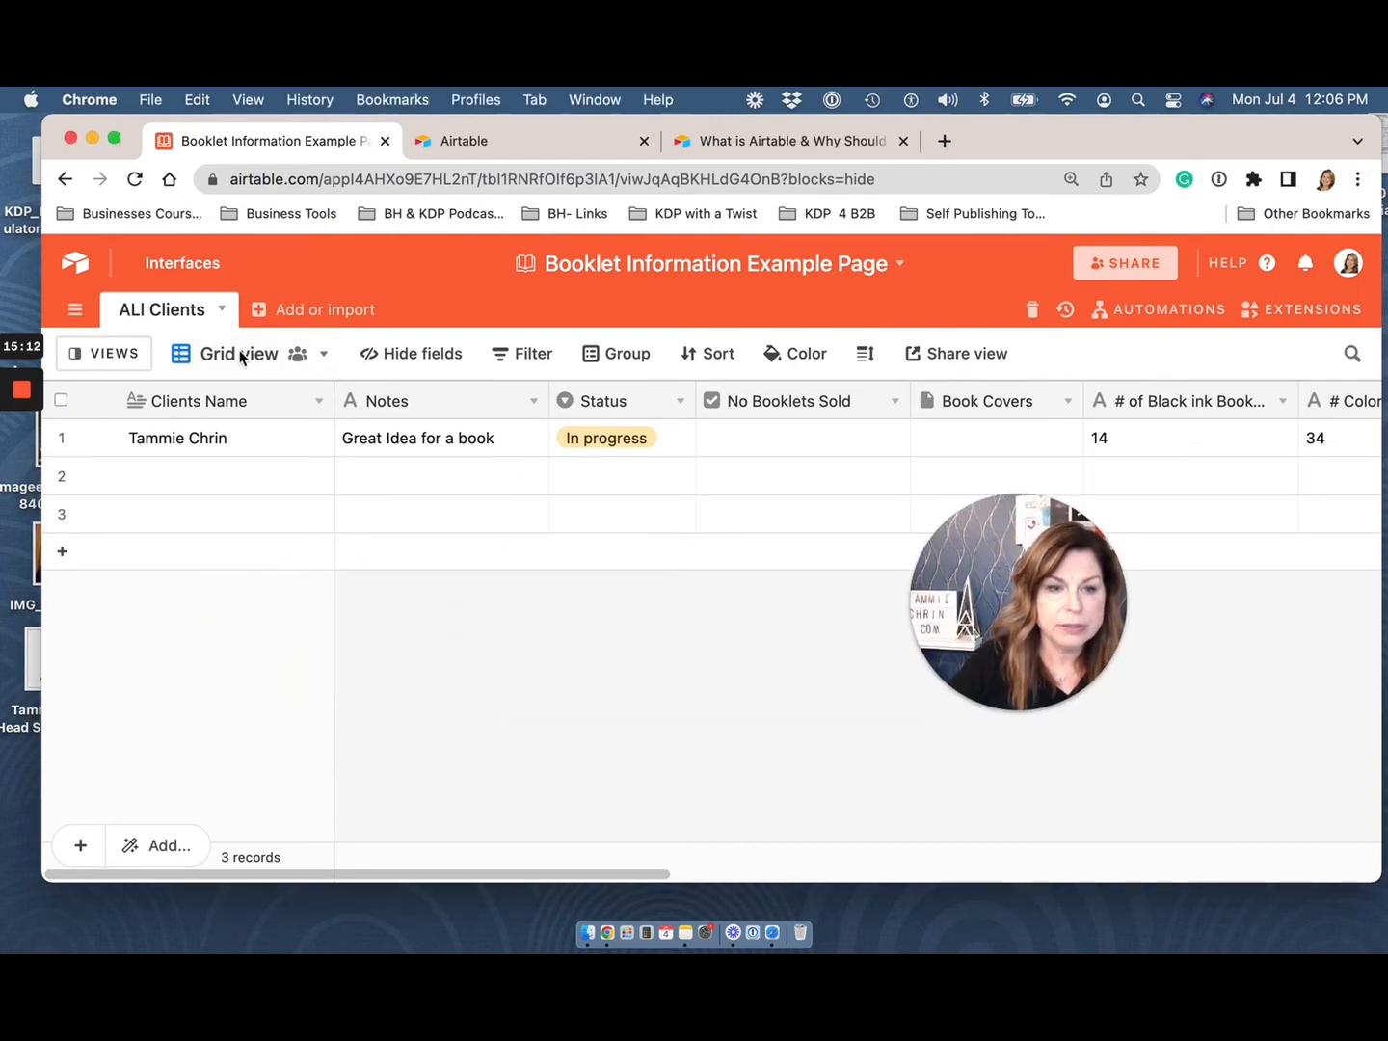
{"action": "left_click", "coordinate": [241, 357]}
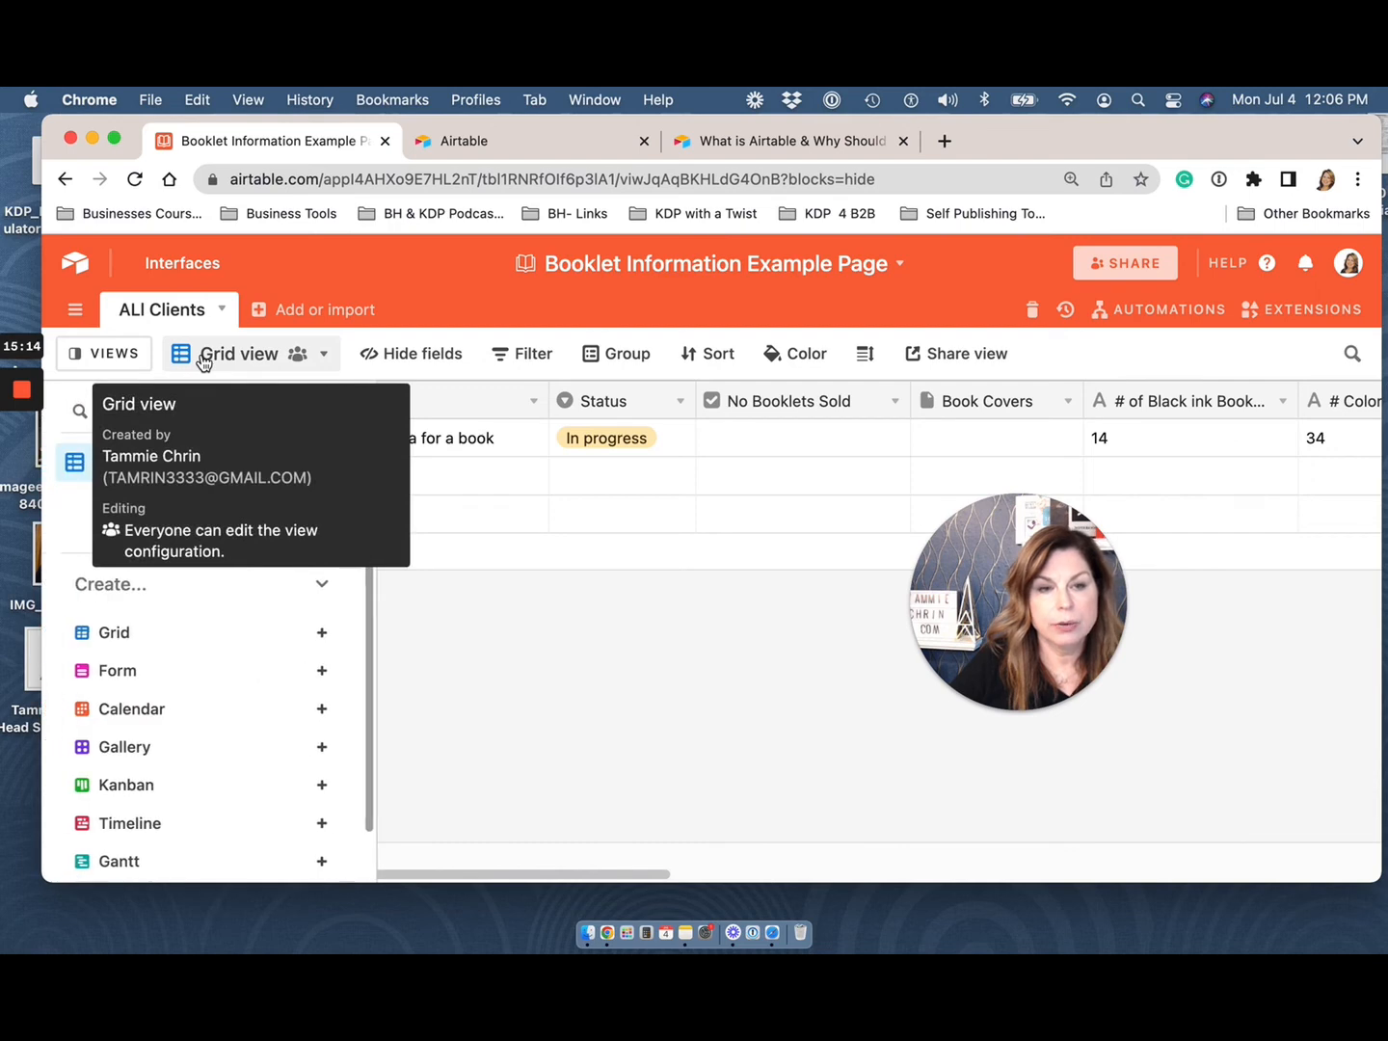
{"action": "scroll", "coordinate": [175, 725], "scroll_direction": "down", "scroll_amount": 1}
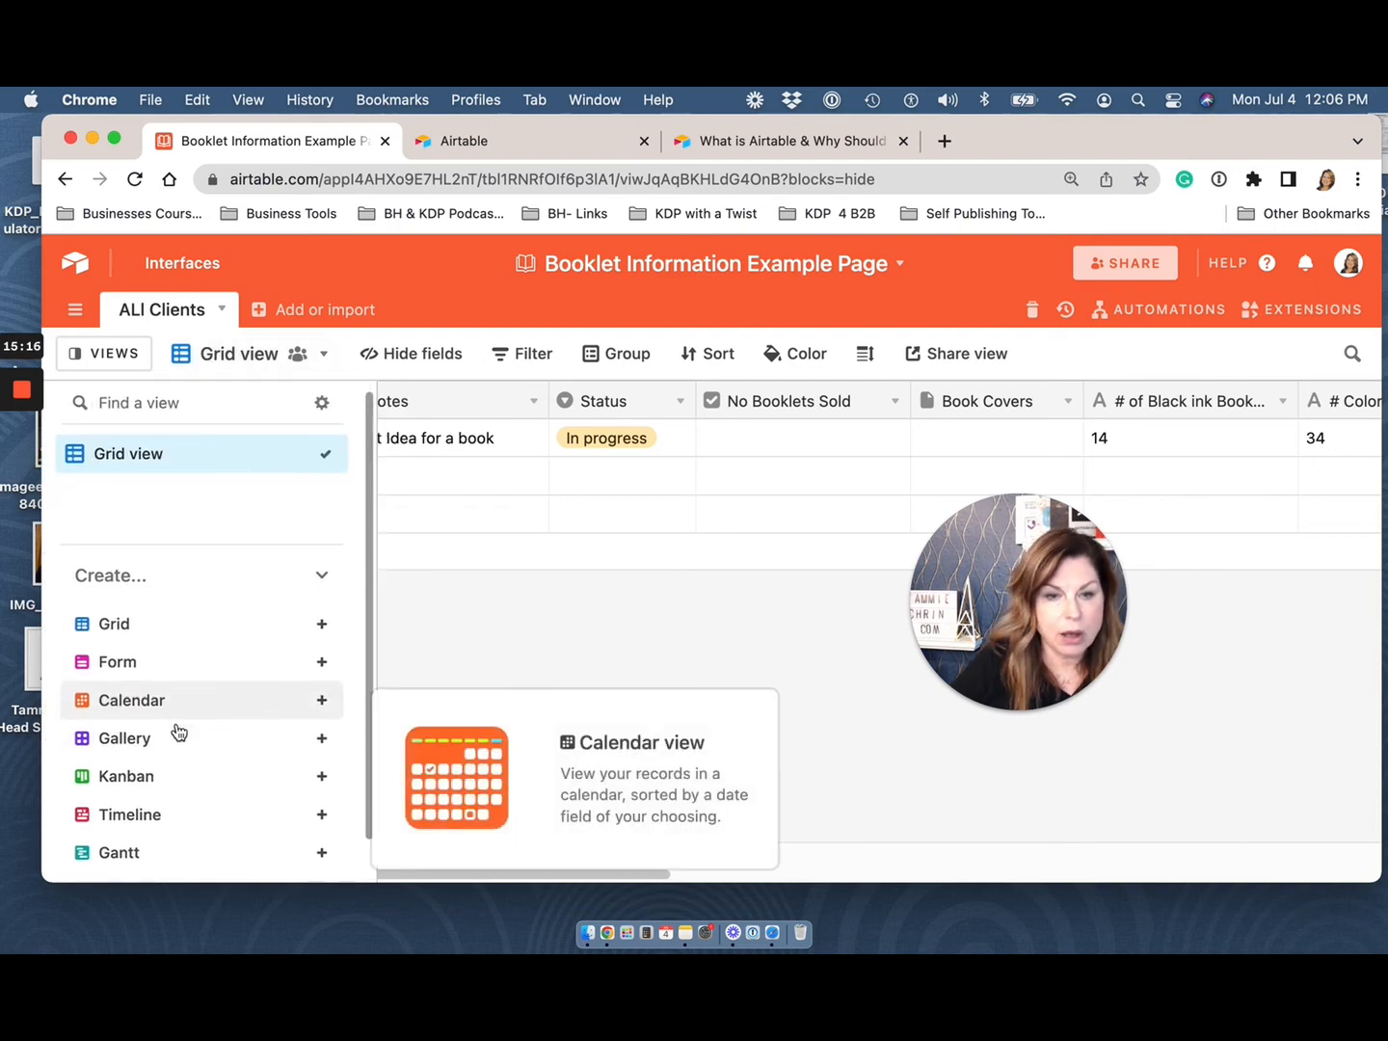
{"action": "scroll", "coordinate": [176, 723], "scroll_direction": "down", "scroll_amount": 3}
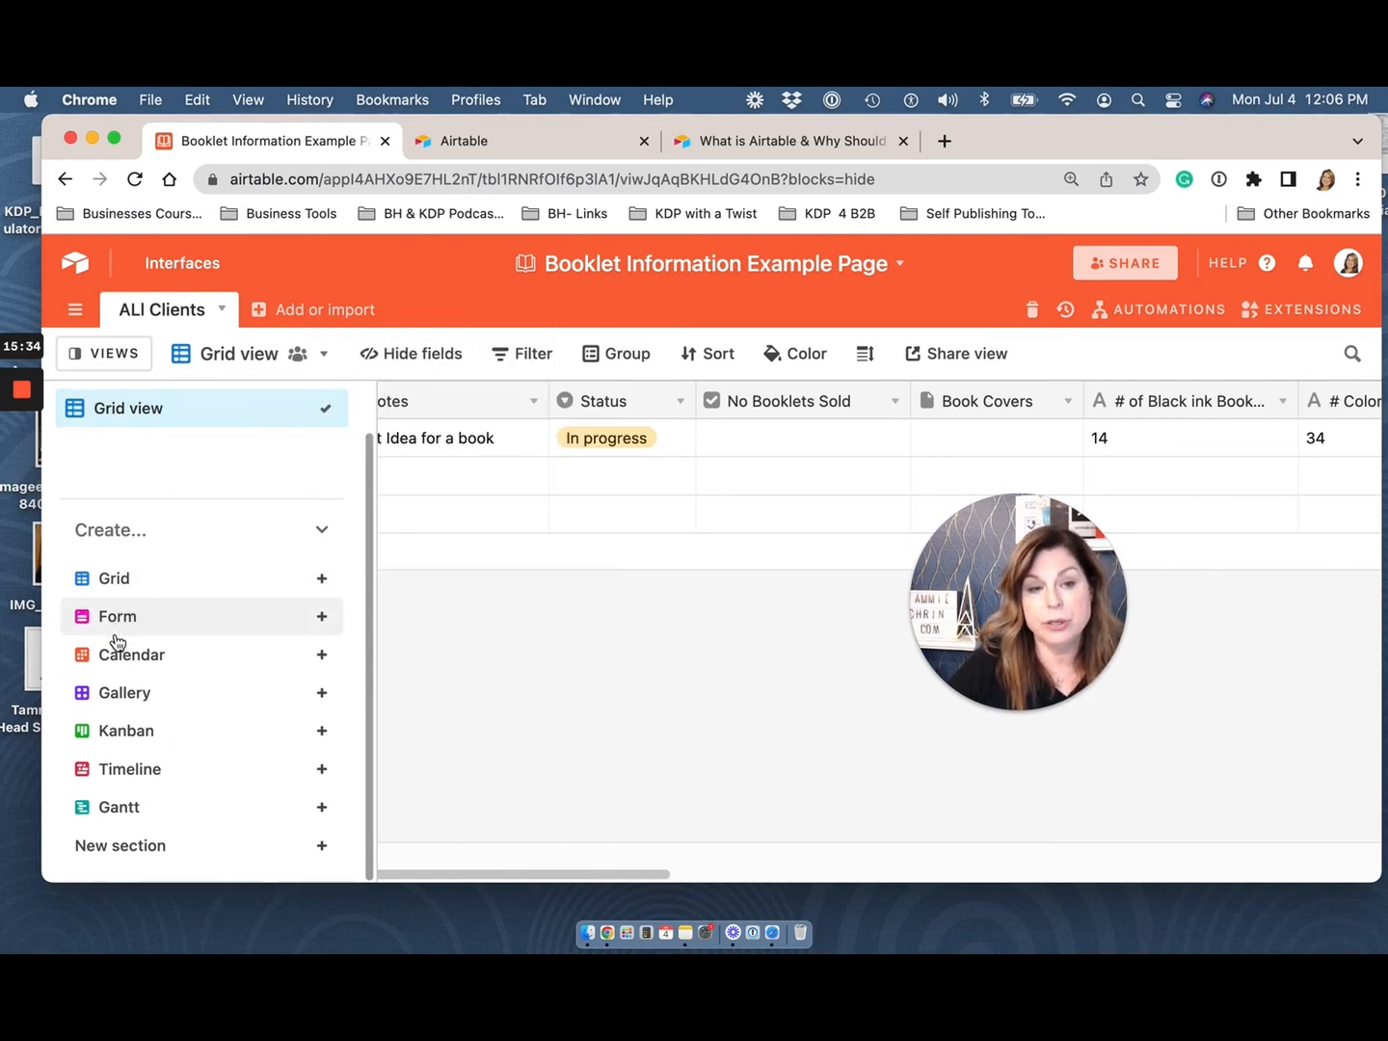
{"action": "left_click", "coordinate": [124, 693]}
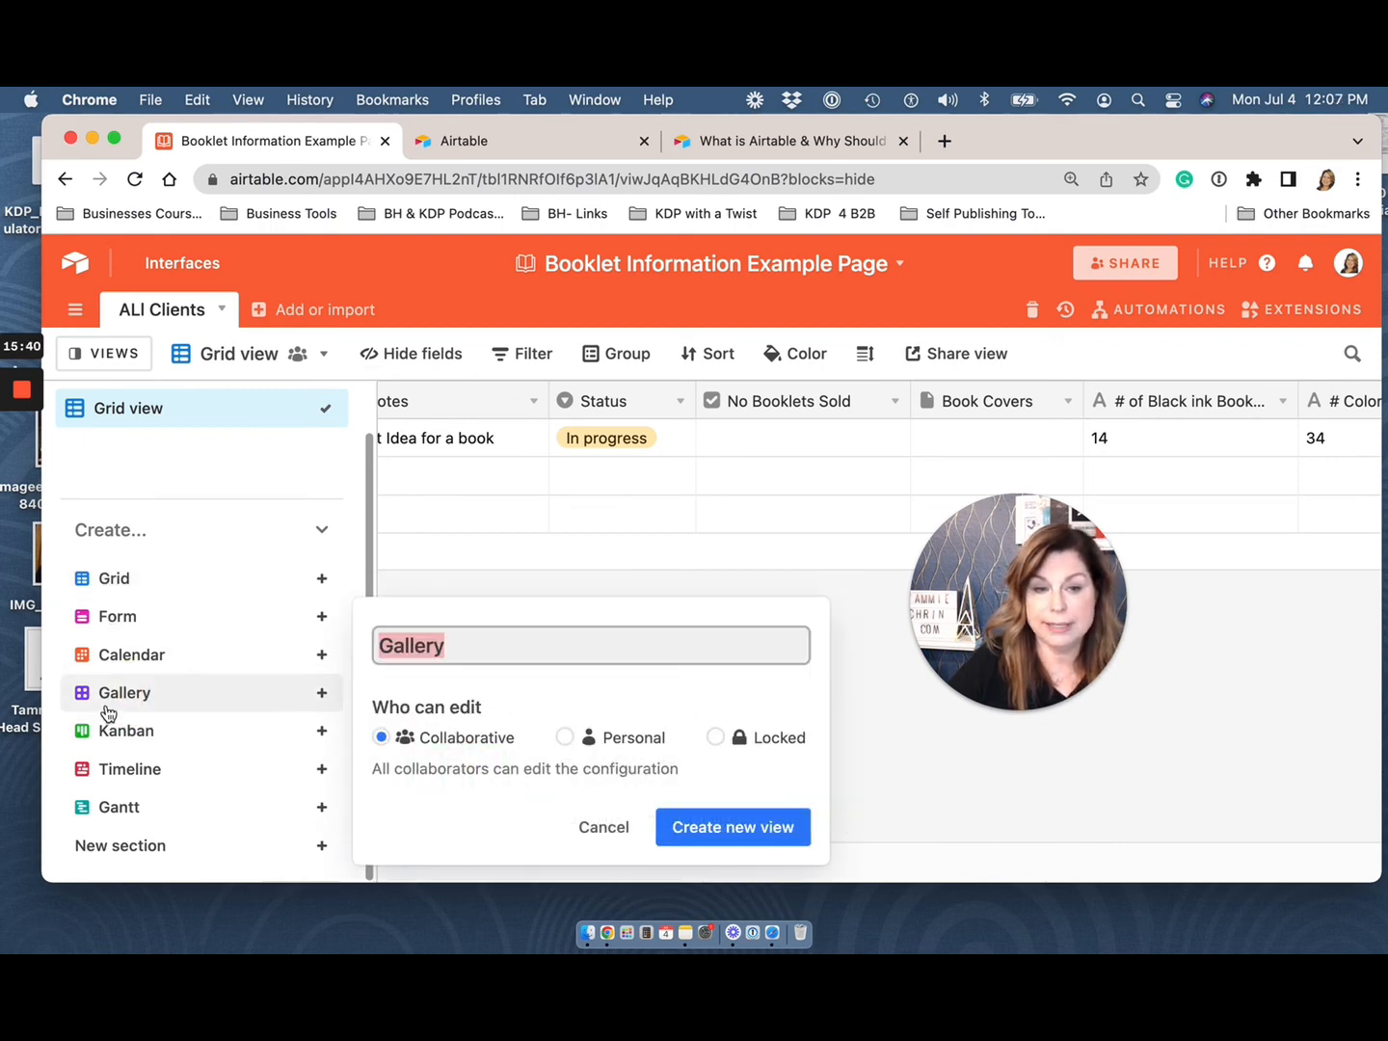
{"action": "left_click", "coordinate": [733, 827]}
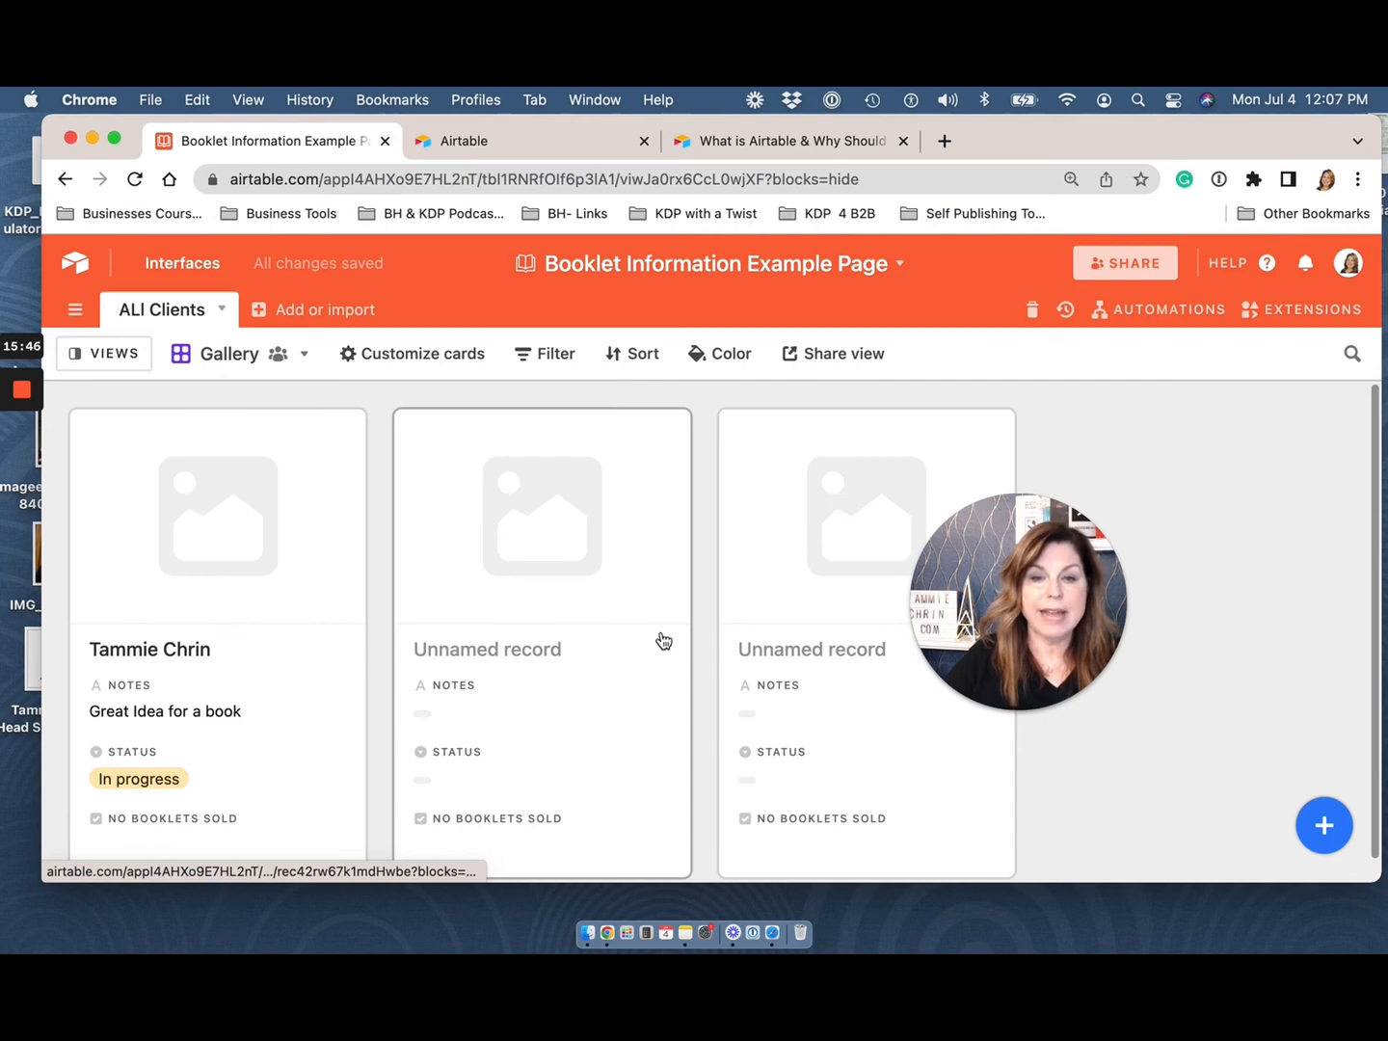
Step: Look over the client cards in the Gallery view and switch back to Grid view
{"action": "left_click_drag", "start_coordinate": [1037, 557], "coordinate": [1232, 501]}
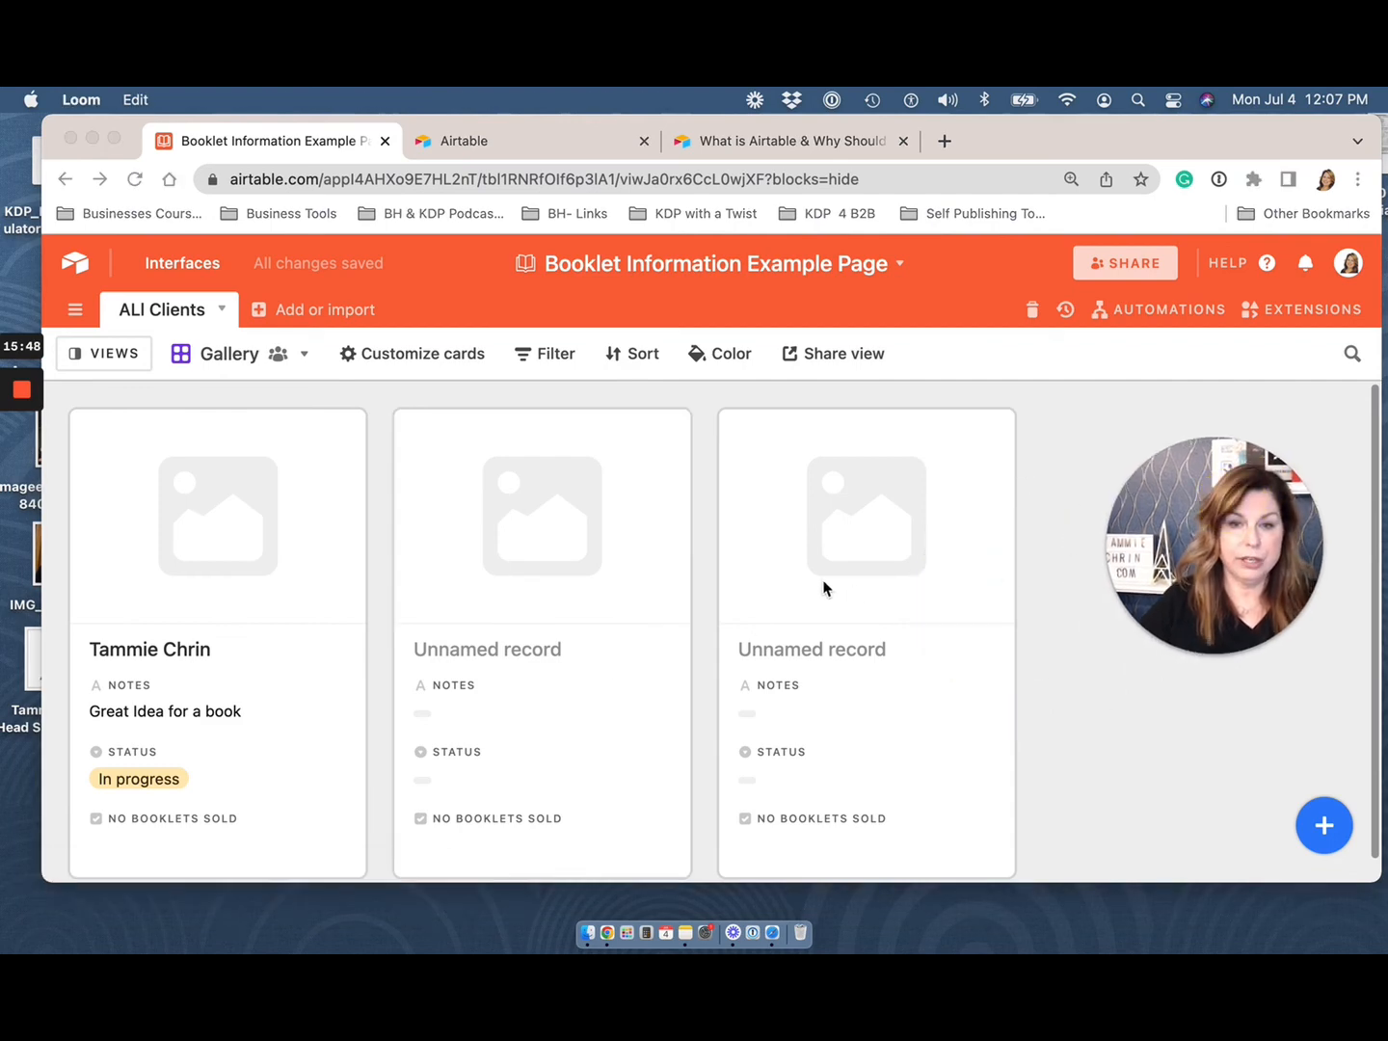
{"action": "scroll", "coordinate": [824, 586], "scroll_direction": "down", "scroll_amount": 1}
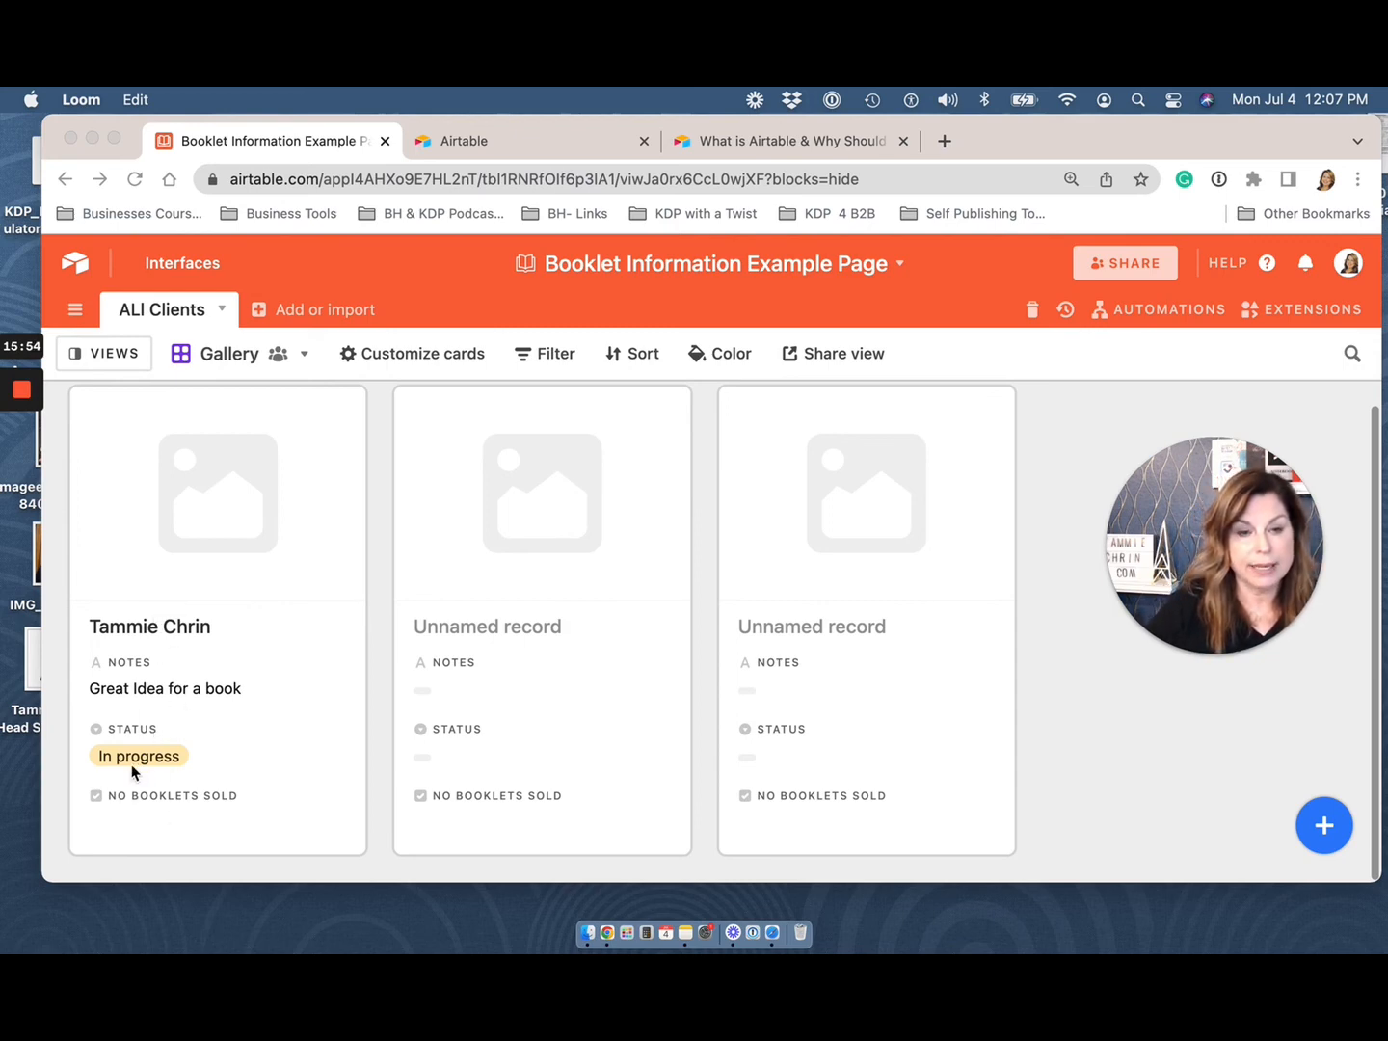
{"action": "scroll", "coordinate": [241, 567], "scroll_direction": "up", "scroll_amount": 1}
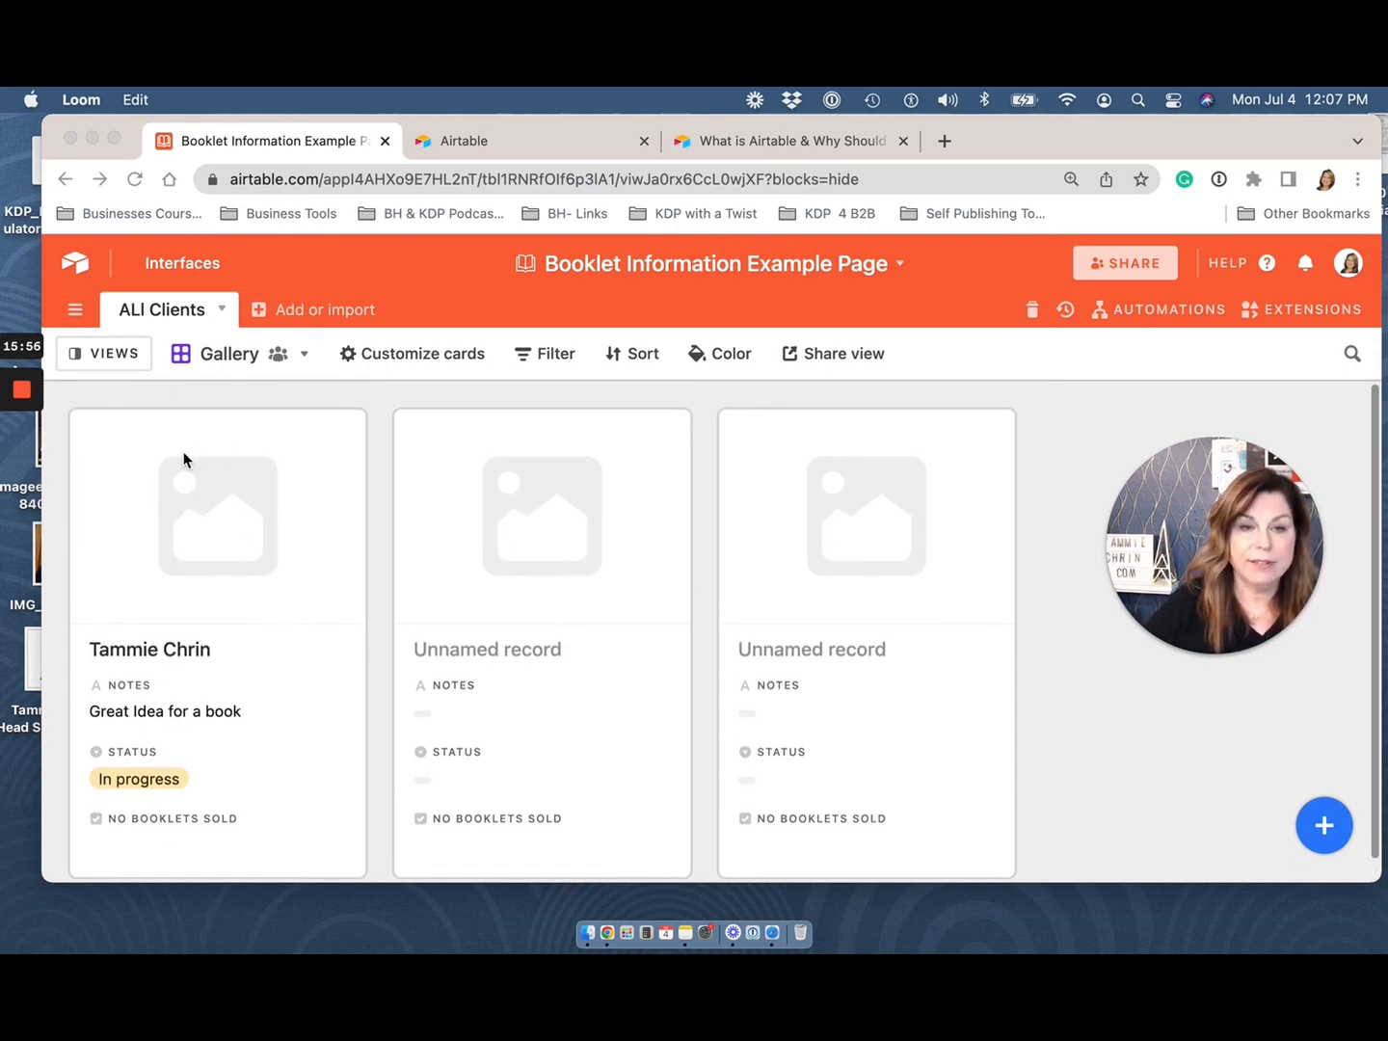
{"action": "scroll", "coordinate": [251, 529], "scroll_direction": "down", "scroll_amount": 1}
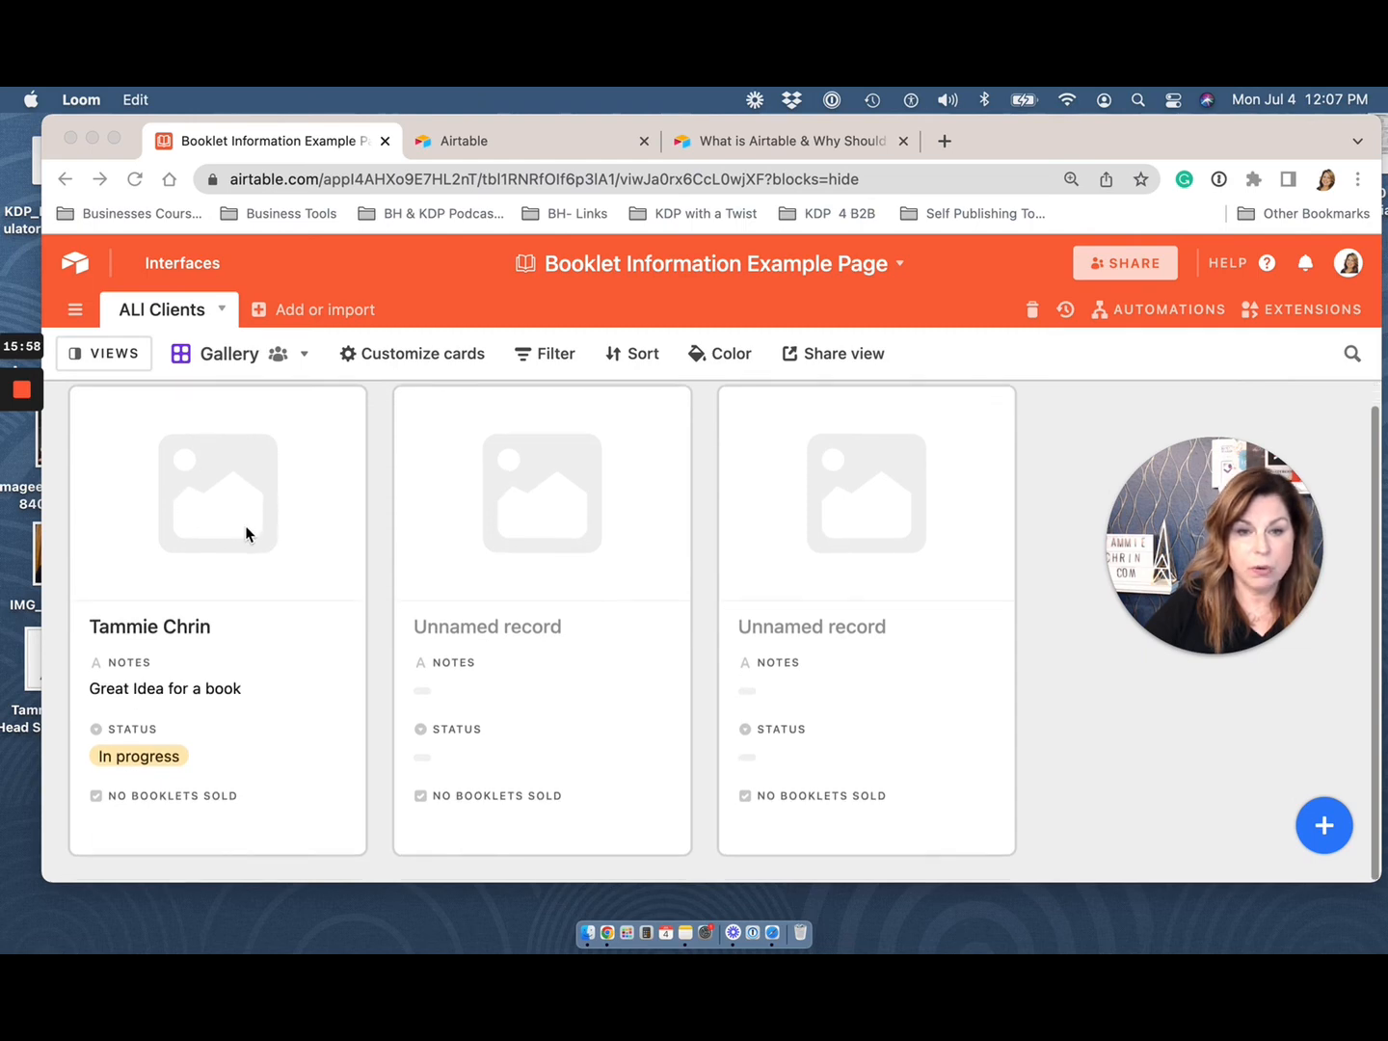
{"action": "scroll", "coordinate": [245, 533], "scroll_direction": "up", "scroll_amount": 1}
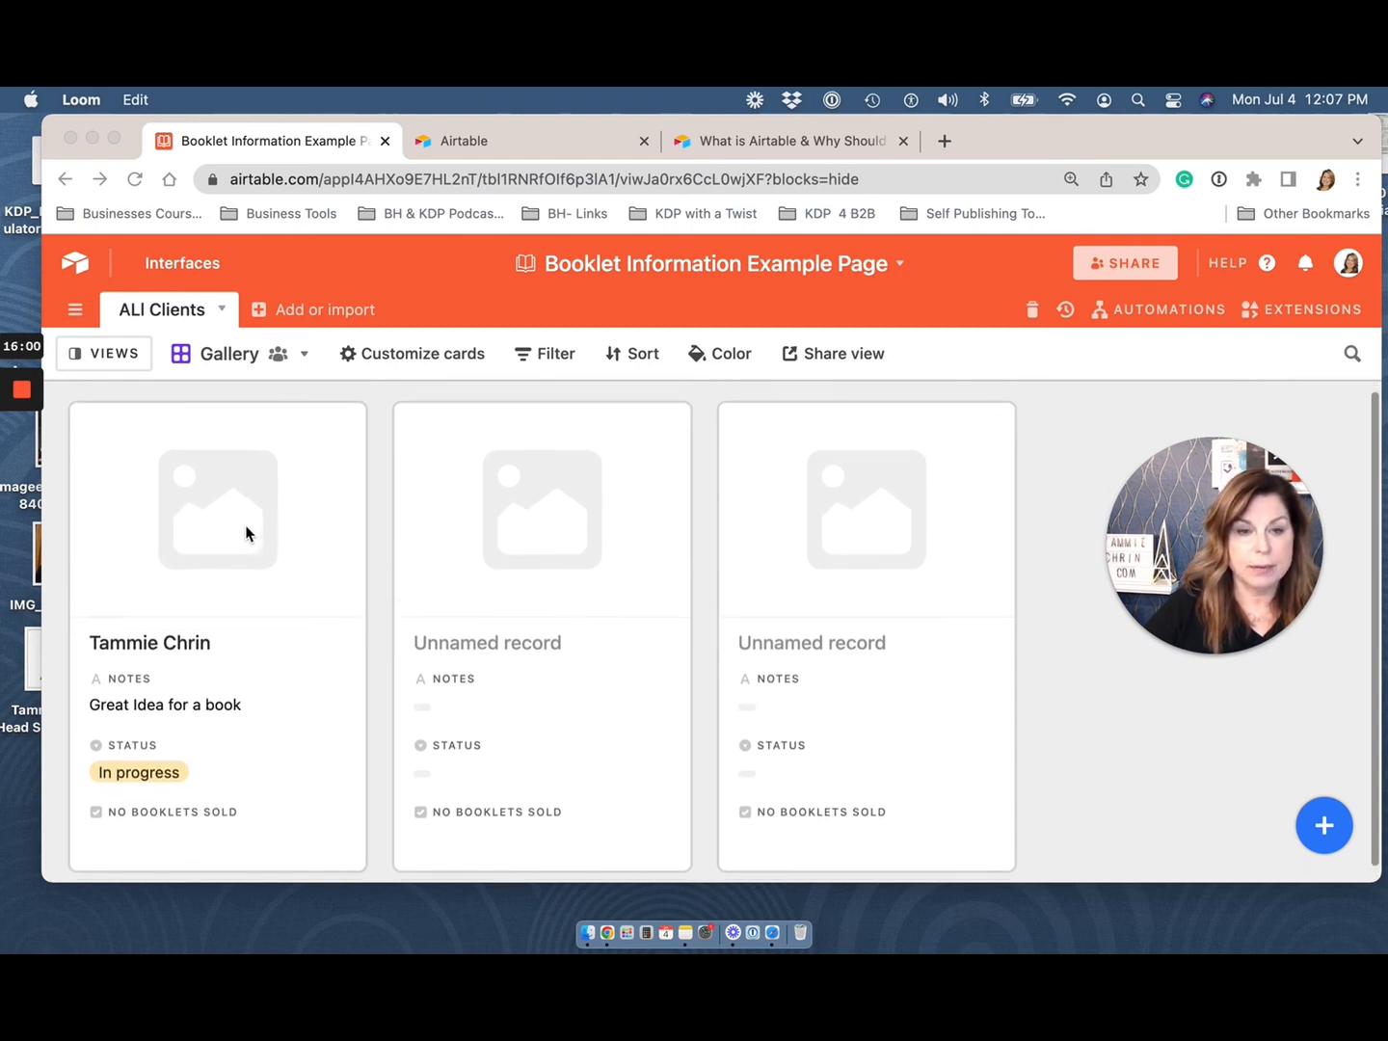
{"action": "left_click", "coordinate": [229, 356]}
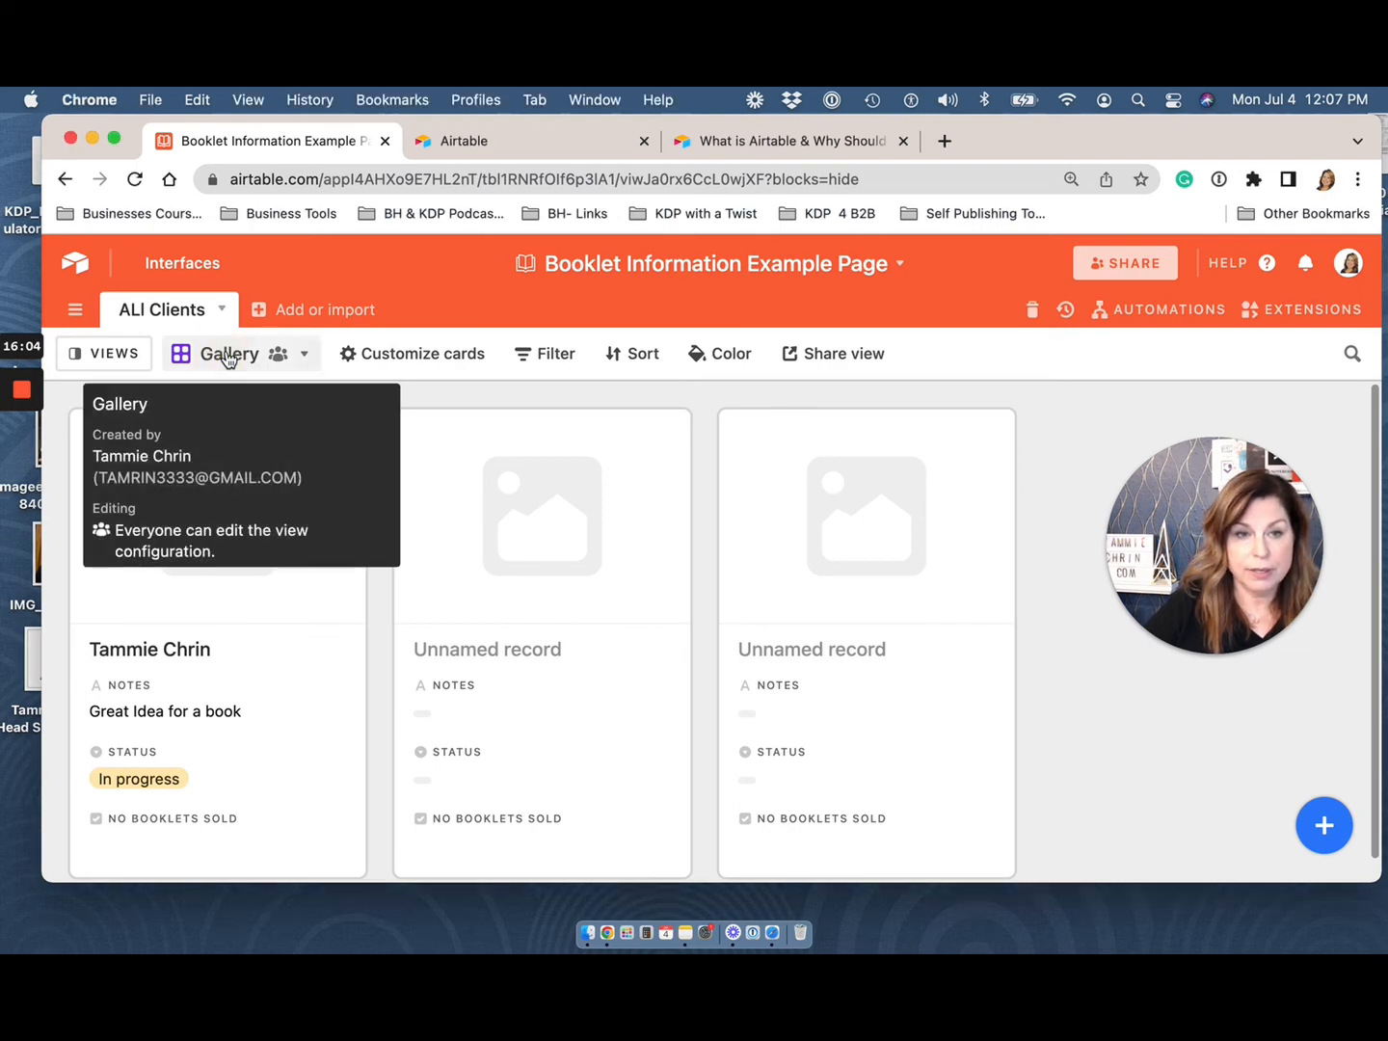
{"action": "left_click", "coordinate": [224, 359]}
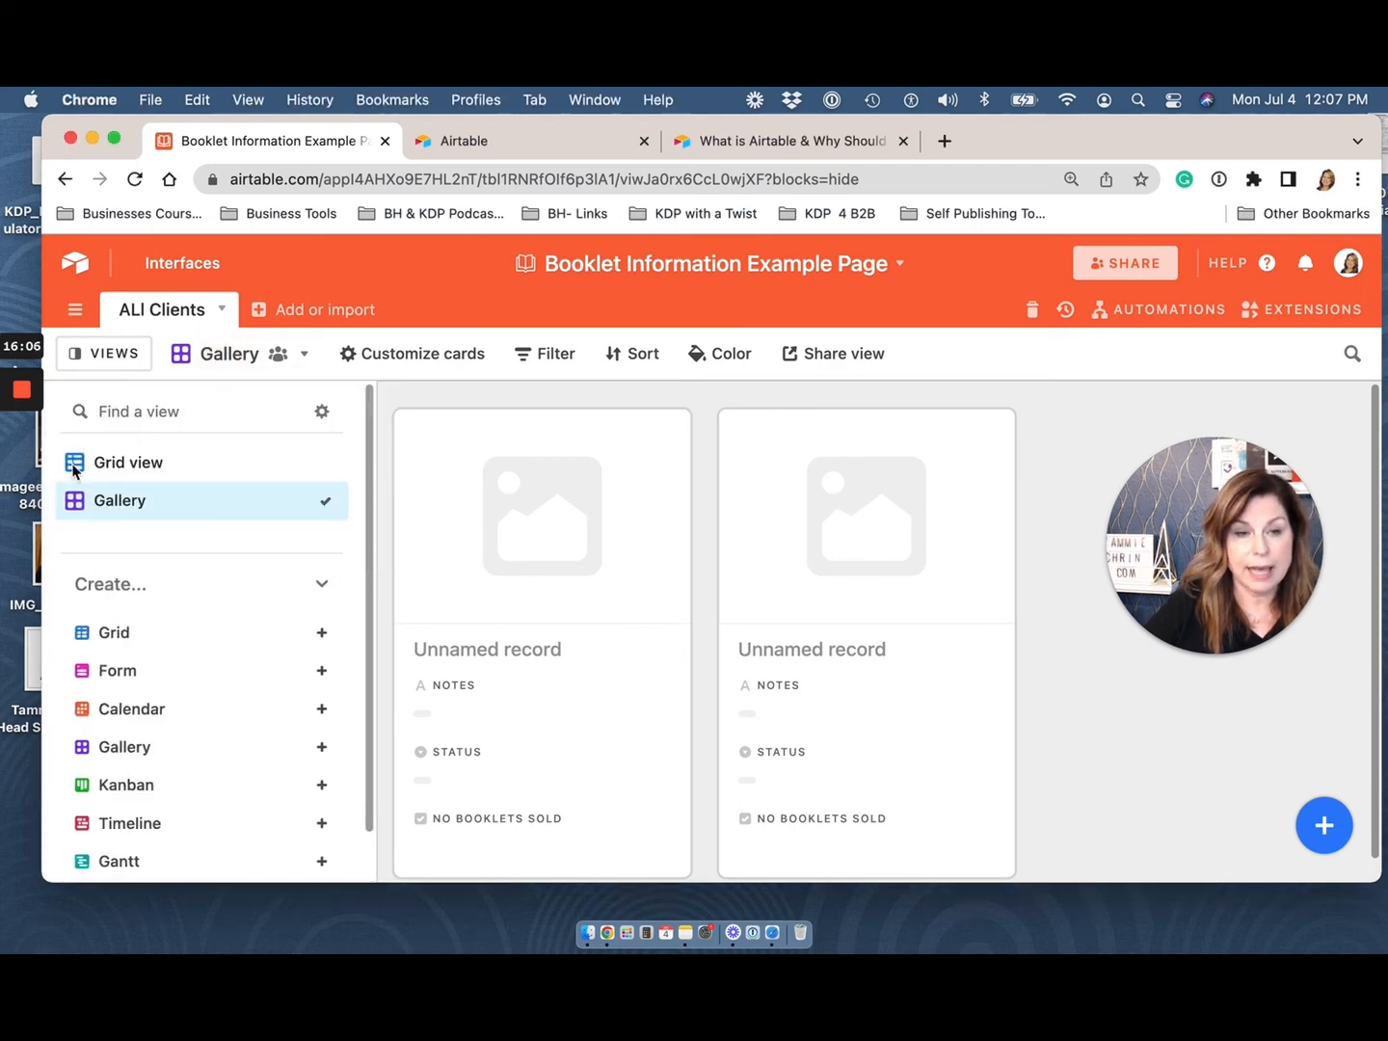
{"action": "left_click", "coordinate": [121, 467]}
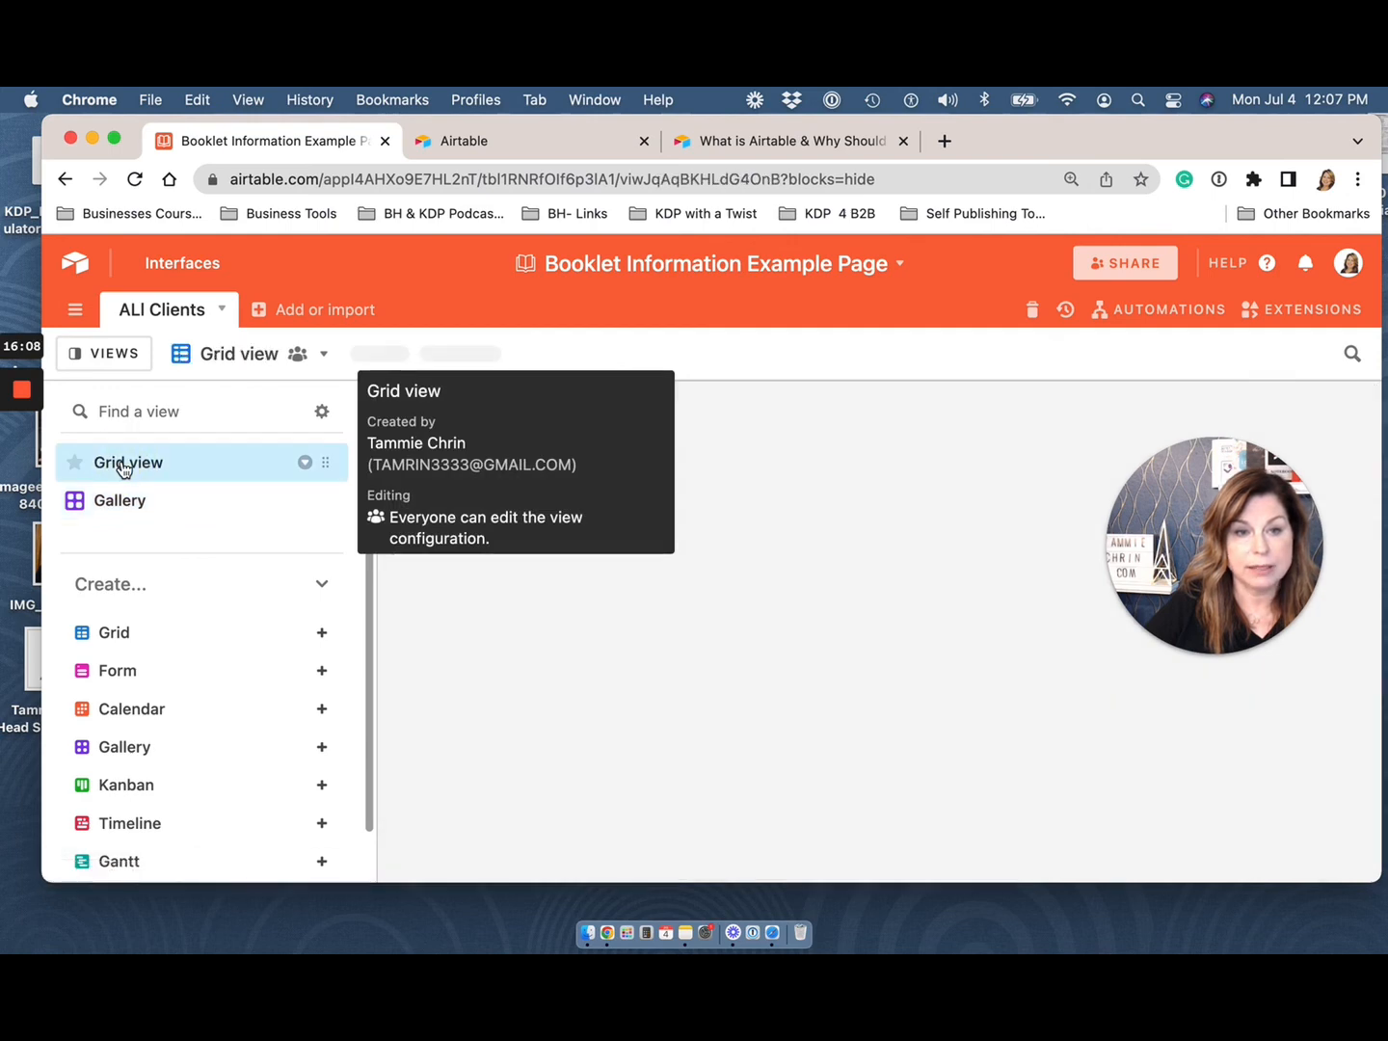